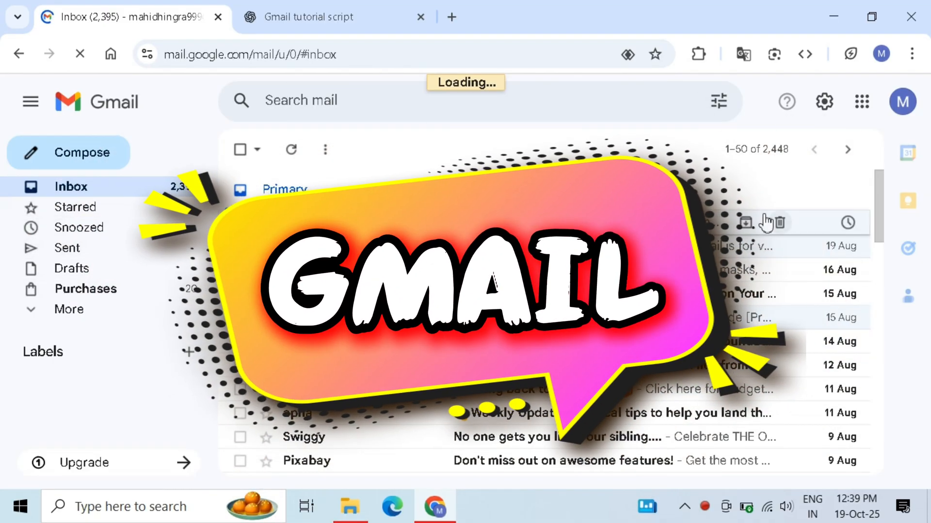
pyautogui.moveTo(883, 237); pyautogui.dragTo(888, 199)
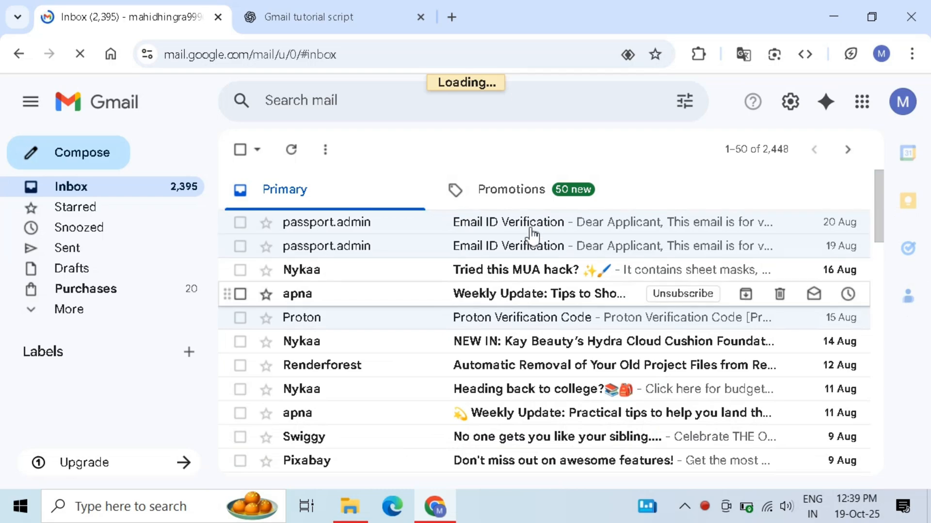
pyautogui.moveTo(881, 236); pyautogui.dragTo(895, 199)
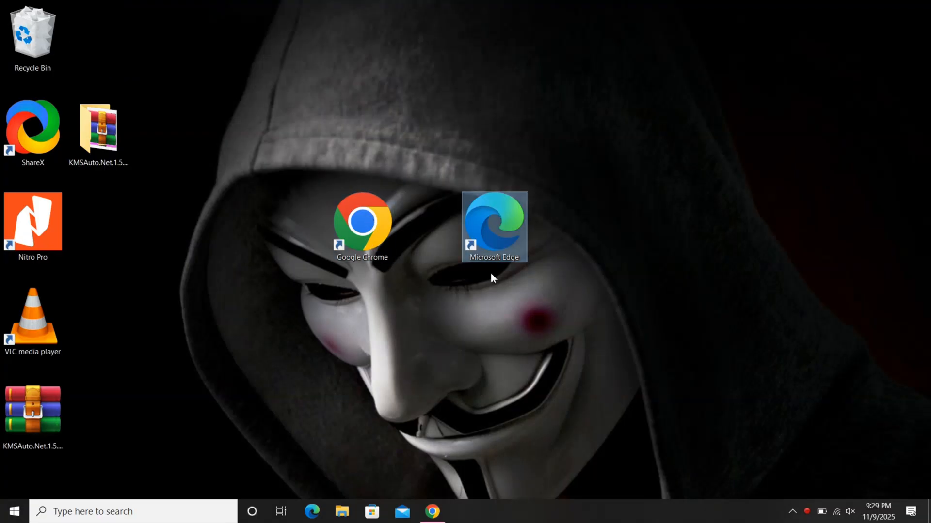
# - Open Google Chrome and, from the Google homepage's sign-in, choose to use another account
pyautogui.doubleClick(367, 237)
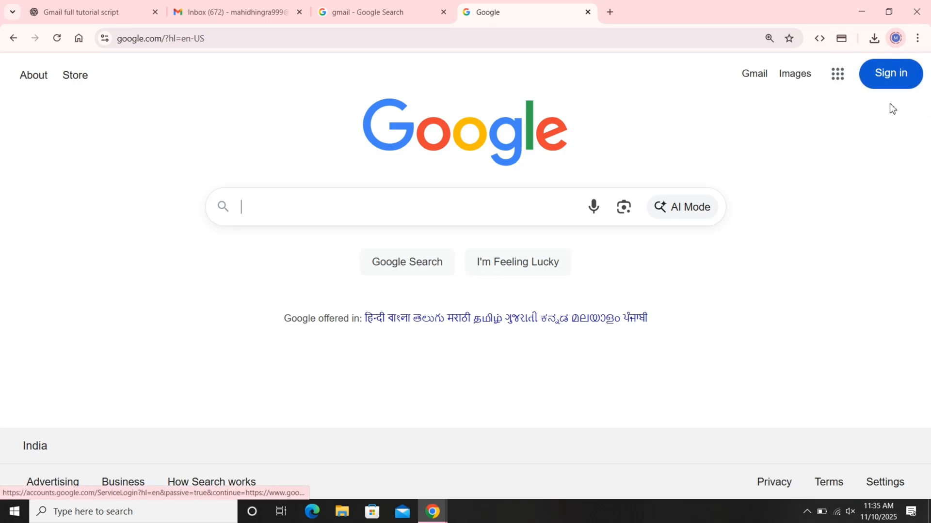
pyautogui.click(880, 92)
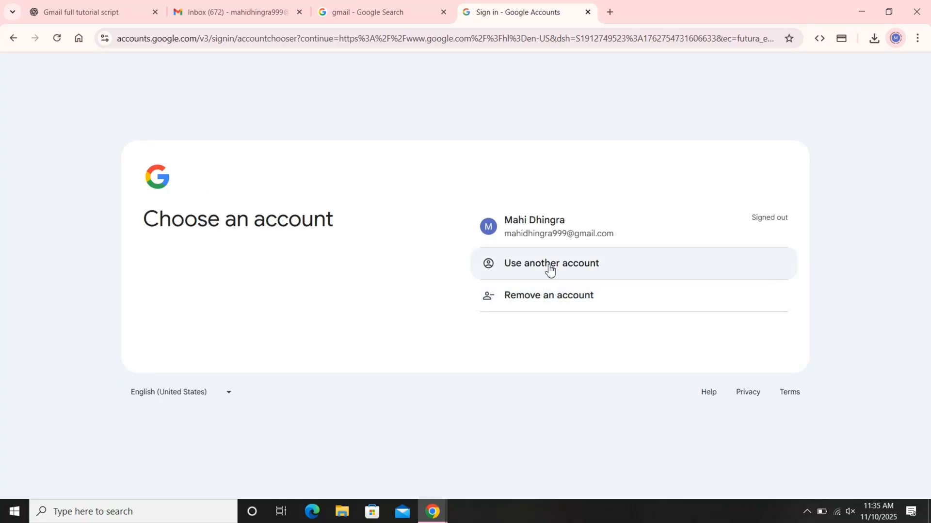
pyautogui.click(549, 270)
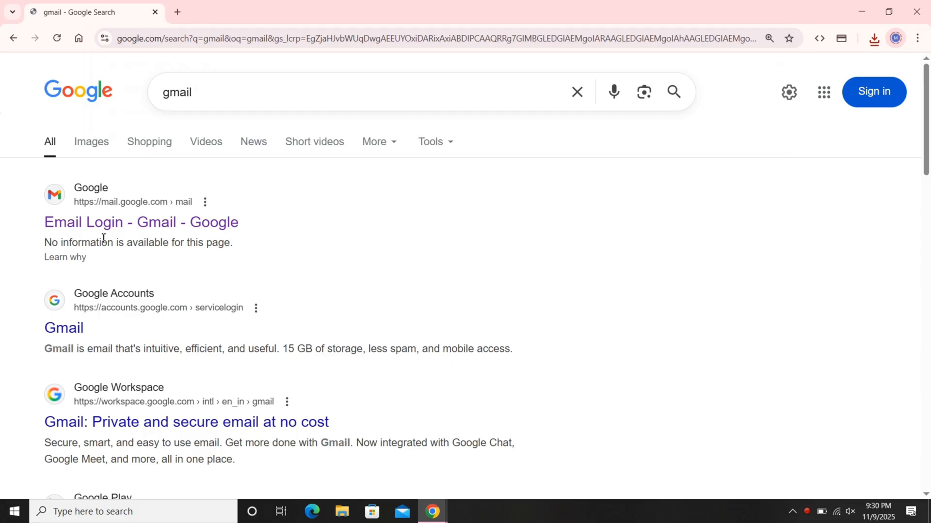
# - Open the Gmail email login page from the "gmail" search results and choose to use another account
pyautogui.click(103, 224)
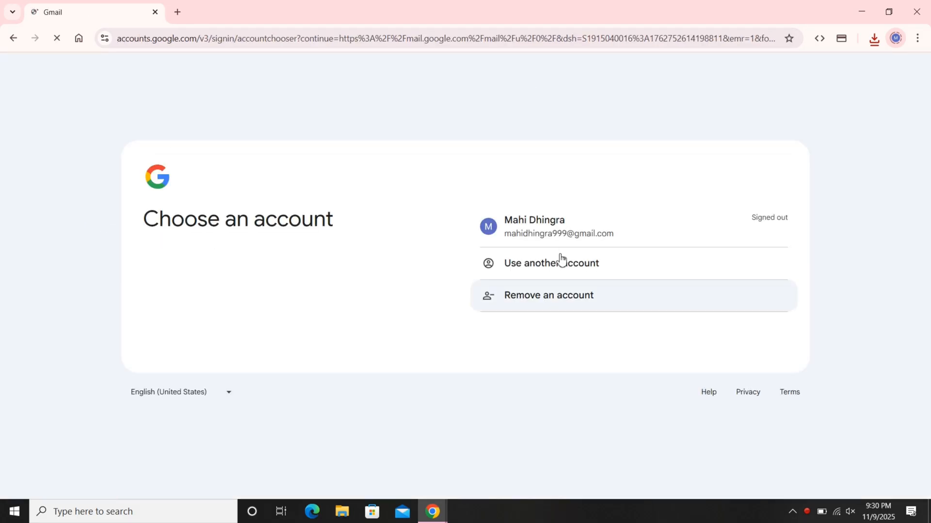
pyautogui.click(544, 266)
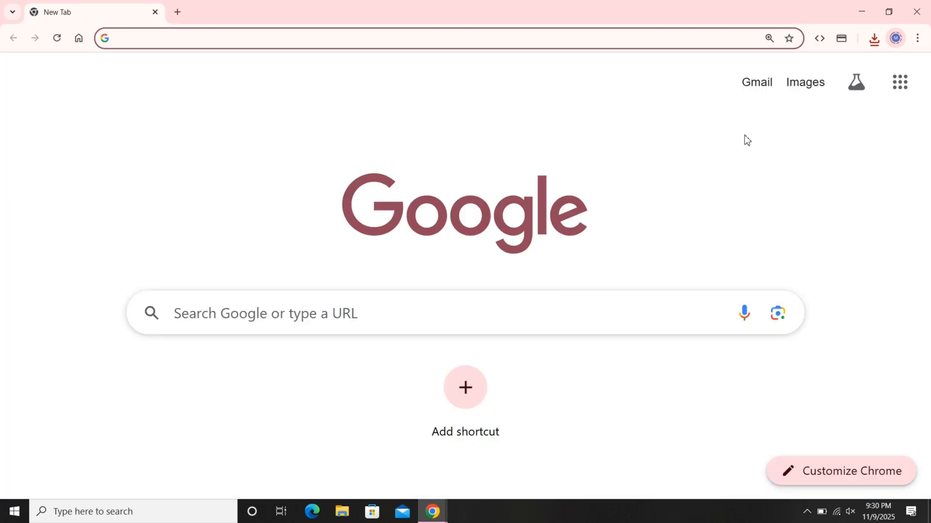
# - Go to Gmail through the new tab page's Gmail link and choose to sign in with another account
pyautogui.hotkey('ctrl', '+')
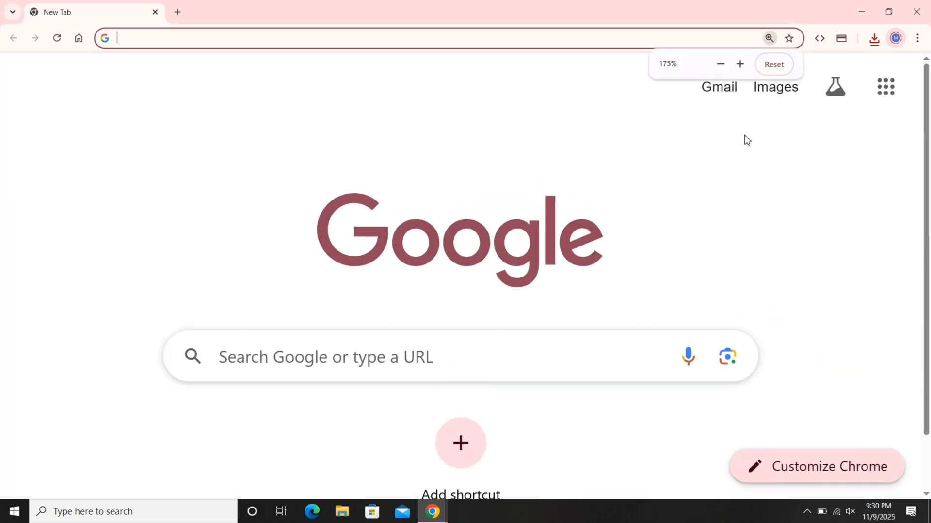
pyautogui.click(619, 92)
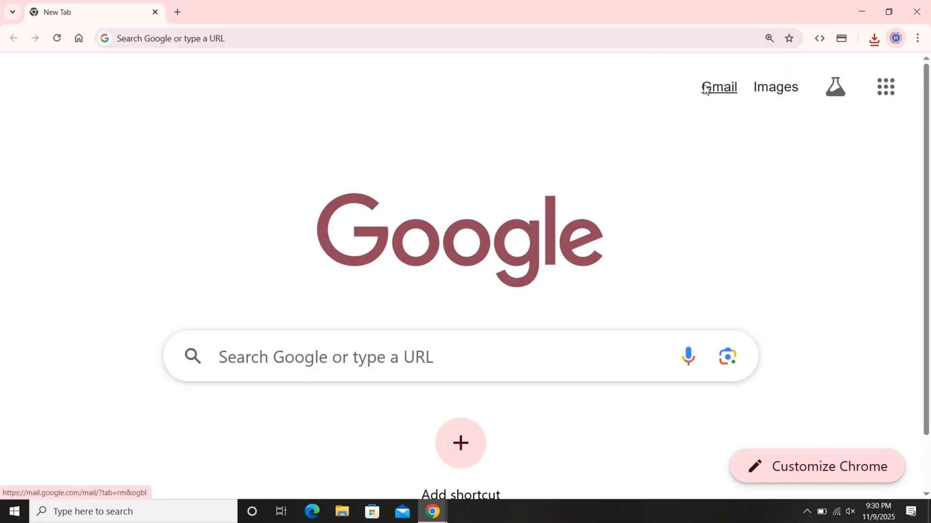
pyautogui.click(706, 90)
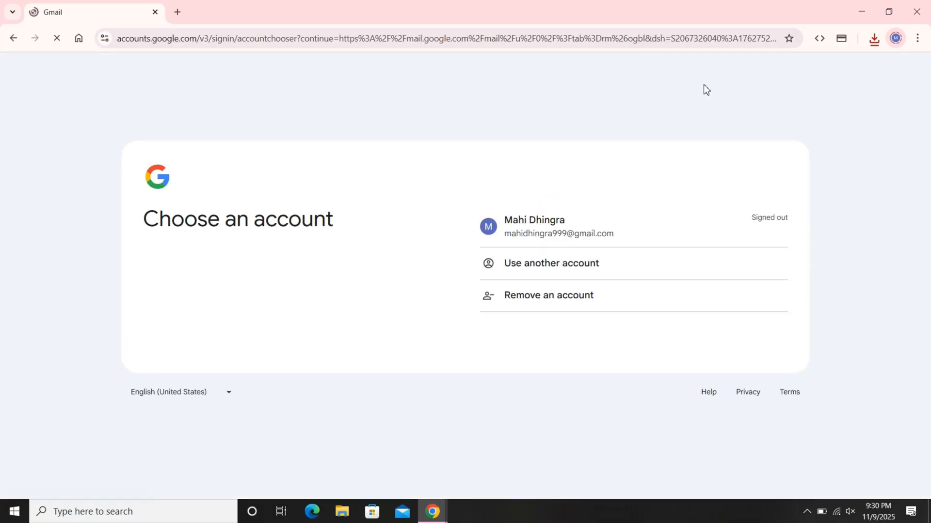
pyautogui.click(544, 261)
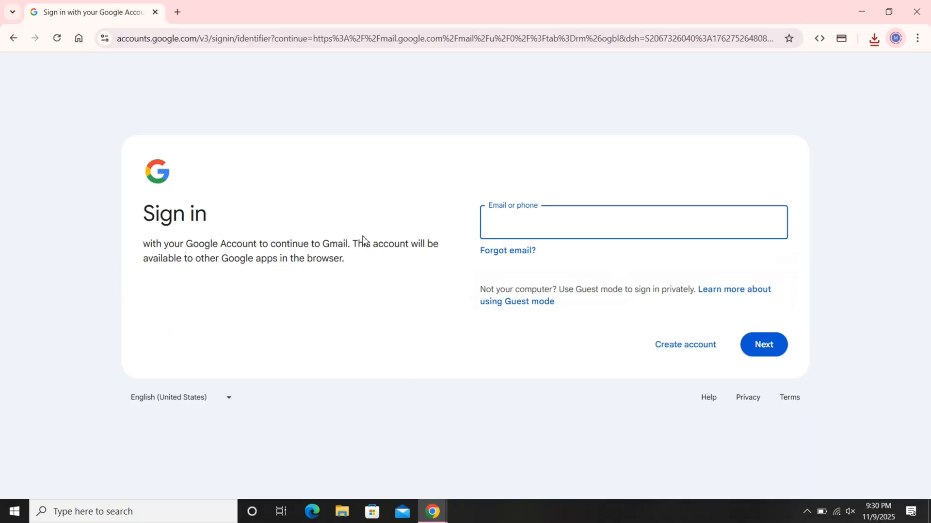
pyautogui.hotkey('ctrl', '+')
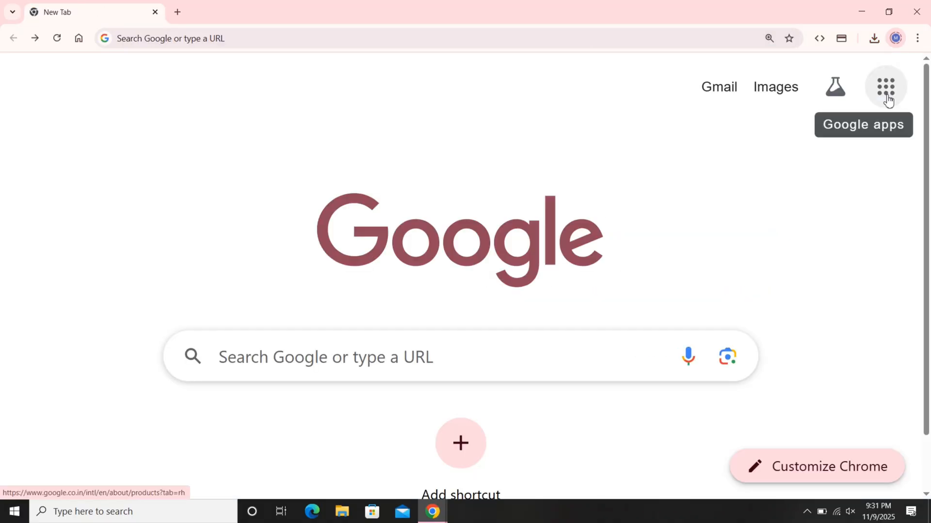
# - Open Gmail from the Google apps launcher and choose to use another account
pyautogui.click(888, 97)
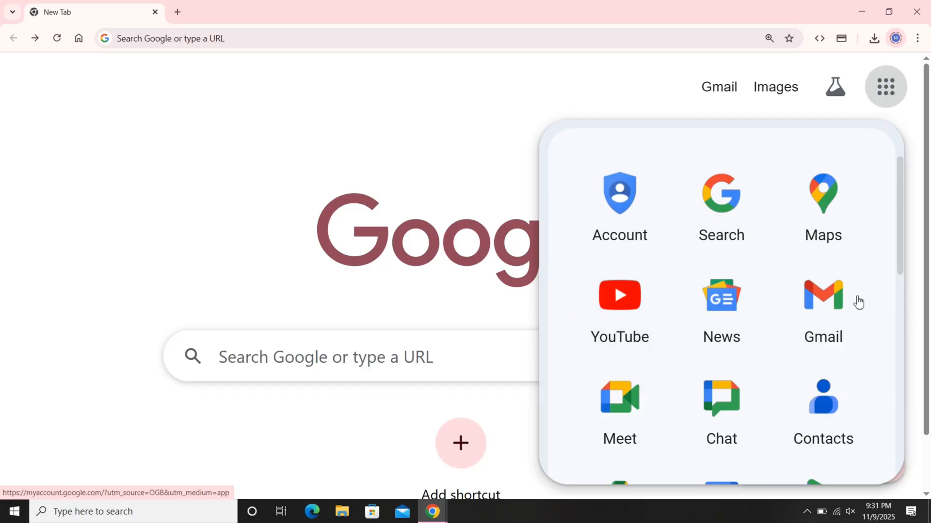
pyautogui.click(844, 351)
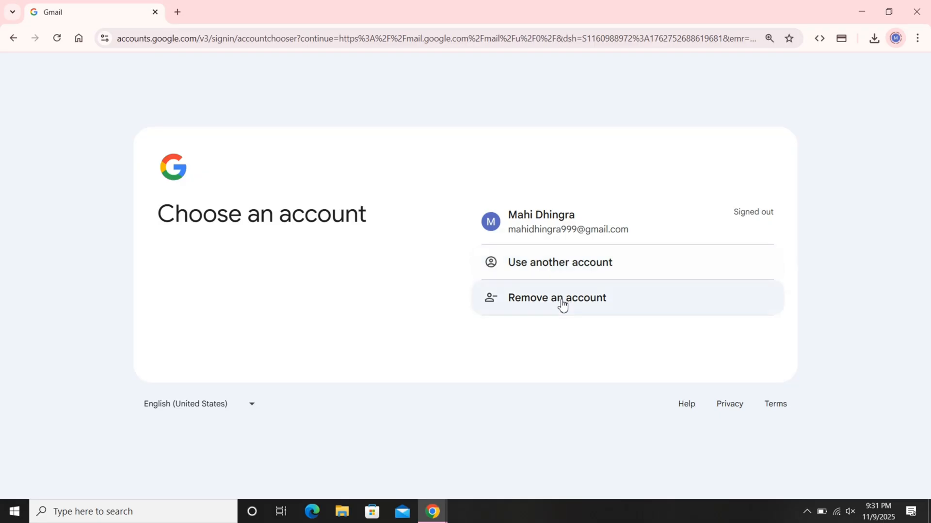
pyautogui.click(567, 272)
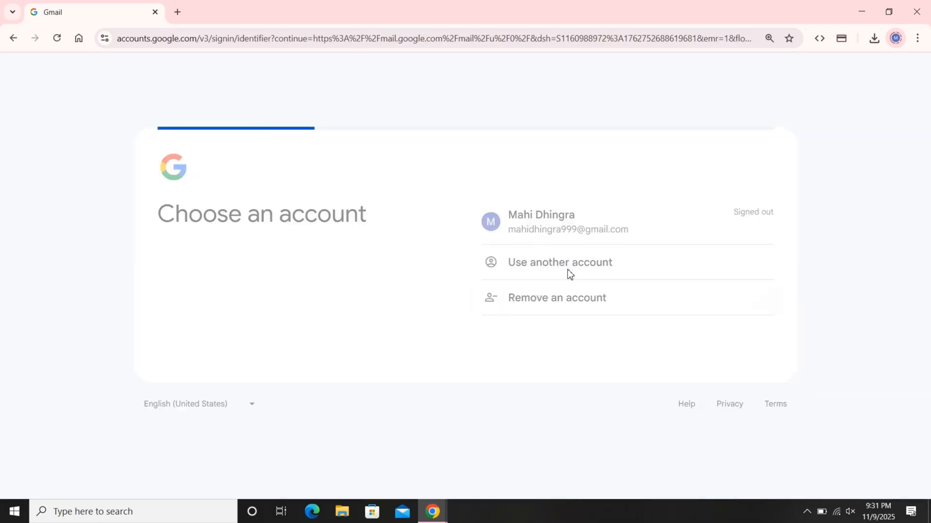
pyautogui.click(517, 214)
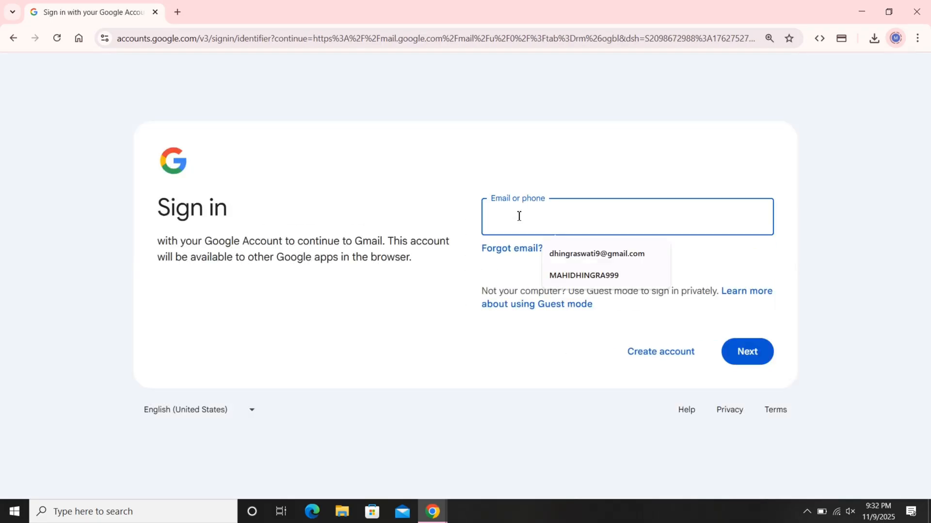
pyautogui.click(715, 193)
pyautogui.click(599, 229)
pyautogui.click(753, 277)
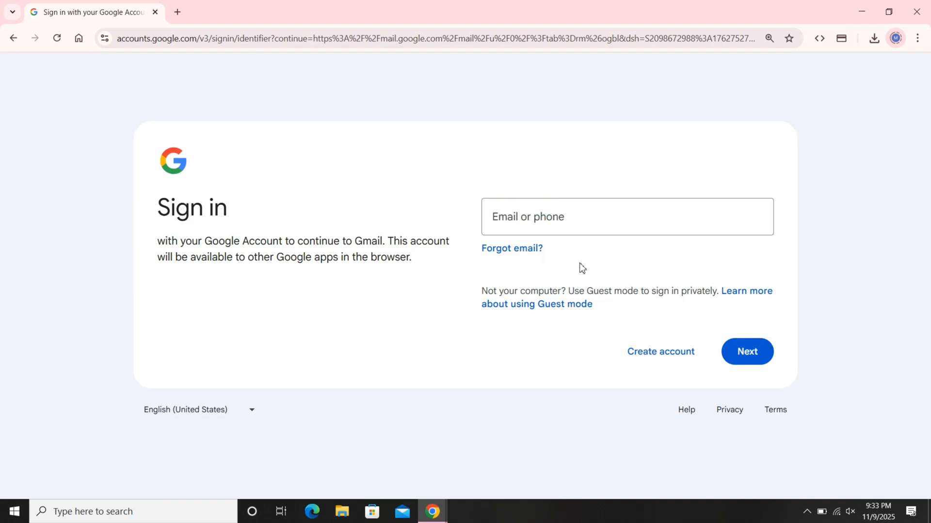
pyautogui.click(703, 234)
# - Start creating a Google Account for personal use and enter the account holder's first and last name
pyautogui.click(657, 350)
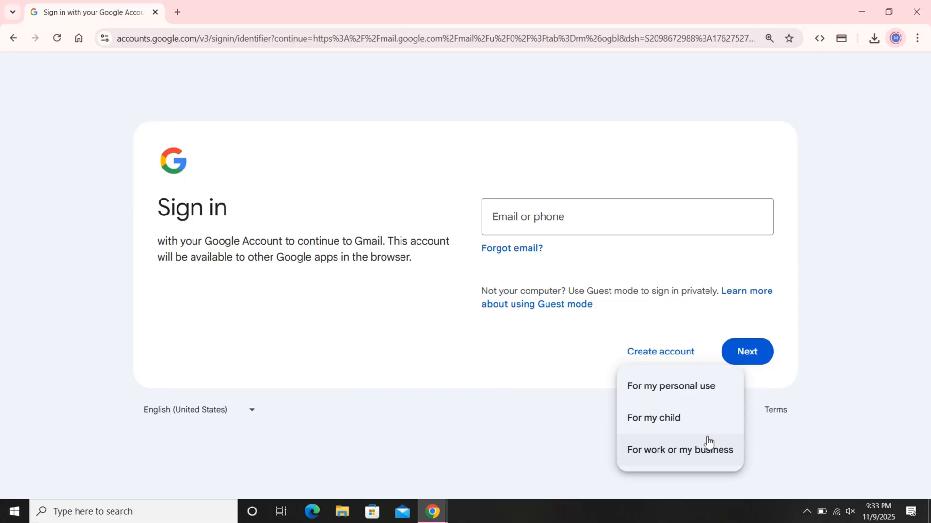
pyautogui.click(691, 387)
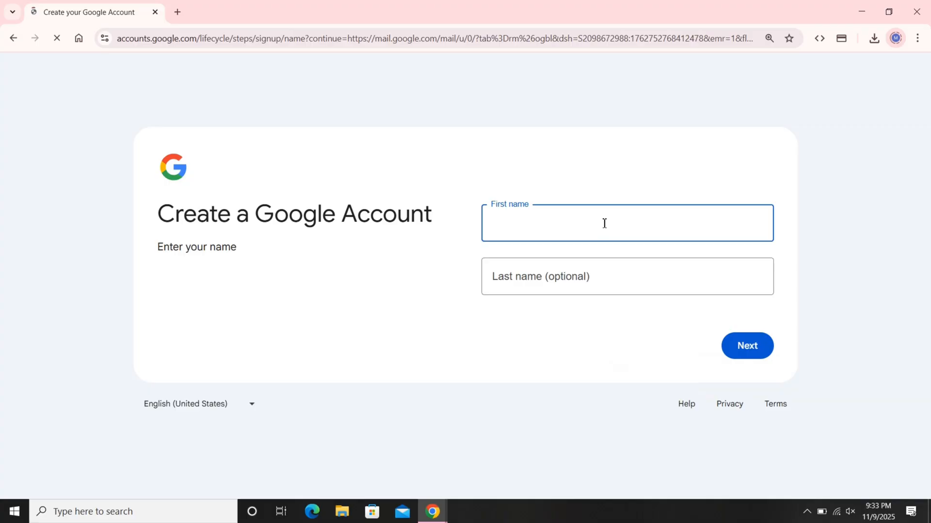
pyautogui.press('Tab')
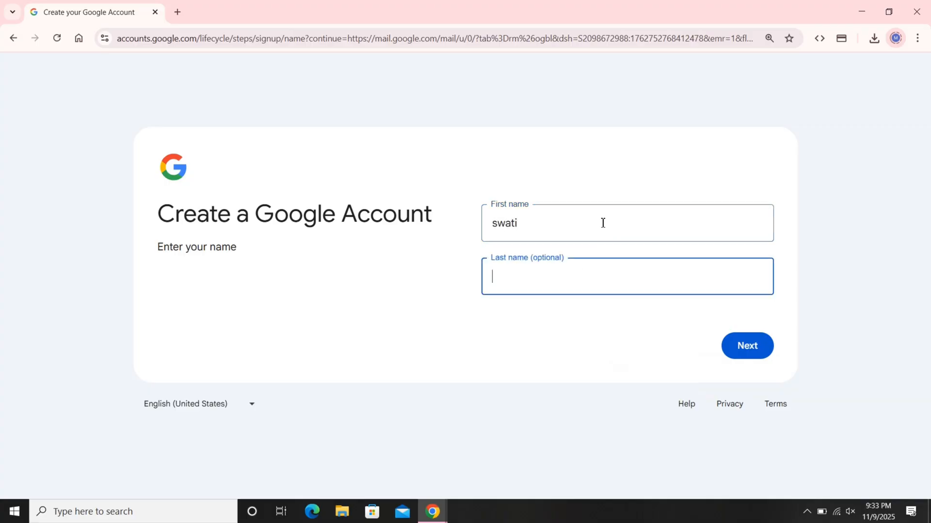
# - Enter the account holder's date of birth, filling in the month, day and year
pyautogui.click(567, 258)
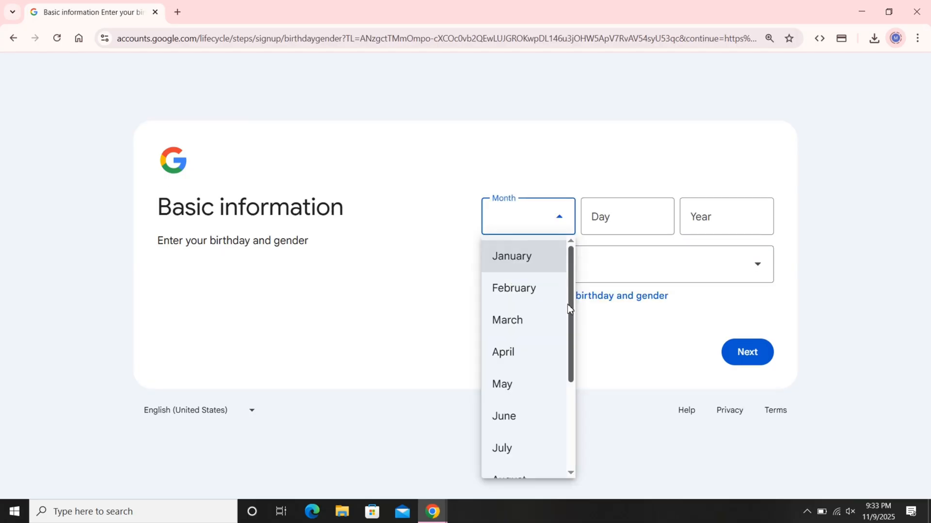
pyautogui.moveTo(570, 308); pyautogui.dragTo(570, 494)
pyautogui.scroll(1, 515, 349)
pyautogui.scroll(-1, 515, 349)
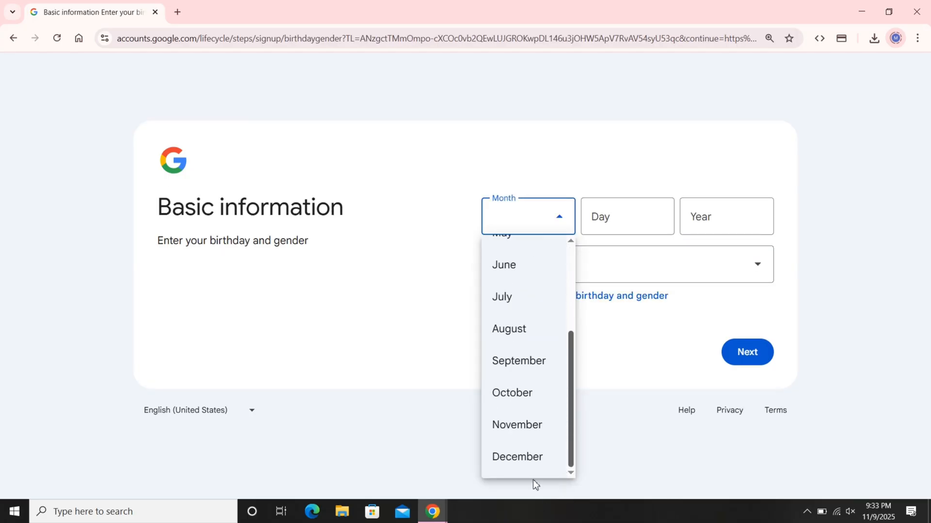
pyautogui.click(516, 403)
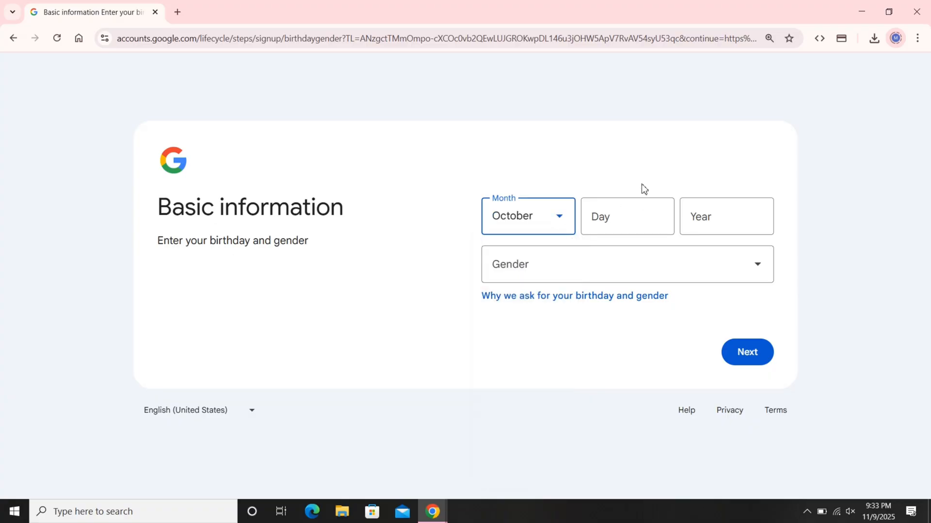
pyautogui.click(628, 205)
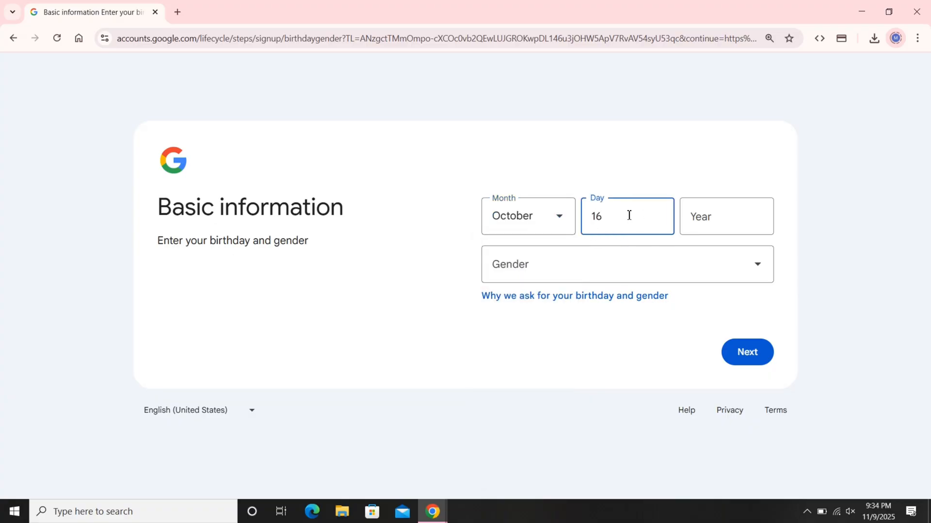
pyautogui.click(696, 219)
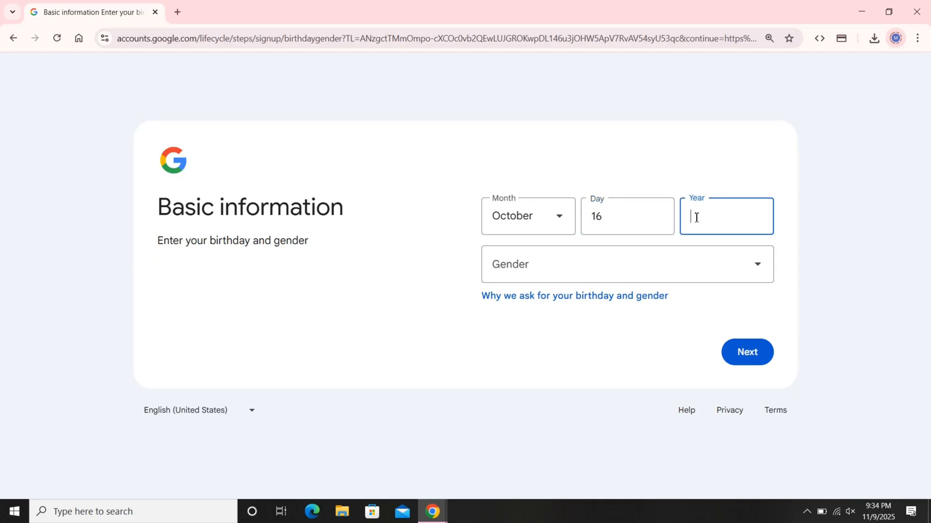
pyautogui.write('1998')
# - Set the gender to Female and submit the basic information
pyautogui.click(656, 264)
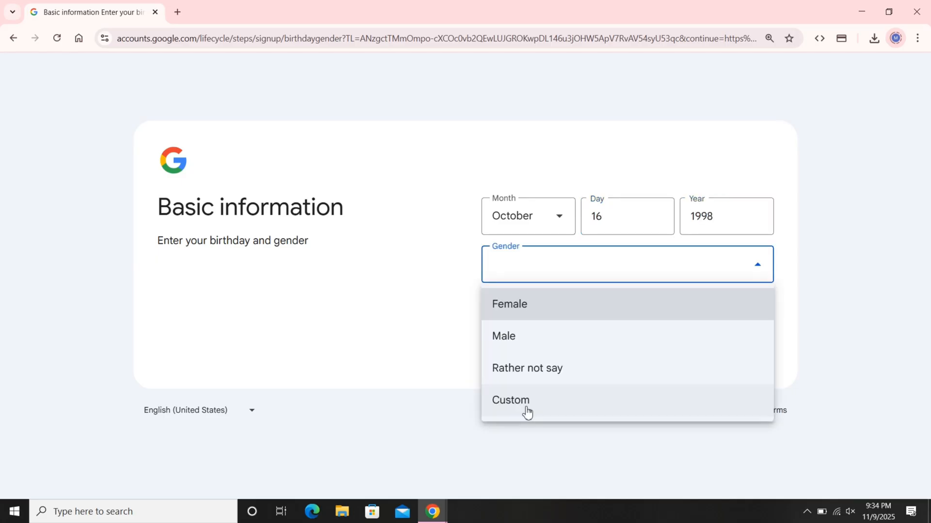
pyautogui.click(518, 299)
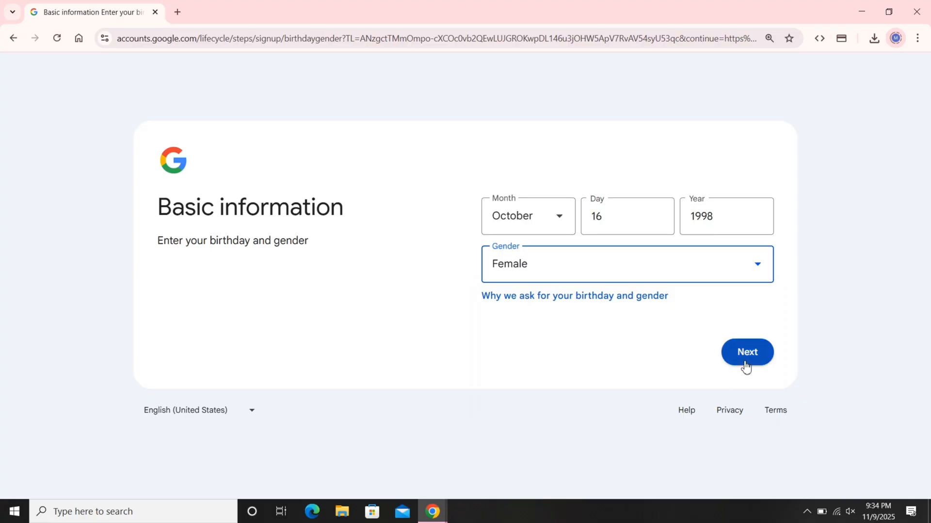
pyautogui.click(745, 358)
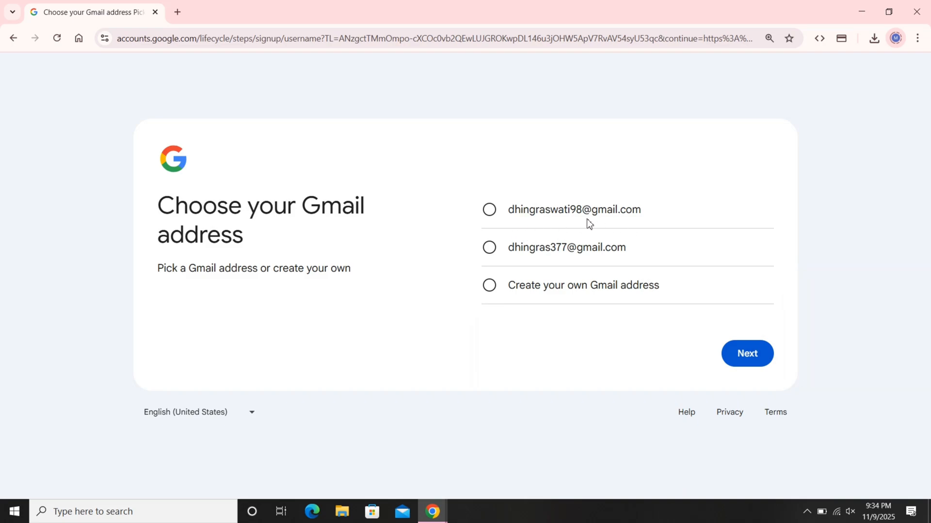
# - Choose to create a custom Gmail address, enter the desired username and continue to password creation
pyautogui.click(545, 290)
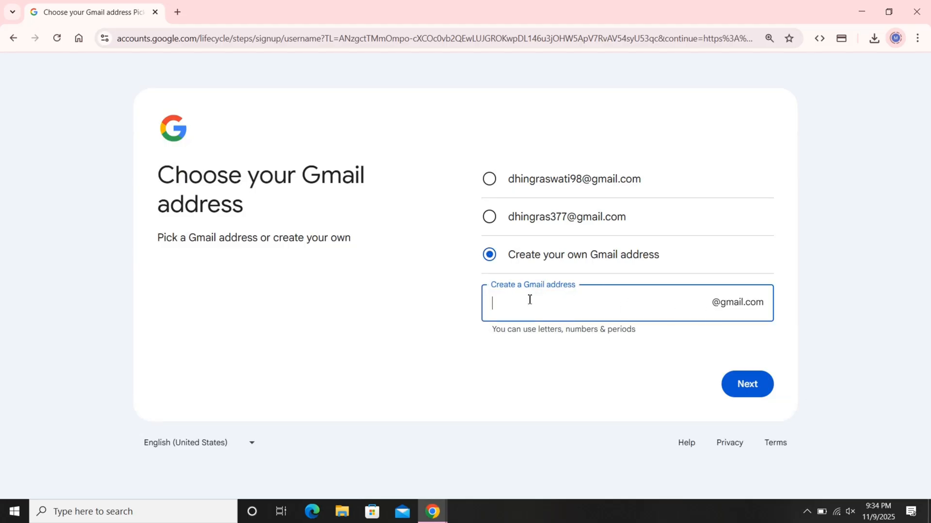
pyautogui.click(731, 393)
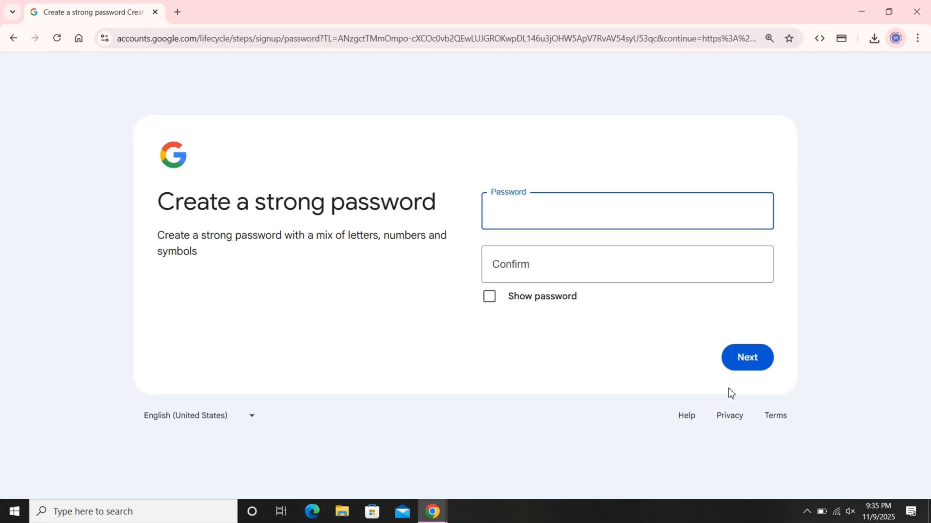
# - Make the password visible and enter a strong account password that mixes letters, numbers and symbols
pyautogui.click(489, 297)
pyautogui.click(529, 199)
pyautogui.write('m')
pyautogui.press('BackSpace')
pyautogui.hotkey('ctrl', '0')
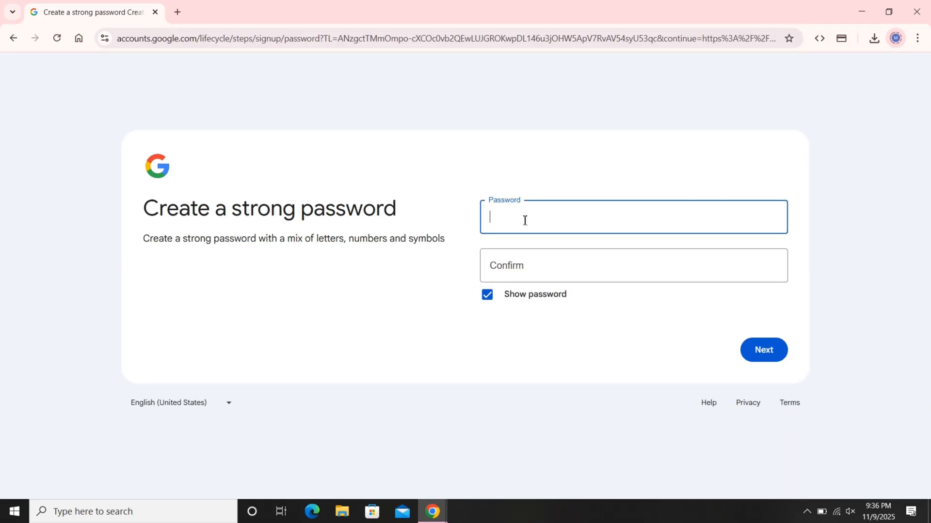
pyautogui.write('M')
pyautogui.press('BackSpace')
pyautogui.write('M')
pyautogui.moveTo(344, 238); pyautogui.dragTo(314, 239)
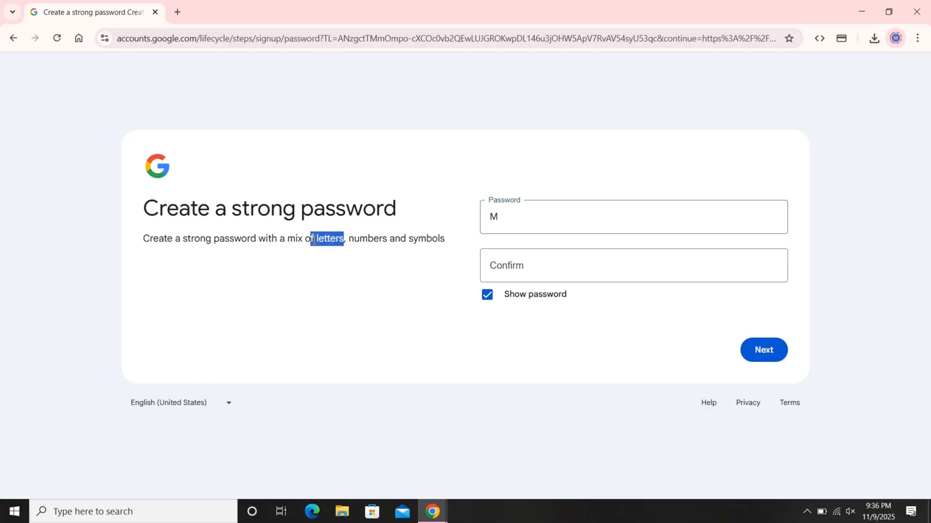
pyautogui.click(506, 227)
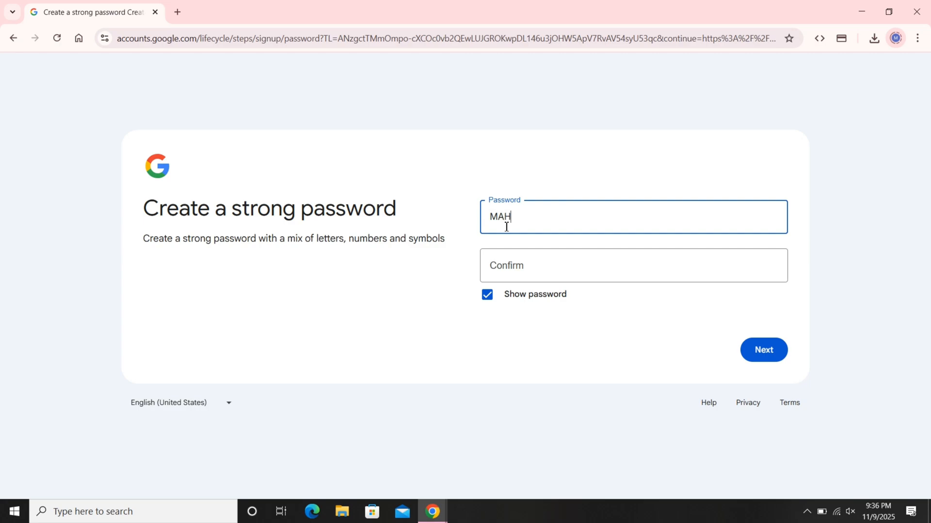
pyautogui.moveTo(361, 242); pyautogui.dragTo(379, 239)
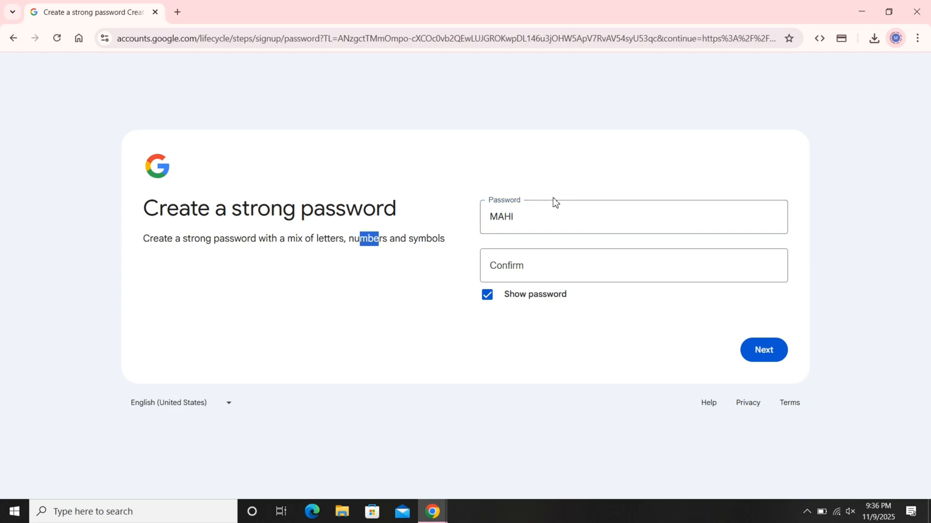
pyautogui.click(537, 225)
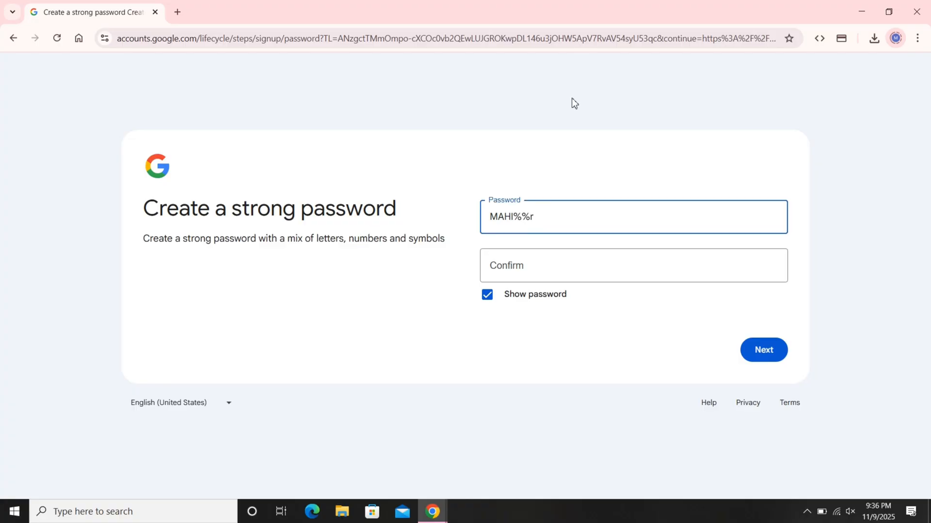
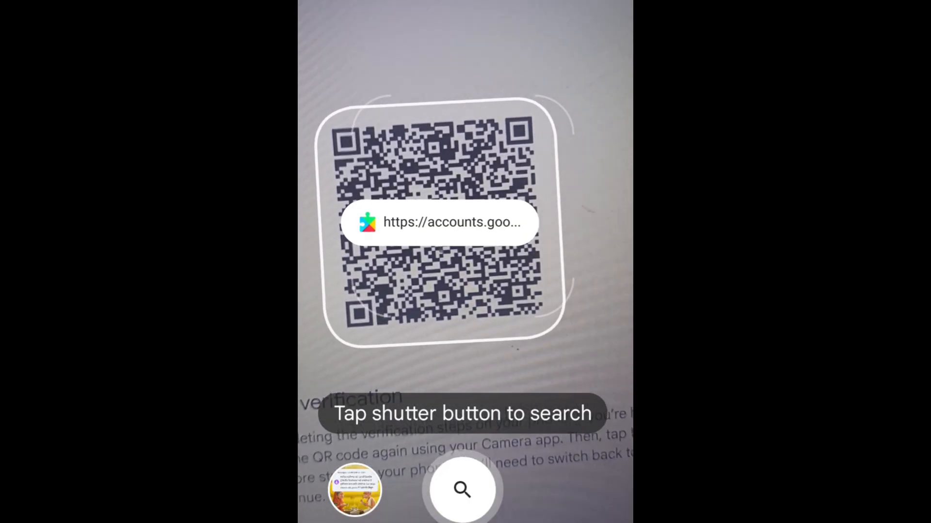
# - Open the account verification link from the scanned QR code on the phone, and proceed to retry with a different phone number
pyautogui.click(443, 225)
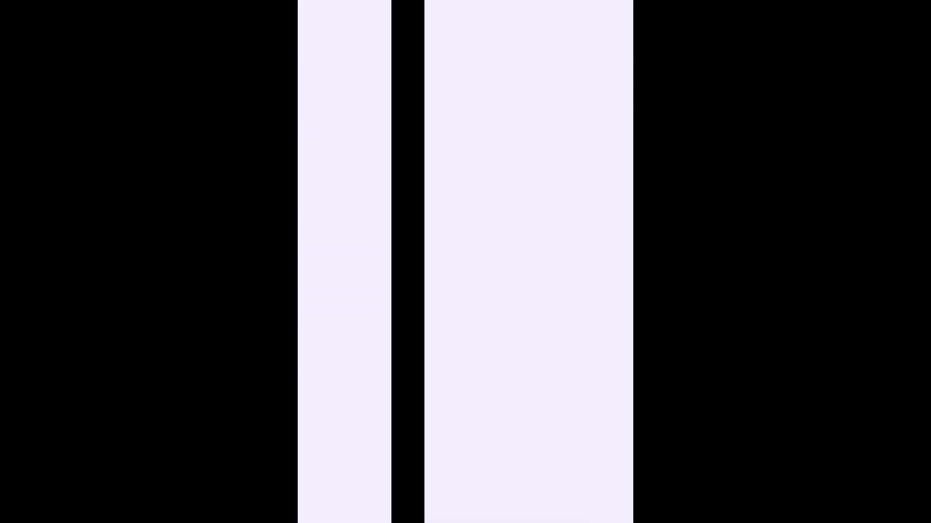
pyautogui.click(571, 485)
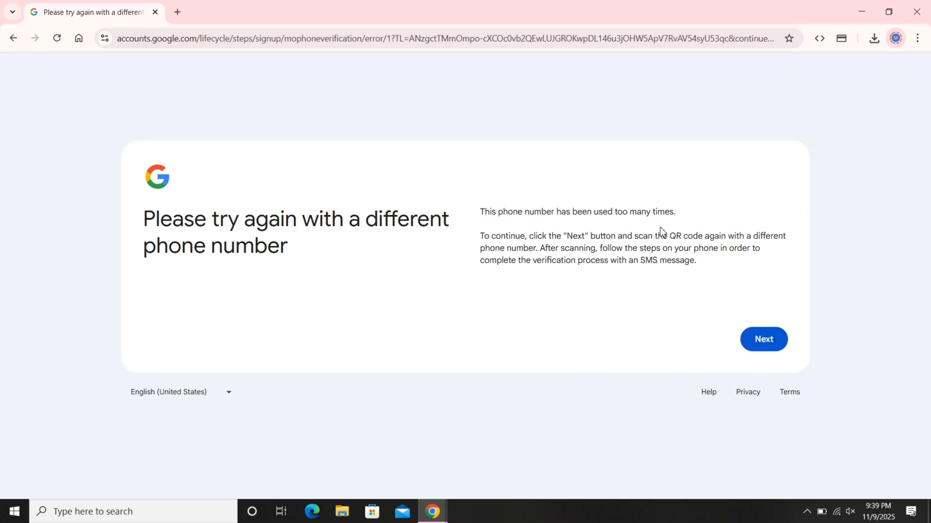
pyautogui.click(764, 341)
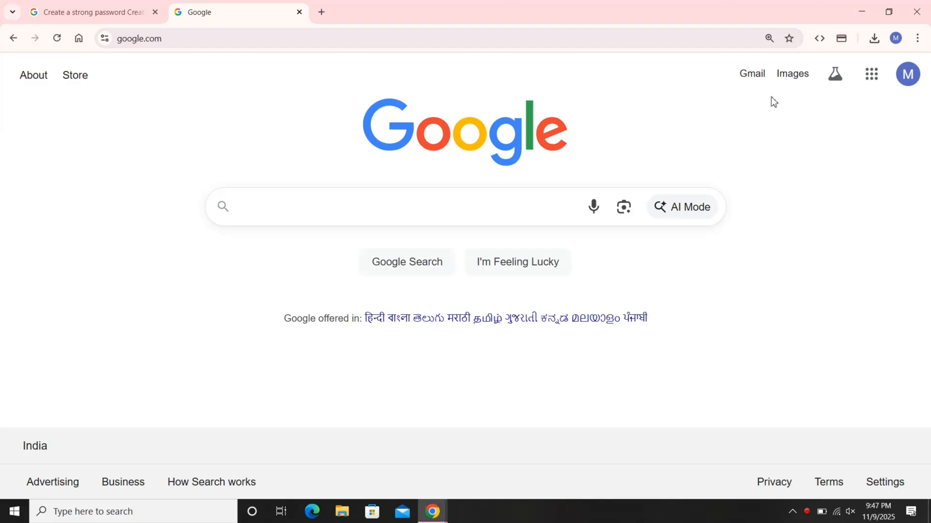
# - Open Gmail from the Google home page, and collapse and re-expand its main menu
pyautogui.click(752, 77)
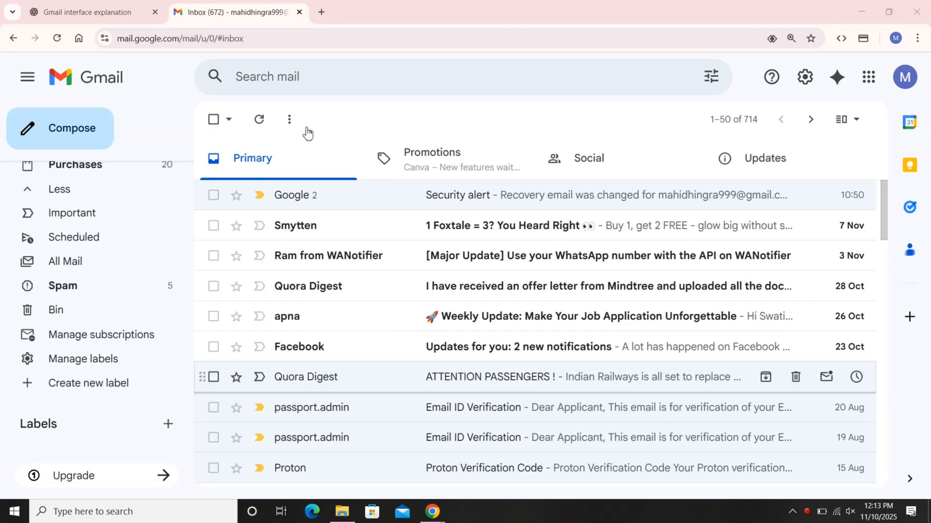
pyautogui.click(25, 86)
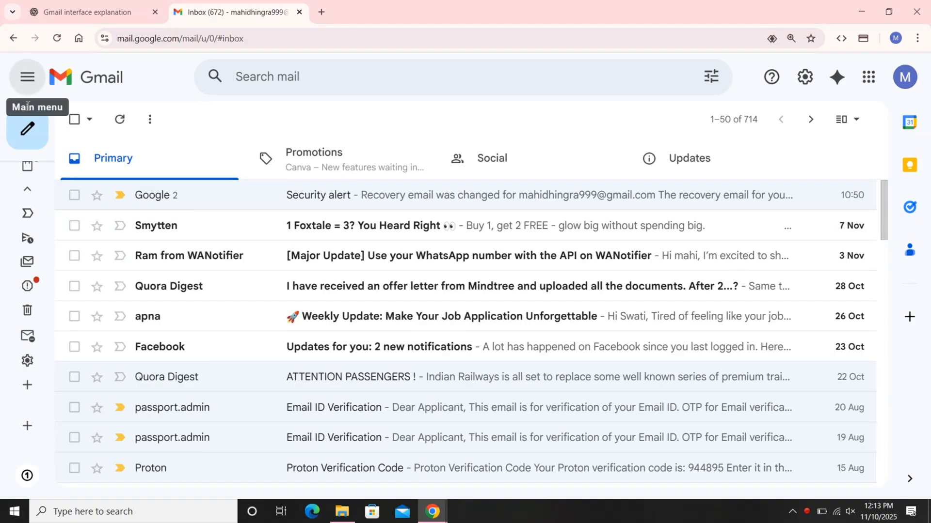
pyautogui.click(29, 84)
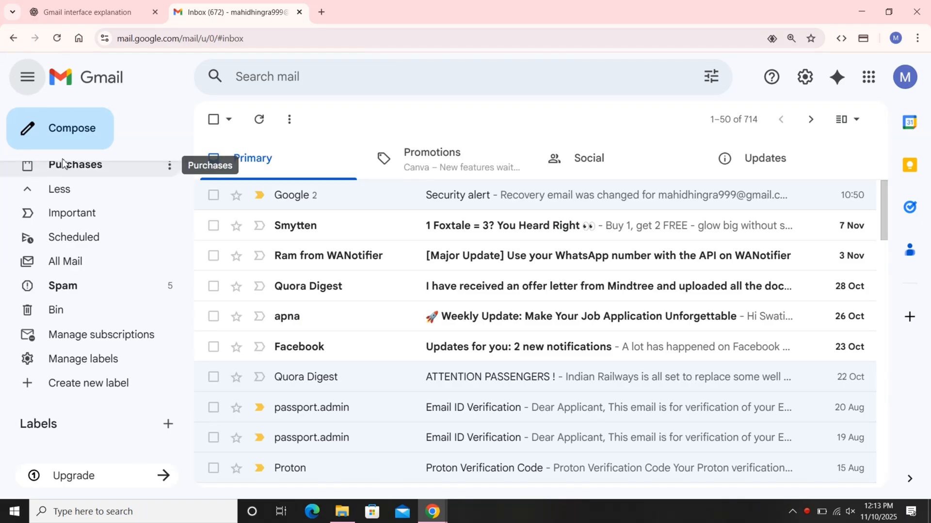
# - Look through the folder list and the inbox messages, and open the Starred folder
pyautogui.scroll(3, 188, 417)
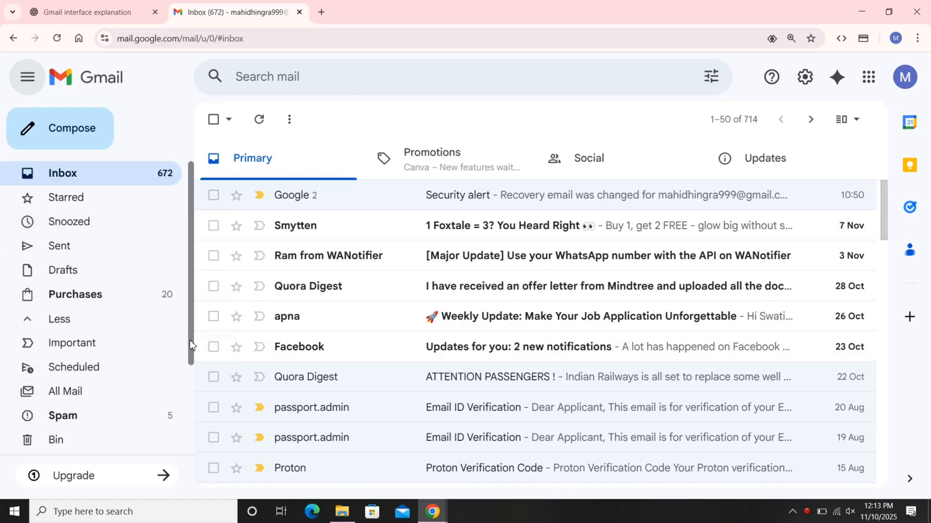
pyautogui.moveTo(190, 341); pyautogui.dragTo(189, 441)
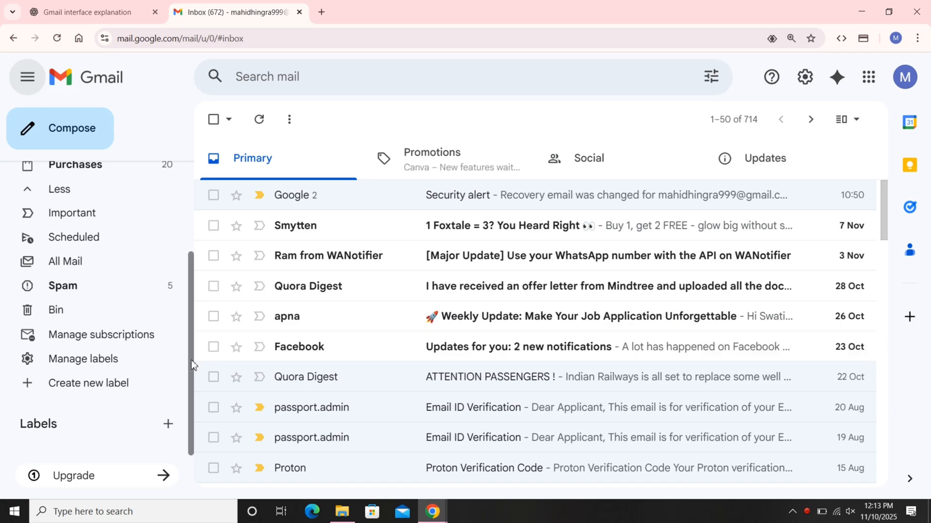
pyautogui.moveTo(188, 363); pyautogui.dragTo(200, 97)
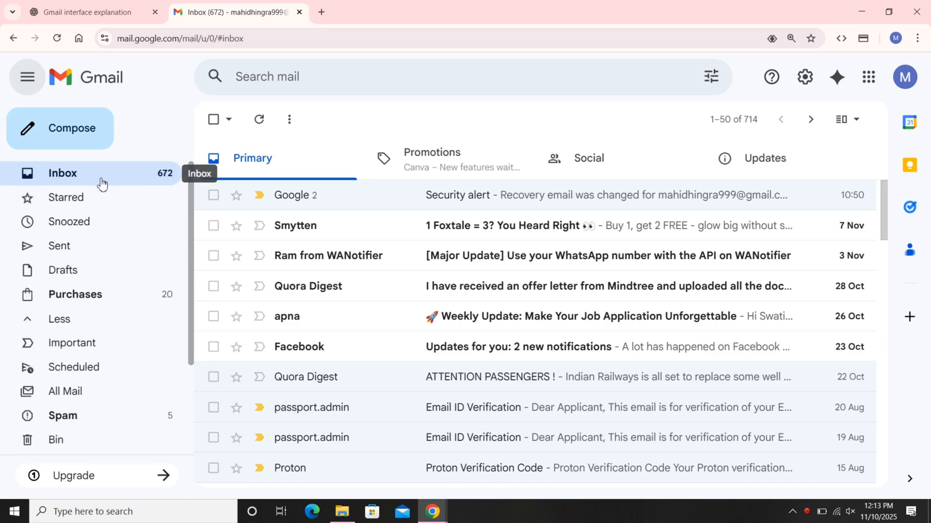
pyautogui.click(100, 178)
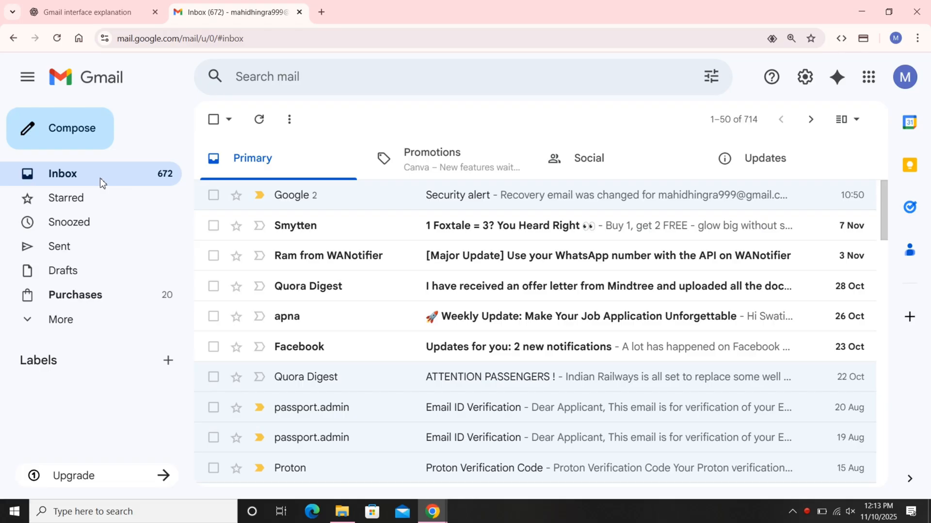
pyautogui.click(136, 180)
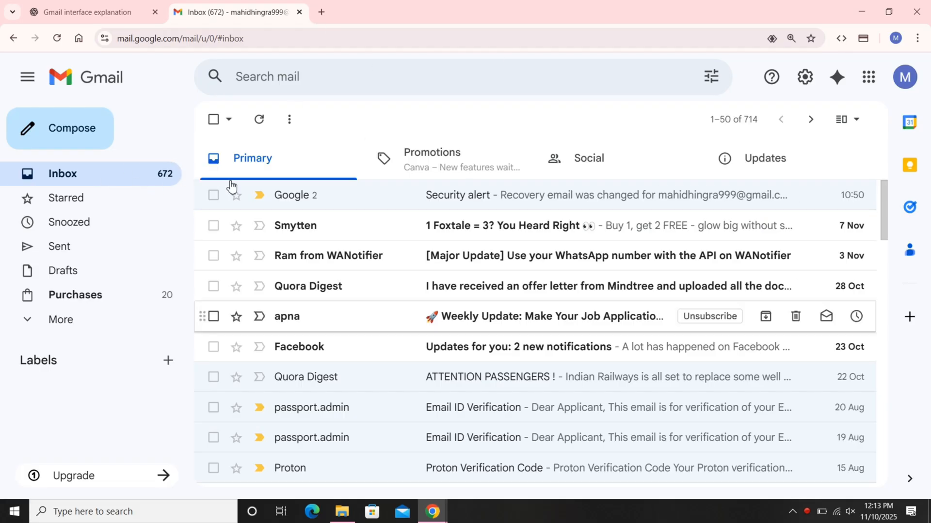
pyautogui.scroll(-7, 883, 214)
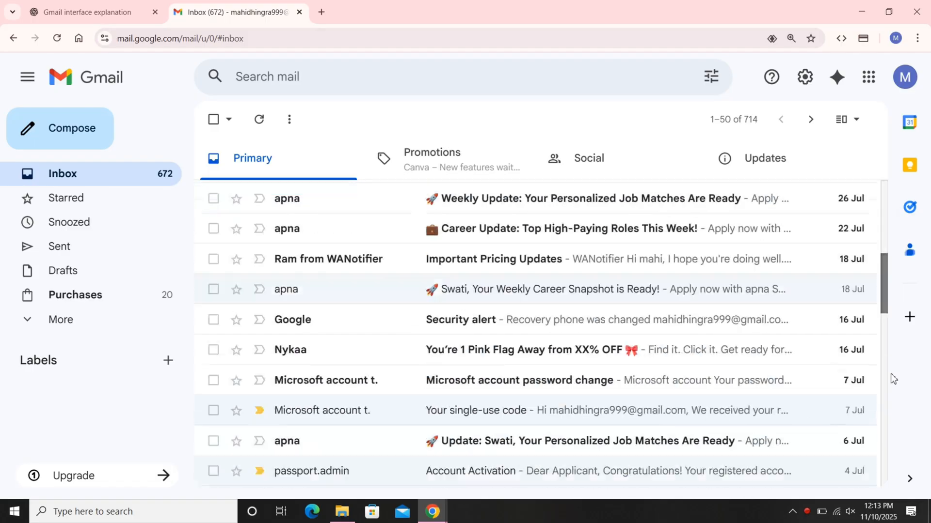
pyautogui.moveTo(891, 374); pyautogui.dragTo(880, 182)
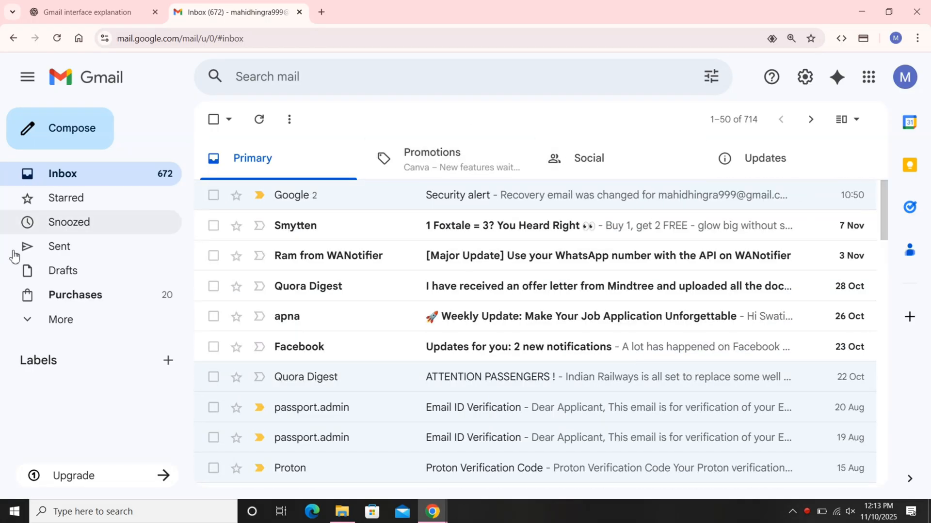
pyautogui.click(105, 203)
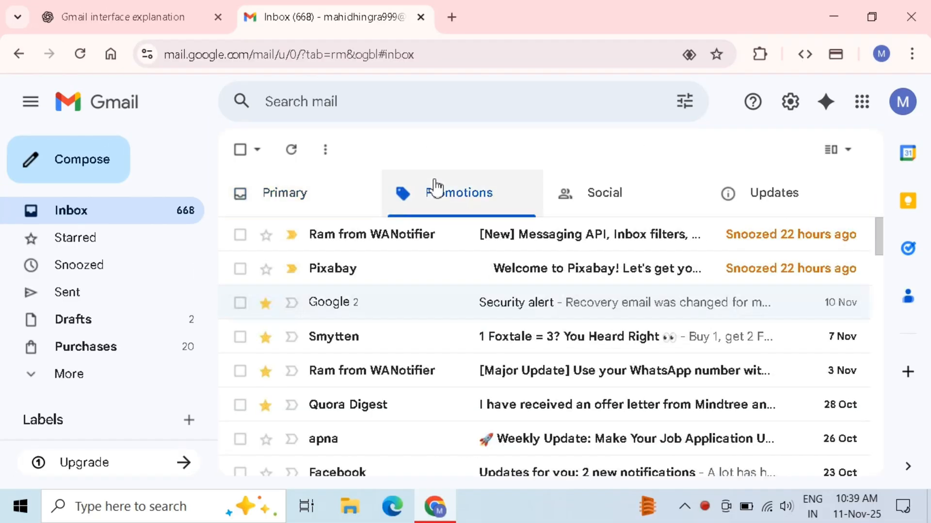
# - Look through the messages in the Social, Updates, Primary and Promotions categories of the inbox
pyautogui.click(616, 193)
pyautogui.click(770, 190)
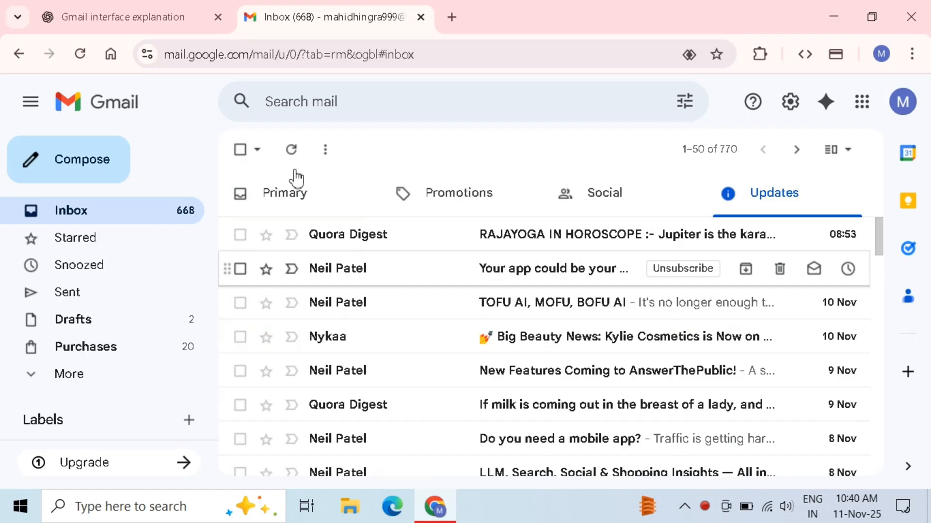
pyautogui.click(291, 197)
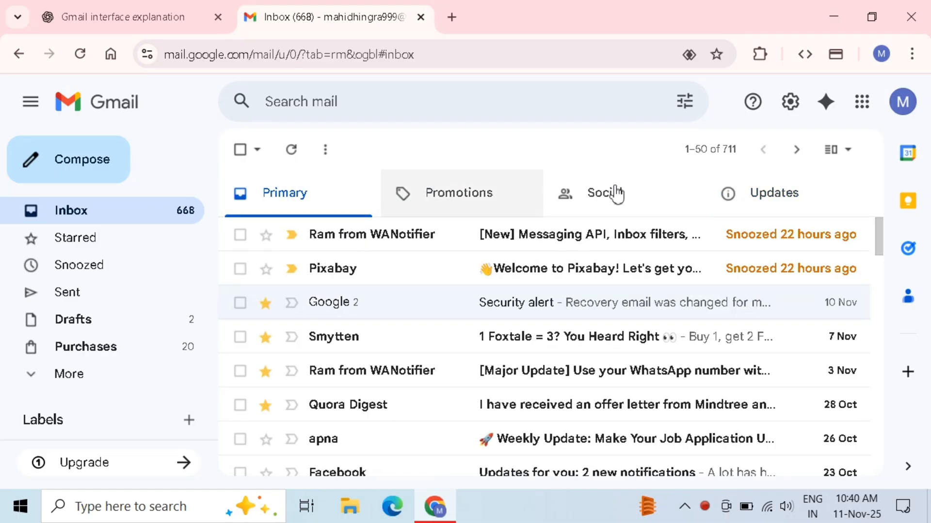
pyautogui.click(616, 194)
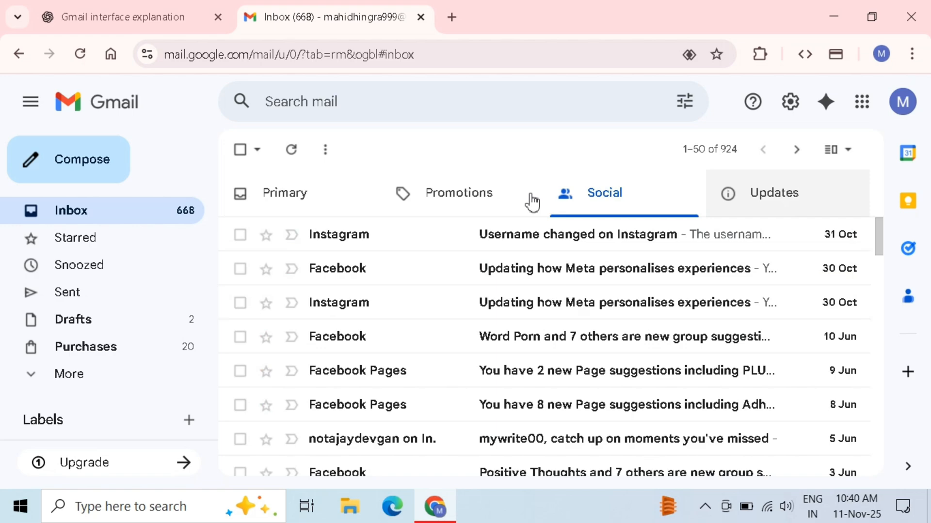
pyautogui.click(494, 202)
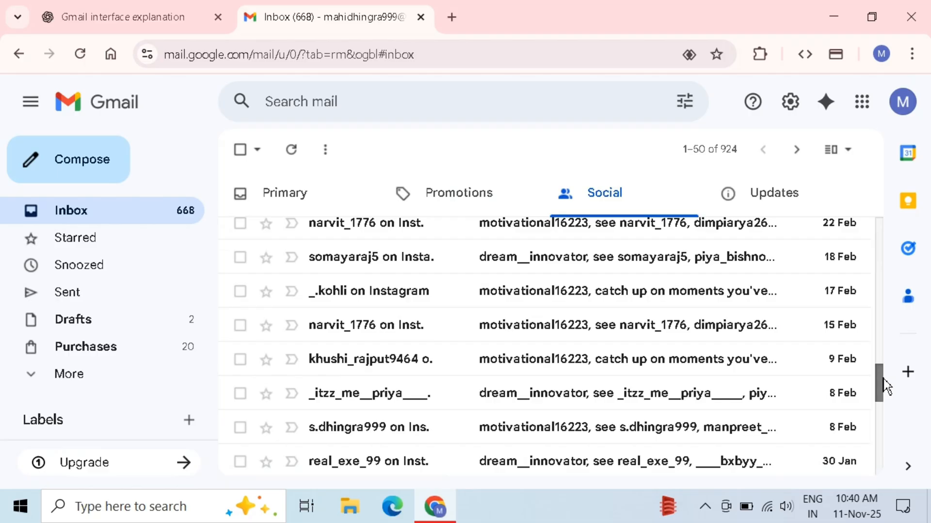
pyautogui.moveTo(883, 379); pyautogui.dragTo(821, 218)
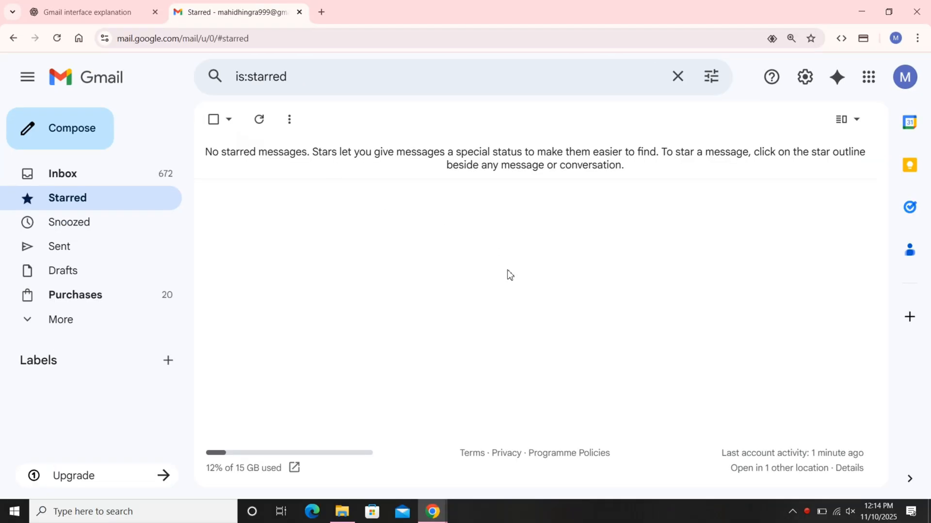
pyautogui.hotkey('ctrl', 'a')
pyautogui.click(538, 271)
# - Star the first four messages in the Primary inbox and display them in the Starred folder
pyautogui.moveTo(625, 165); pyautogui.dragTo(319, 146)
pyautogui.click(89, 173)
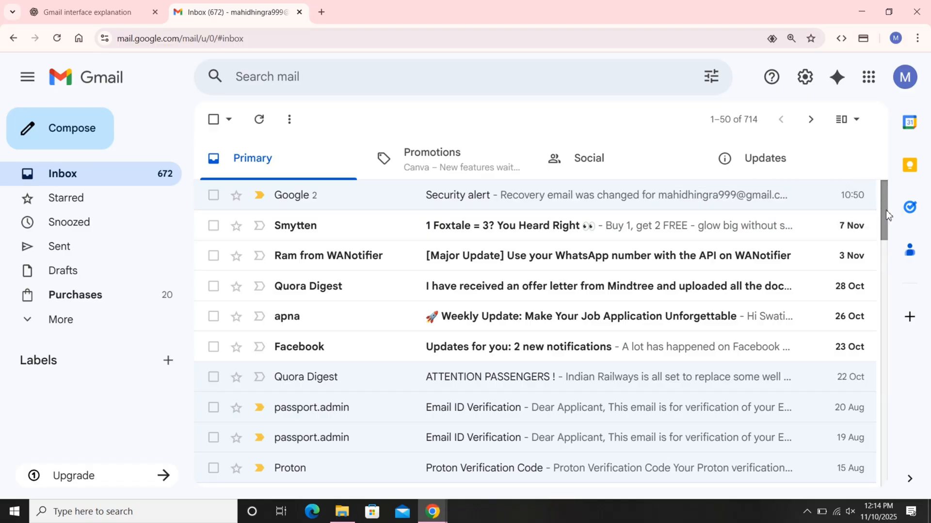
pyautogui.click(236, 195)
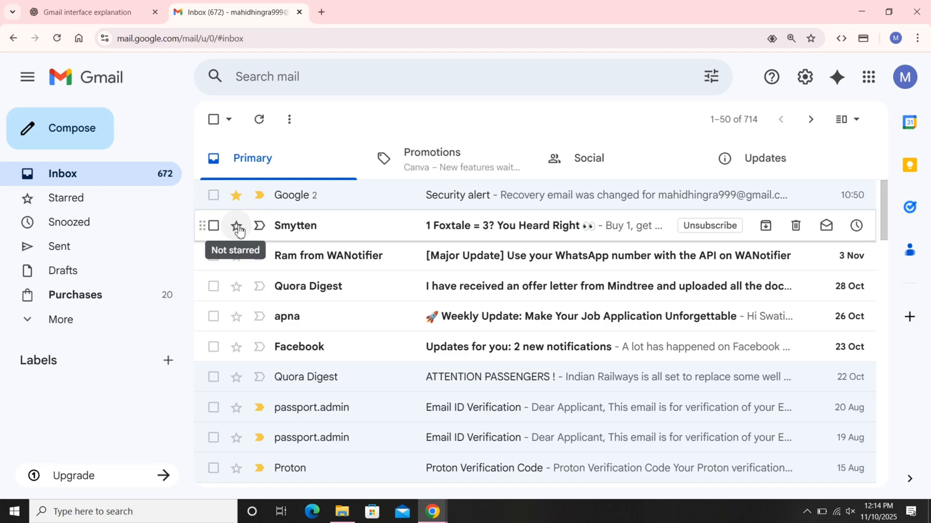
pyautogui.click(237, 227)
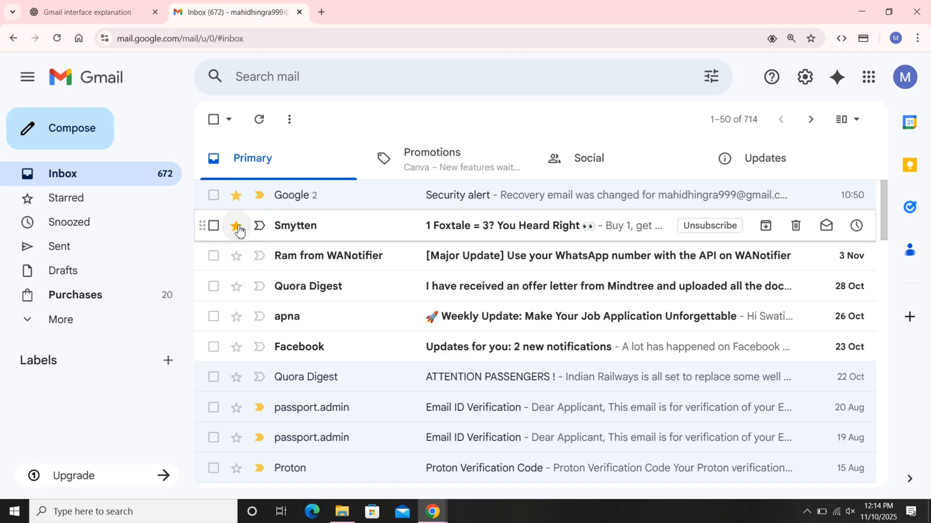
pyautogui.click(234, 257)
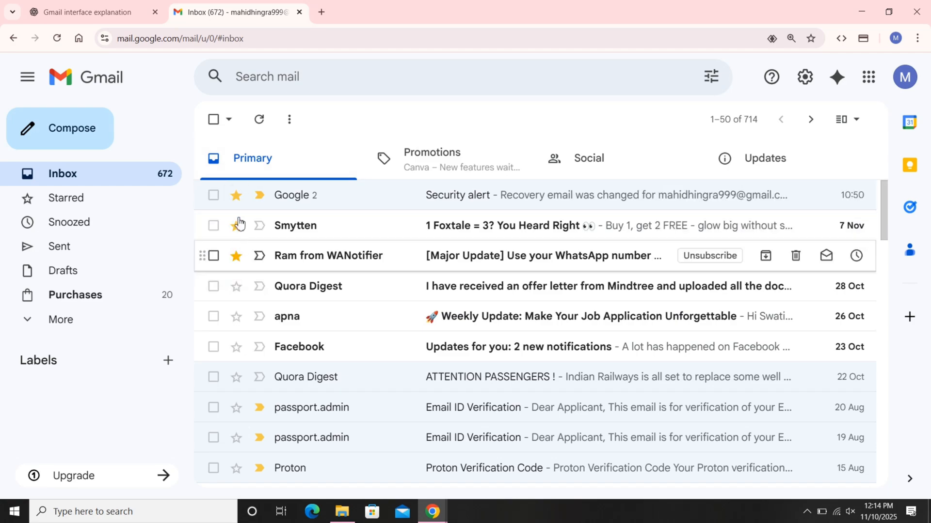
pyautogui.click(236, 286)
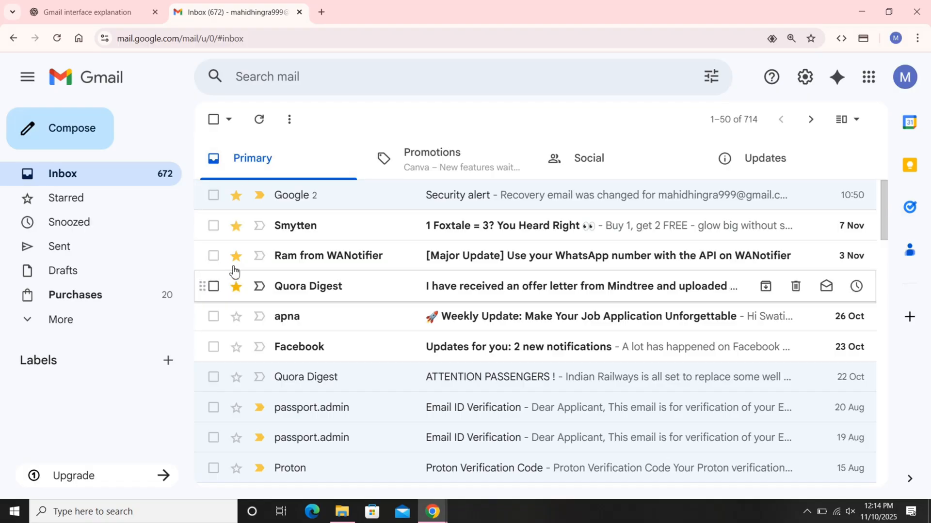
pyautogui.click(101, 209)
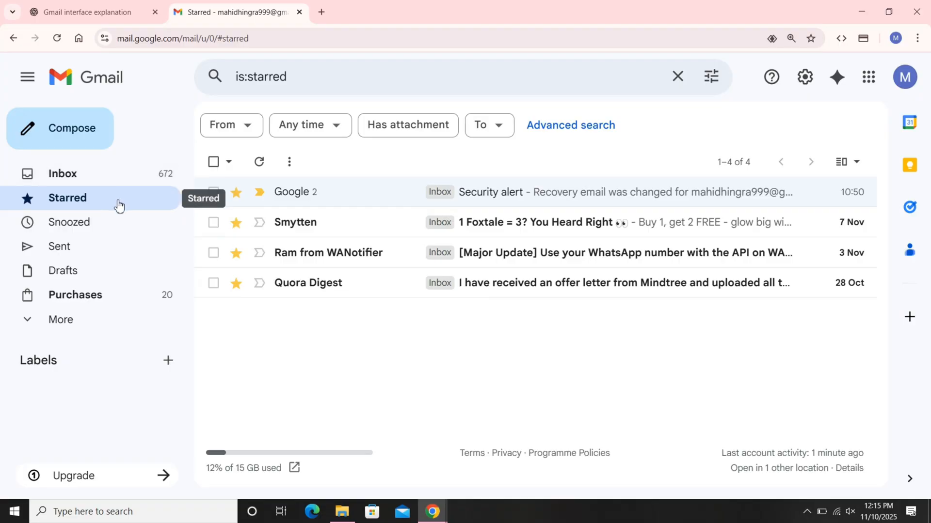
# - Check the Snoozed folder, and snooze the WANotifier message "[New] Messaging API" in the Primary inbox until 11 Nov 2025, 08:00
pyautogui.click(105, 224)
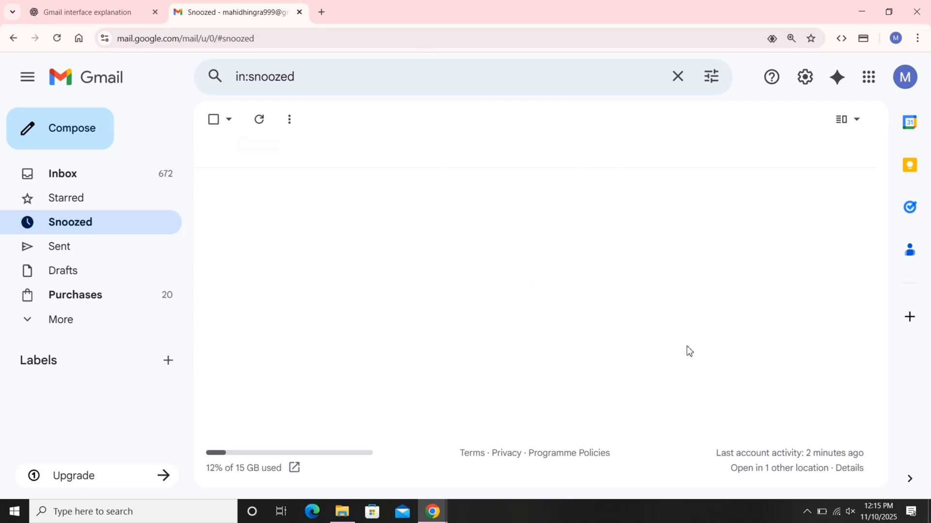
pyautogui.click(100, 171)
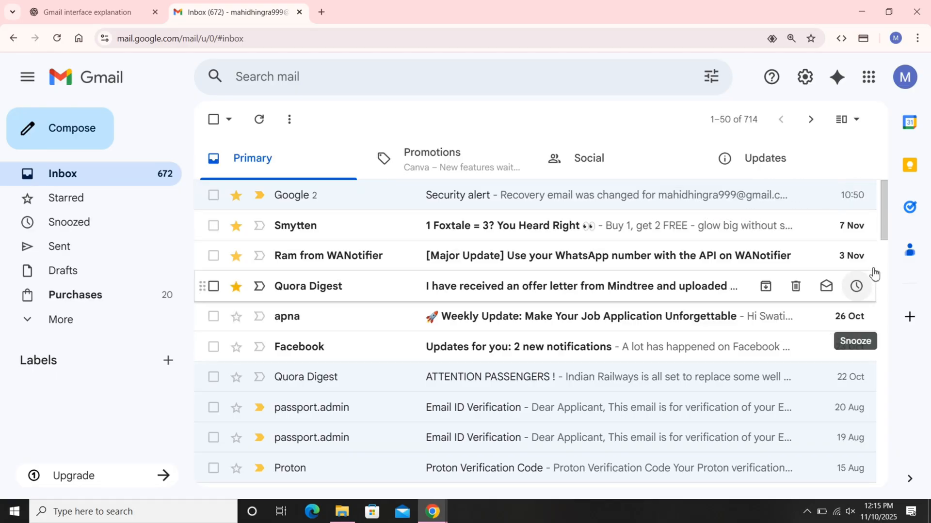
pyautogui.scroll(-8, 867, 271)
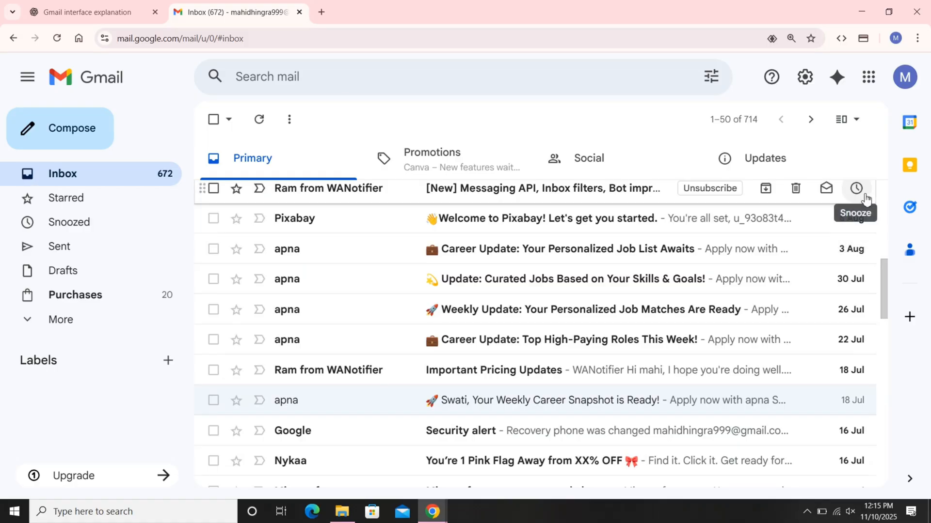
pyautogui.click(866, 198)
pyautogui.click(758, 367)
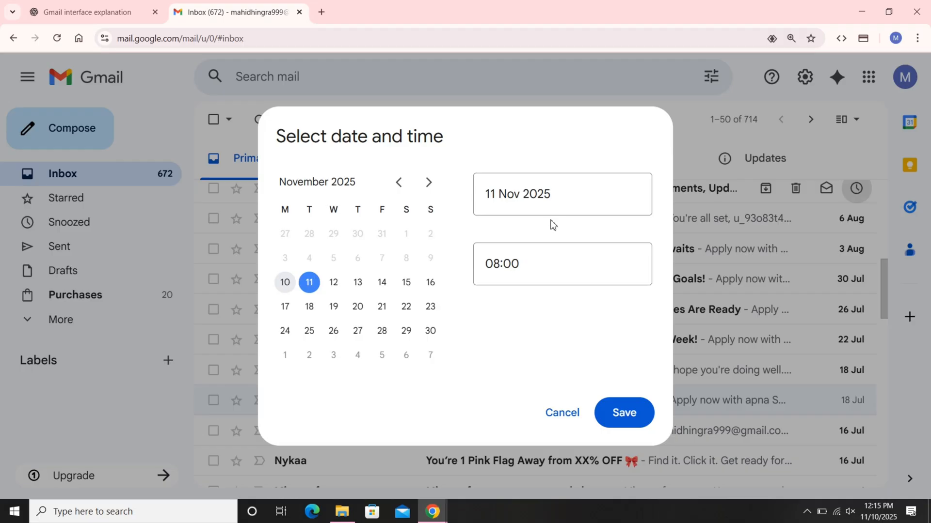
pyautogui.click(627, 430)
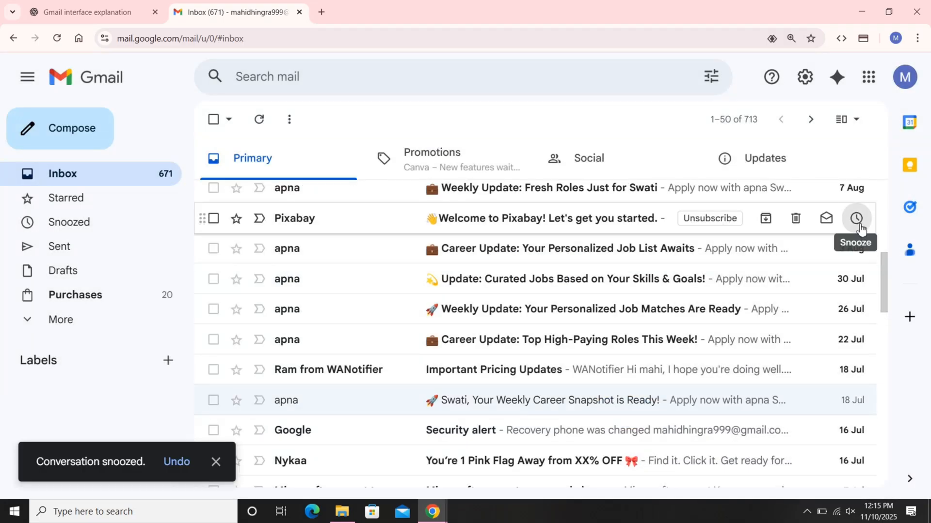
# - Snooze the Pixabay welcome message and the apna "Curated Jobs" message until 11 Nov 2025, 08:00, and display them in the Snoozed folder
pyautogui.click(856, 221)
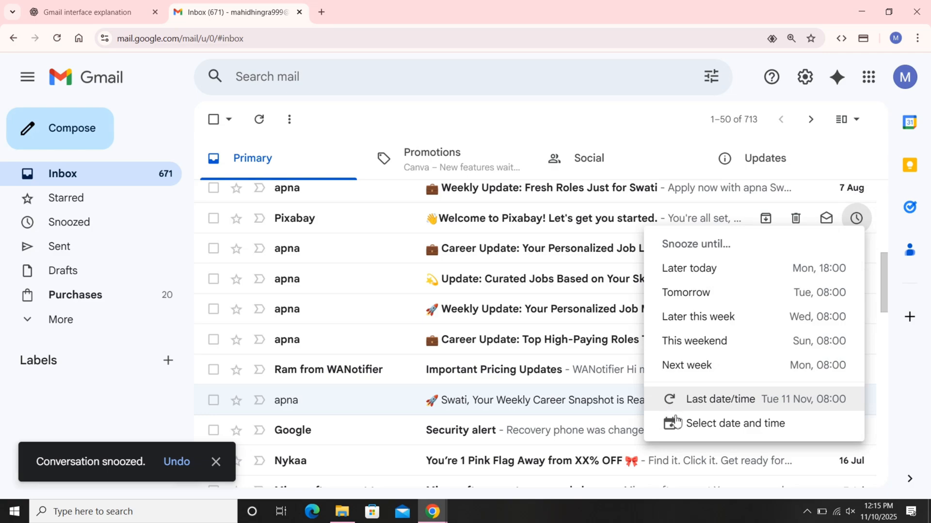
pyautogui.click(698, 425)
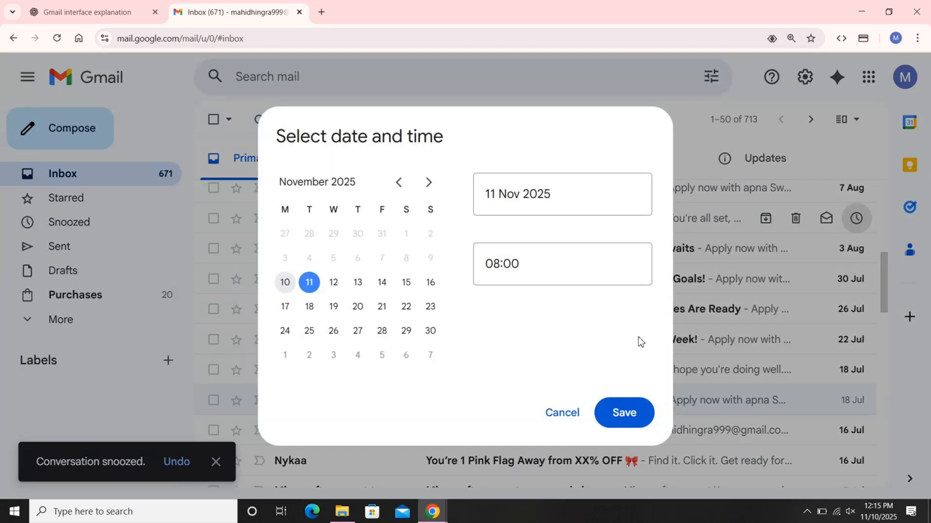
pyautogui.click(626, 412)
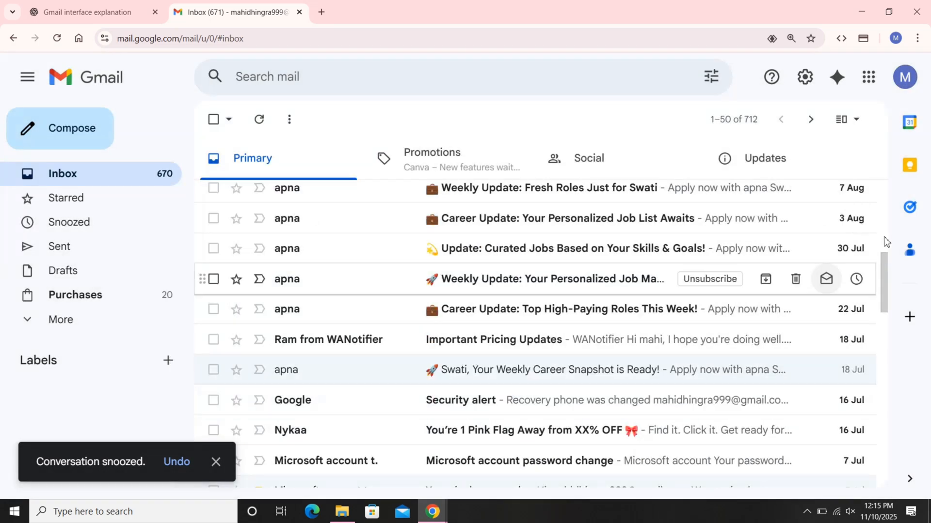
pyautogui.click(856, 248)
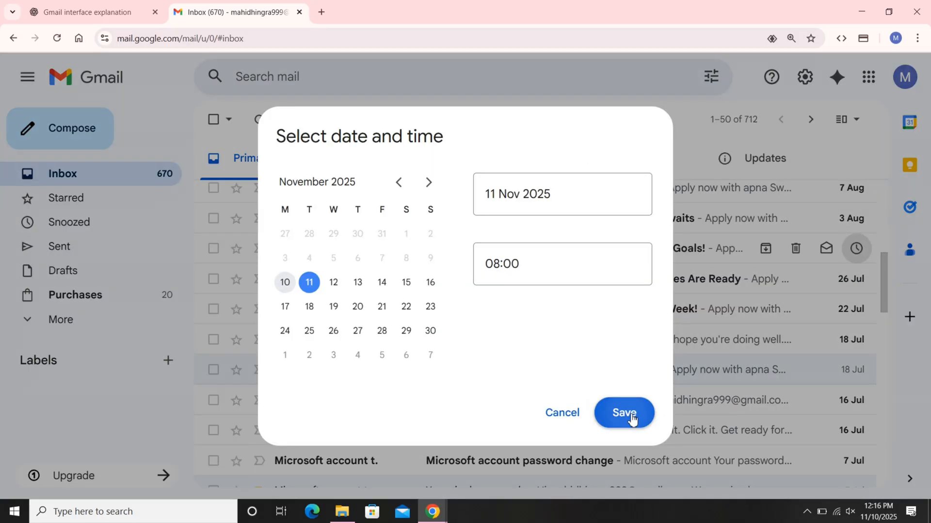
pyautogui.click(624, 411)
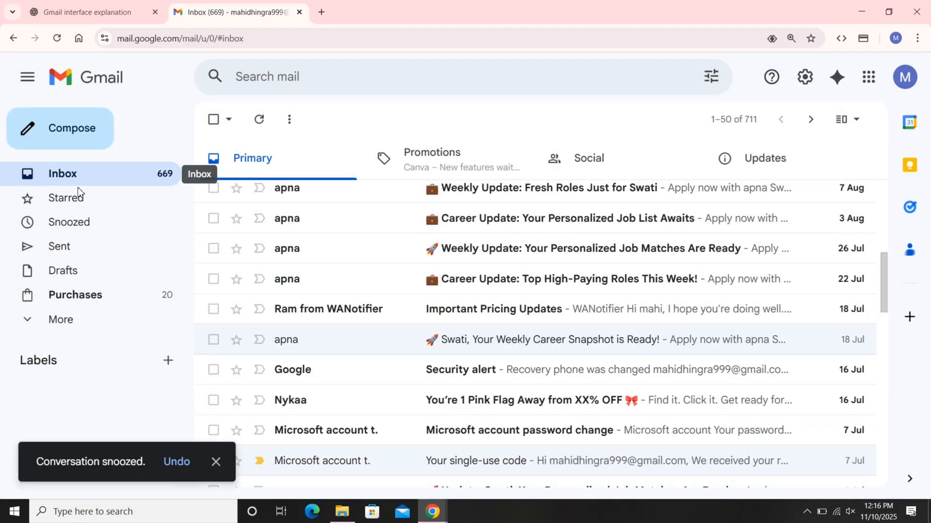
pyautogui.click(70, 224)
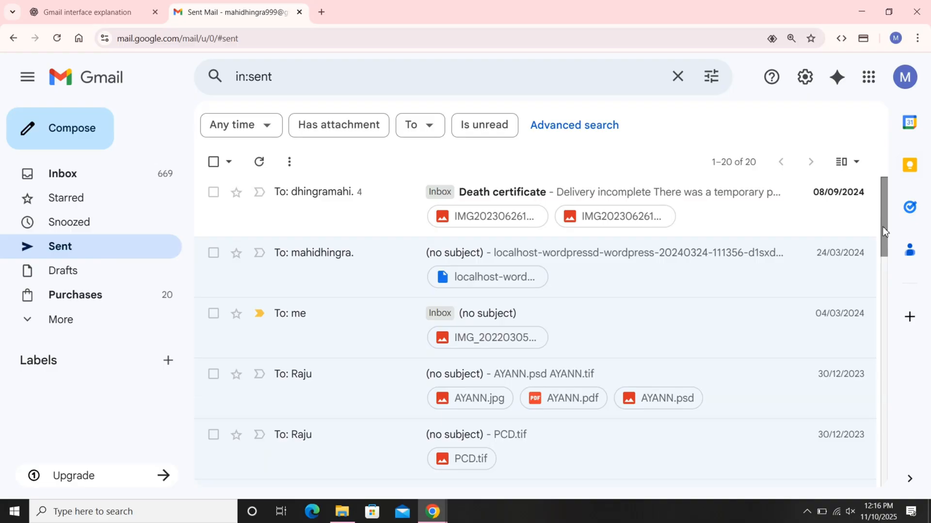
# - Look through the messages in the Sent folder down to the oldest one, and open the Drafts folder
pyautogui.moveTo(882, 226); pyautogui.dragTo(883, 339)
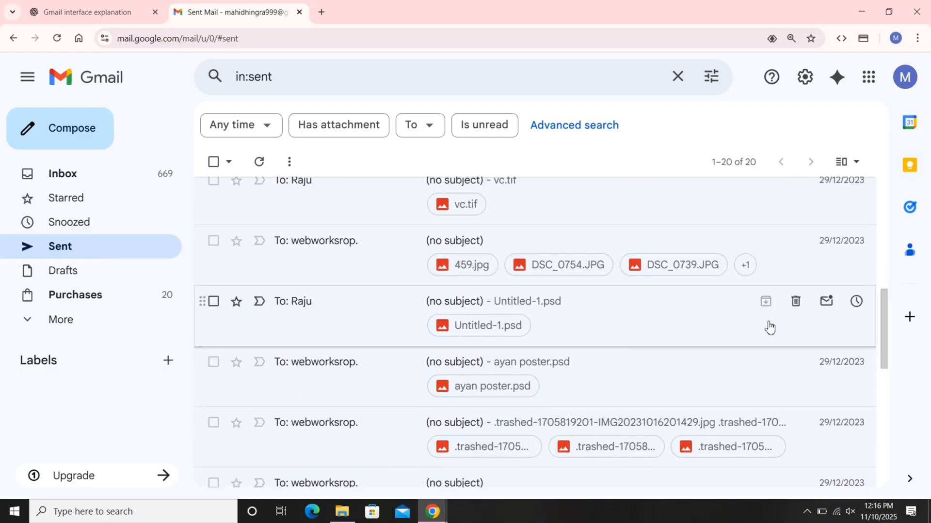
pyautogui.moveTo(885, 316); pyautogui.dragTo(897, 468)
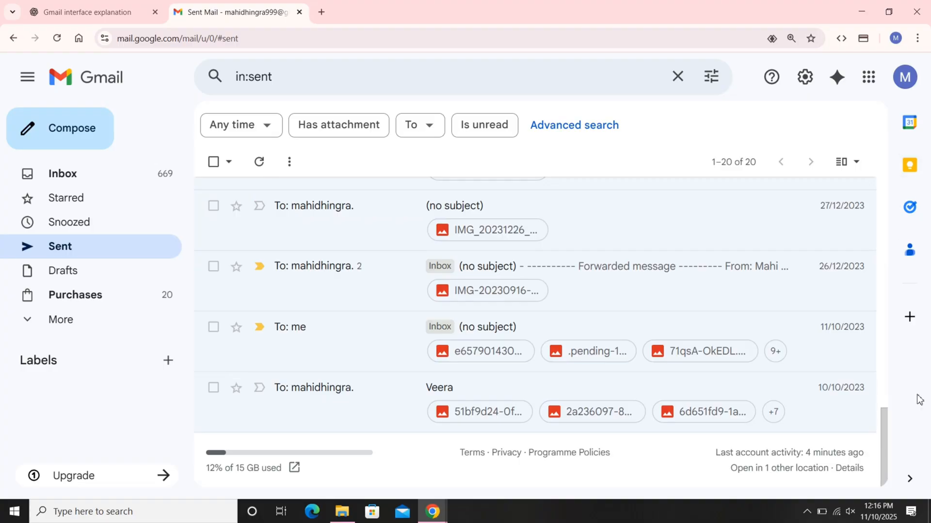
pyautogui.click(96, 278)
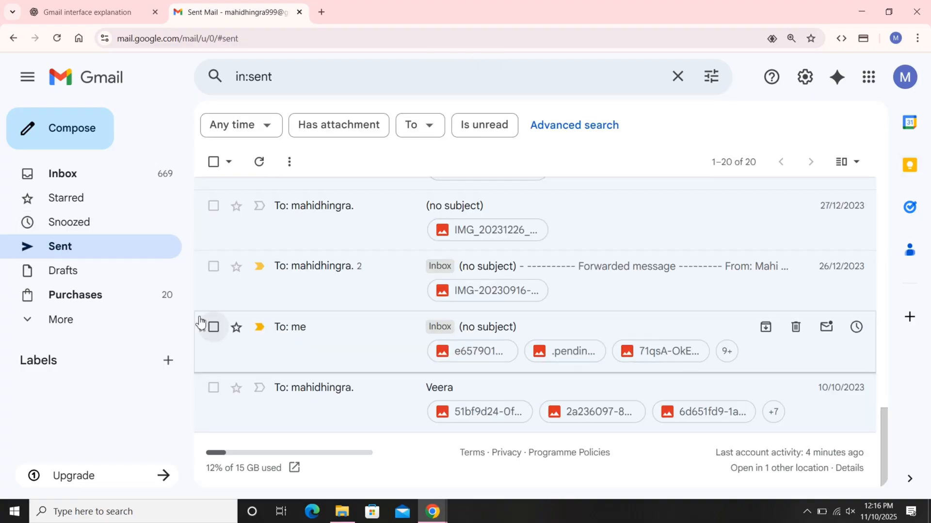
pyautogui.click(94, 275)
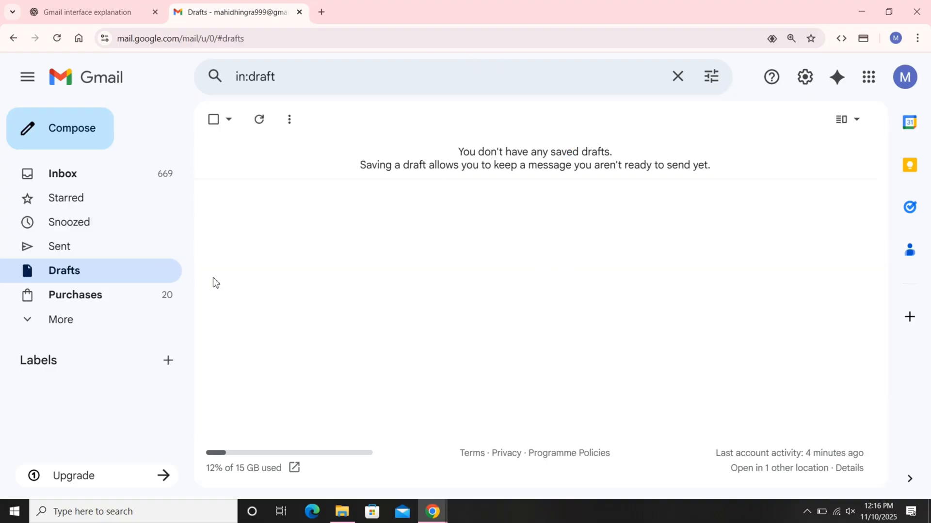
# - Filter the Sent messages by age, first to older than a week and then to older than 6 months
pyautogui.click(164, 245)
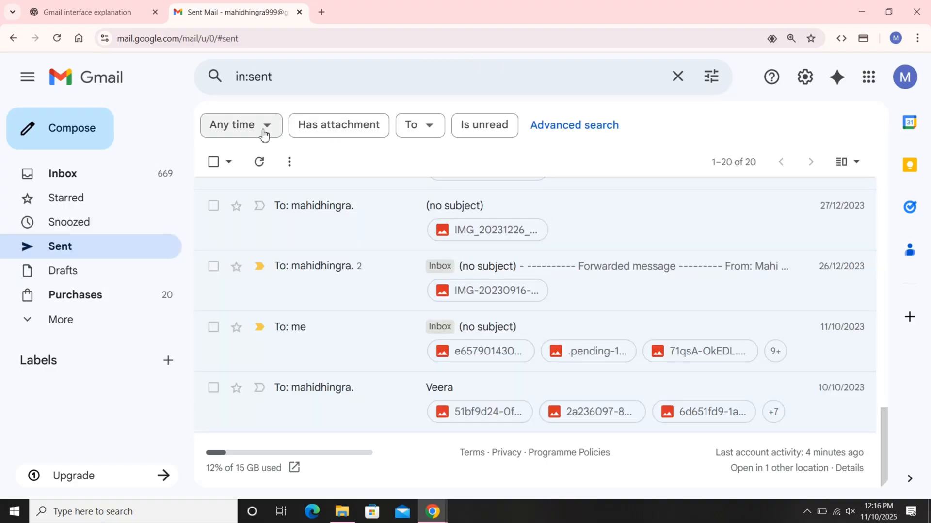
pyautogui.click(266, 128)
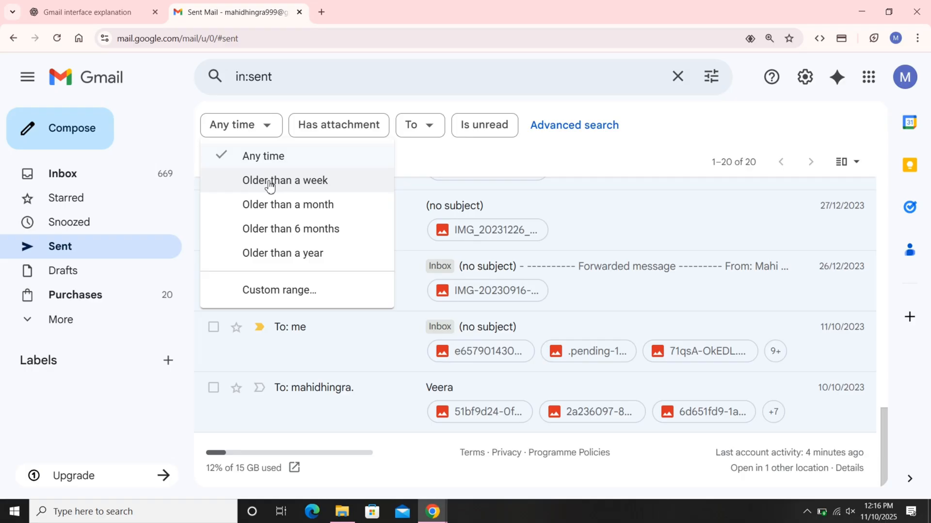
pyautogui.click(270, 181)
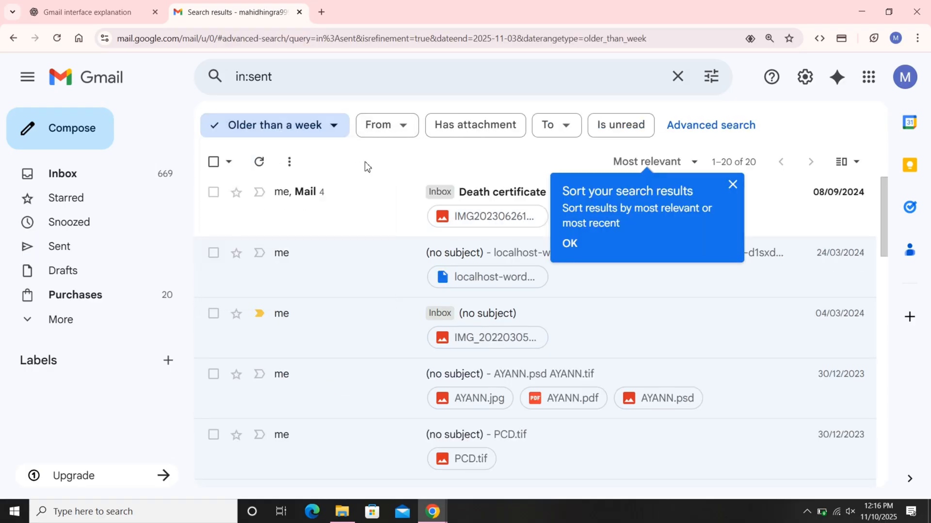
pyautogui.click(337, 127)
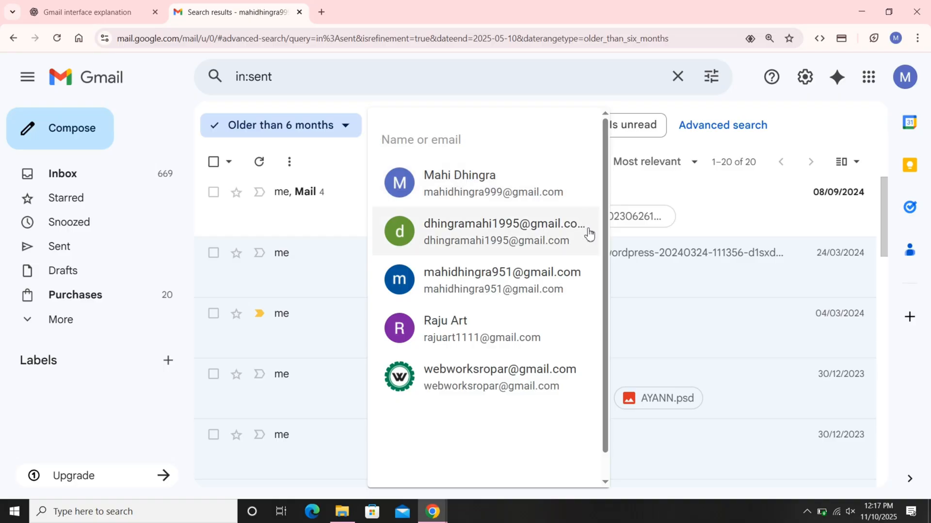
# - Look through the suggested contacts in the From and To filters of the sent mail without choosing one
pyautogui.moveTo(606, 275); pyautogui.dragTo(607, 403)
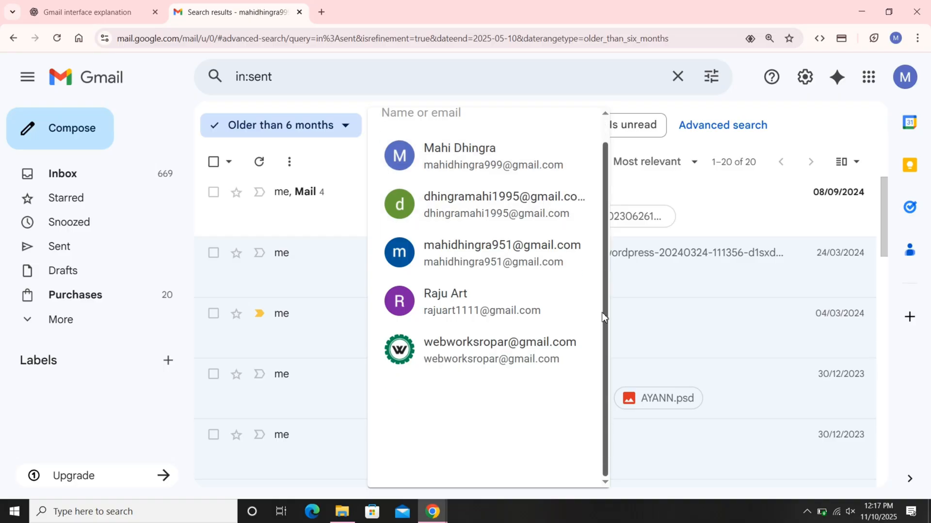
pyautogui.moveTo(603, 318); pyautogui.dragTo(596, 148)
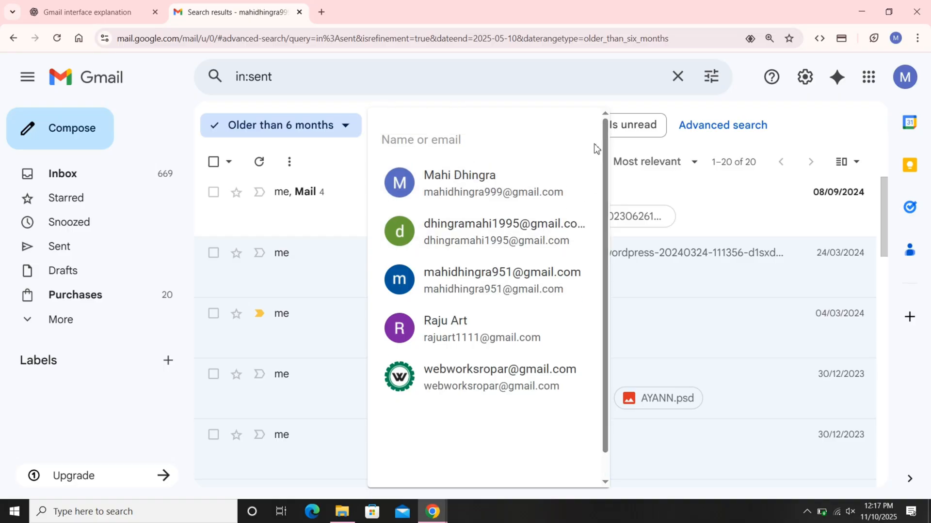
pyautogui.click(359, 103)
pyautogui.click(572, 127)
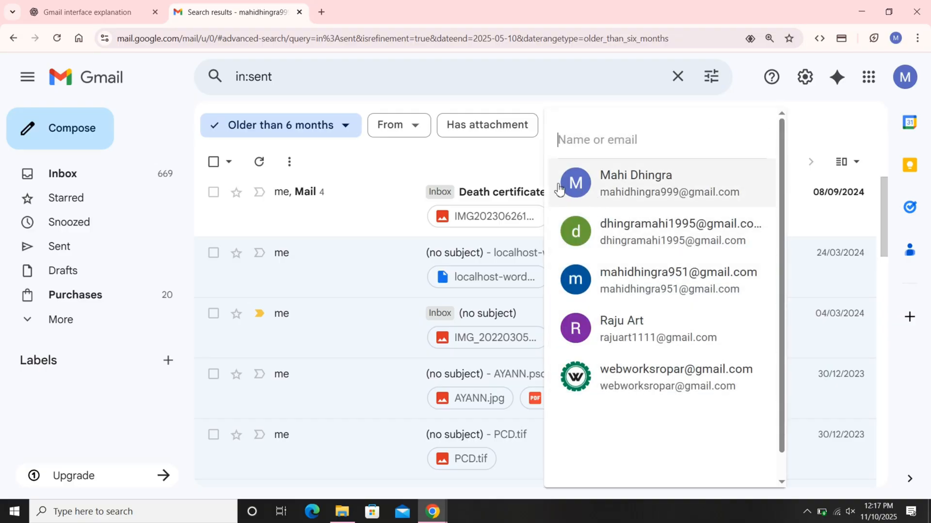
pyautogui.click(486, 125)
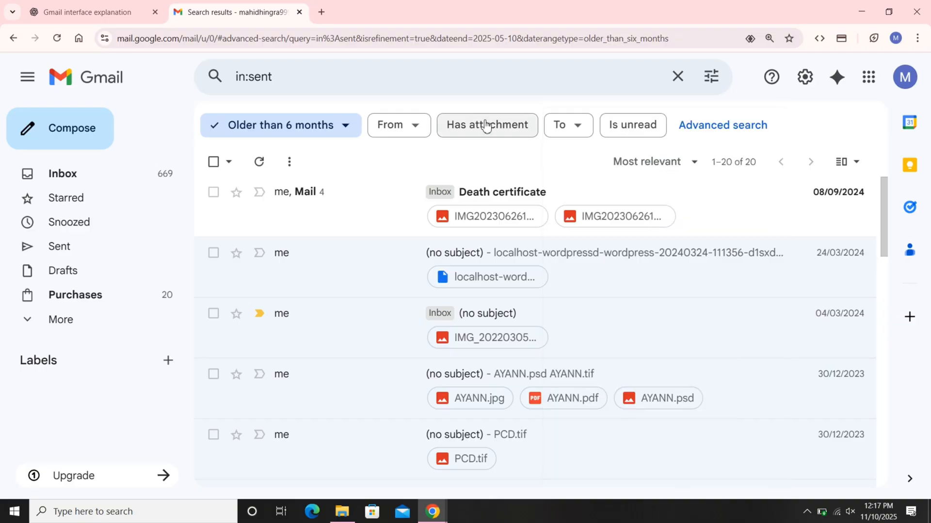
pyautogui.click(418, 128)
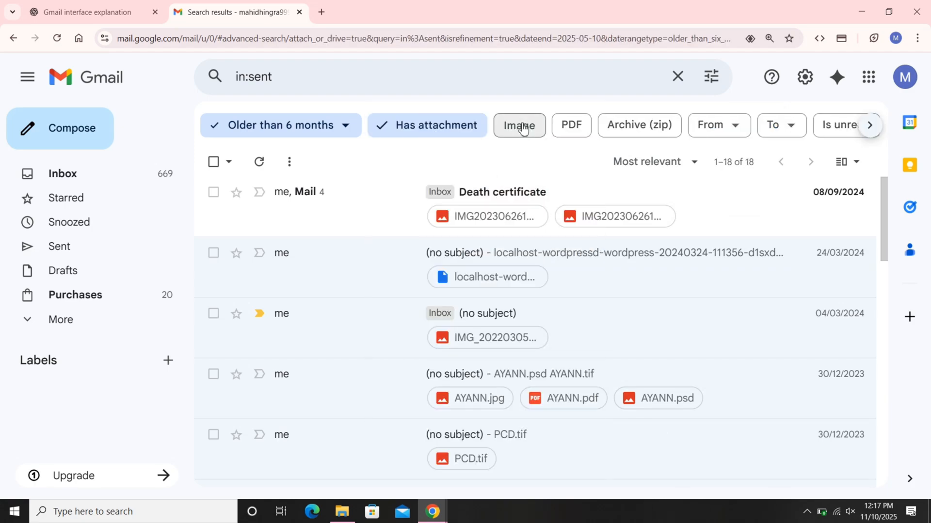
# - Restrict the sent messages to those with attachments, and try the Image and Archive (zip) attachment filters
pyautogui.click(521, 125)
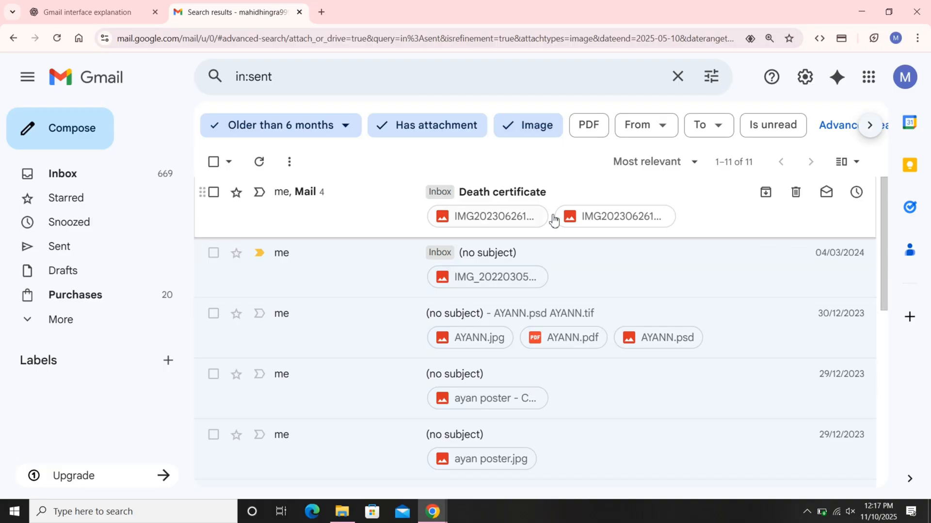
pyautogui.click(555, 129)
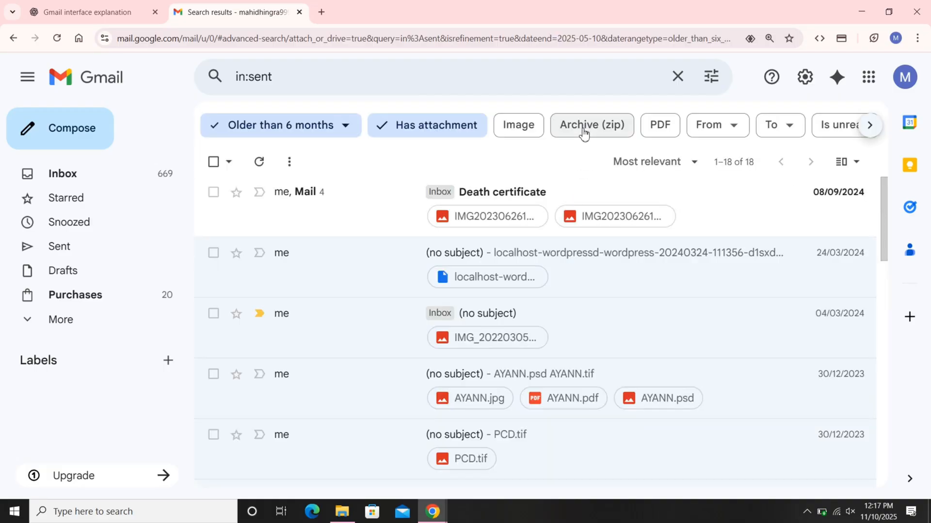
pyautogui.click(600, 135)
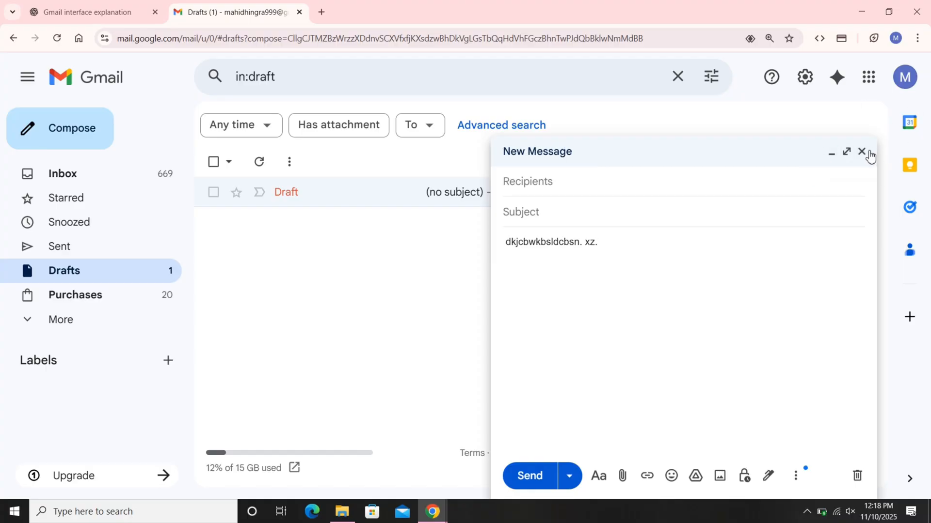
# - Minimise the open draft message and look through the order messages in the Purchases category
pyautogui.click(830, 158)
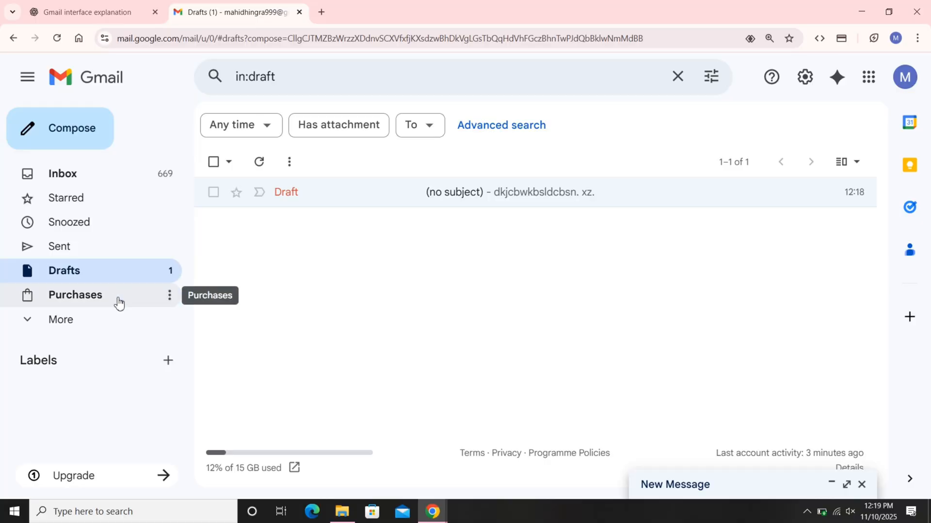
pyautogui.click(112, 307)
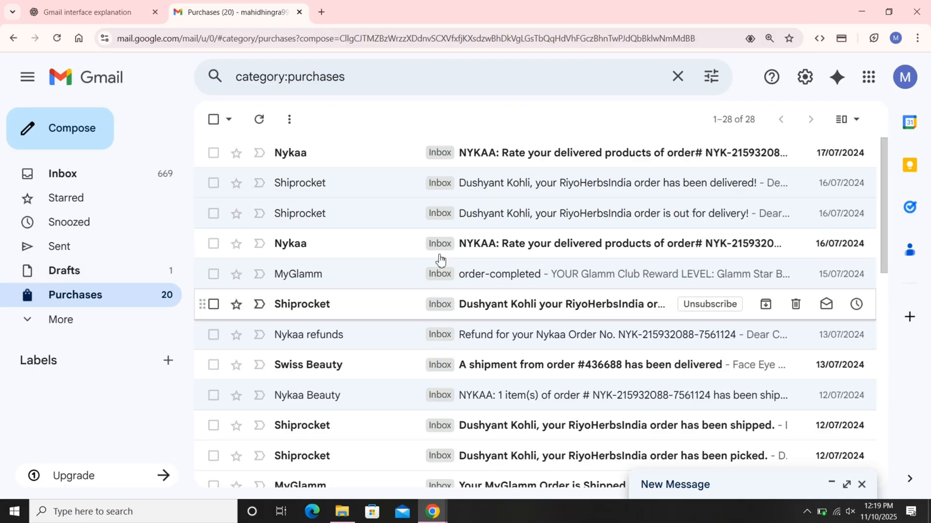
pyautogui.scroll(-7, 886, 181)
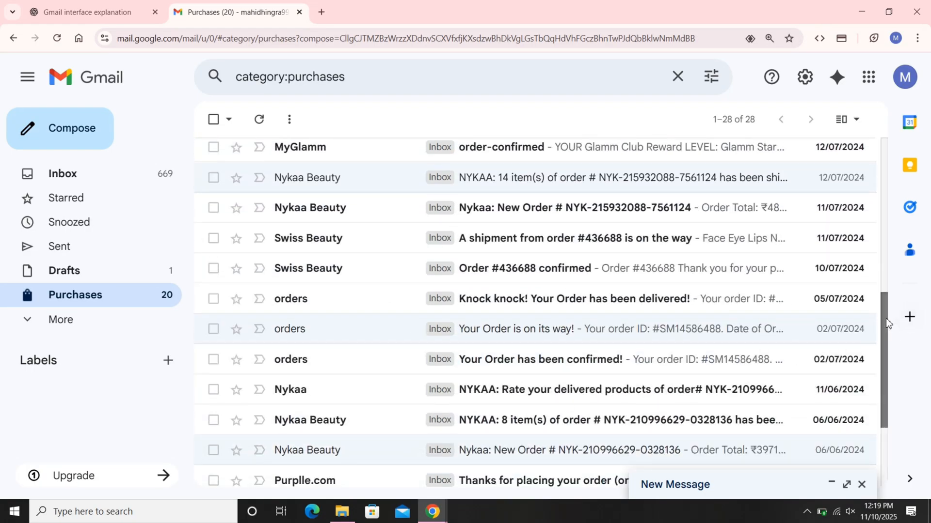
pyautogui.moveTo(886, 318); pyautogui.dragTo(916, 255)
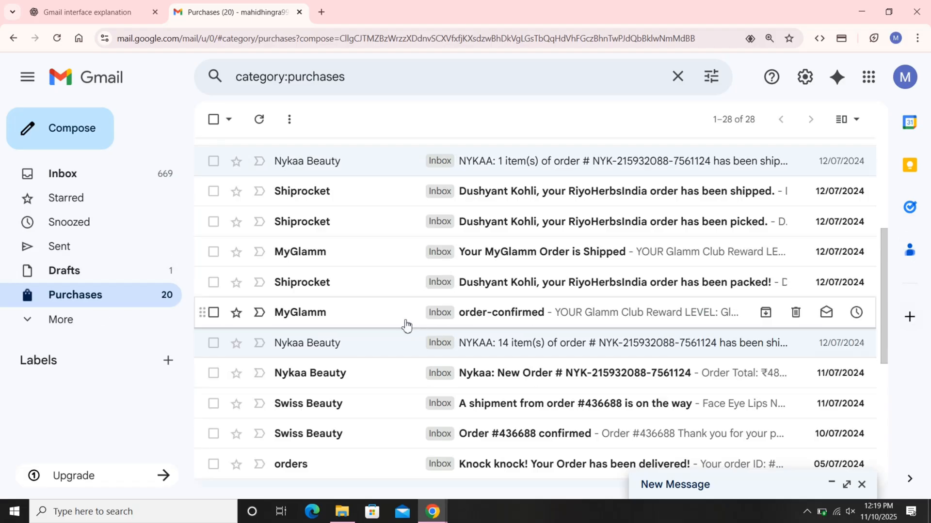
# - Expand the folder list to its additional folders, and look through the Purchases and Important messages
pyautogui.click(80, 324)
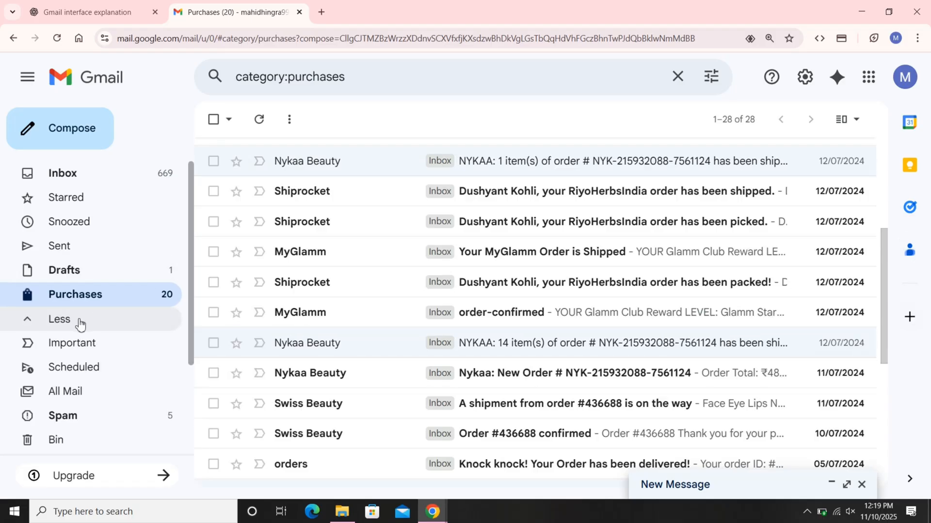
pyautogui.click(137, 346)
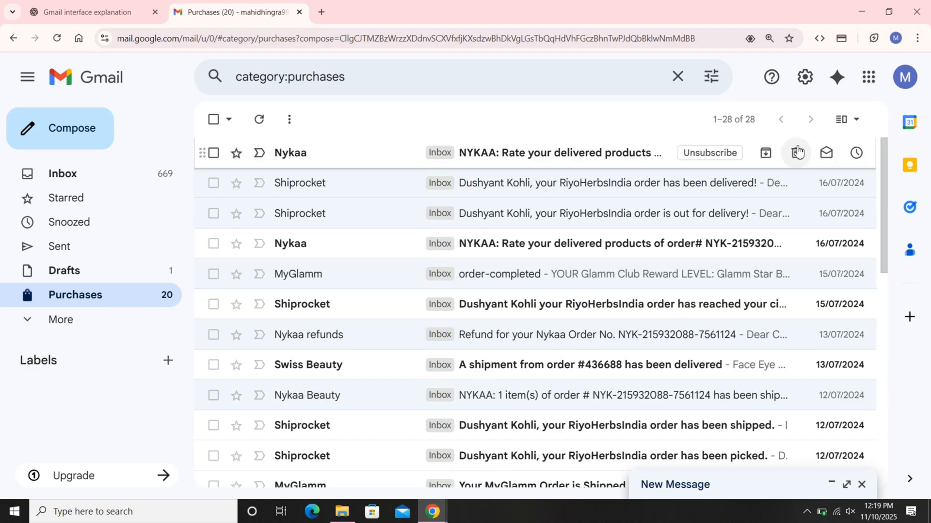
pyautogui.moveTo(886, 181); pyautogui.dragTo(882, 339)
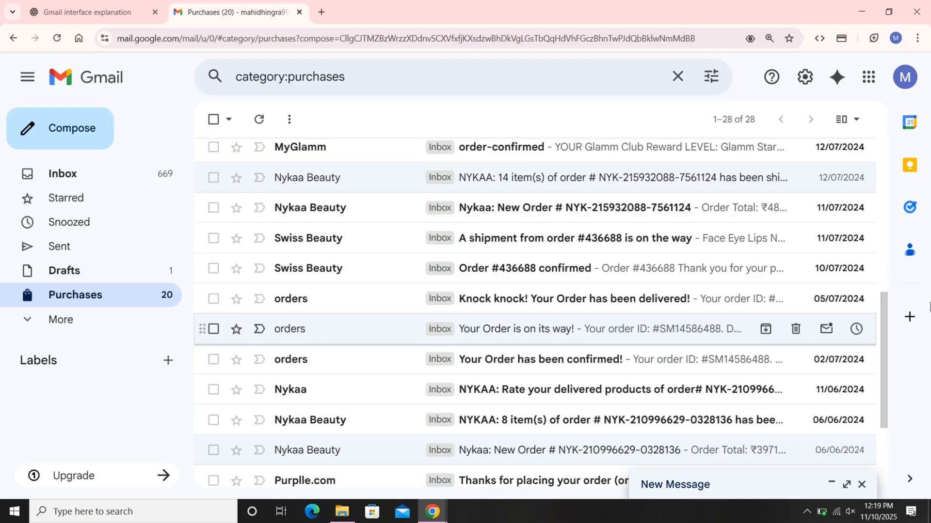
pyautogui.moveTo(885, 318); pyautogui.dragTo(912, 416)
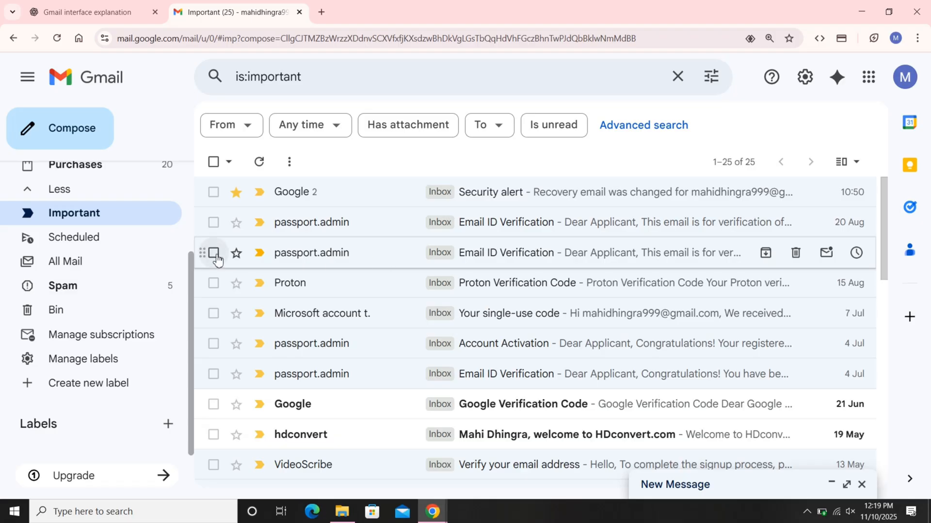
# - Archive the 19 Aug Email ID Verification message from passport.admin, and undo the archiving
pyautogui.click(765, 254)
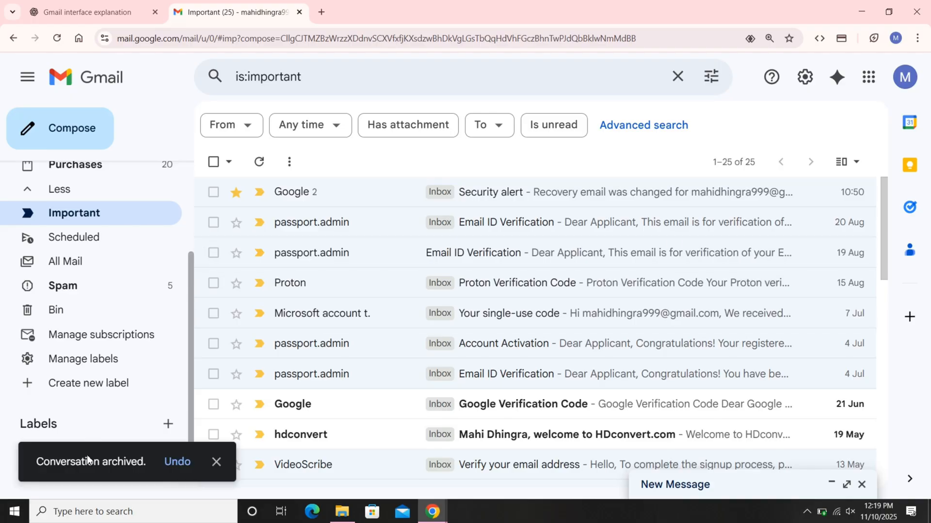
pyautogui.click(169, 466)
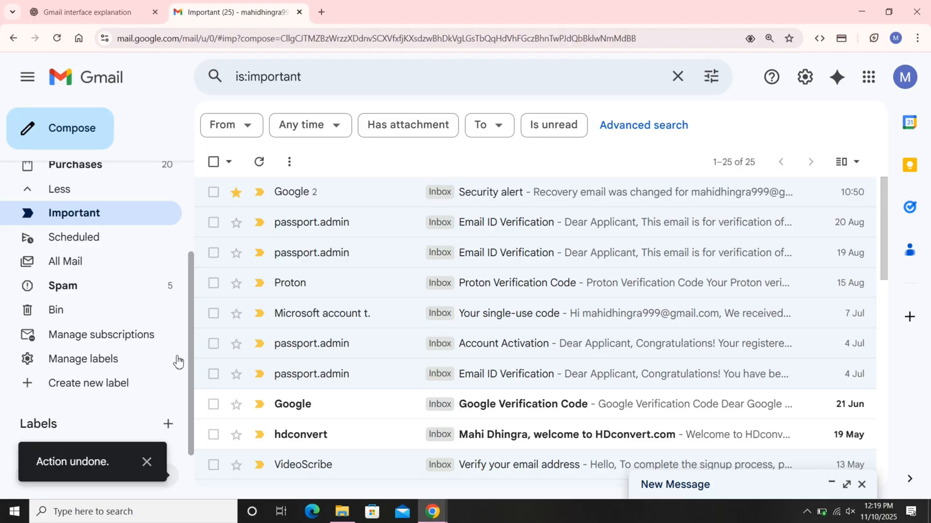
# - Look at the All Mail messages and open the Scheduled folder
pyautogui.click(128, 272)
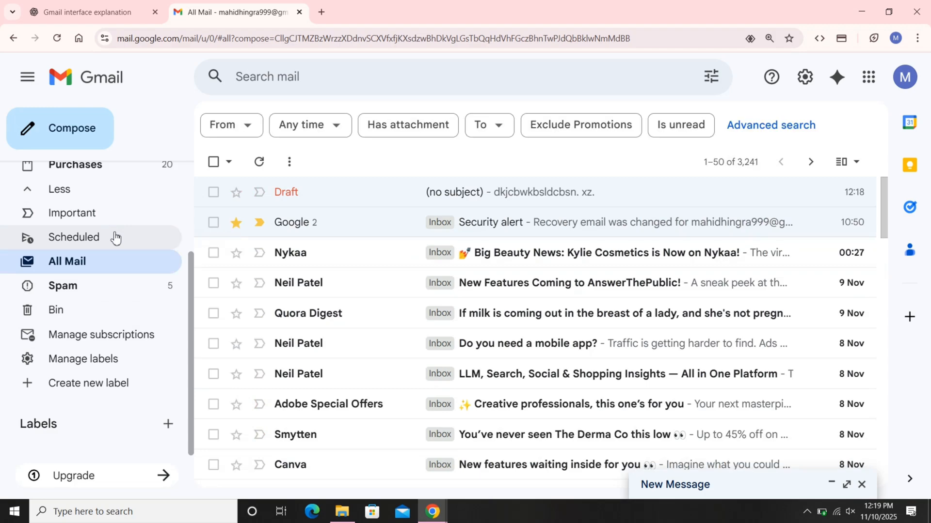
pyautogui.click(115, 237)
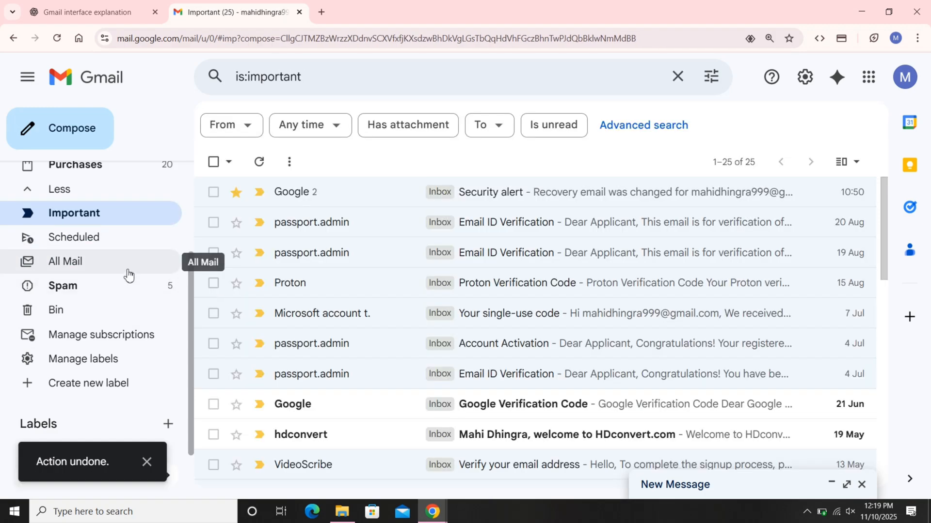
pyautogui.click(127, 272)
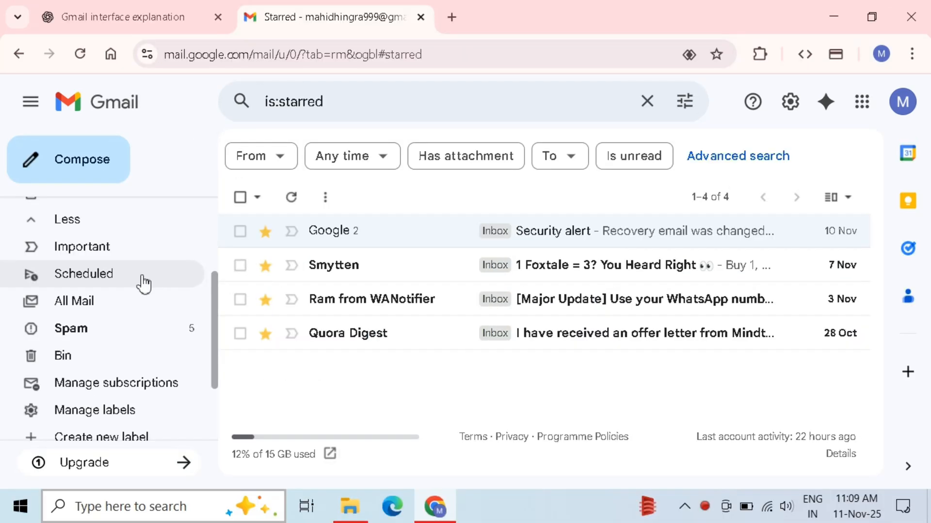
pyautogui.click(142, 278)
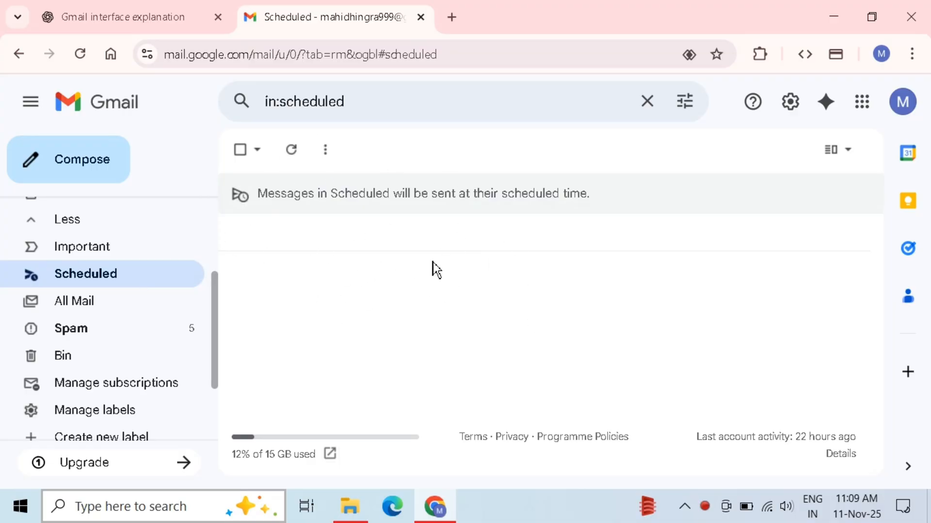
# - Compose a new message to the account's own address with the subject "text" and the body "sample"
pyautogui.press('c')
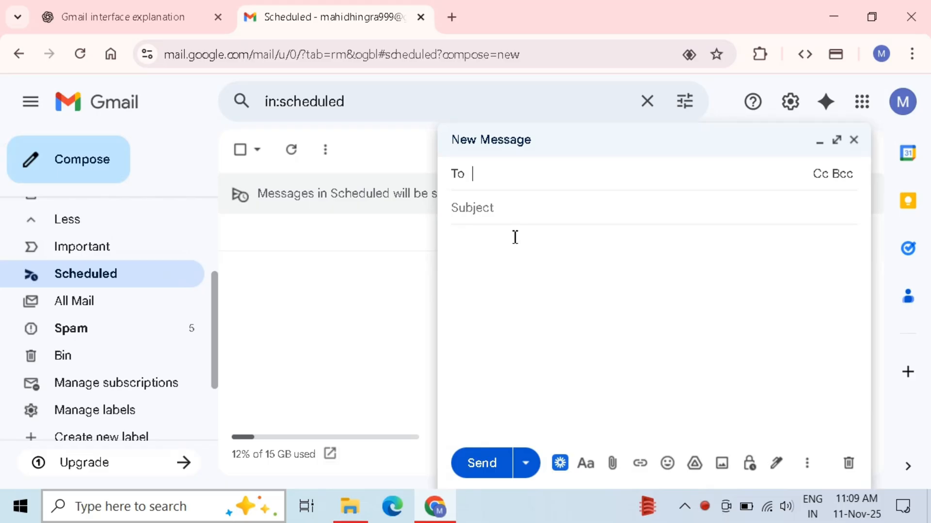
pyautogui.write('text')
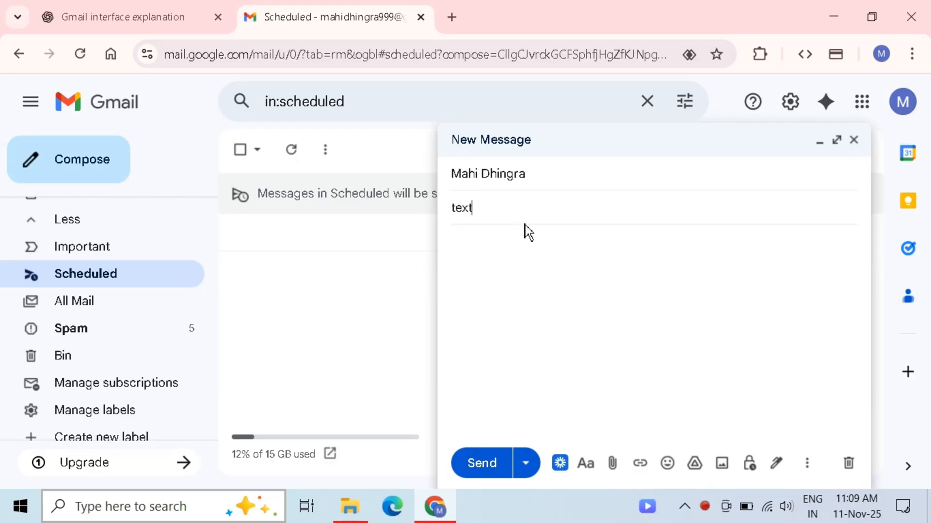
pyautogui.press('Tab')
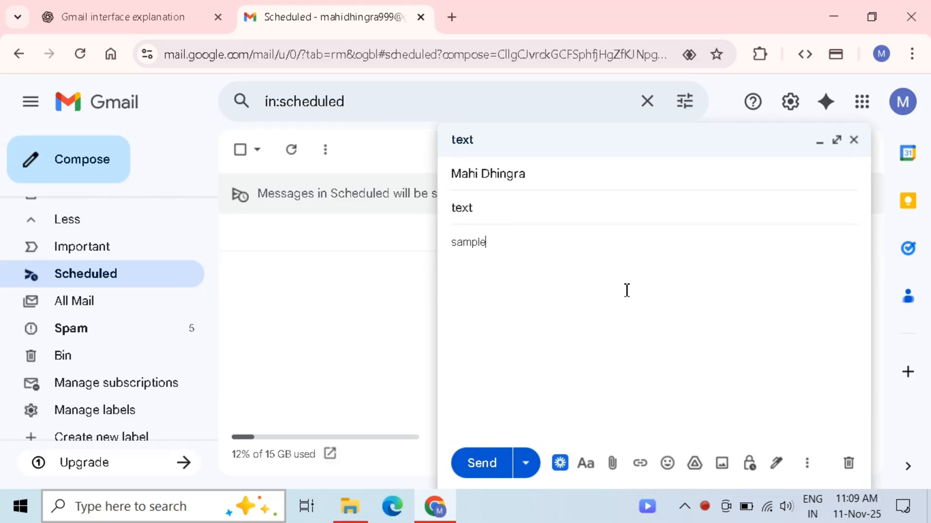
# - Schedule the message to be sent on 11 Nov 2025 at 12:10, and undo the scheduled send
pyautogui.click(525, 464)
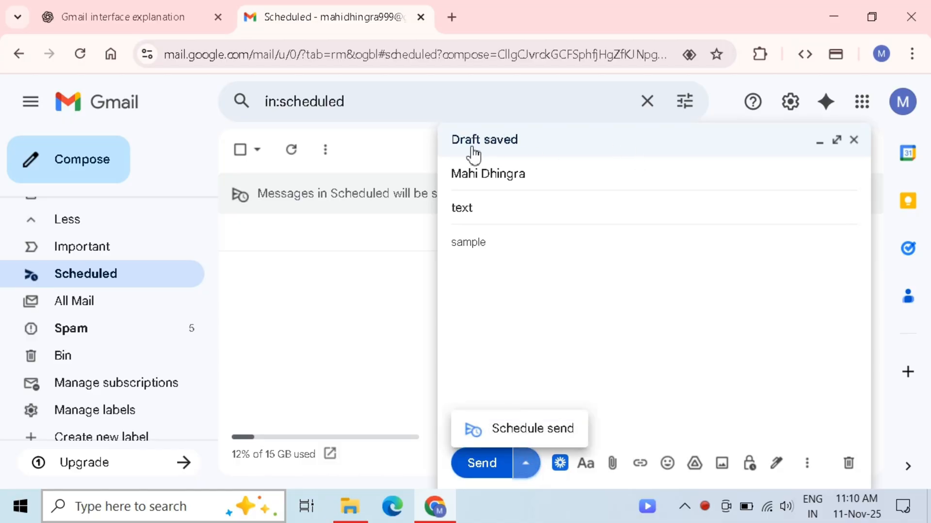
pyautogui.click(515, 431)
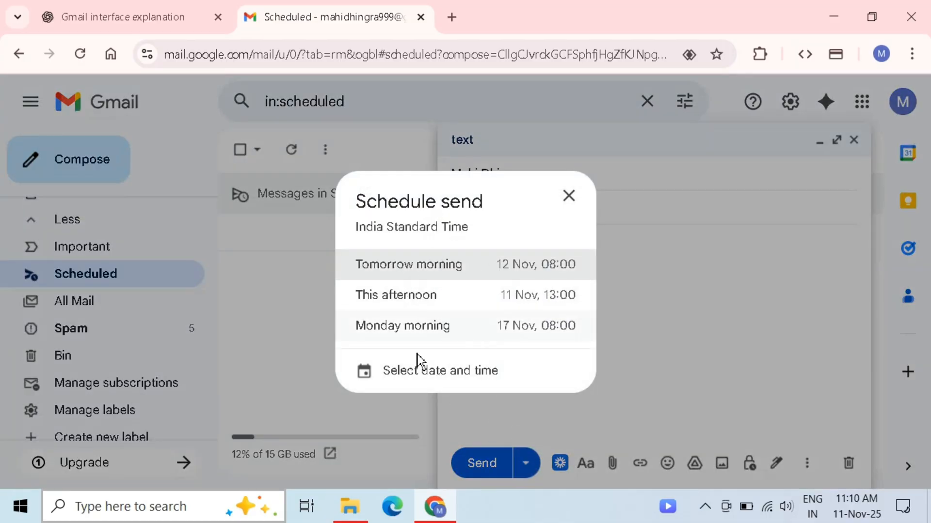
pyautogui.click(412, 374)
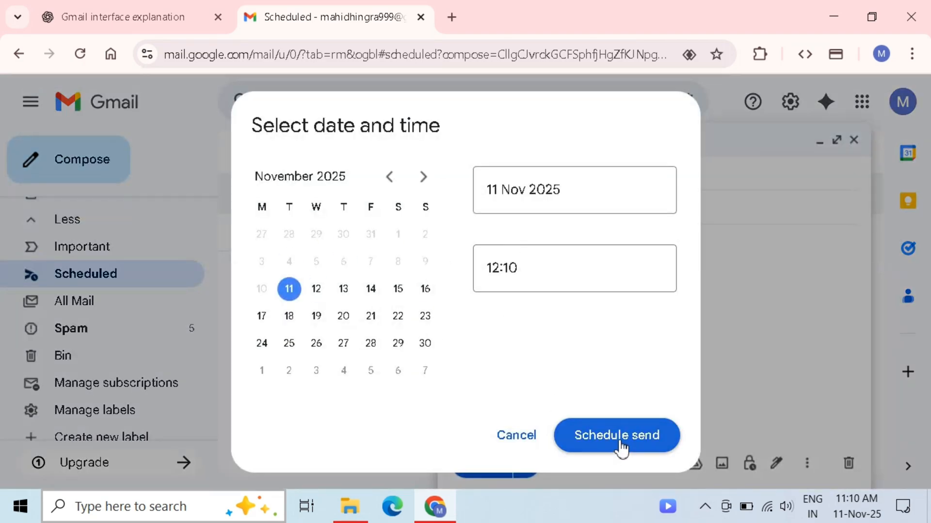
pyautogui.click(621, 444)
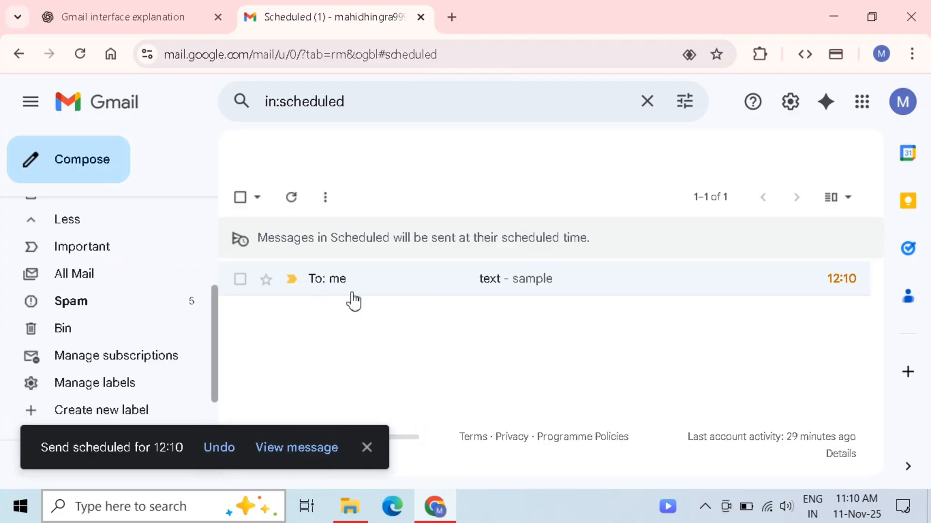
pyautogui.click(217, 449)
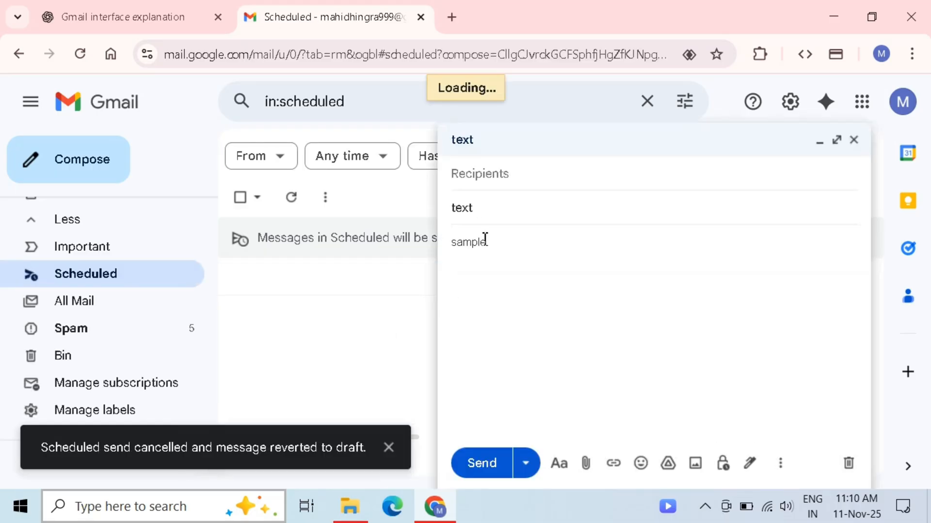
# - Schedule the reverted draft again for 12:10 with a custom date and time
pyautogui.click(526, 463)
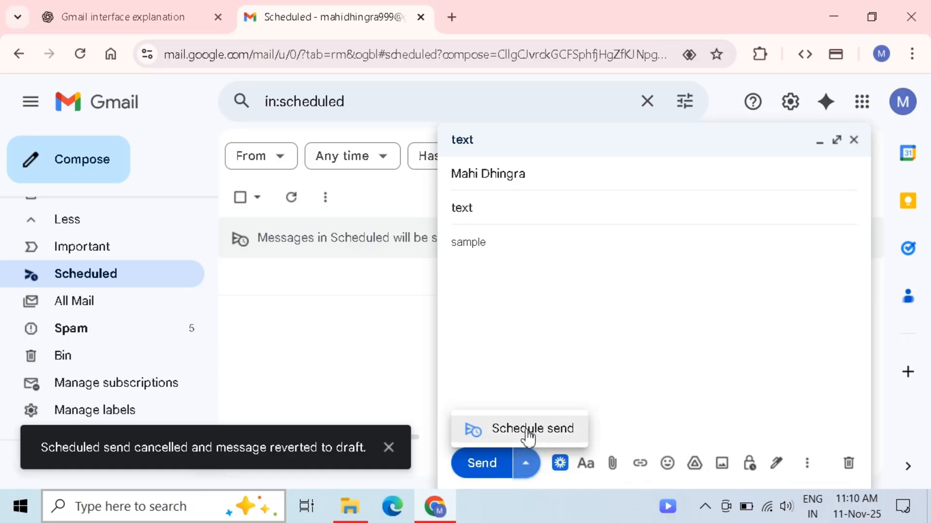
pyautogui.click(529, 430)
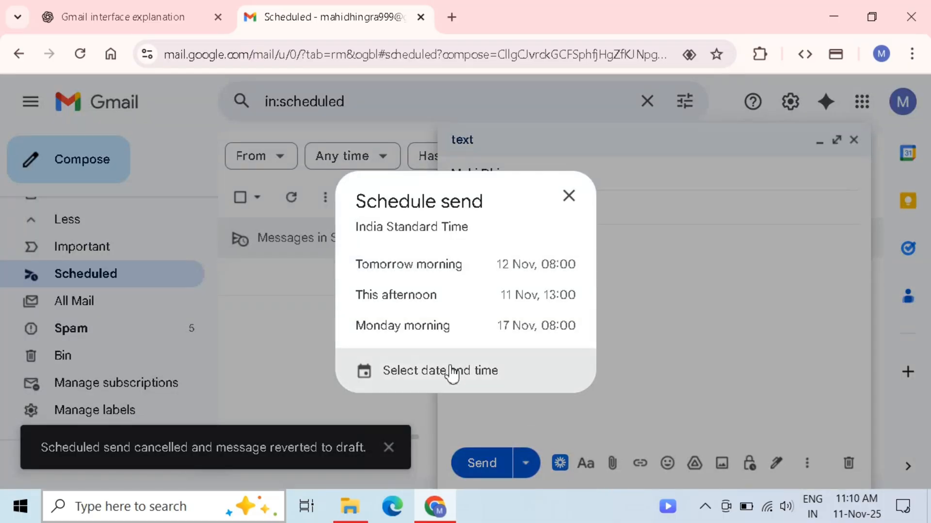
pyautogui.click(451, 373)
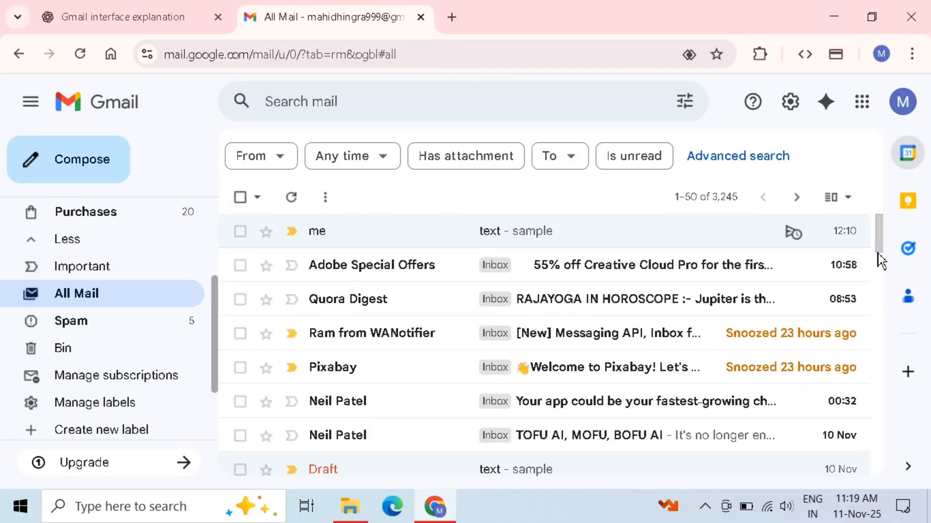
# - Look through All Mail, go to its second page of messages and refresh the list
pyautogui.moveTo(879, 250); pyautogui.dragTo(879, 218)
pyautogui.click(797, 198)
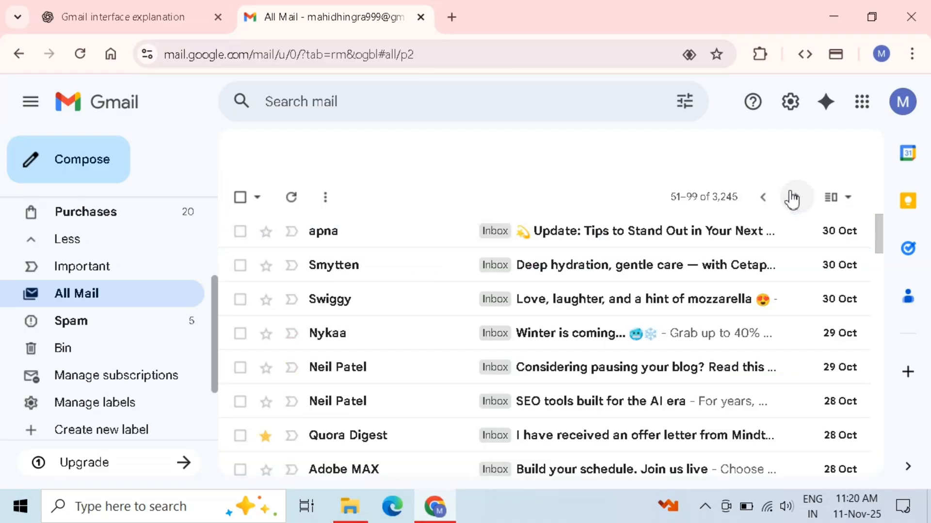
pyautogui.click(303, 208)
pyautogui.click(304, 209)
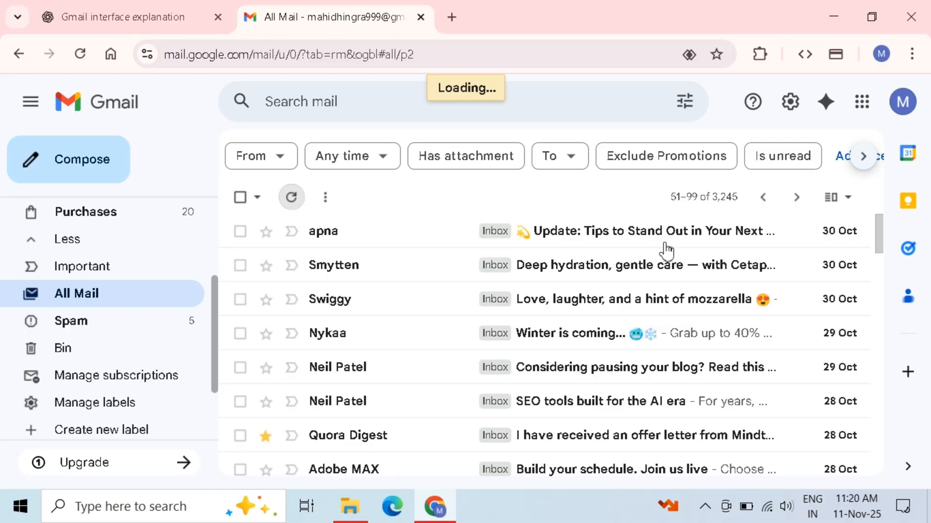
# - Try the No split and Vertical split layouts, preview the Smytten message beside the list, and return to No split
pyautogui.click(848, 199)
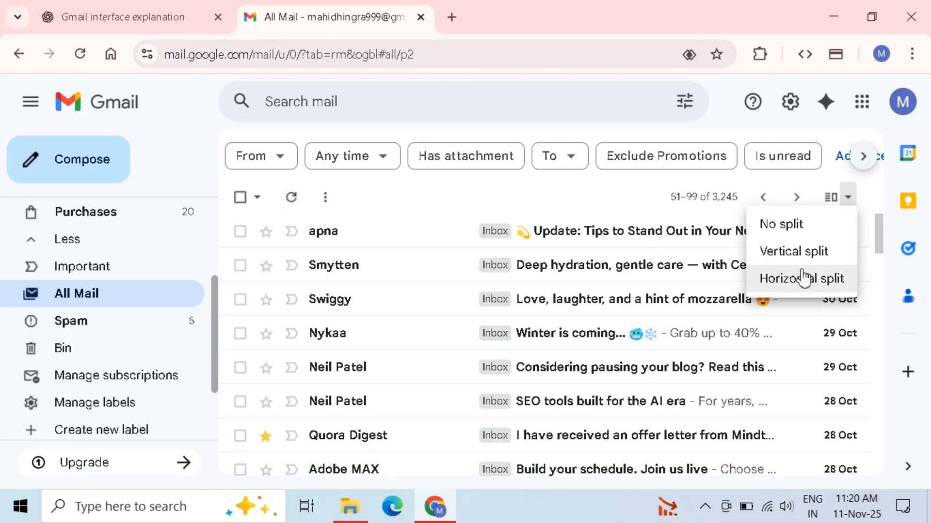
pyautogui.click(794, 228)
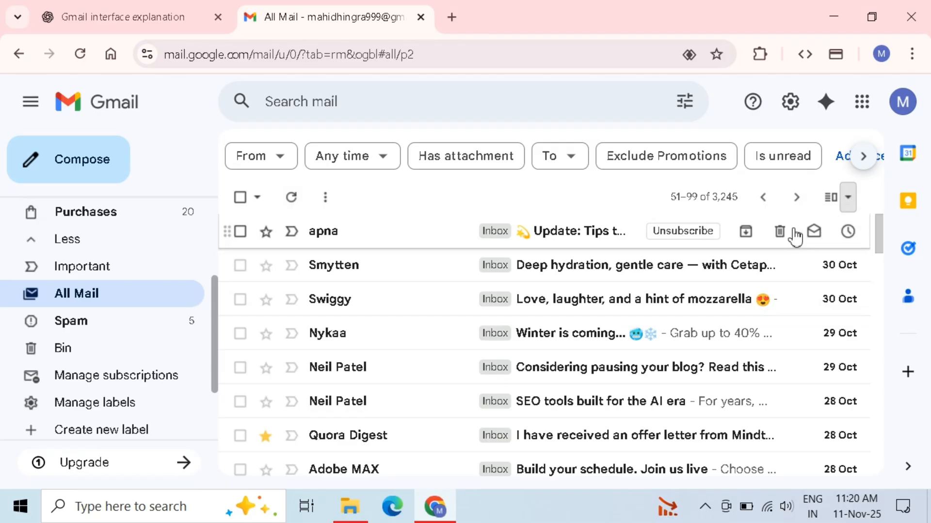
pyautogui.click(847, 196)
pyautogui.click(818, 251)
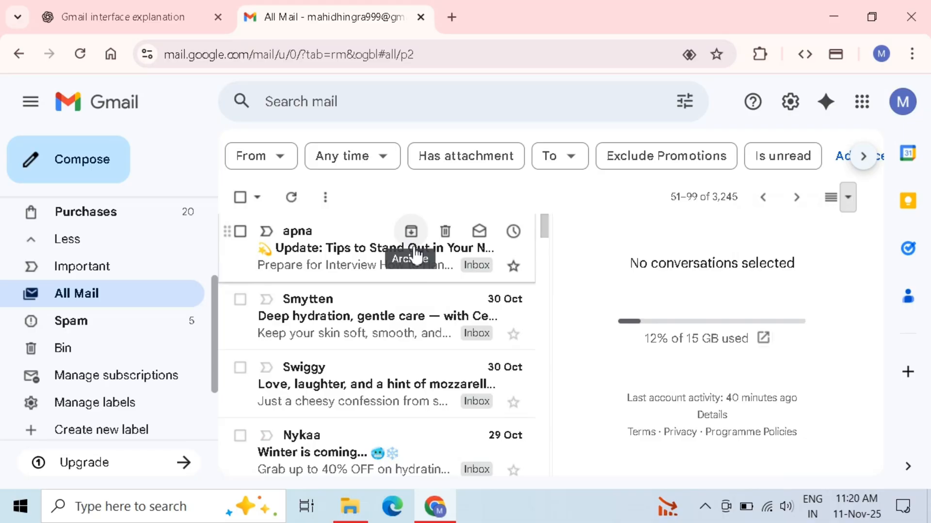
pyautogui.click(344, 253)
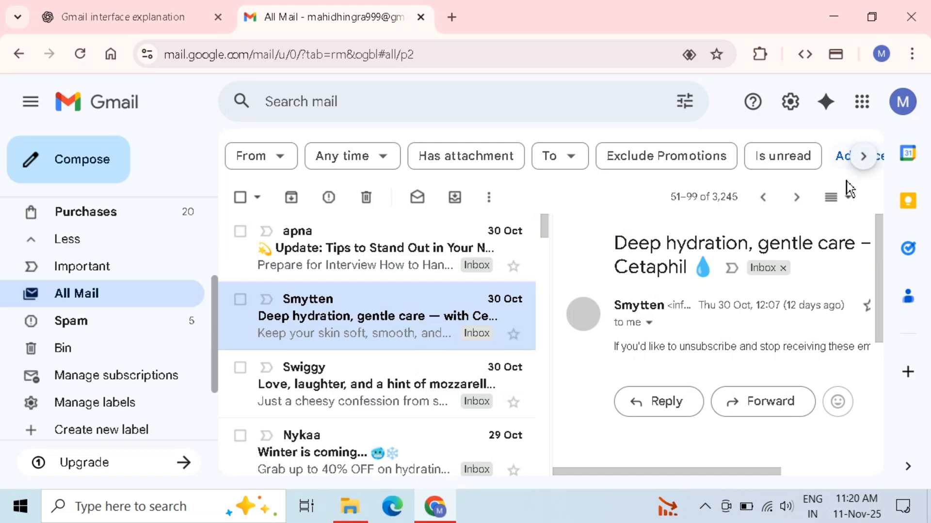
pyautogui.click(846, 197)
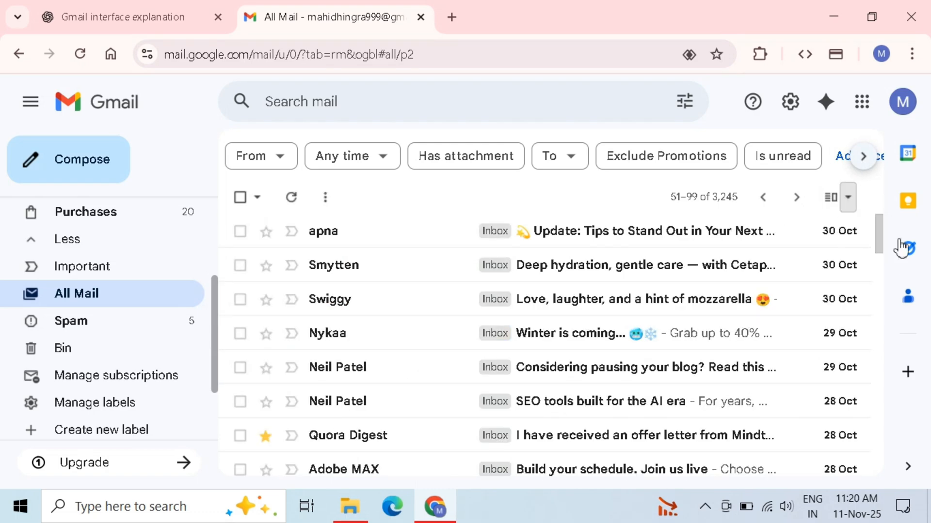
# - Select all messages on the current All Mail page and clear the selection again
pyautogui.moveTo(879, 245); pyautogui.dragTo(852, 155)
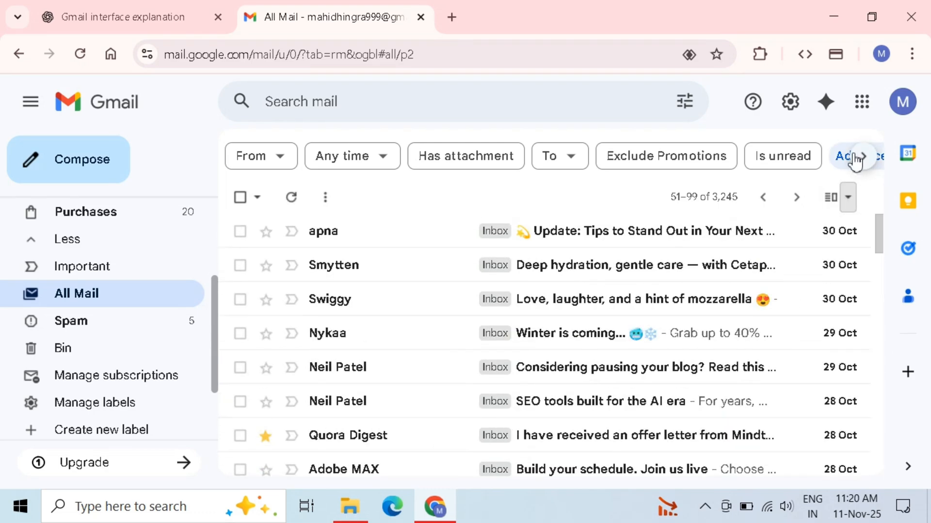
pyautogui.click(240, 198)
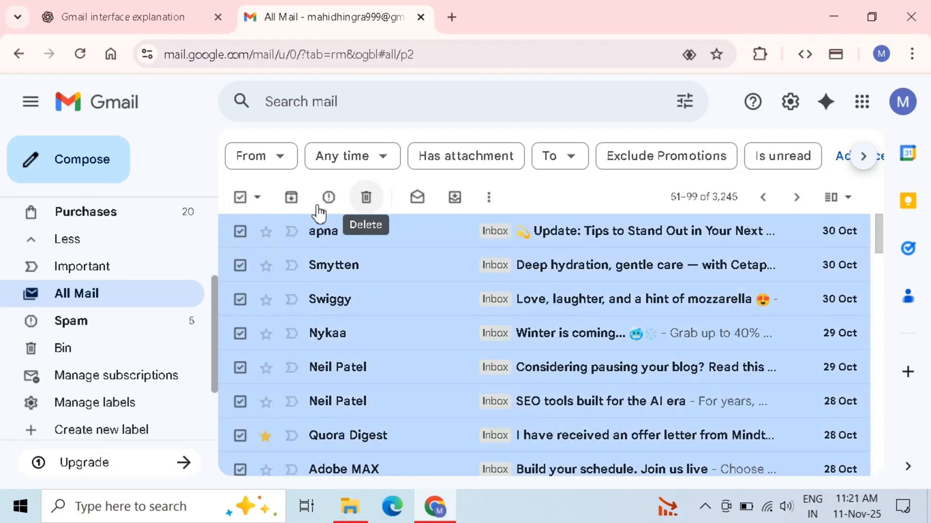
pyautogui.click(242, 197)
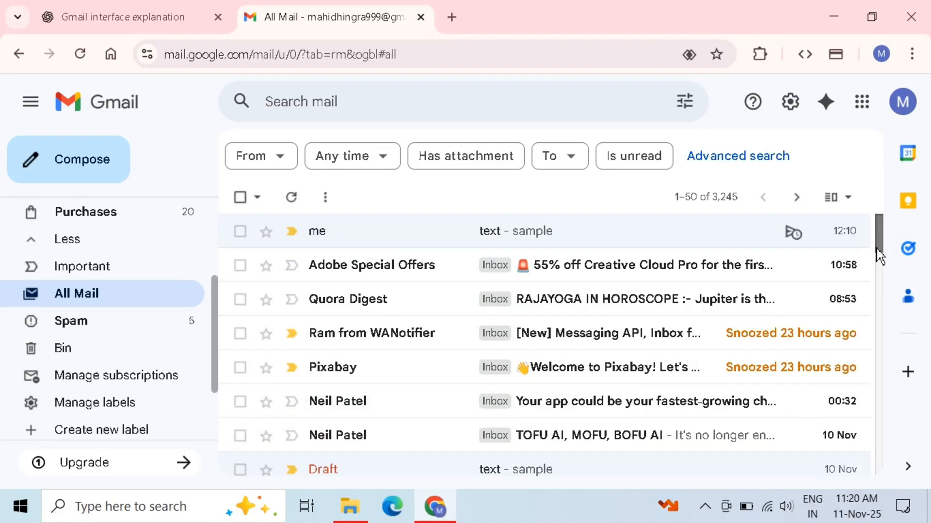
pyautogui.moveTo(877, 248); pyautogui.dragTo(851, 208)
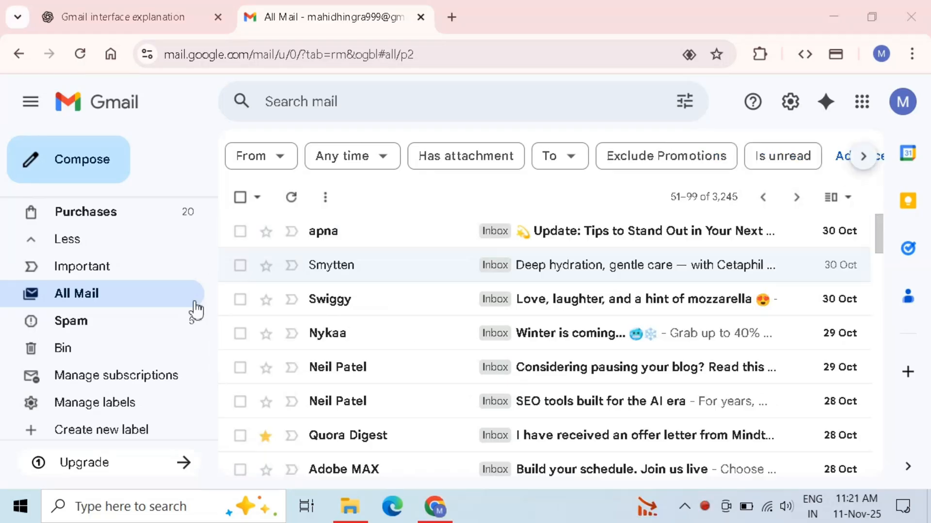
# - Open the Spam folder and look through its messages
pyautogui.click(168, 333)
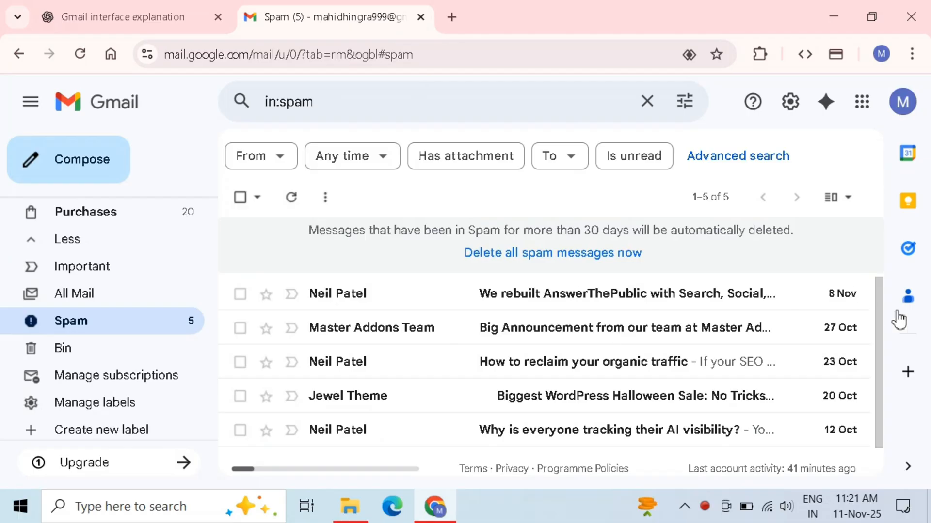
pyautogui.scroll(-1, 889, 418)
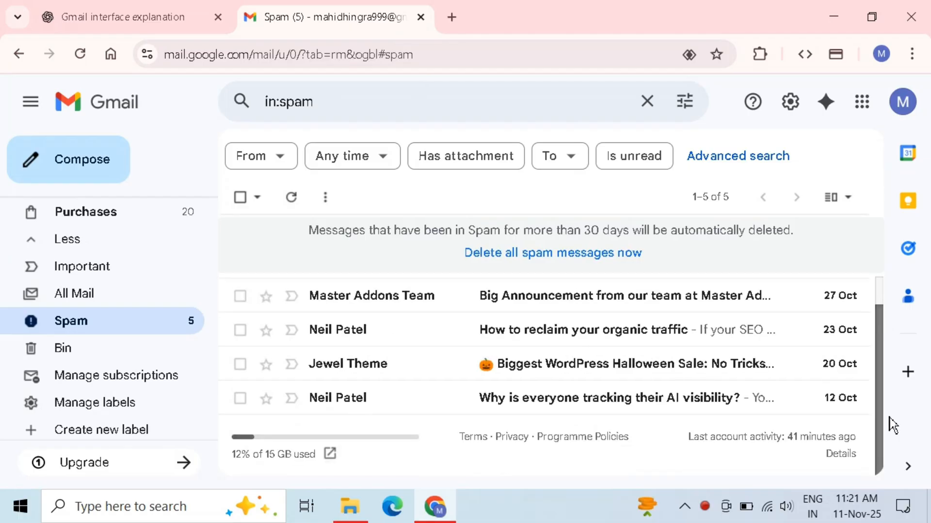
pyautogui.scroll(1, 879, 301)
pyautogui.scroll(-1, 897, 417)
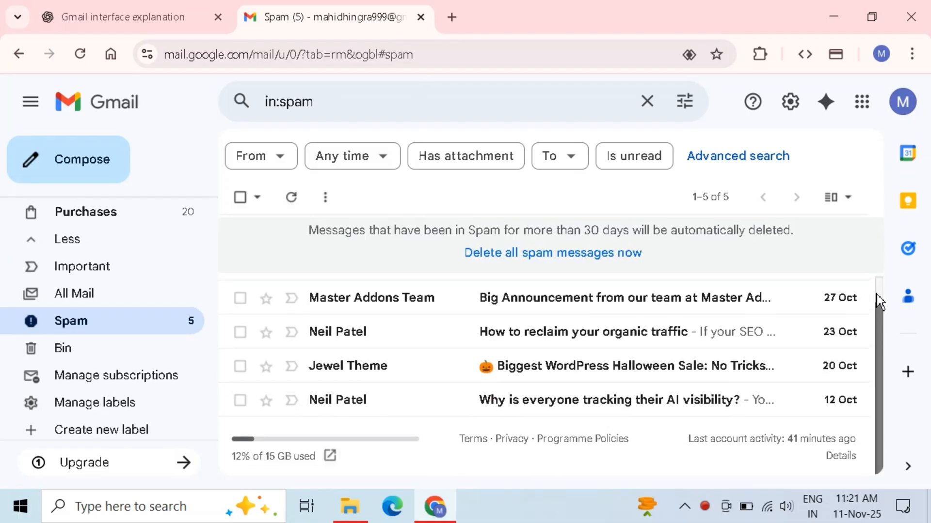
pyautogui.scroll(1, 877, 296)
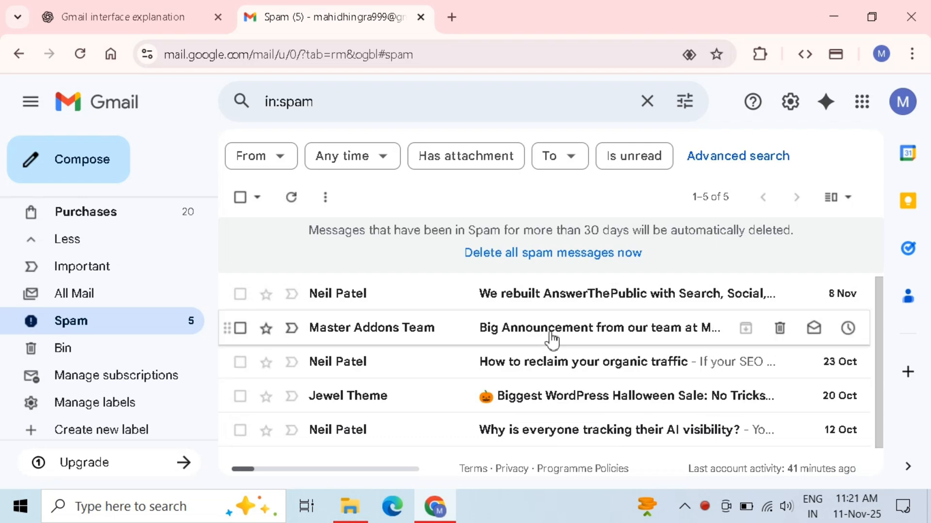
# - Delete all spam messages at once and confirm the deletion
pyautogui.click(521, 252)
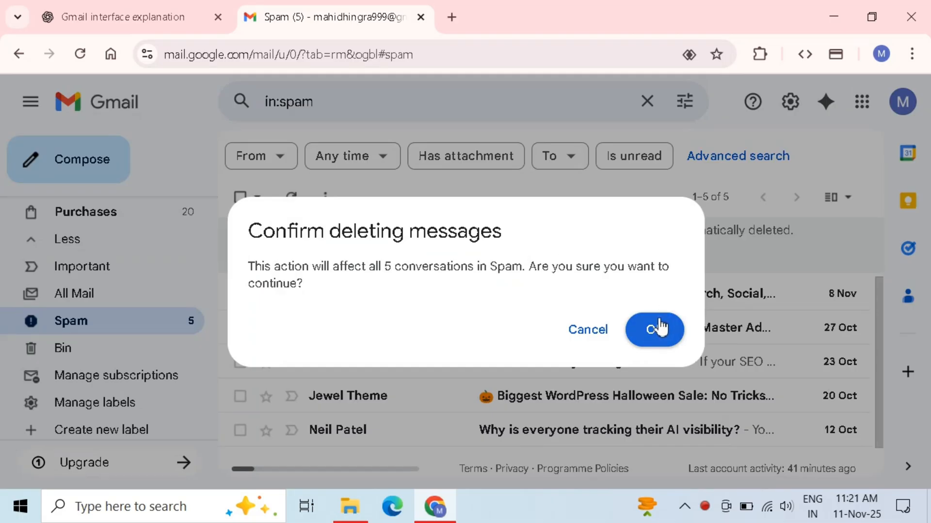
pyautogui.click(660, 328)
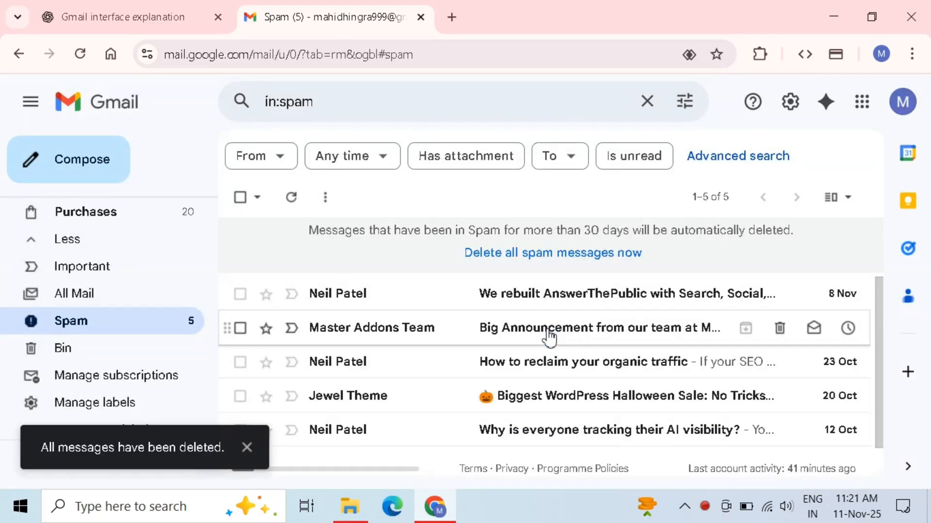
# - Open the Master Addons Team announcement in Spam and return to the Spam list, dismissing the error dialog
pyautogui.click(504, 339)
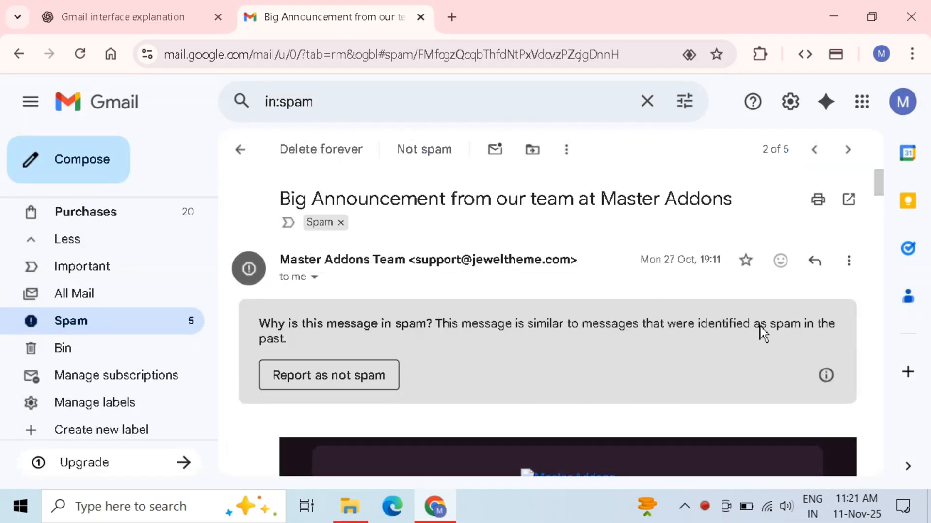
pyautogui.click(245, 147)
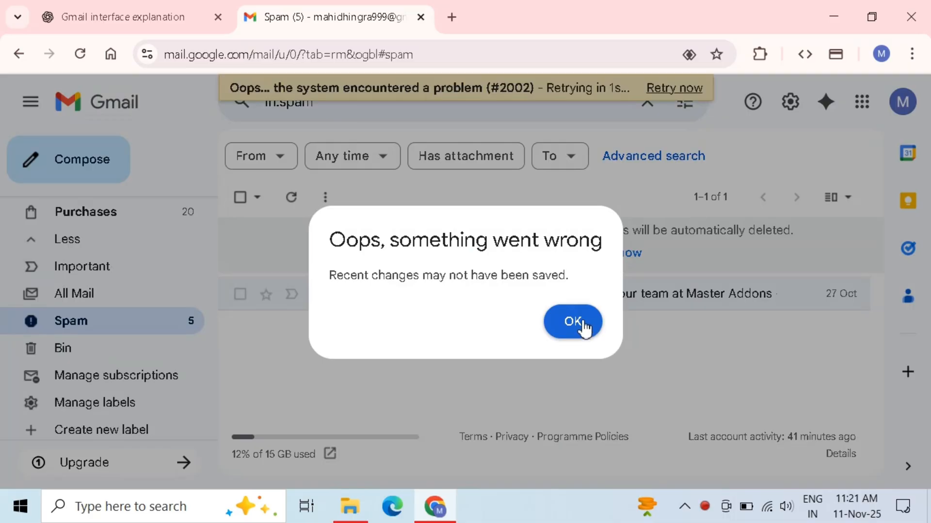
pyautogui.click(579, 325)
# - Open the Bin and look through its deleted messages
pyautogui.click(115, 358)
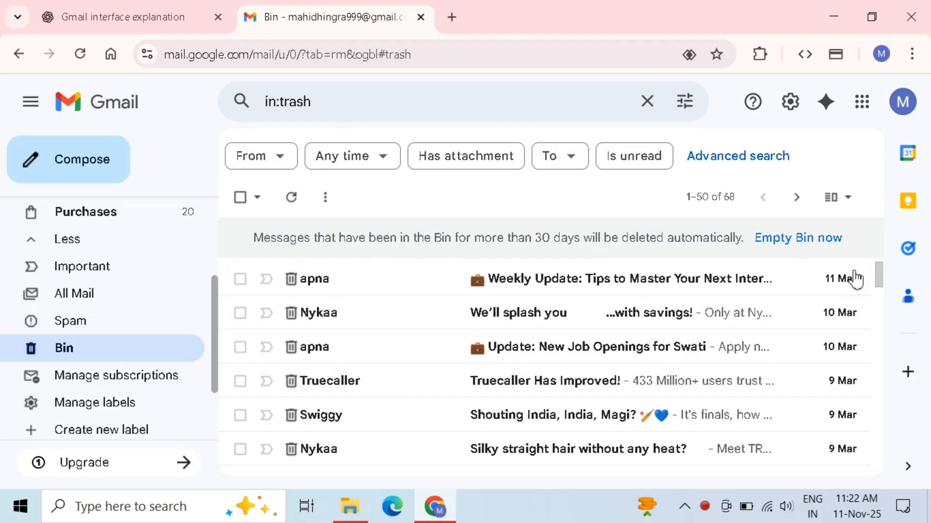
pyautogui.moveTo(882, 282); pyautogui.dragTo(908, 405)
pyautogui.moveTo(878, 282); pyautogui.dragTo(876, 188)
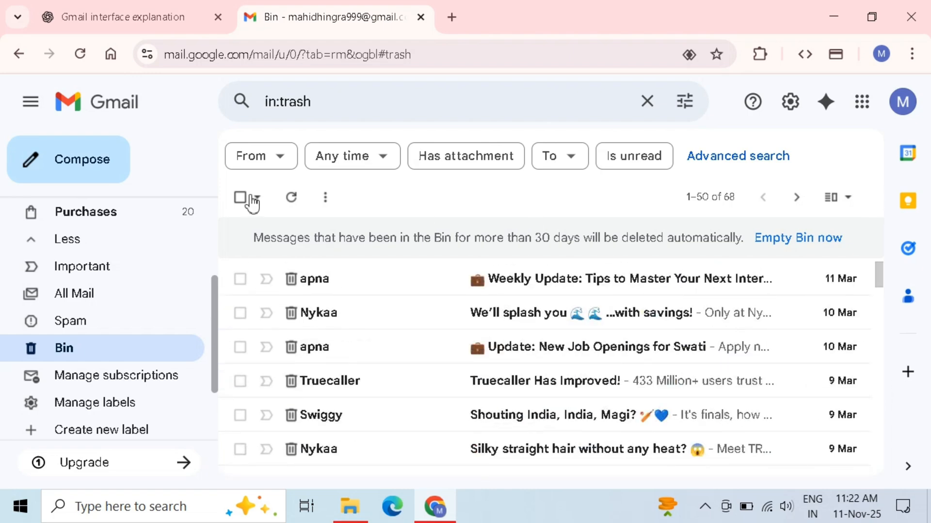
# - Select all conversations on the current Bin page and delete them forever
pyautogui.click(240, 197)
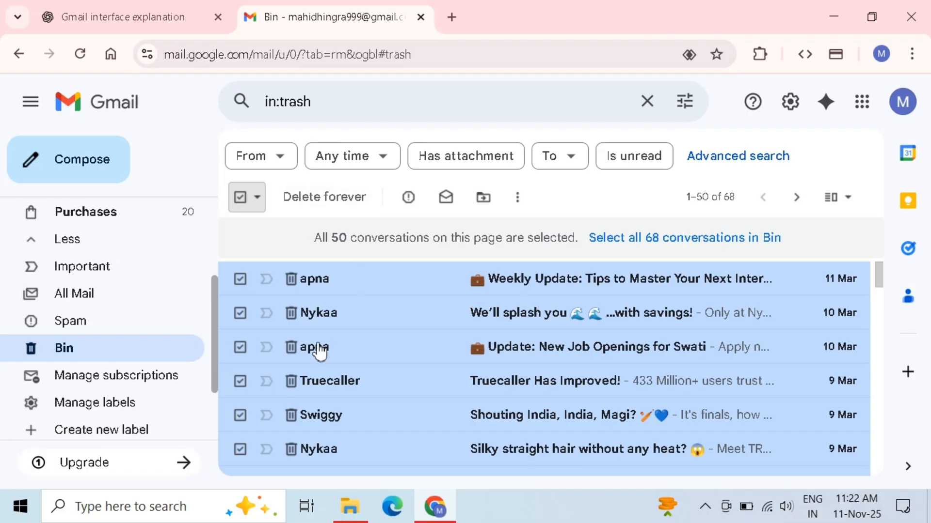
pyautogui.click(240, 197)
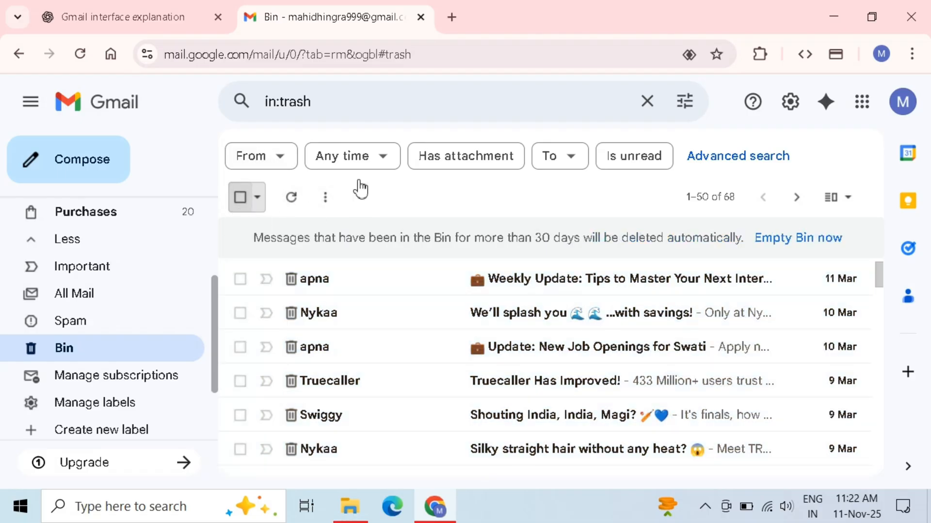
pyautogui.scroll(-1, 878, 339)
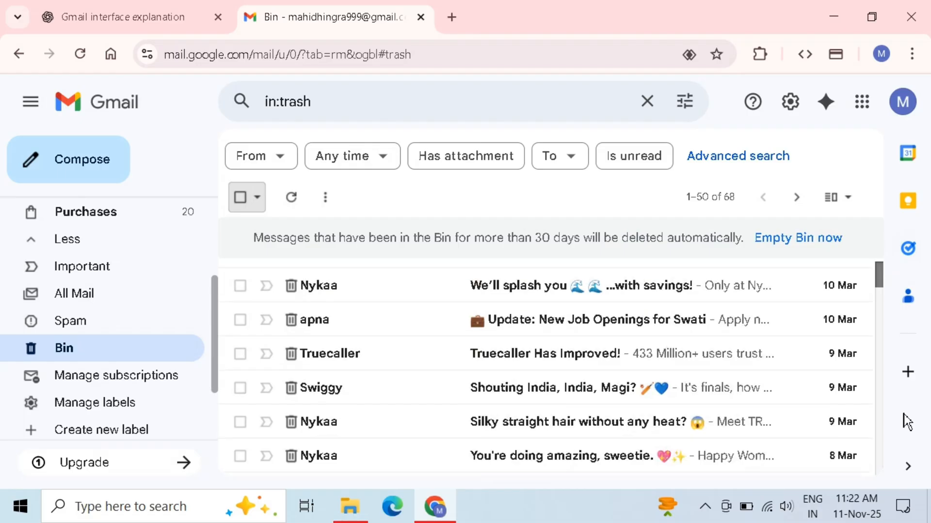
pyautogui.moveTo(903, 415); pyautogui.dragTo(868, 225)
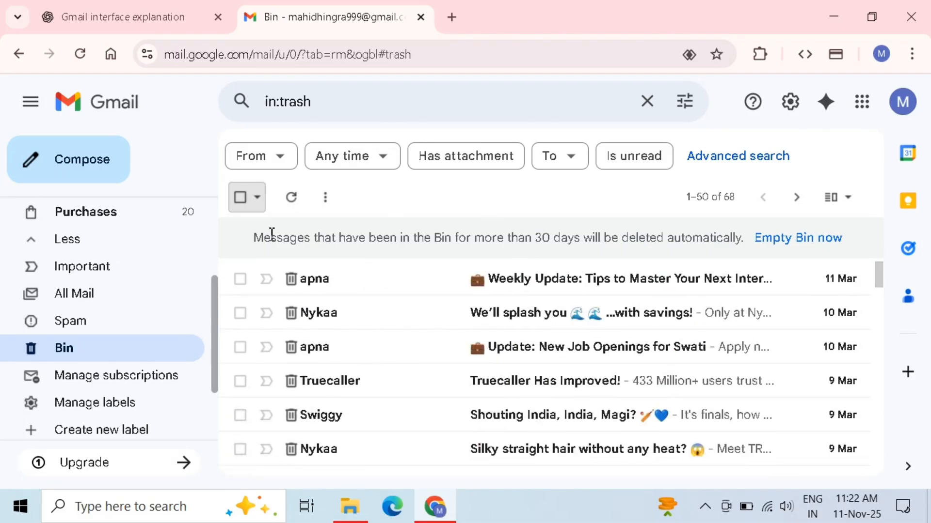
pyautogui.click(240, 197)
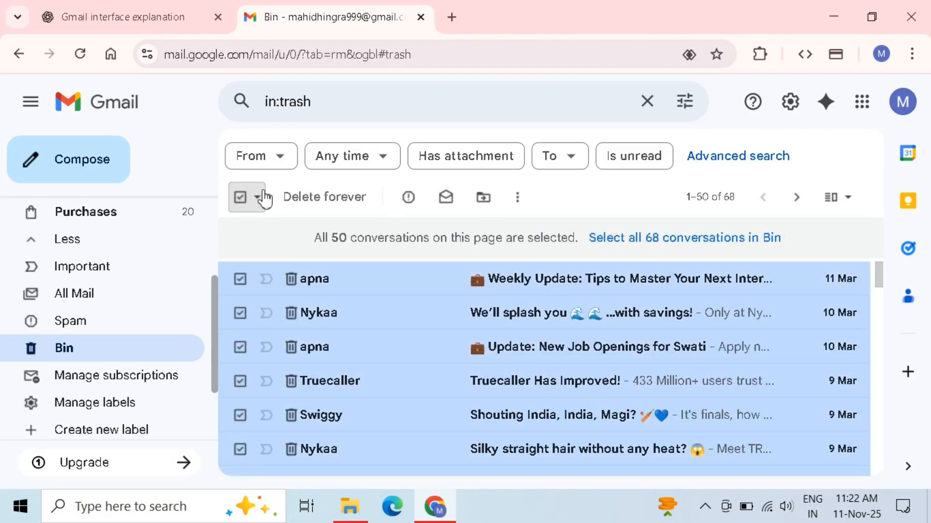
pyautogui.click(343, 207)
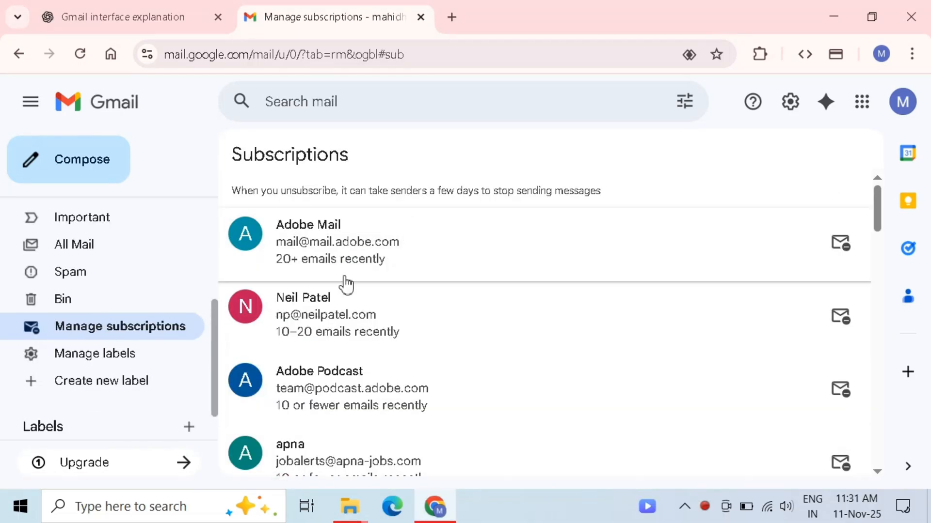
# - Find the WANotifier sender in the subscriptions list and unsubscribe from its mailing lists
pyautogui.scroll(-10, 725, 258)
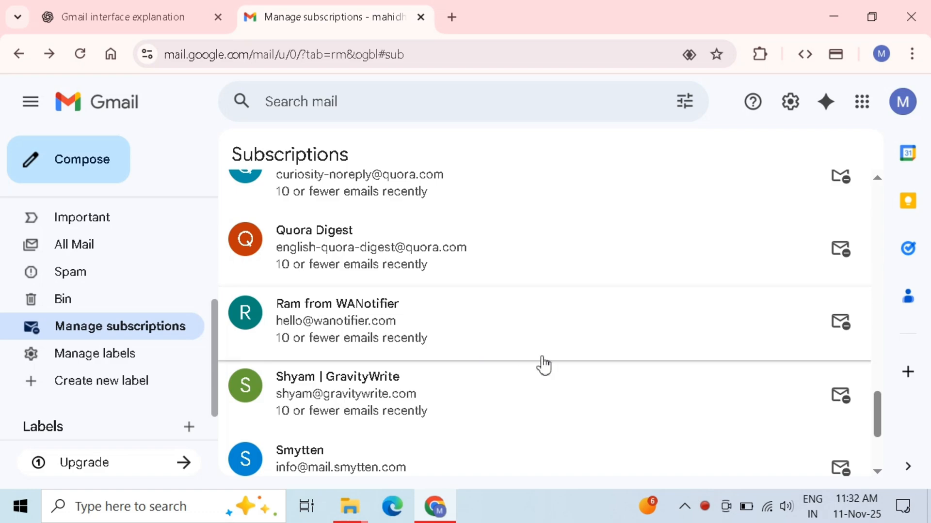
pyautogui.click(845, 330)
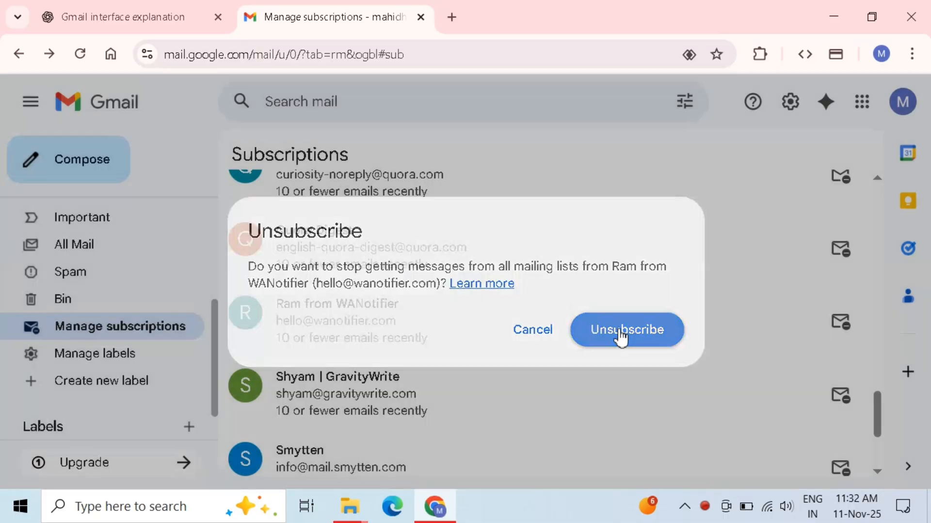
pyautogui.click(621, 338)
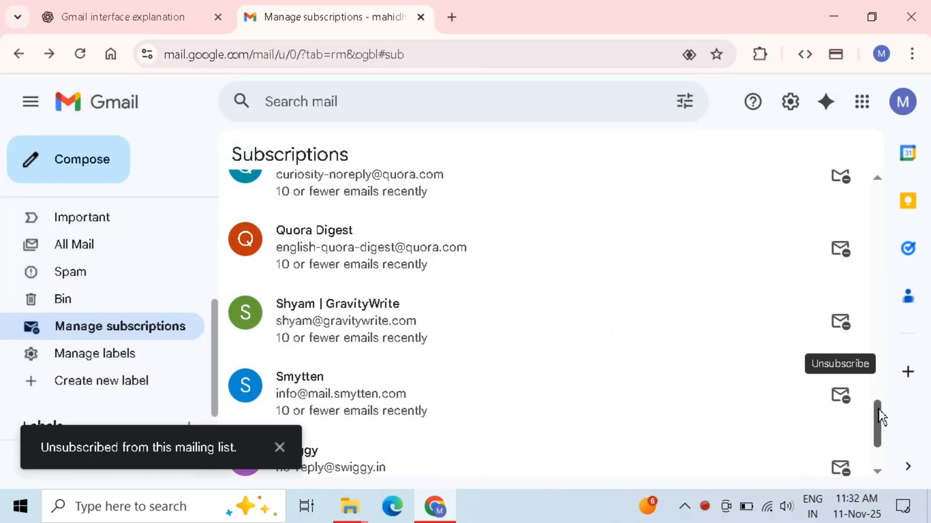
# - Unsubscribe from the Motion Array mailing lists and confirm
pyautogui.moveTo(885, 428); pyautogui.dragTo(888, 351)
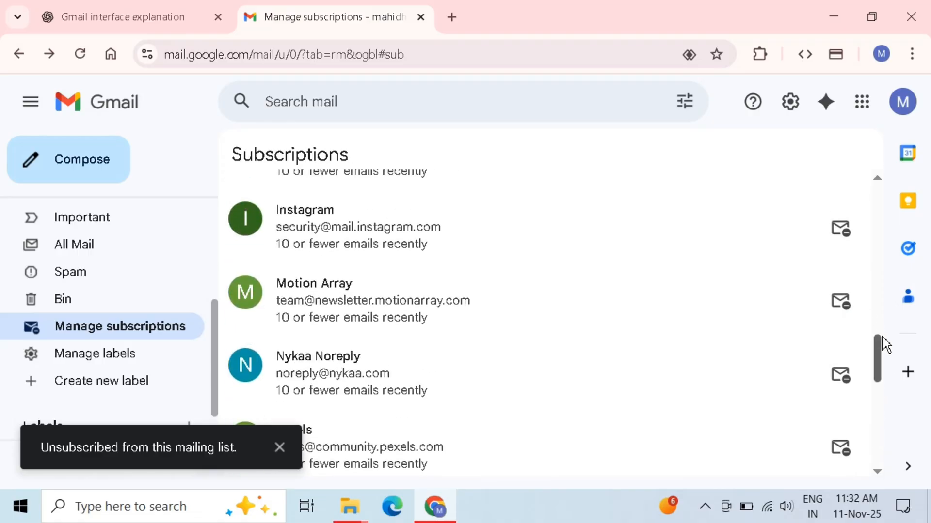
pyautogui.click(849, 309)
pyautogui.click(627, 330)
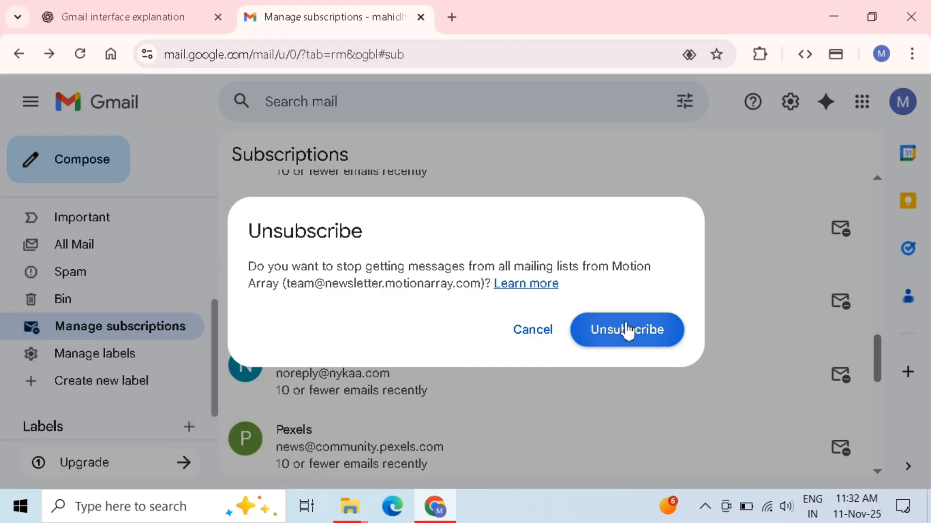
# - Unsubscribe from both Facebook notification senders in the subscriptions list, confirming each one
pyautogui.moveTo(874, 369); pyautogui.dragTo(887, 293)
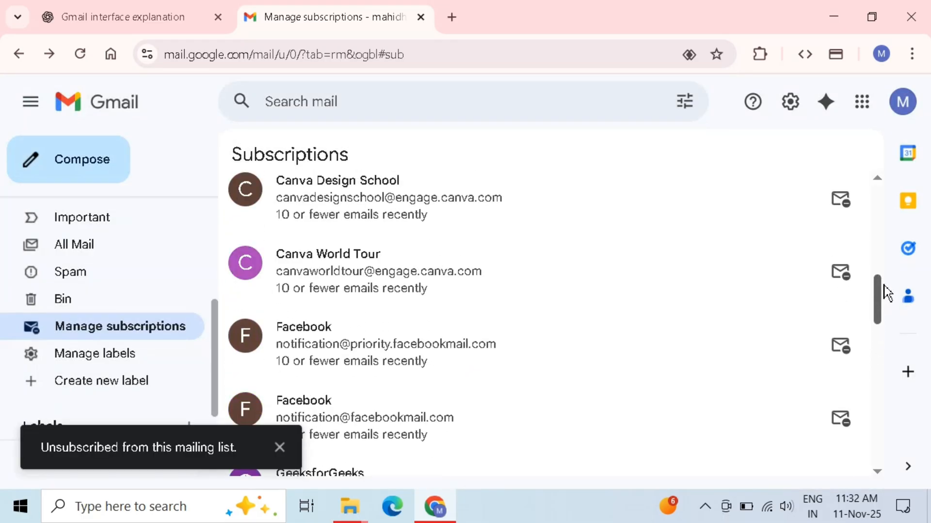
pyautogui.click(842, 418)
pyautogui.click(647, 329)
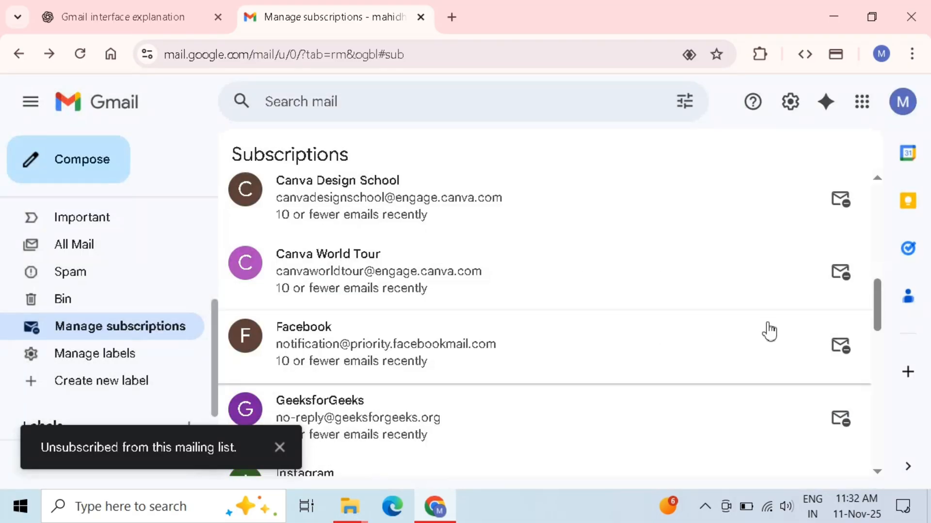
pyautogui.click(839, 353)
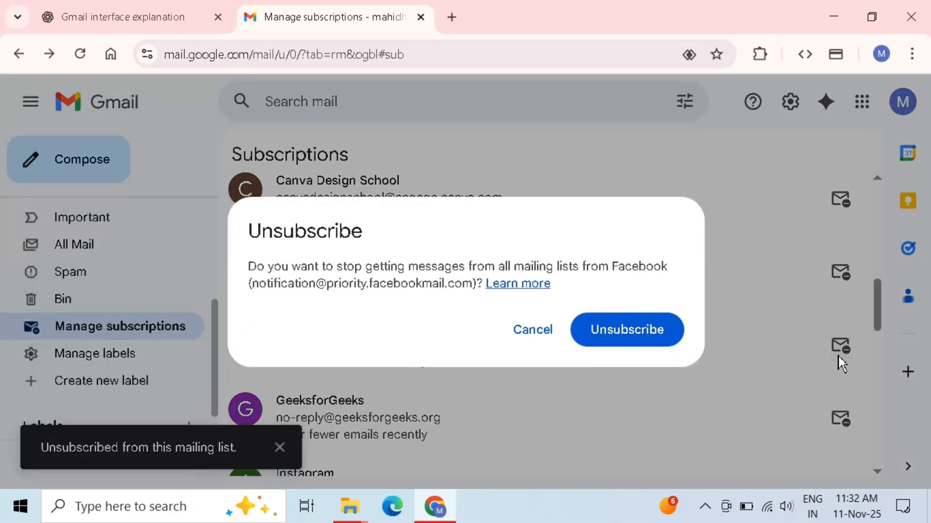
pyautogui.click(660, 331)
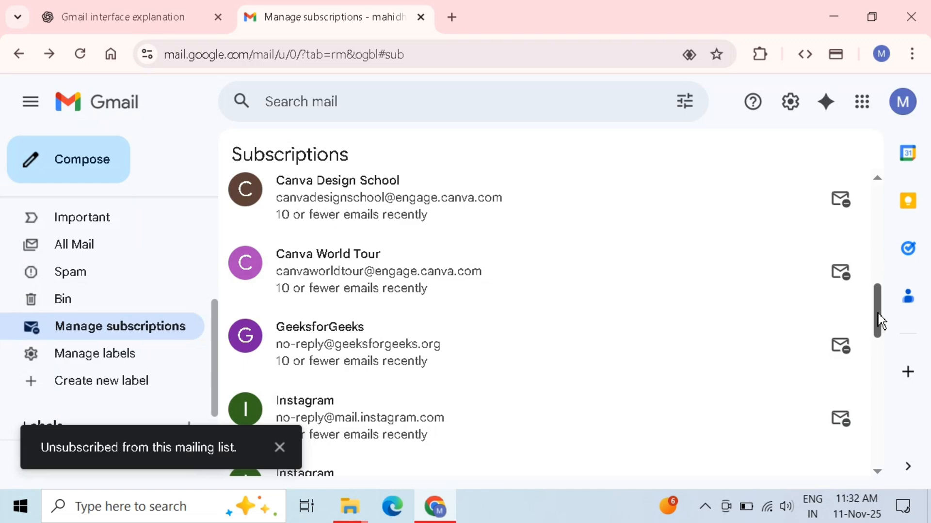
# - Unsubscribe from the Neil Patel and Adobe Podcast mailing lists near the start of the subscriptions list
pyautogui.moveTo(877, 314); pyautogui.dragTo(886, 267)
pyautogui.moveTo(874, 267); pyautogui.dragTo(881, 202)
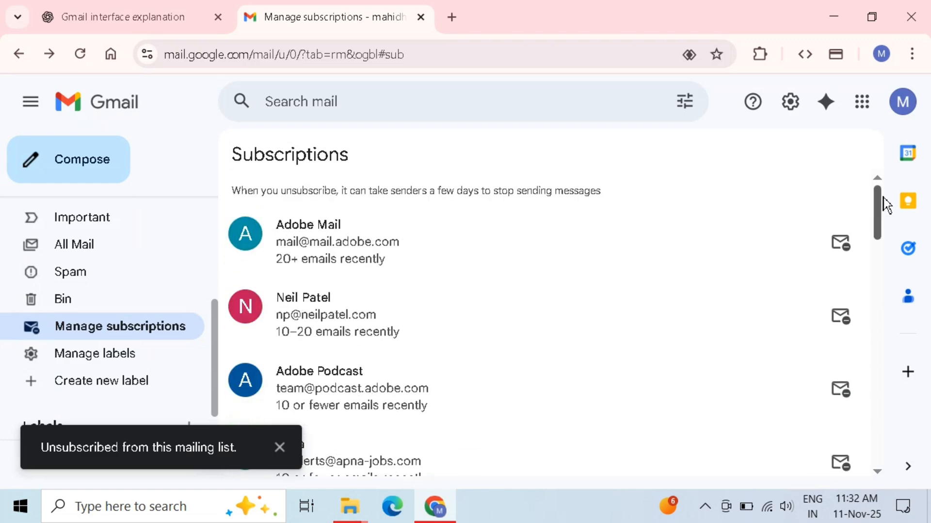
pyautogui.click(841, 318)
pyautogui.click(650, 322)
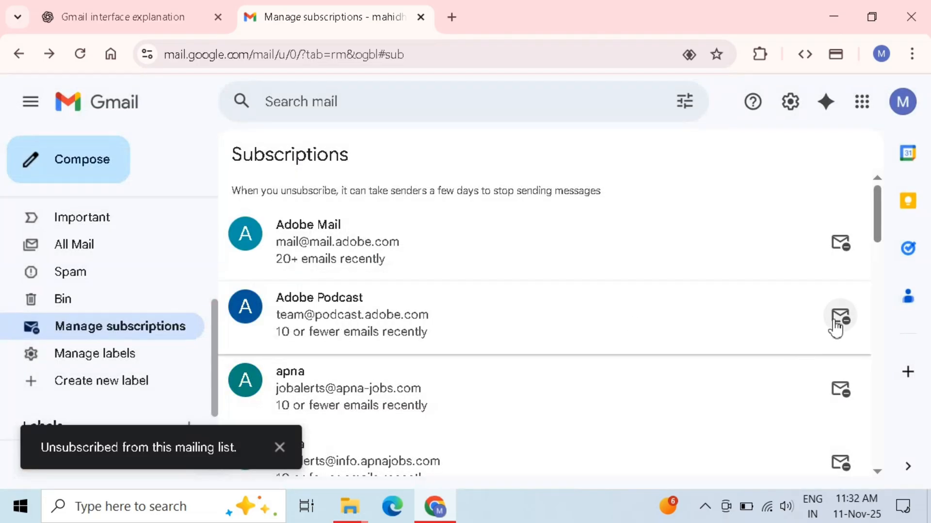
pyautogui.click(835, 320)
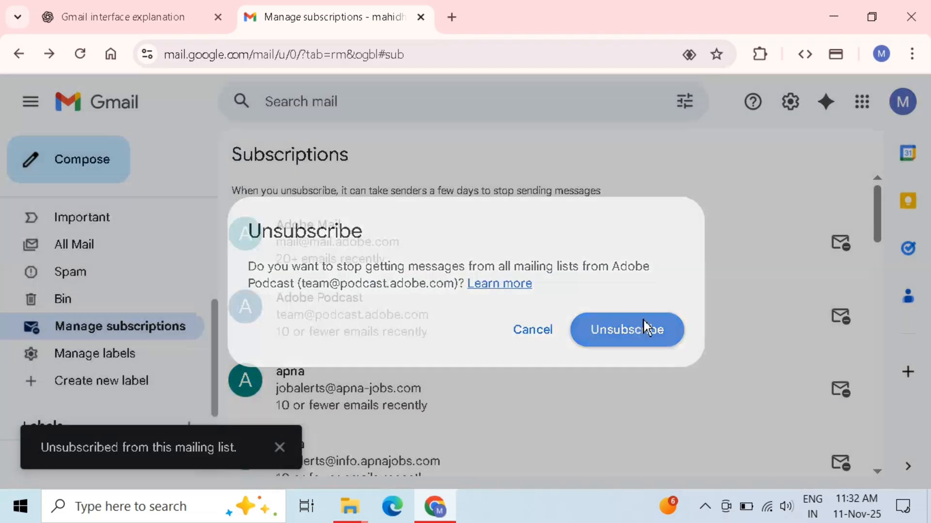
pyautogui.click(644, 327)
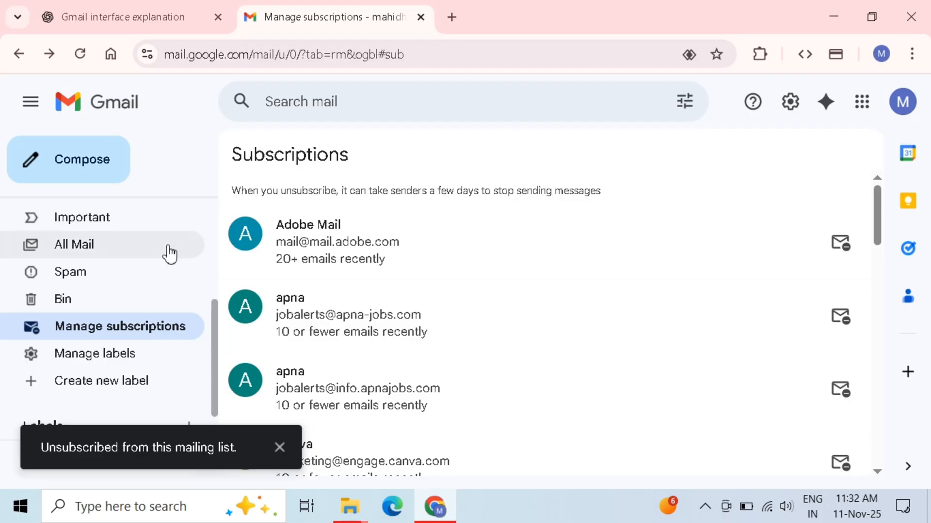
pyautogui.click(332, 235)
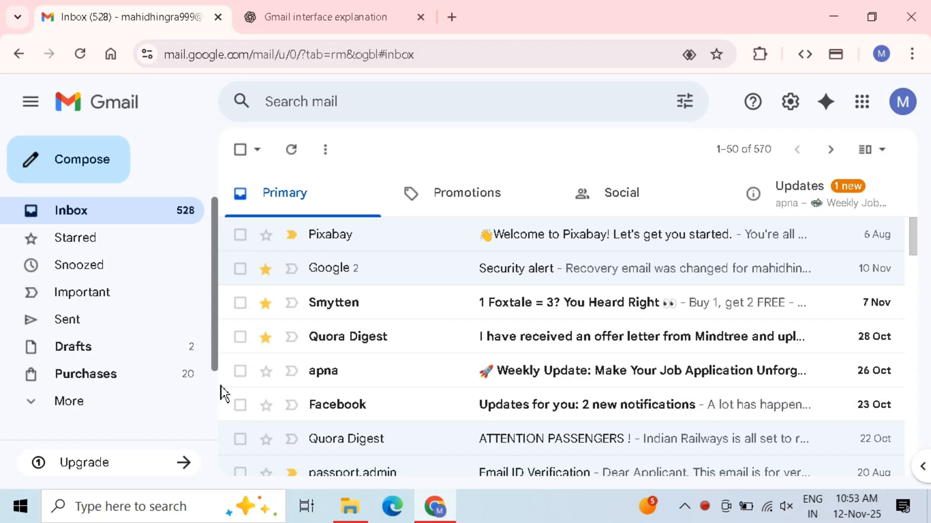
# - Expand the full folder list and locate the Manage labels entry
pyautogui.scroll(-2, 219, 386)
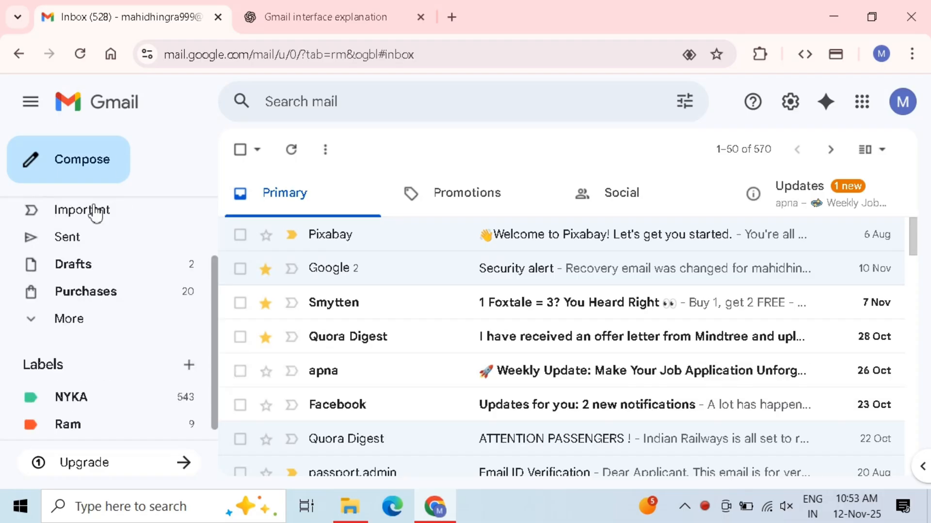
pyautogui.click(127, 322)
pyautogui.scroll(-4, 129, 319)
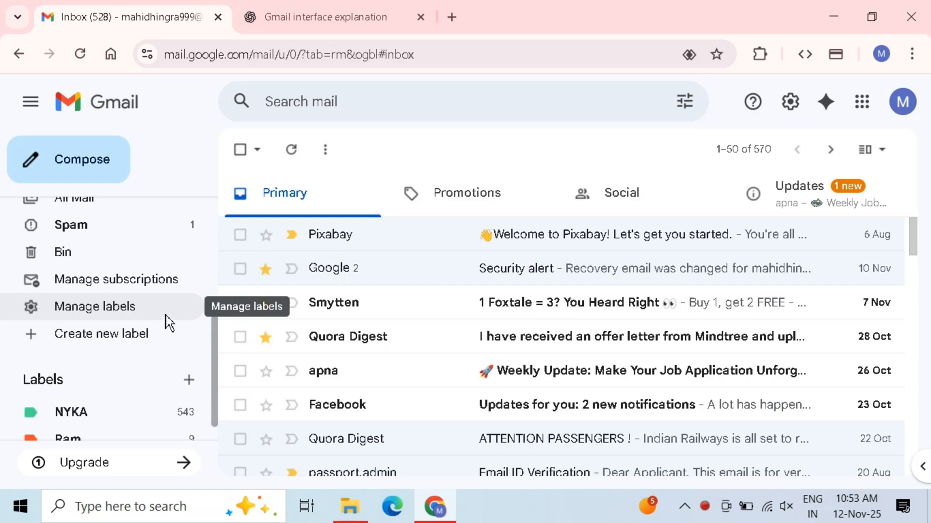
# - Open the full Gmail settings at the Labels page
pyautogui.click(793, 108)
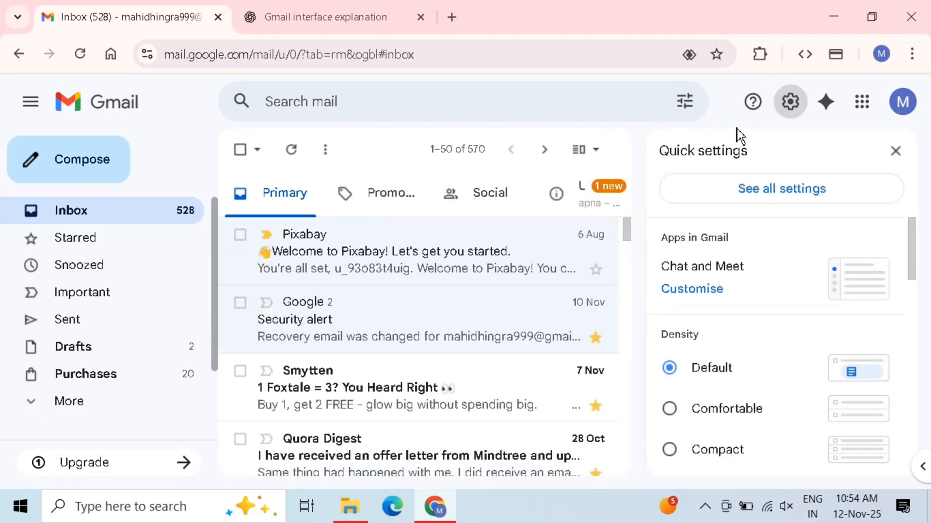
pyautogui.click(773, 196)
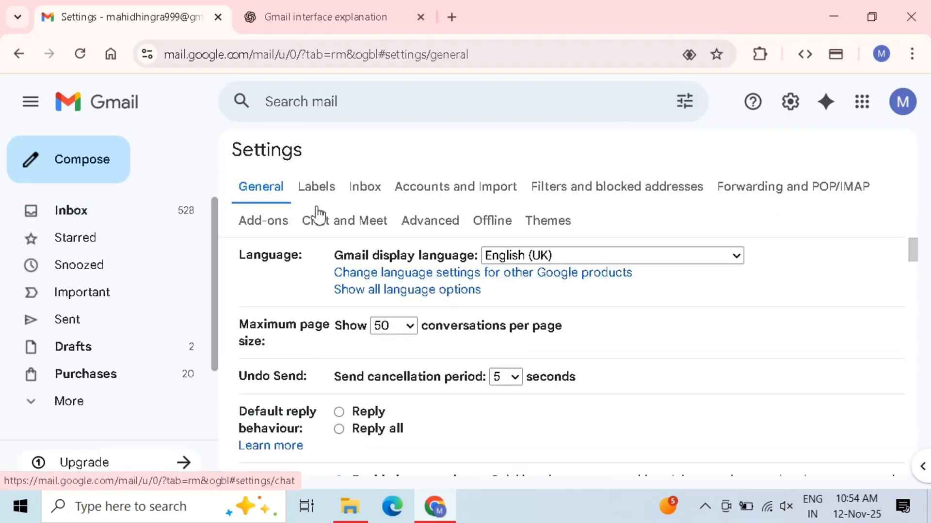
pyautogui.click(321, 183)
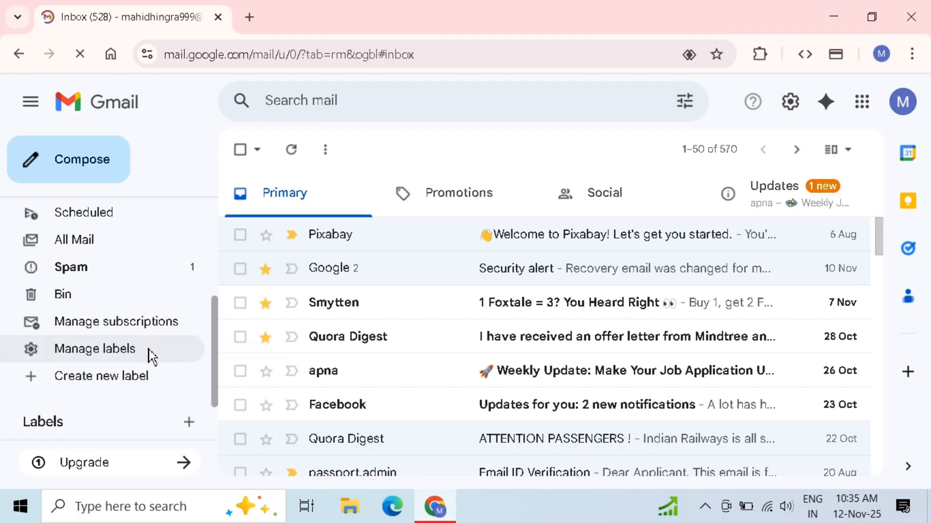
pyautogui.click(149, 350)
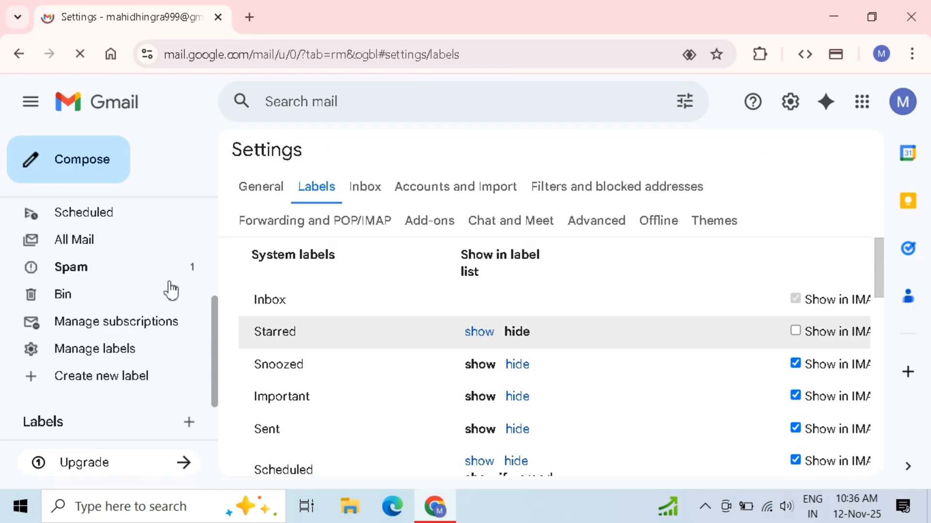
# - Show the Starred system label in the label list, then hide both Starred and Snoozed
pyautogui.moveTo(215, 339); pyautogui.dragTo(226, 244)
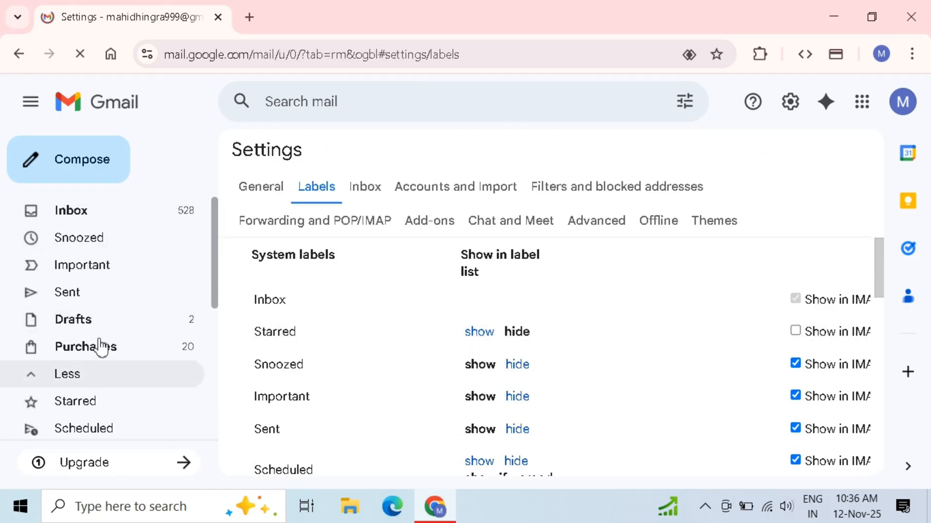
pyautogui.moveTo(100, 347); pyautogui.dragTo(91, 316)
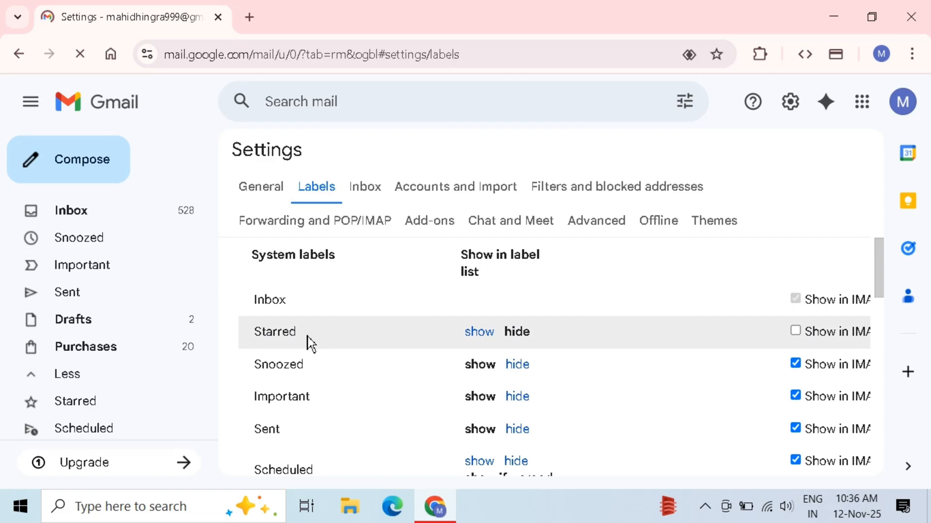
pyautogui.click(480, 332)
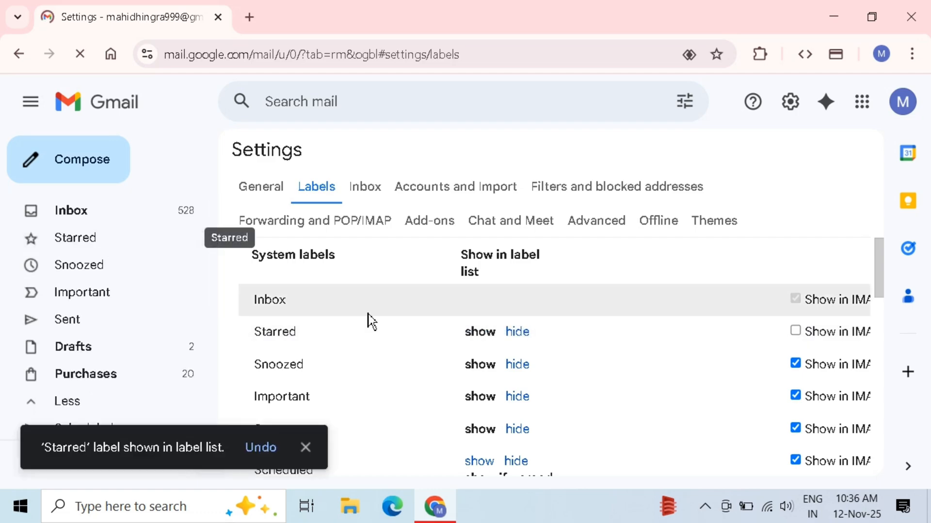
pyautogui.click(516, 335)
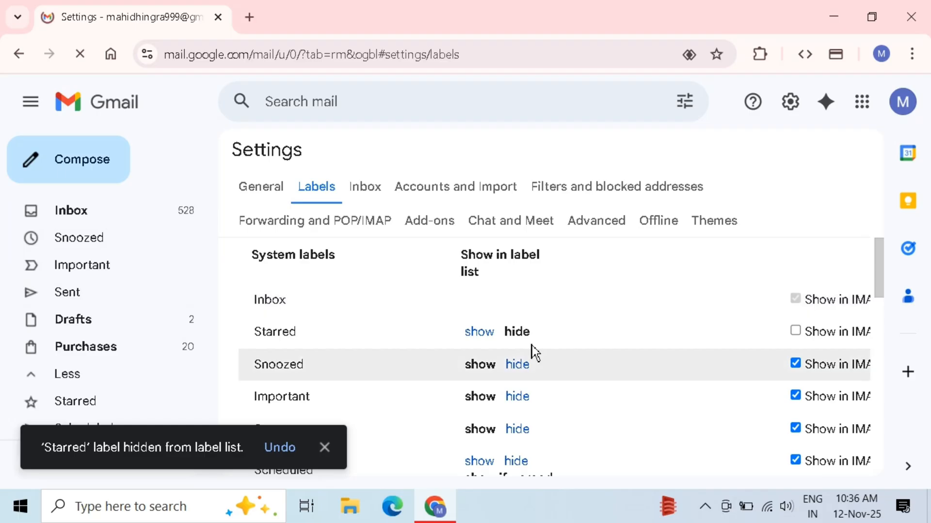
pyautogui.click(524, 369)
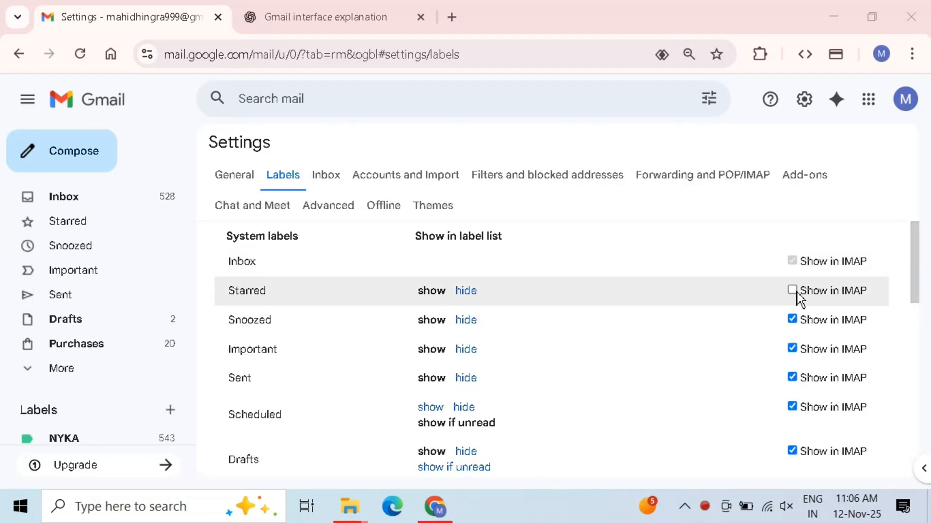
# - Enable Show in IMAP for the Starred and Snoozed system labels
pyautogui.click(797, 292)
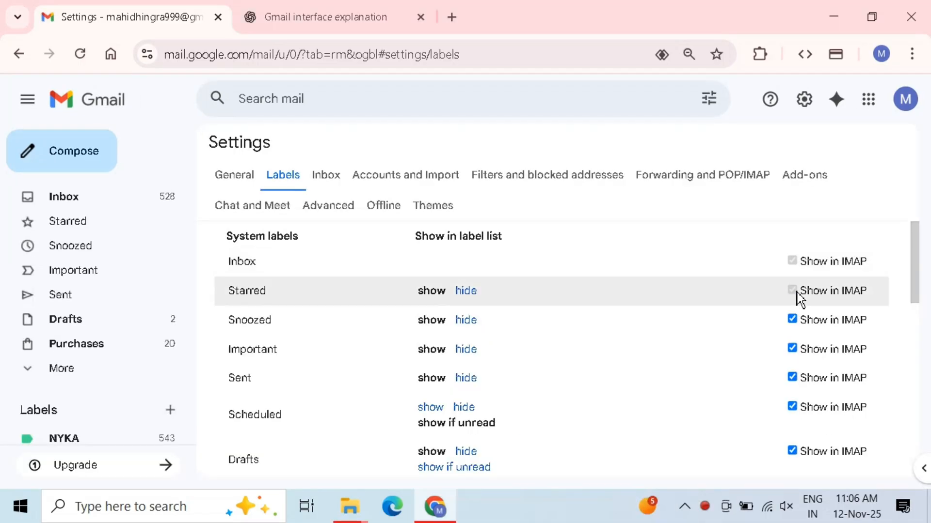
pyautogui.click(793, 320)
# - Create a new label named WORK from the Labels section of the settings page, checking the options for nesting it under a parent
pyautogui.moveTo(914, 289); pyautogui.dragTo(911, 393)
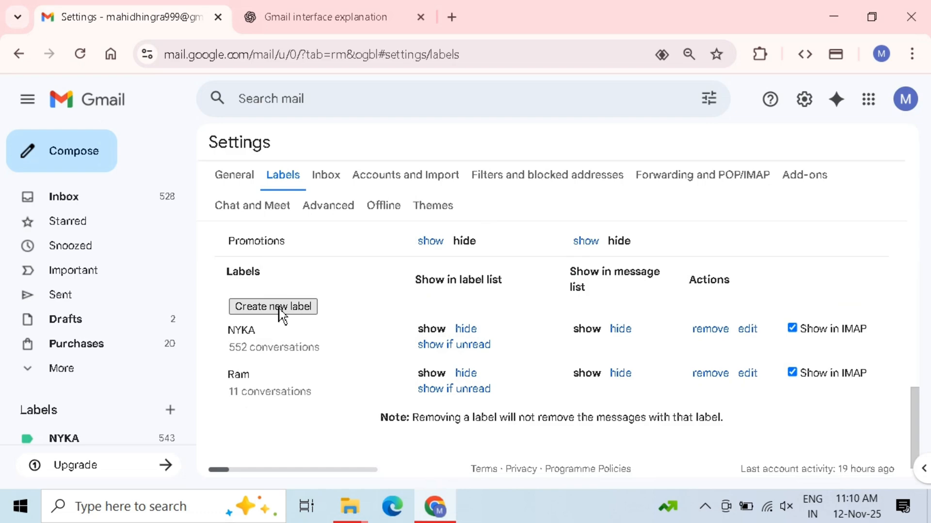
pyautogui.click(280, 308)
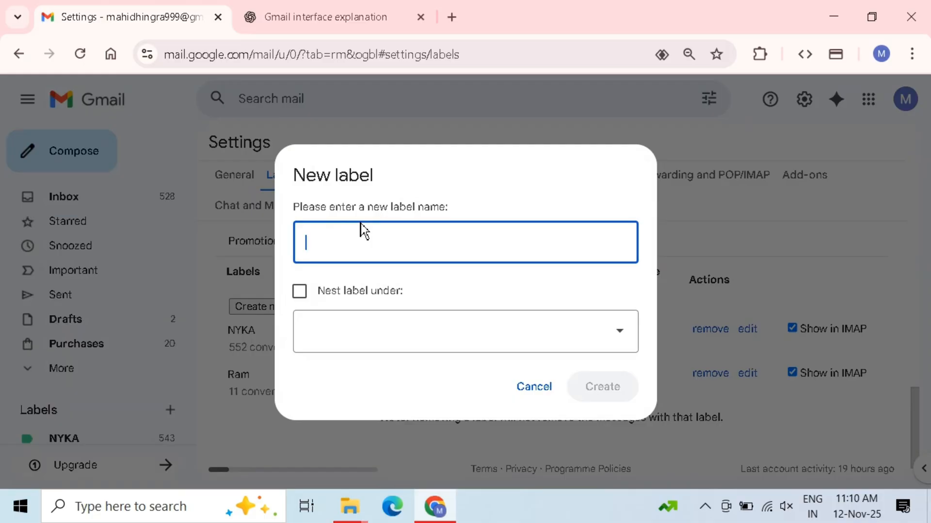
pyautogui.write('wo')
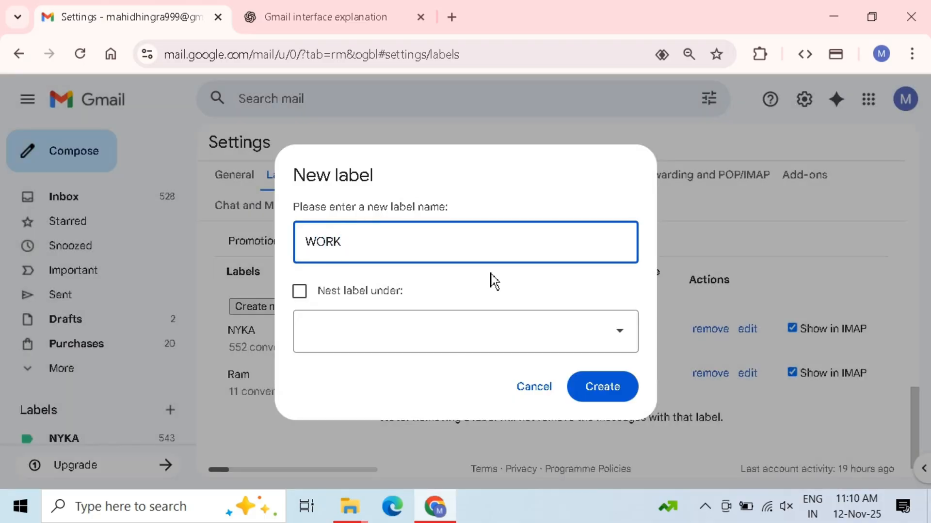
pyautogui.click(357, 340)
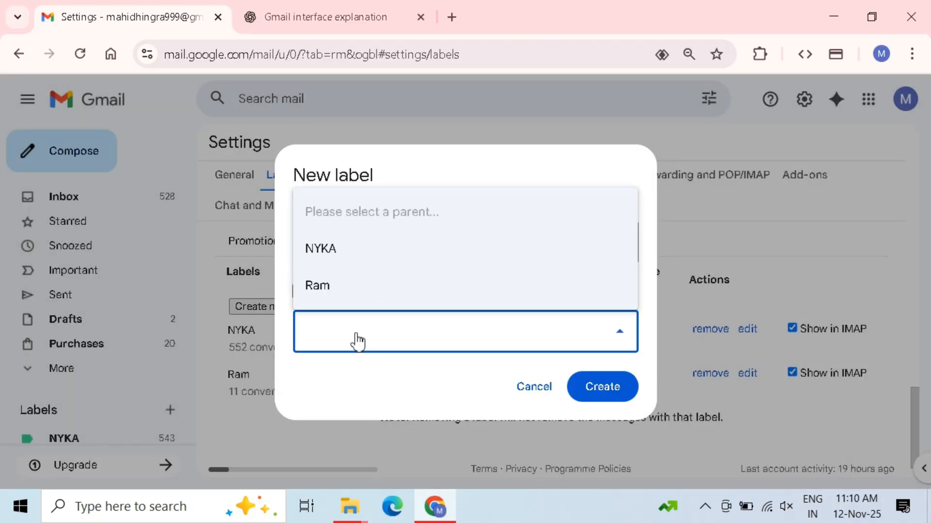
pyautogui.click(357, 339)
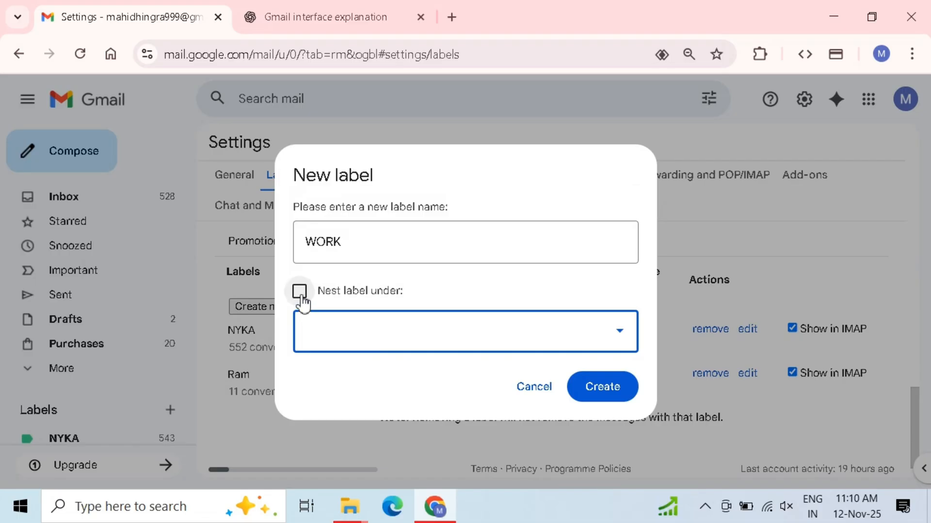
pyautogui.click(300, 291)
pyautogui.click(366, 342)
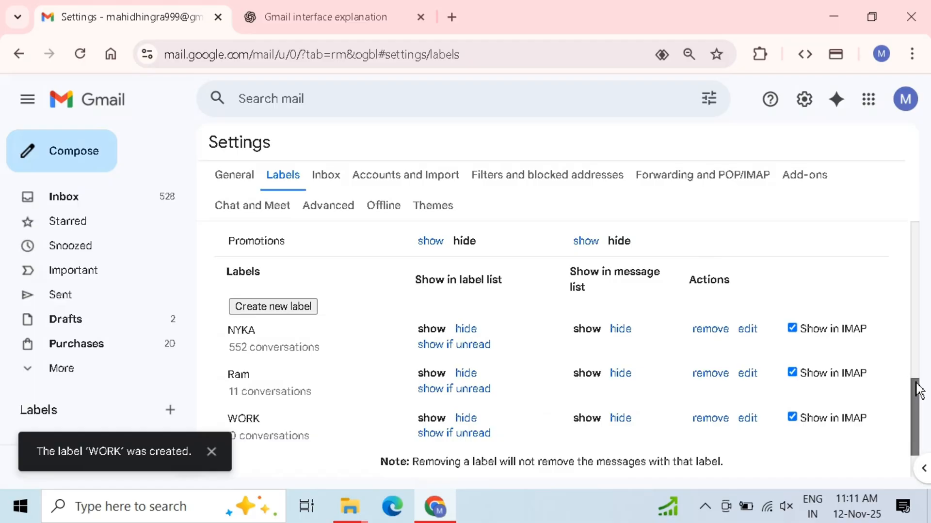
pyautogui.moveTo(918, 387); pyautogui.dragTo(921, 427)
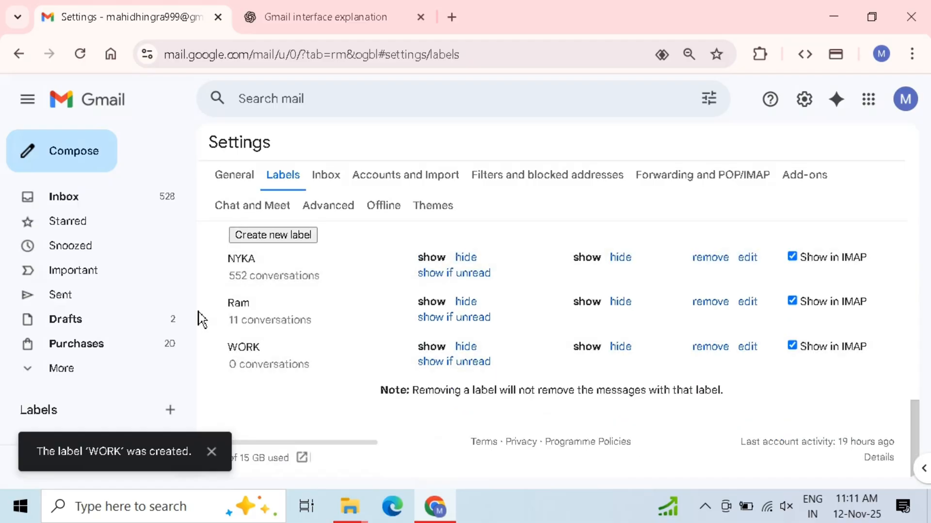
pyautogui.scroll(-1, 193, 368)
pyautogui.scroll(-2, 193, 388)
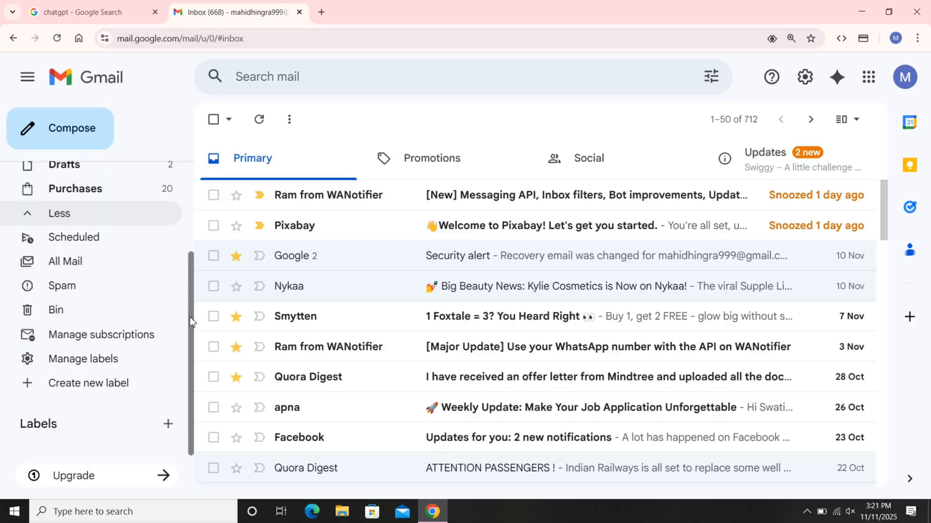
# - Collapse and re-expand the folder list, then open the Manage labels page
pyautogui.moveTo(191, 316); pyautogui.dragTo(197, 224)
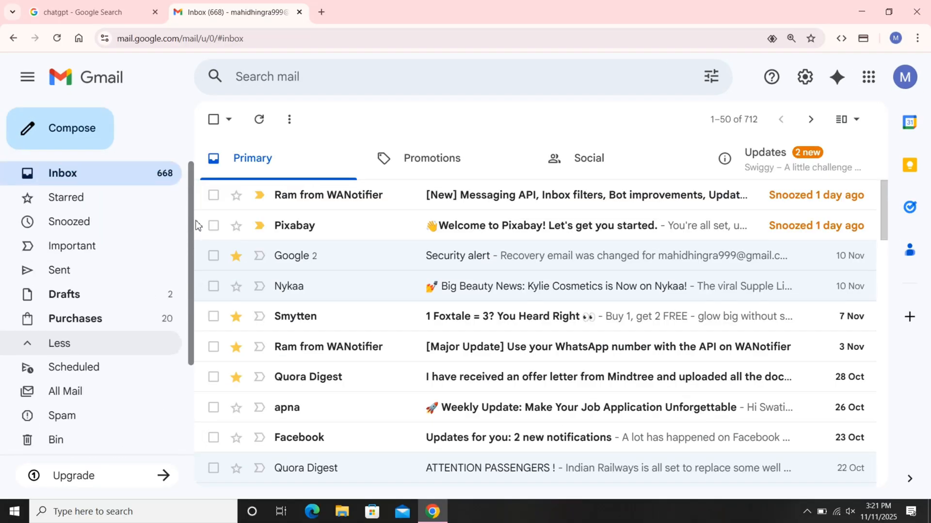
pyautogui.click(47, 336)
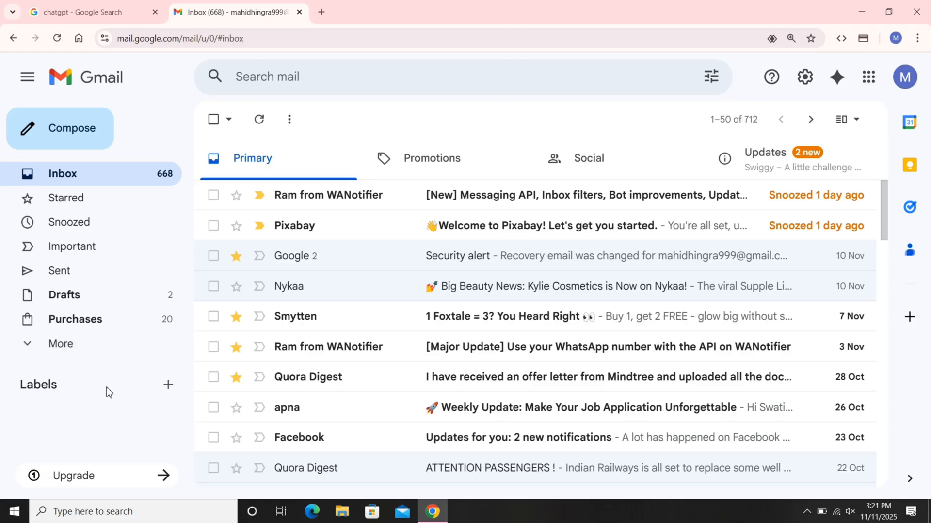
pyautogui.click(51, 345)
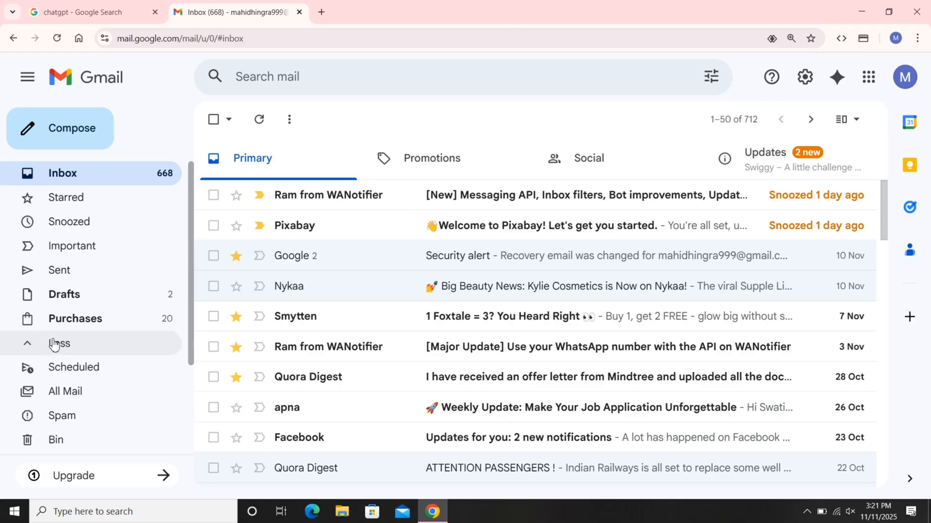
pyautogui.scroll(-3, 191, 316)
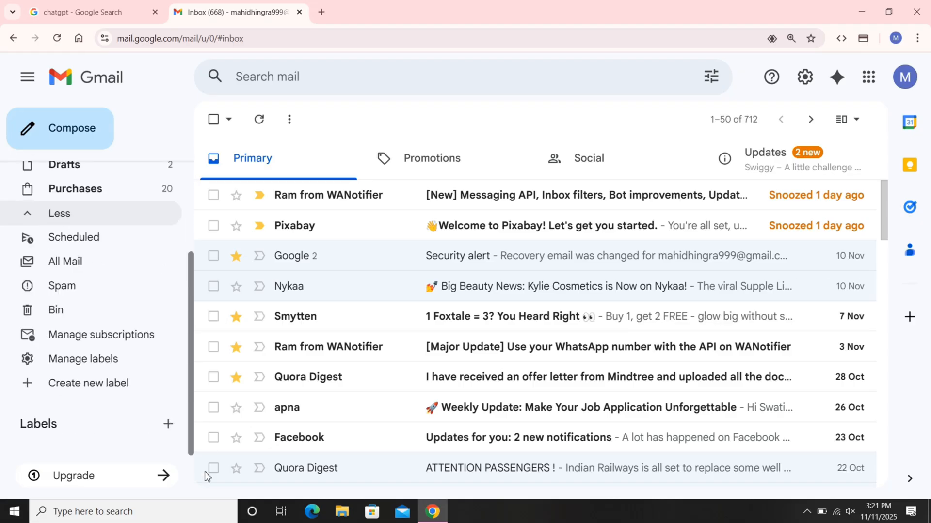
pyautogui.click(111, 358)
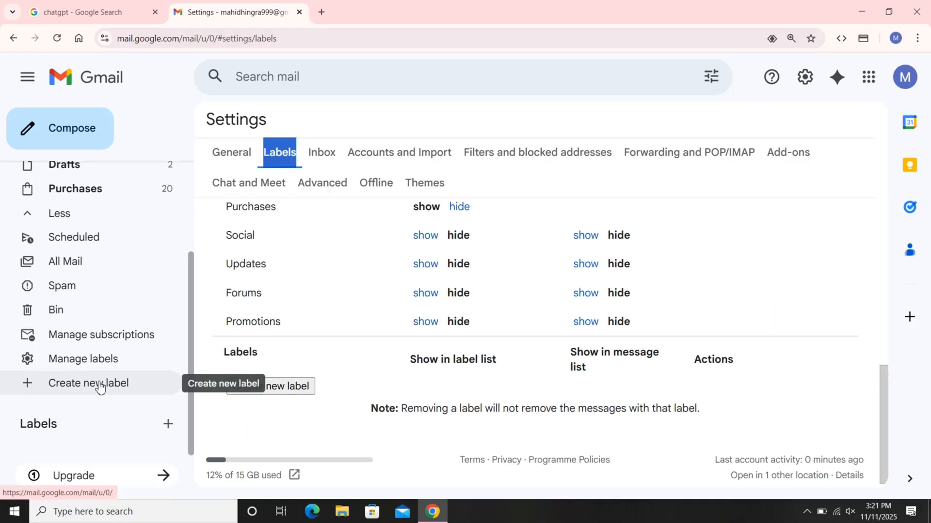
pyautogui.click(100, 385)
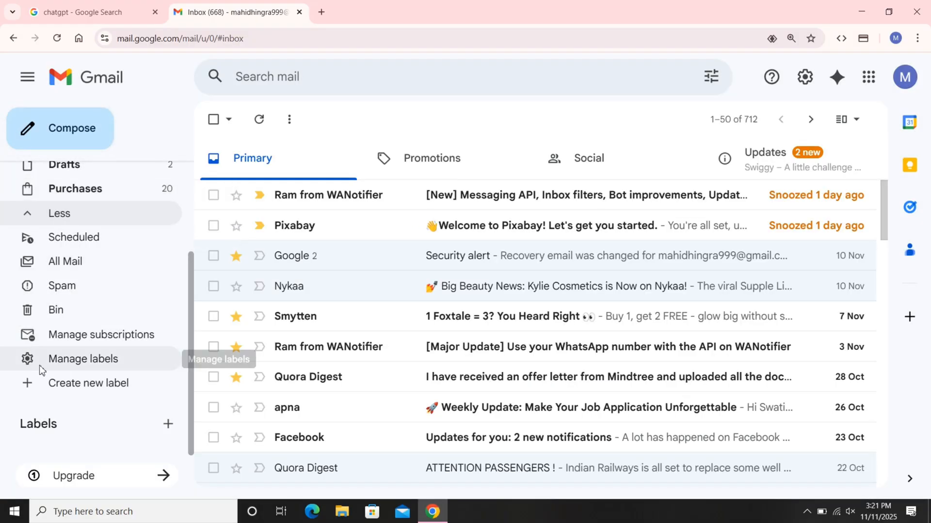
pyautogui.moveTo(187, 322); pyautogui.dragTo(197, 218)
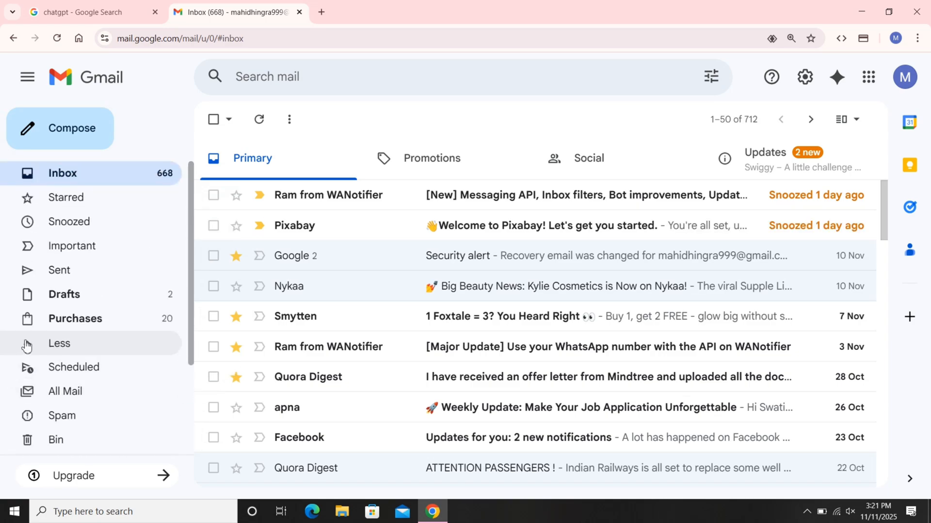
pyautogui.click(59, 343)
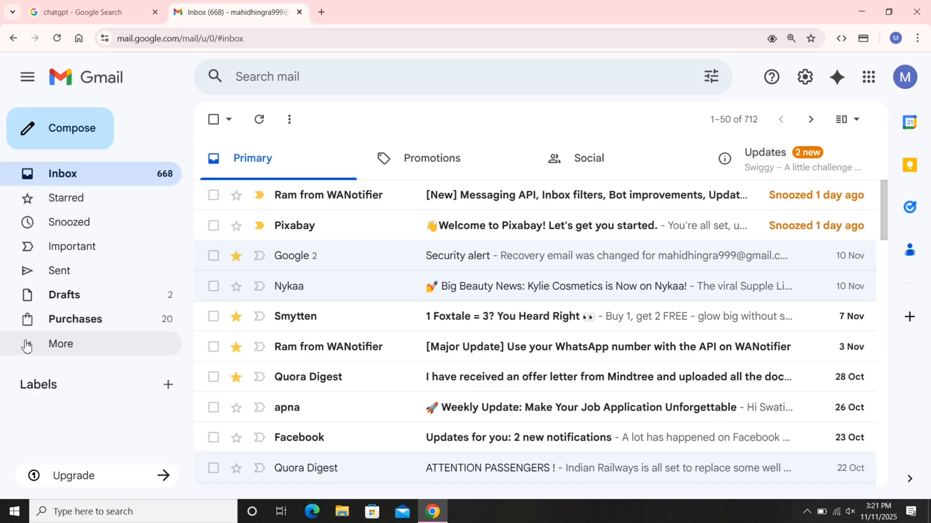
pyautogui.click(51, 345)
pyautogui.click(94, 383)
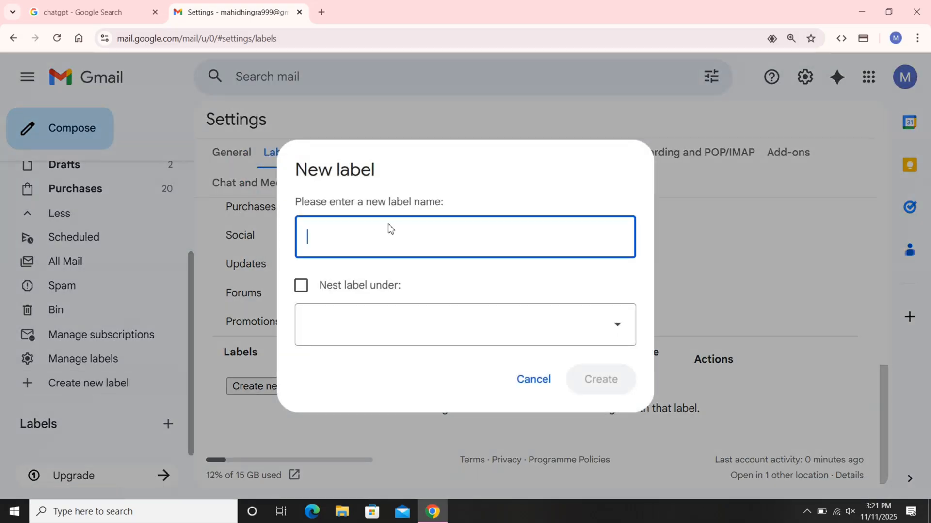
pyautogui.click(551, 378)
# - Return to the inbox and create a new top-level label named with the WANotifier sender's first name
pyautogui.scroll(3, 190, 348)
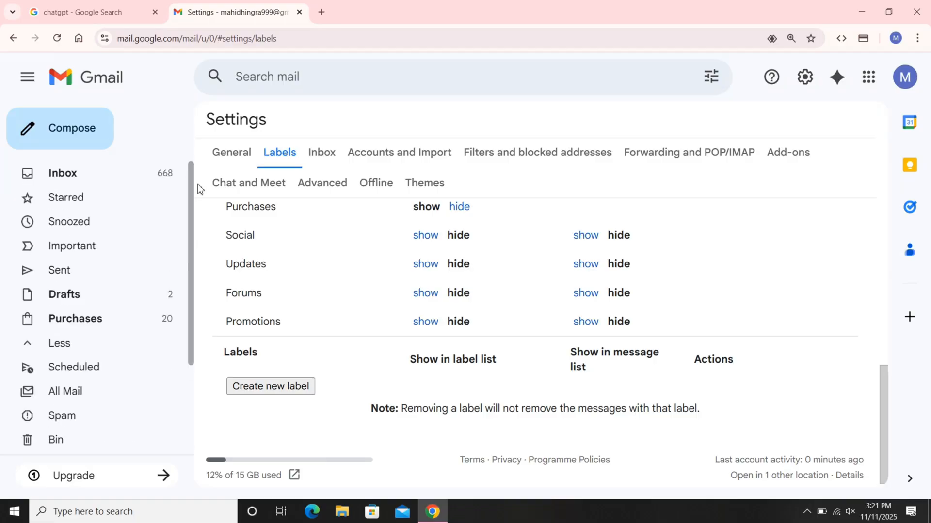
pyautogui.click(101, 180)
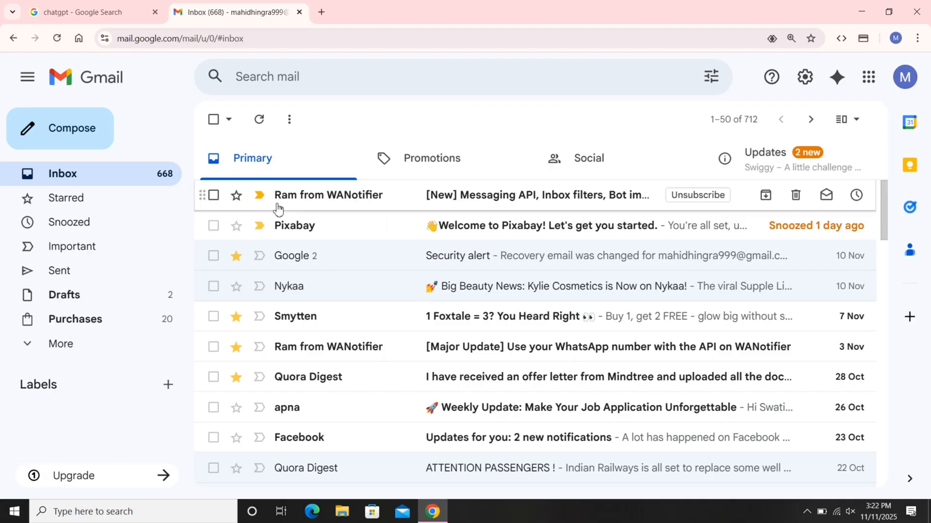
pyautogui.click(60, 345)
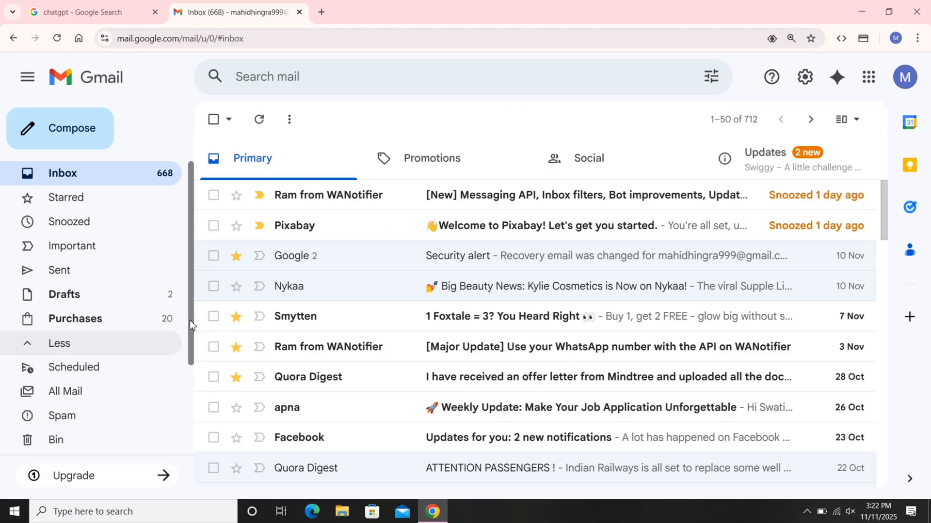
pyautogui.moveTo(190, 320); pyautogui.dragTo(190, 338)
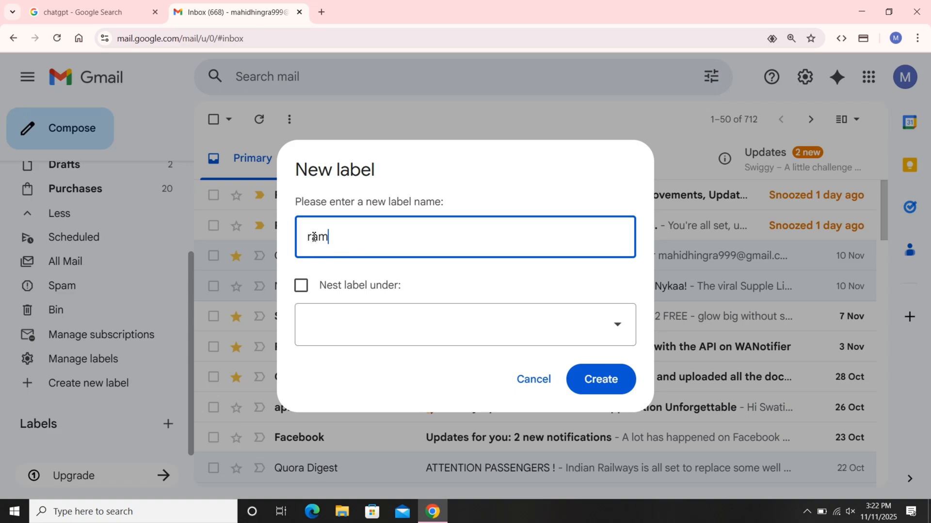
pyautogui.press('BackSpace')
pyautogui.write('R')
pyautogui.click(603, 378)
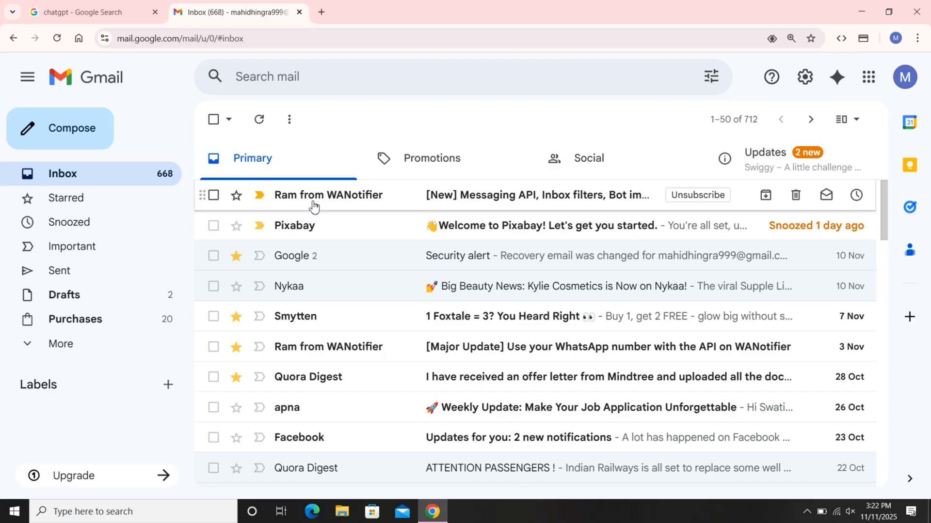
pyautogui.click(65, 357)
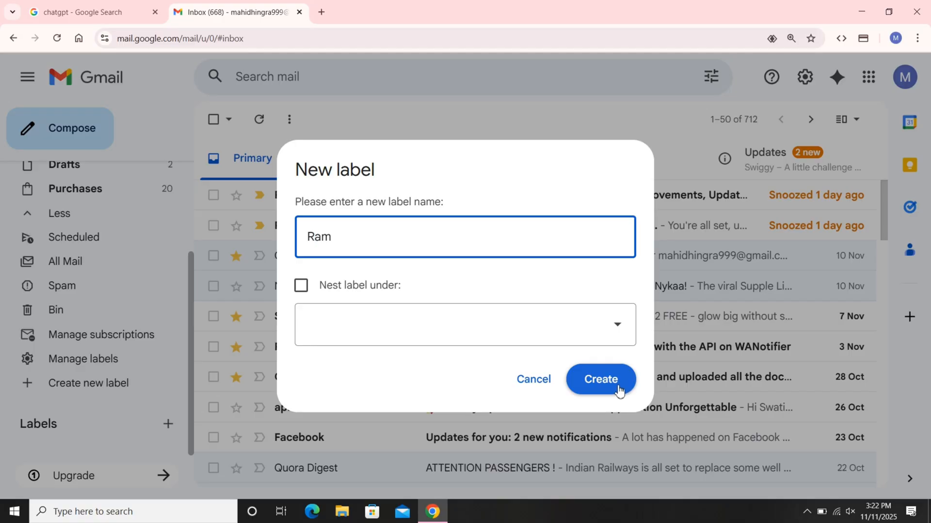
pyautogui.click(615, 325)
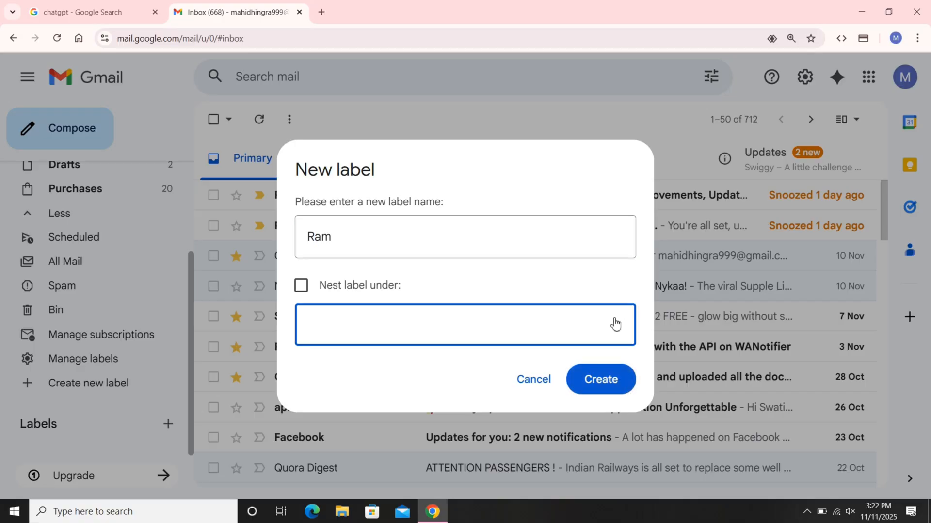
pyautogui.click(616, 324)
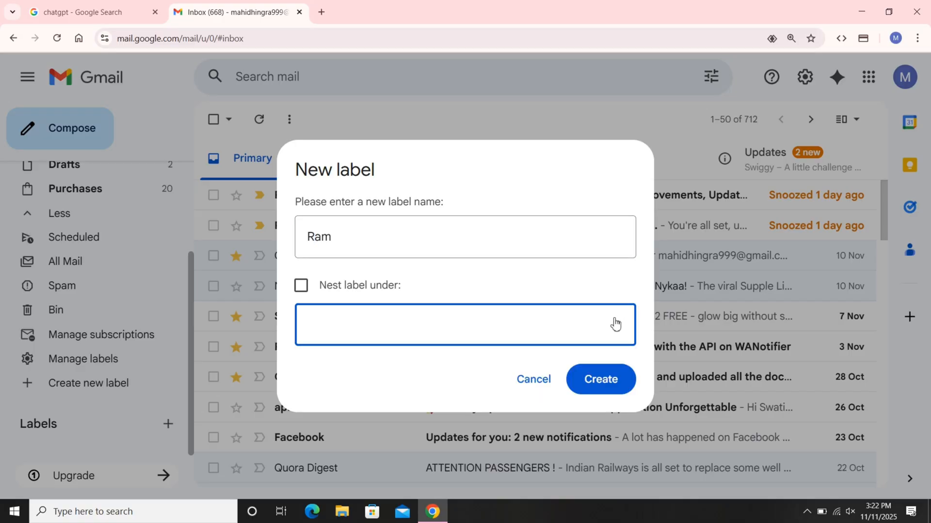
pyautogui.click(605, 380)
# - Set the new label's colour to solid orange-red
pyautogui.click(169, 428)
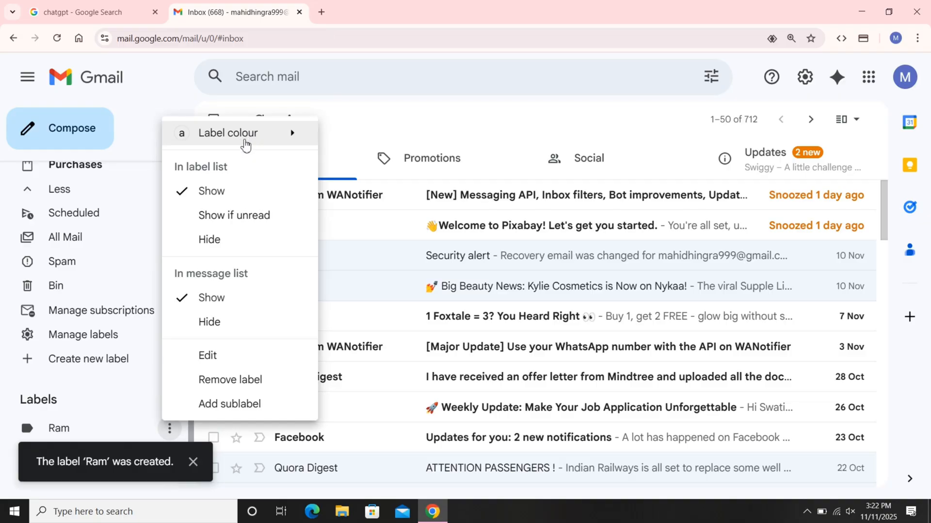
pyautogui.moveTo(247, 138)
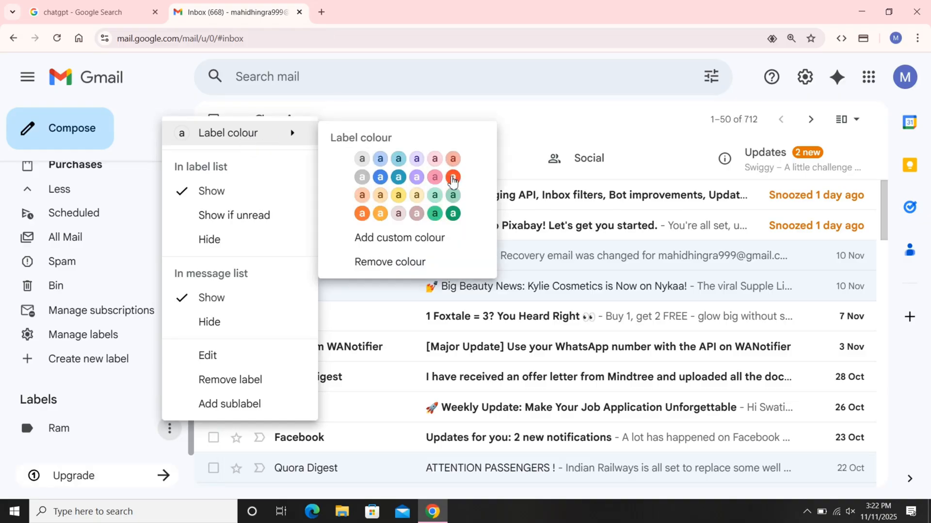
pyautogui.click(453, 177)
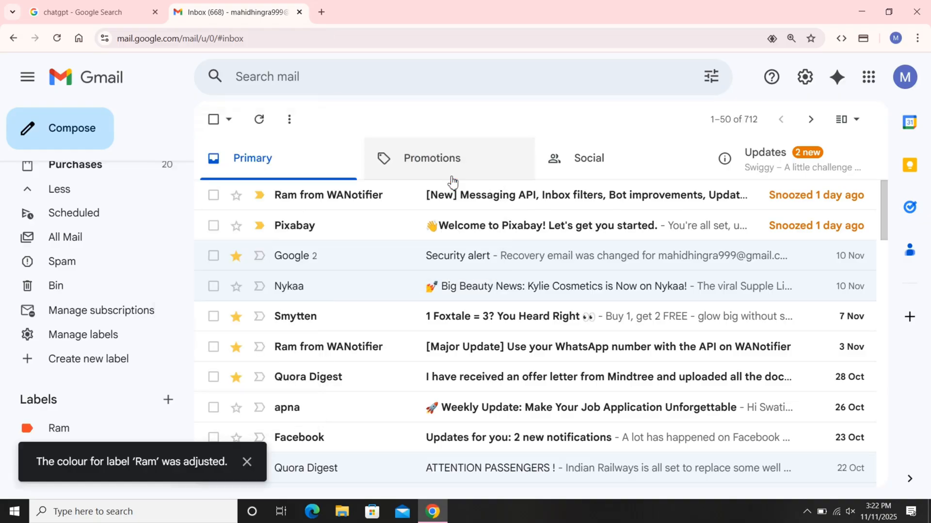
# - Open the "[New] Messaging API" email from WANotifier and replace its Updates label with the new sender label
pyautogui.click(340, 199)
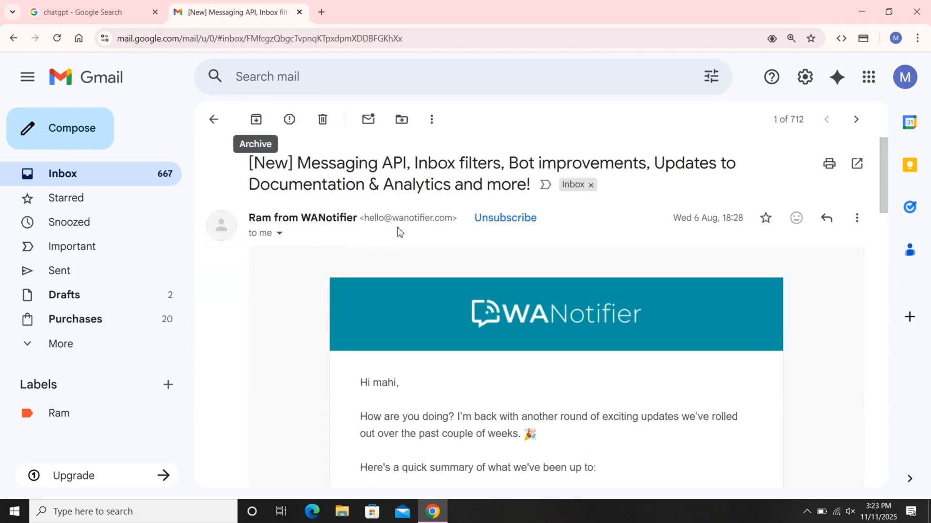
pyautogui.doubleClick(364, 217)
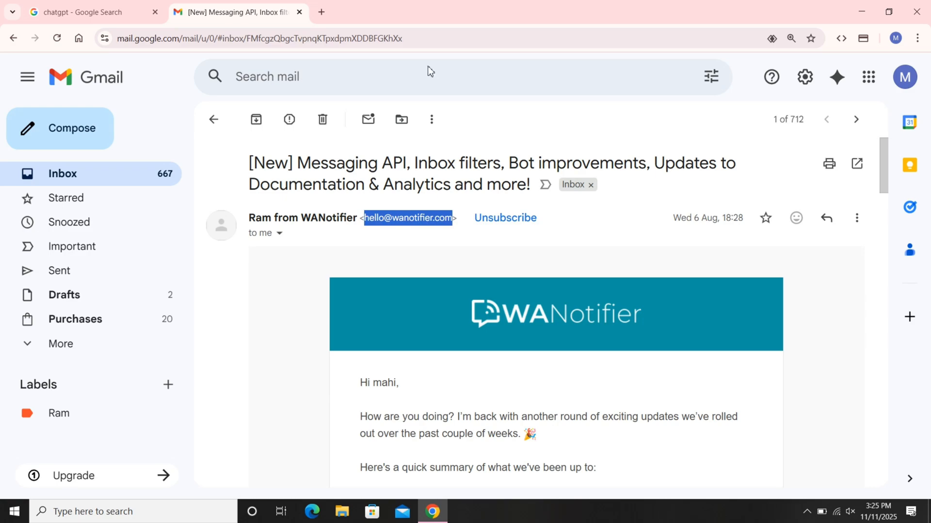
pyautogui.click(431, 119)
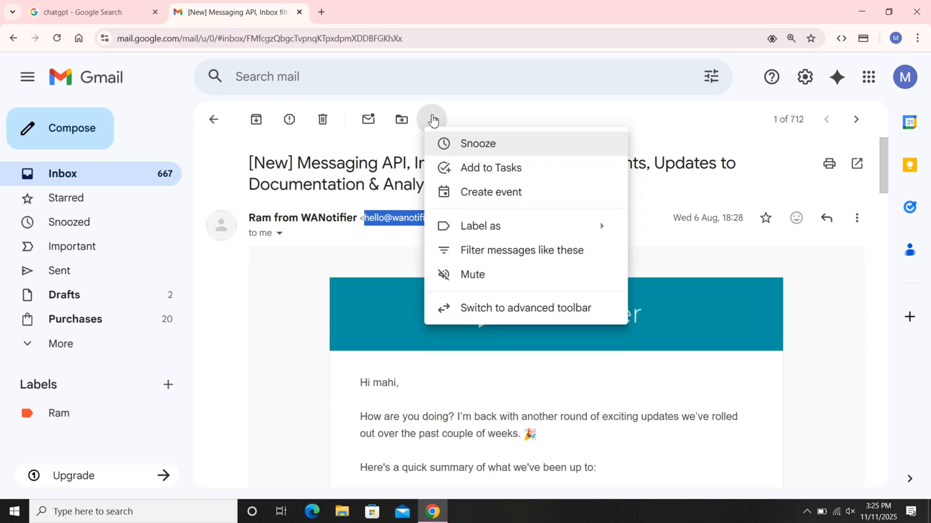
pyautogui.moveTo(474, 238)
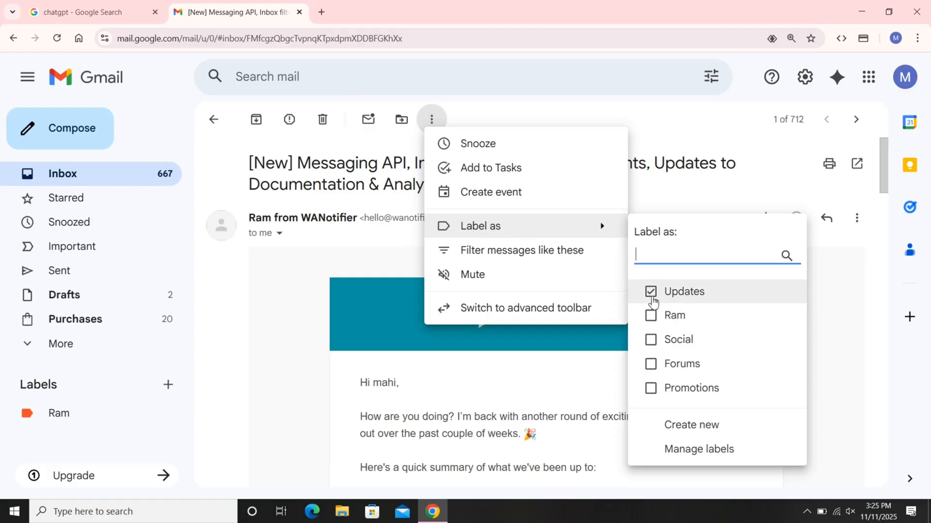
pyautogui.click(652, 300)
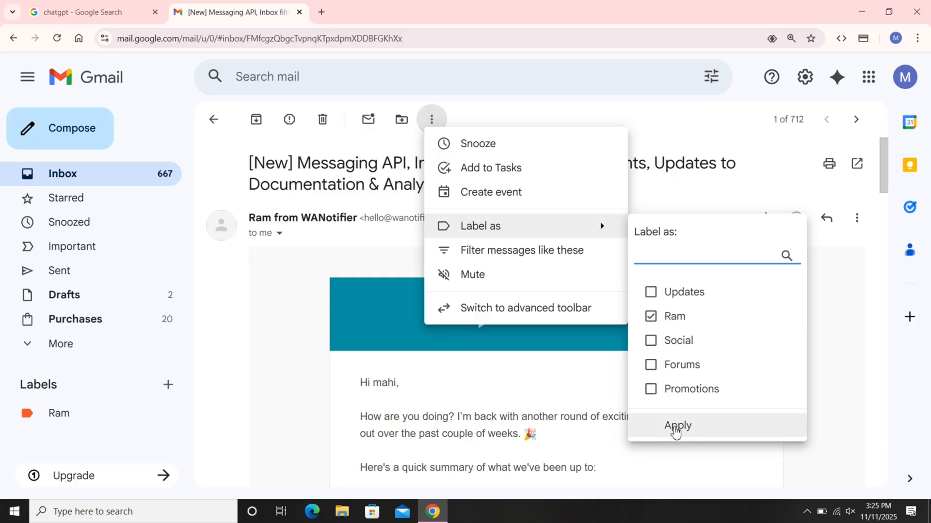
pyautogui.click(675, 428)
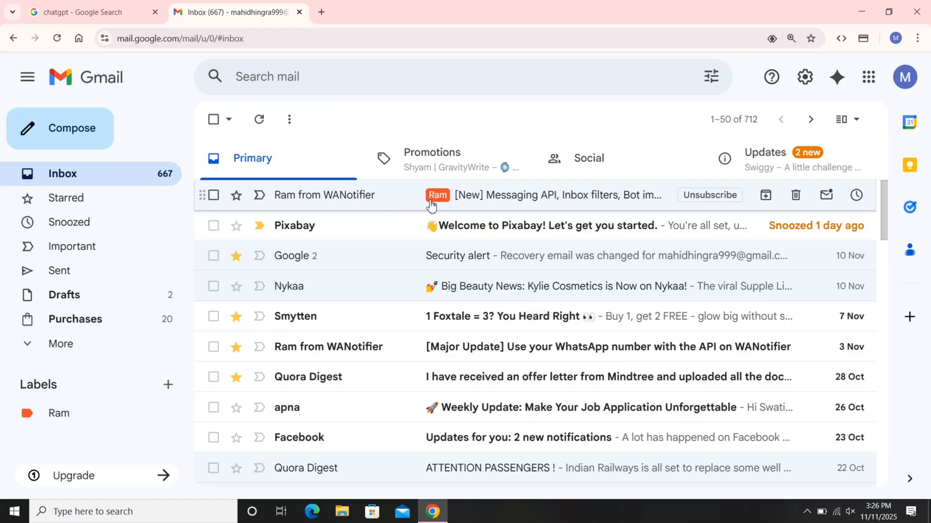
# - Open the "[Major Update]" WhatsApp API email from WANotifier and start a filter for messages like it
pyautogui.click(390, 208)
pyautogui.click(389, 204)
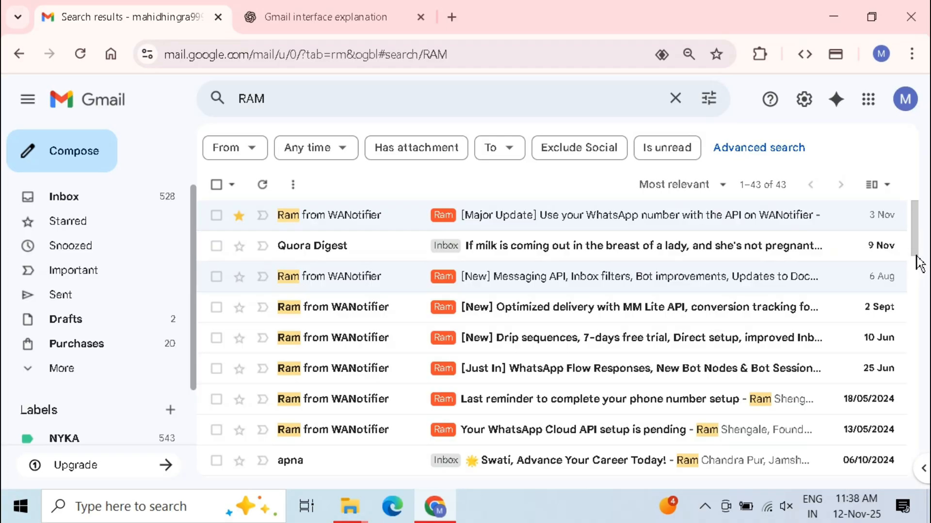
pyautogui.moveTo(916, 253)
pyautogui.mouseDown()
pyautogui.moveTo(923, 378)
pyautogui.moveTo(921, 246)
pyautogui.mouseUp()
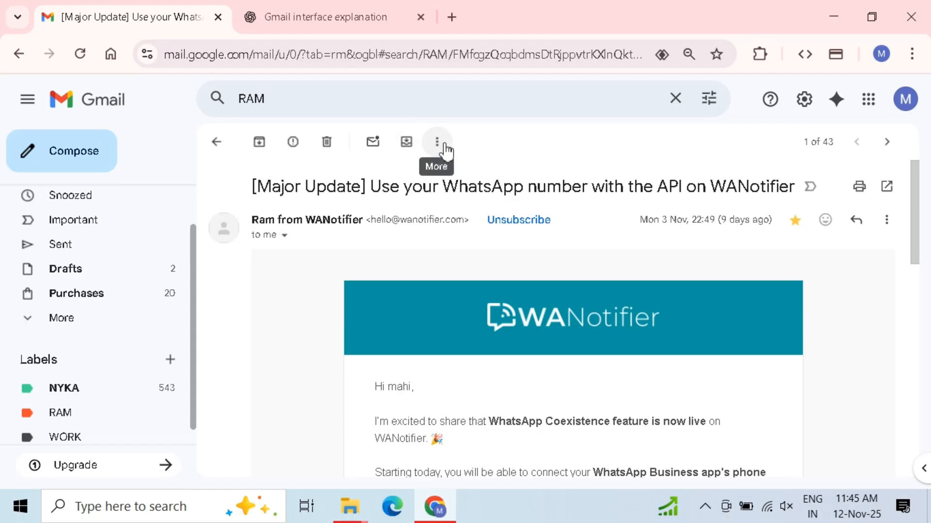
pyautogui.click(442, 149)
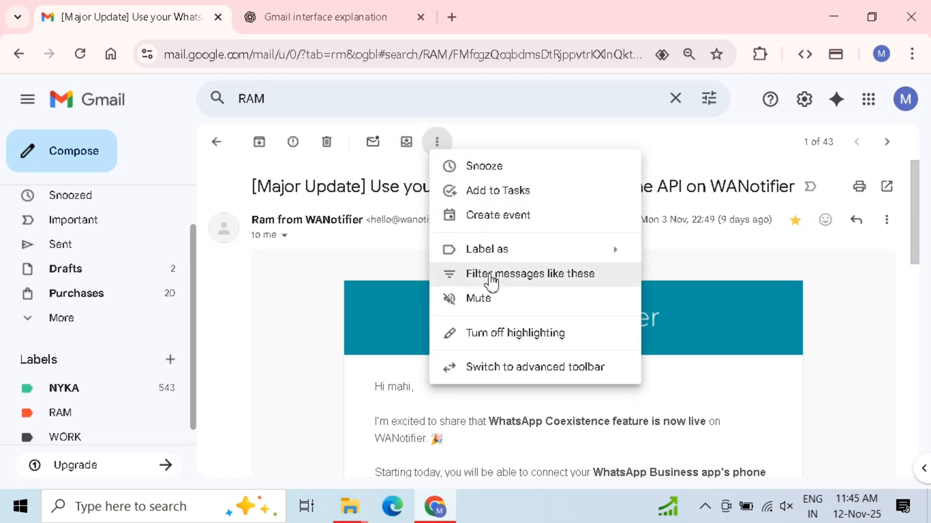
pyautogui.click(587, 275)
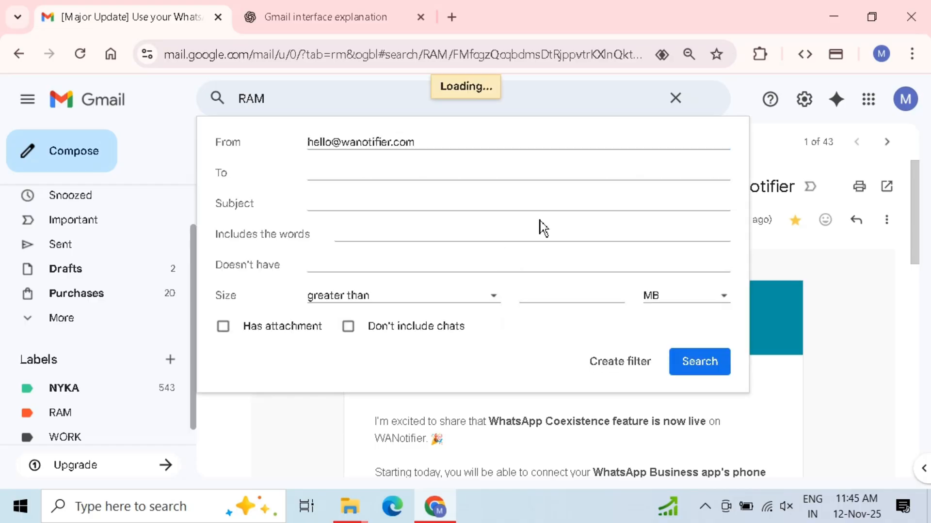
# - Keep the sender's address as the filter's only criterion, leaving To, Subject and the word fields empty, and continue to the filter actions
pyautogui.click(340, 179)
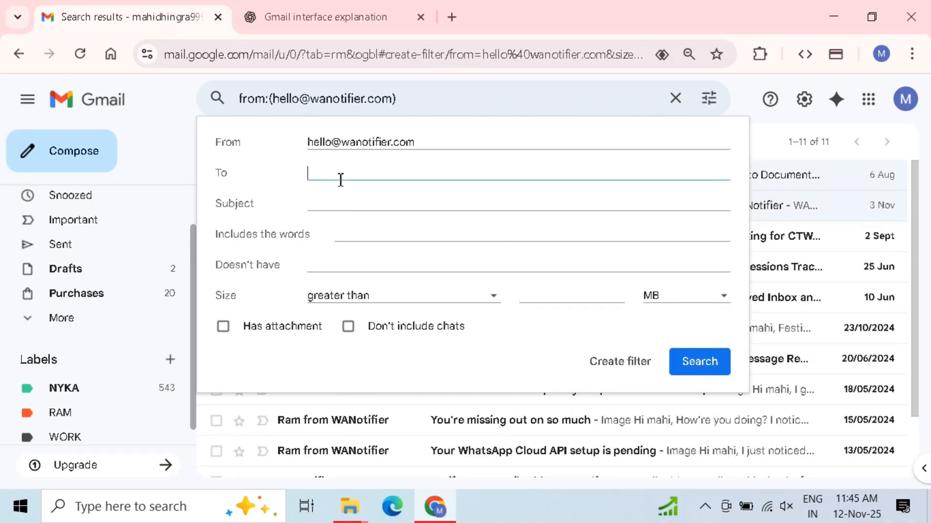
pyautogui.click(343, 203)
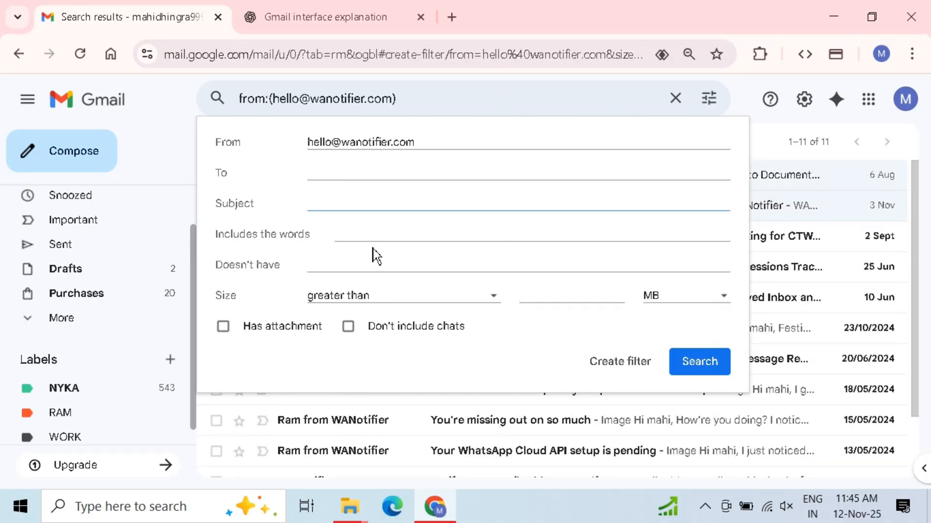
pyautogui.click(361, 233)
pyautogui.click(364, 262)
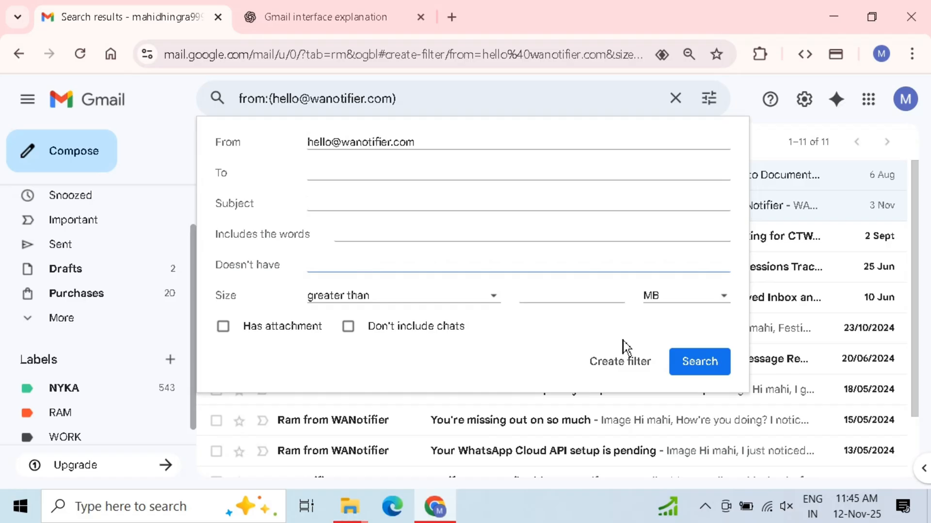
pyautogui.click(633, 369)
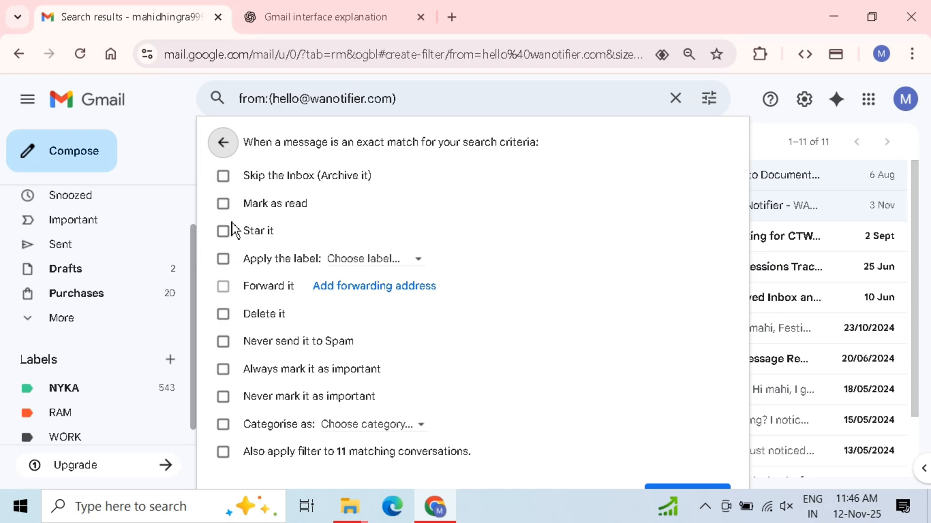
# - Set the filter to apply the WANotifier sender's label, include the existing matching conversations, and create it
pyautogui.click(387, 261)
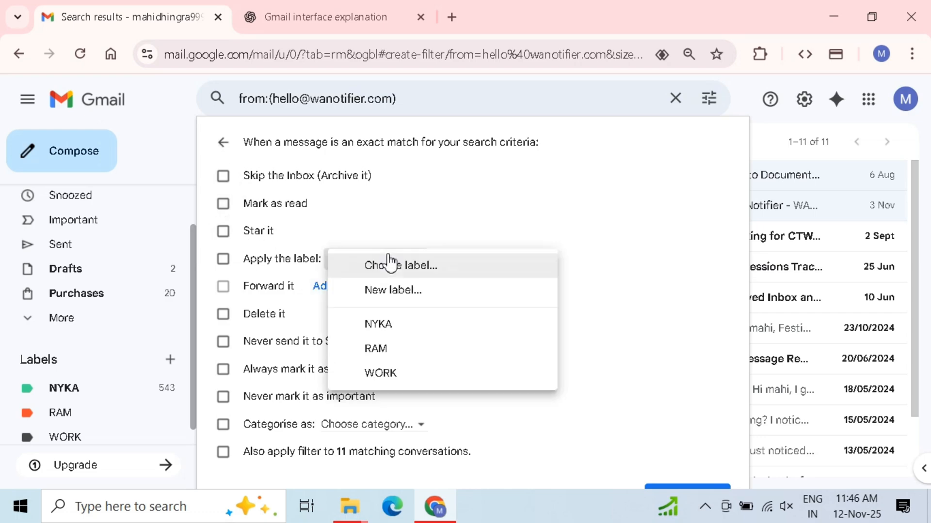
pyautogui.click(384, 359)
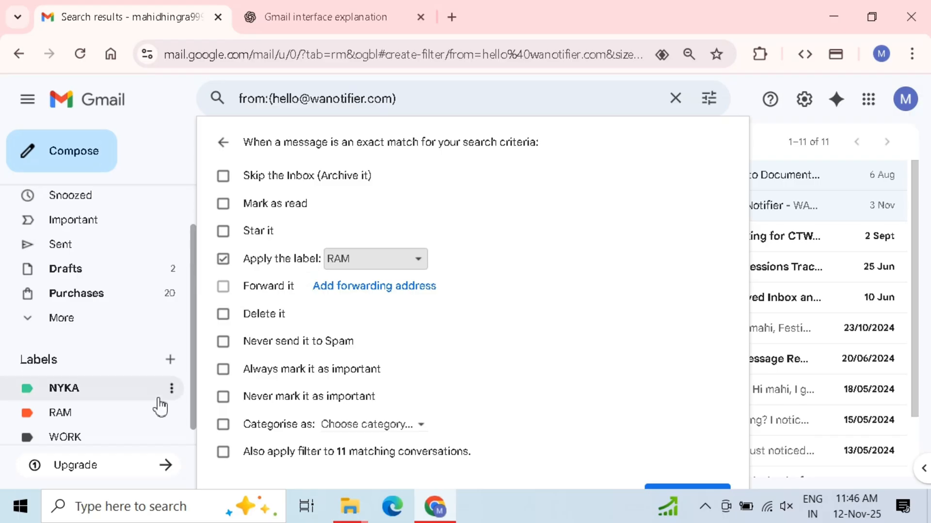
pyautogui.click(223, 460)
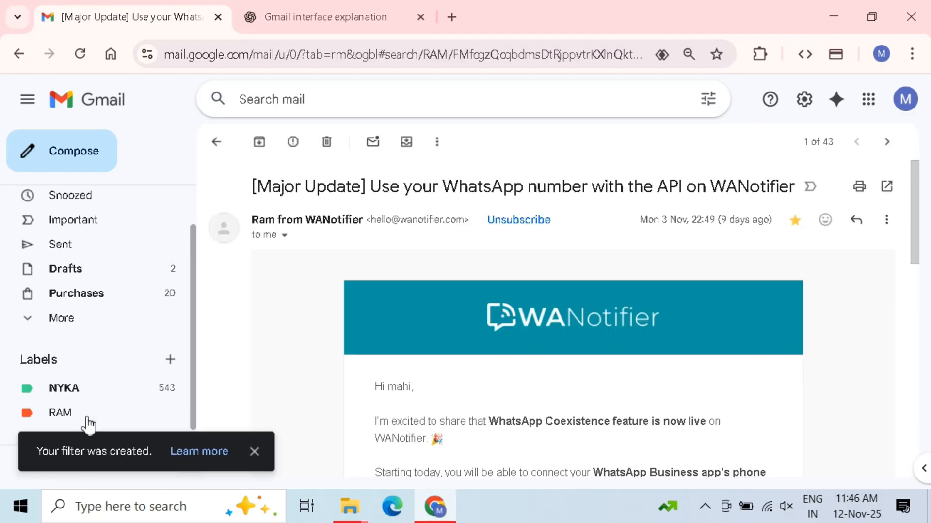
# - View the messages filed under the WANotifier sender's label and return to the inbox
pyautogui.click(60, 413)
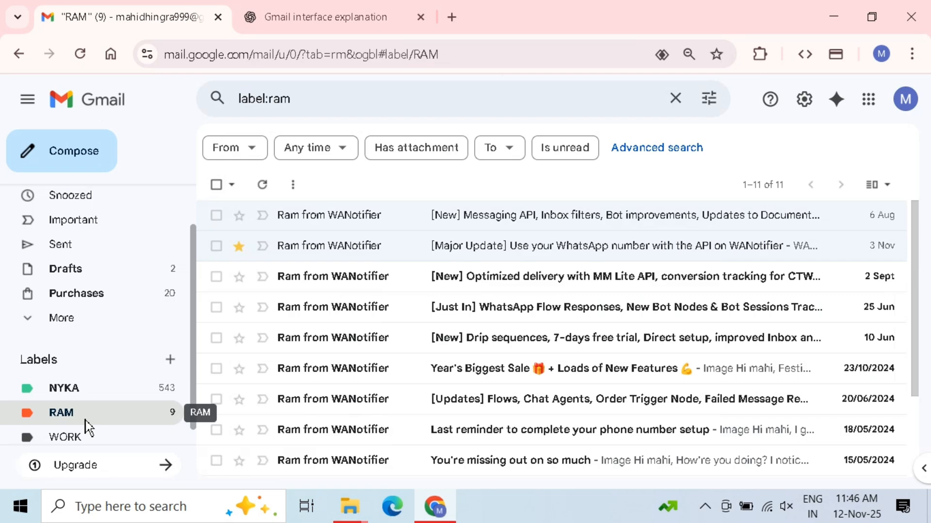
pyautogui.click(94, 415)
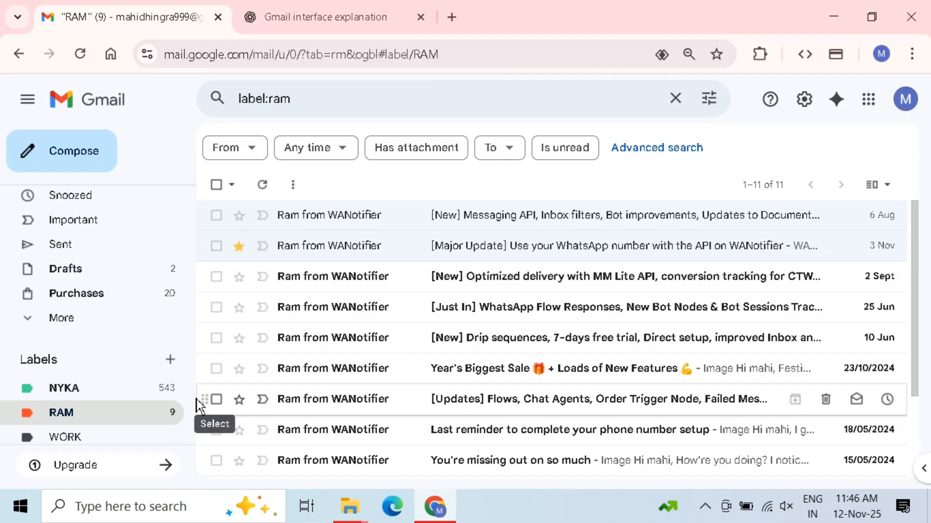
pyautogui.scroll(1, 193, 368)
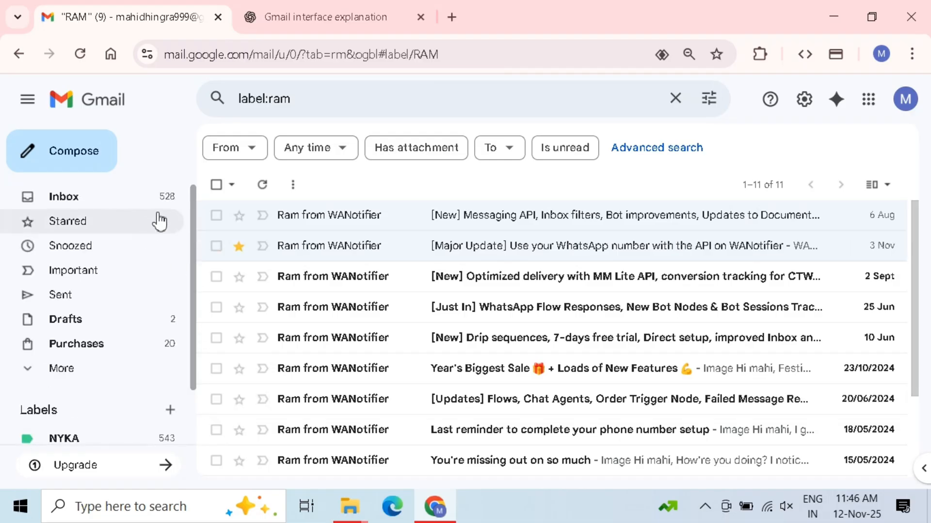
pyautogui.click(170, 204)
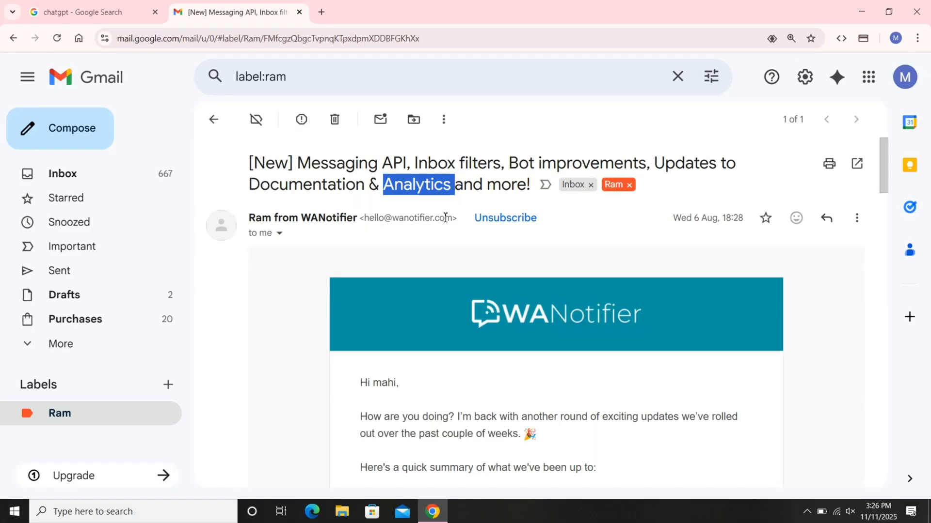
# - From the "[New] Messaging API" email, create a filter for its sender with Skip the Inbox (Archive it) enabled
pyautogui.click(452, 218)
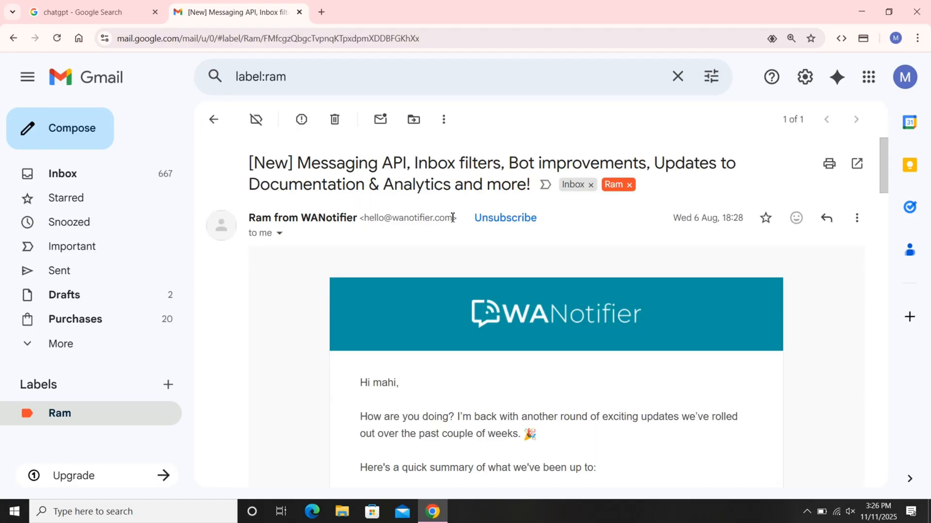
pyautogui.click(443, 119)
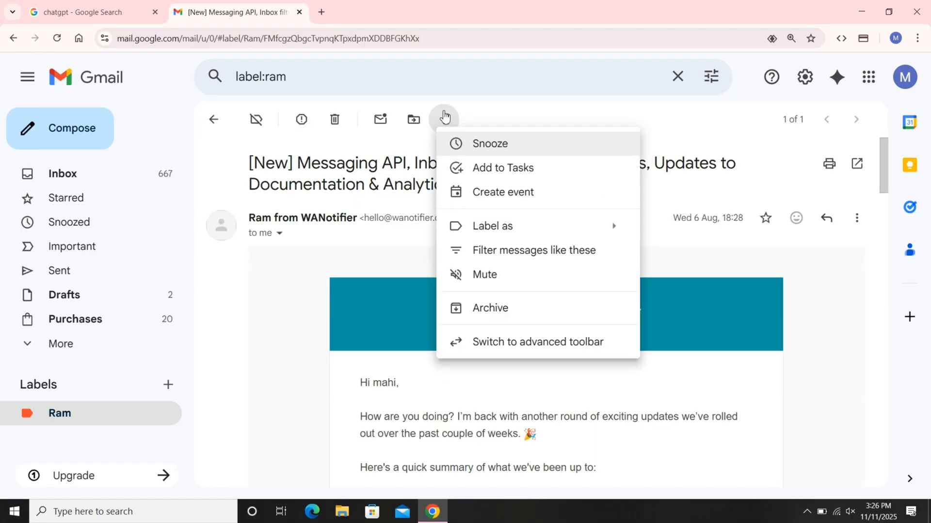
pyautogui.click(517, 257)
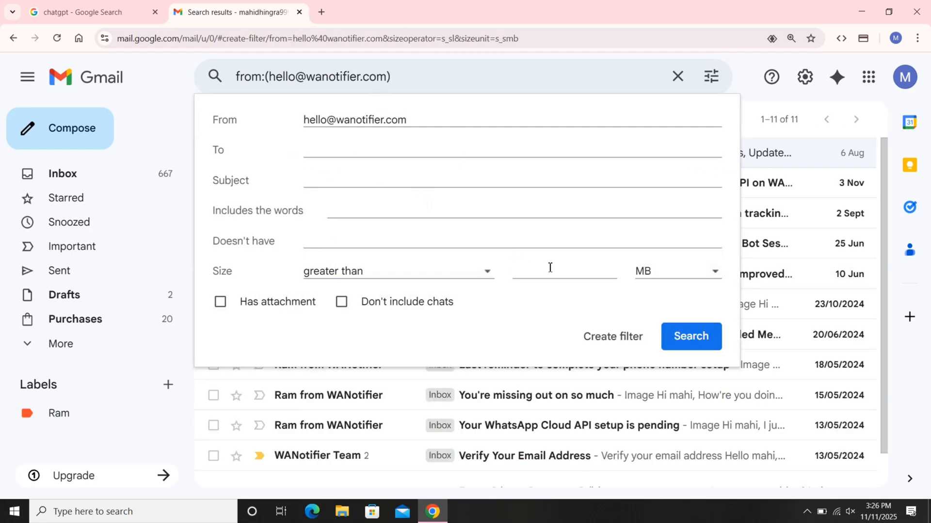
pyautogui.click(628, 349)
pyautogui.click(221, 153)
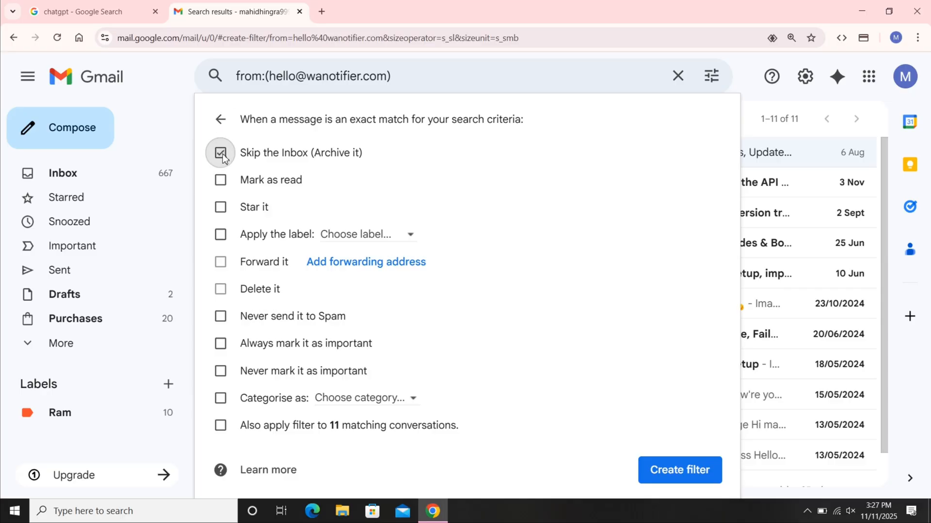
pyautogui.click(672, 473)
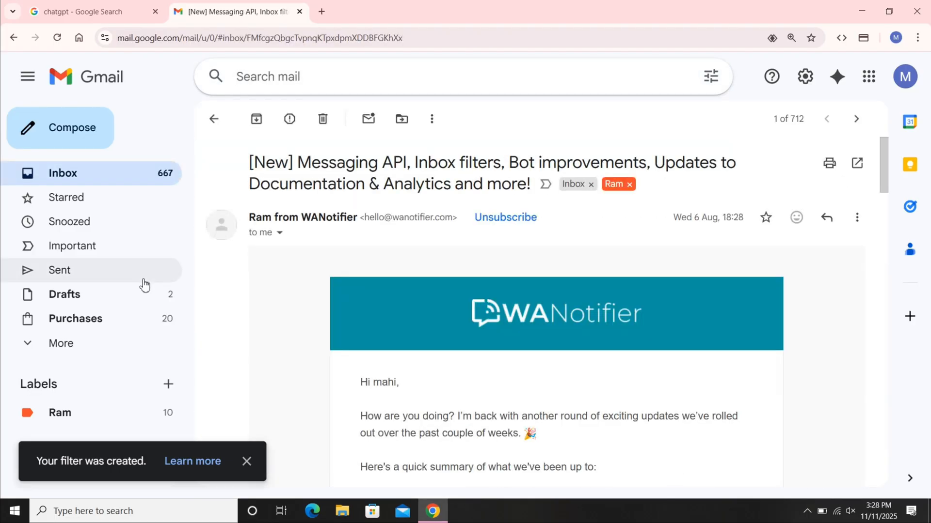
# - Return to the inbox, open the "Big Beauty News" email from Nykaa and highlight its sender address
pyautogui.click(131, 180)
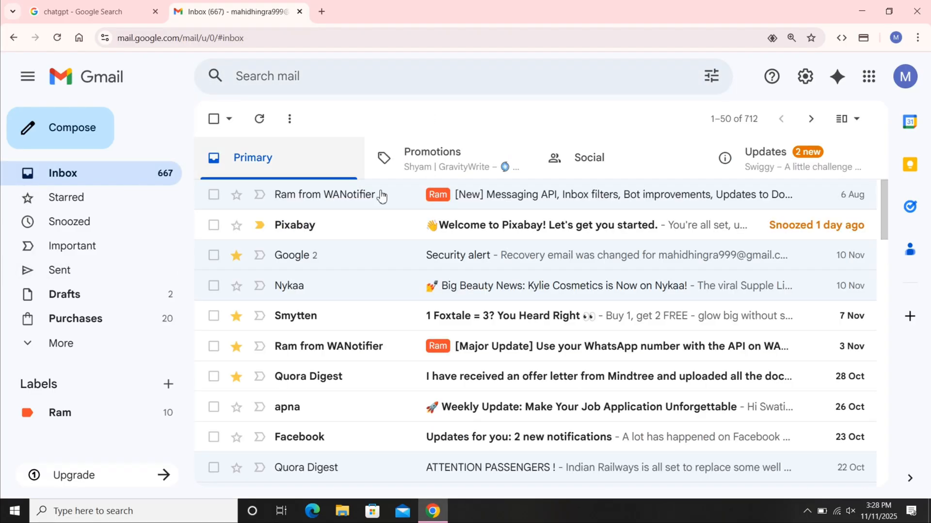
pyautogui.click(342, 195)
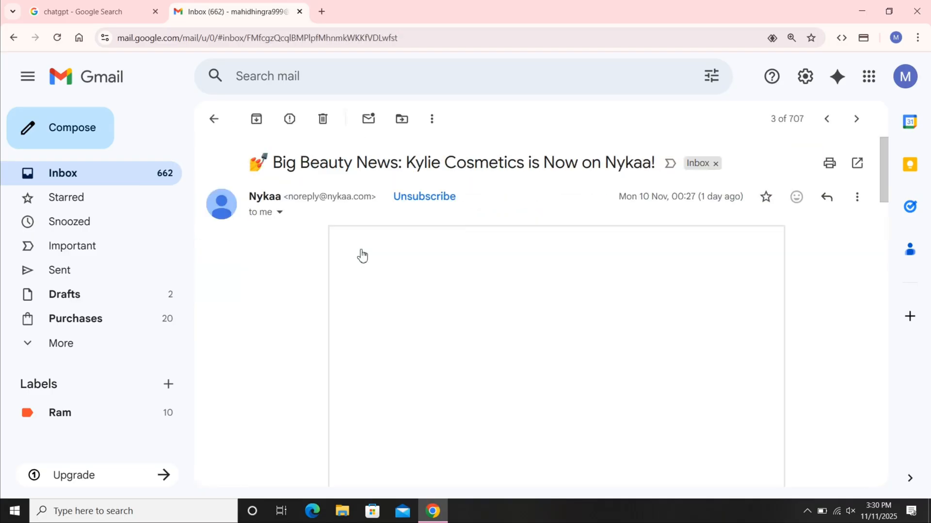
pyautogui.click(214, 119)
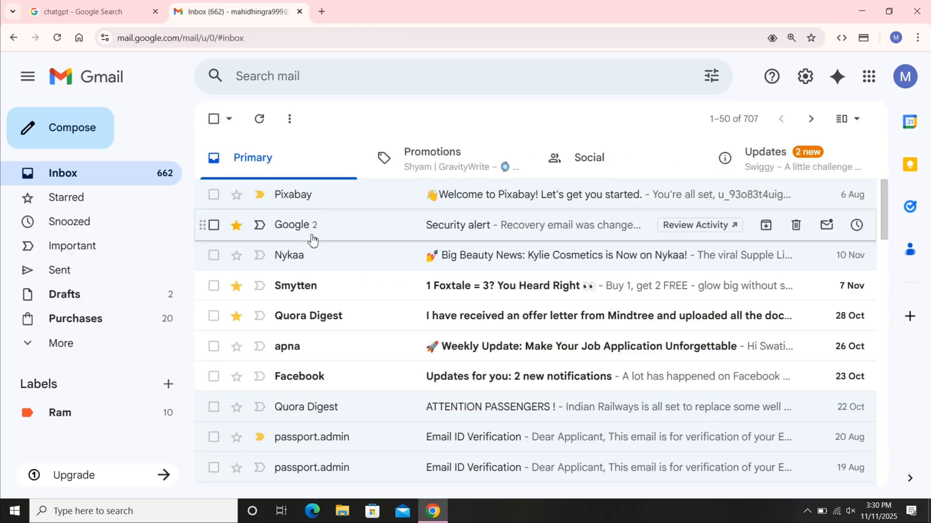
pyautogui.click(325, 249)
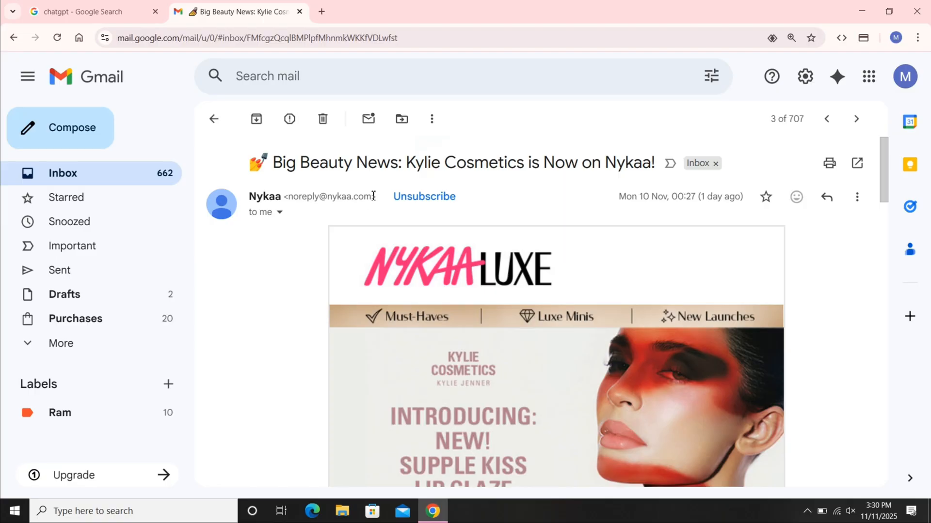
pyautogui.moveTo(373, 195); pyautogui.dragTo(295, 197)
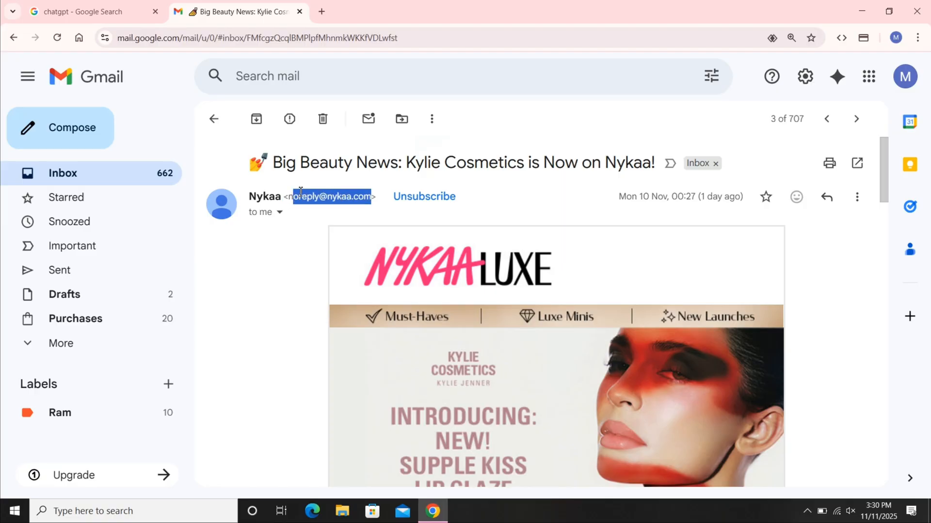
# - Create a new top-level label named NYKA
pyautogui.click(431, 118)
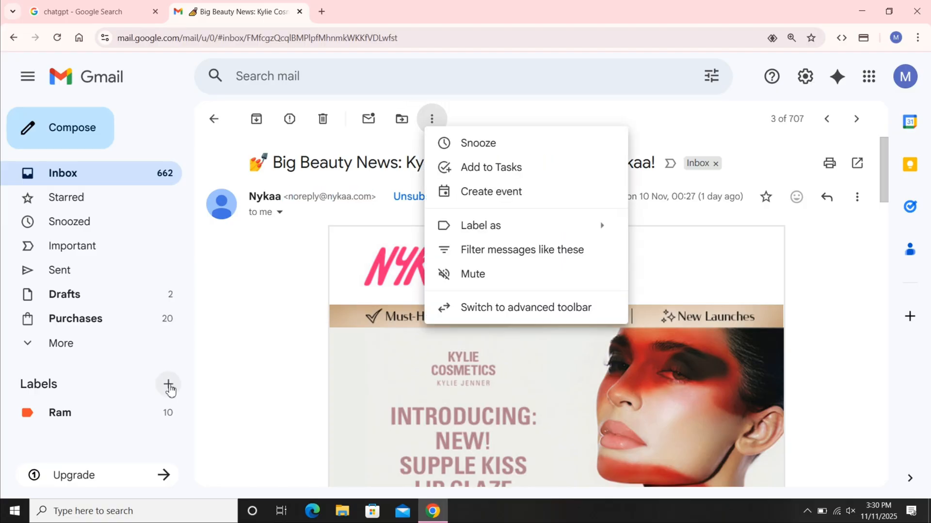
pyautogui.click(168, 385)
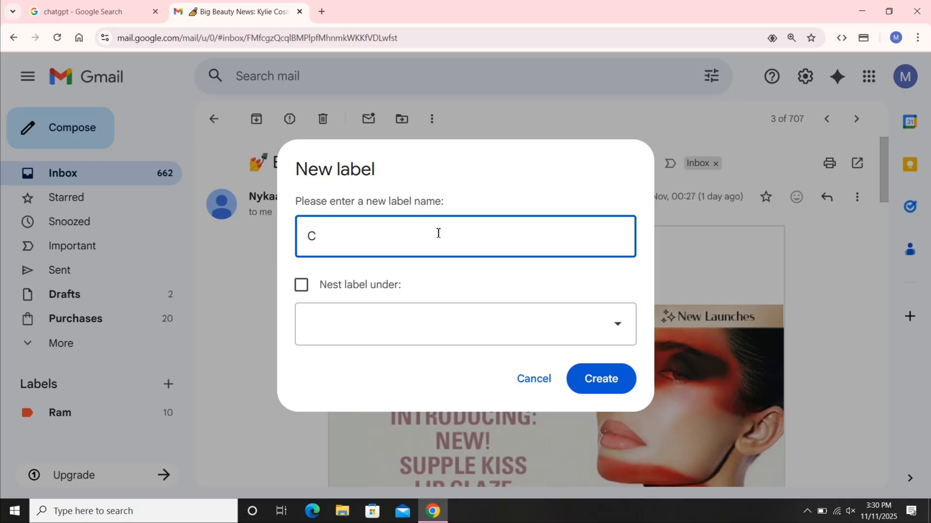
pyautogui.press('BackSpace')
pyautogui.write('NYKA')
pyautogui.click(623, 380)
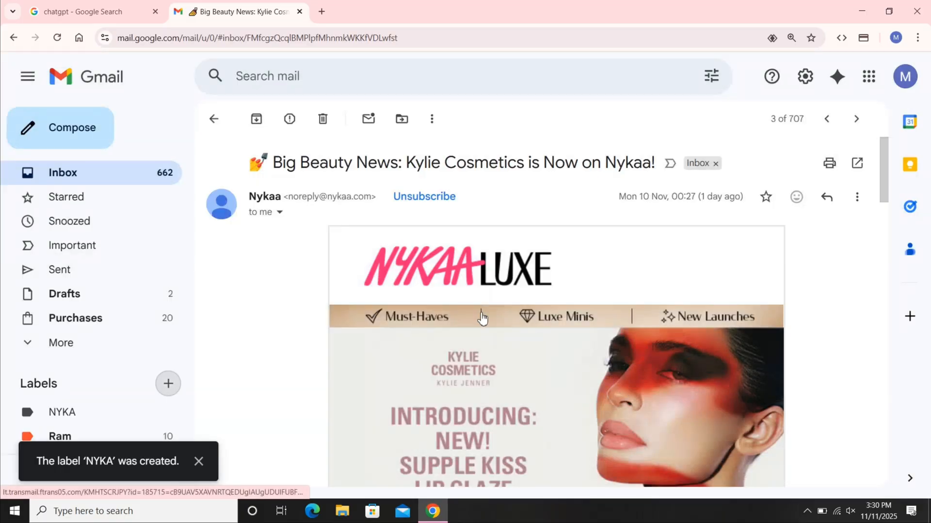
# - Set the NYKA label's colour to the lighter solid green
pyautogui.moveTo(76, 416)
pyautogui.click(172, 418)
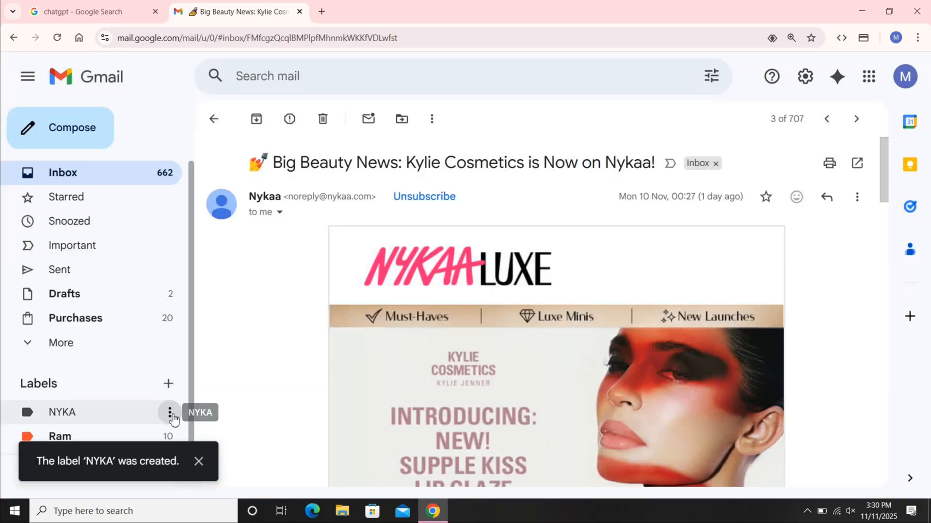
pyautogui.moveTo(239, 127)
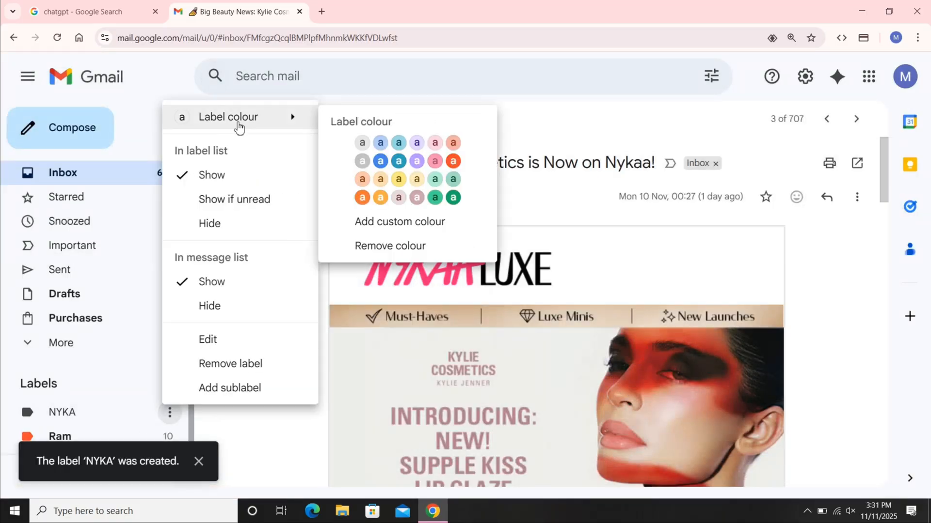
pyautogui.click(436, 198)
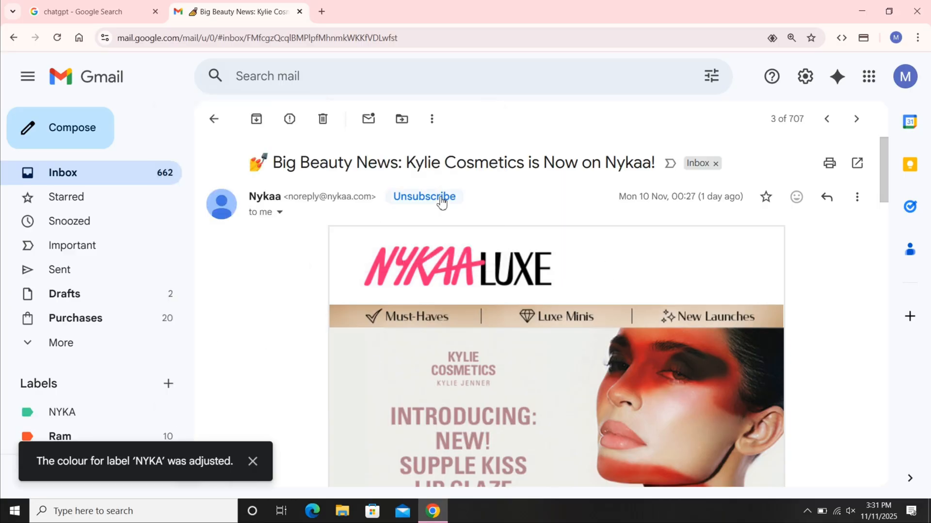
# - Apply the NYKA label to the open Nykaa email and check it in the inbox and the label's message list
pyautogui.click(431, 118)
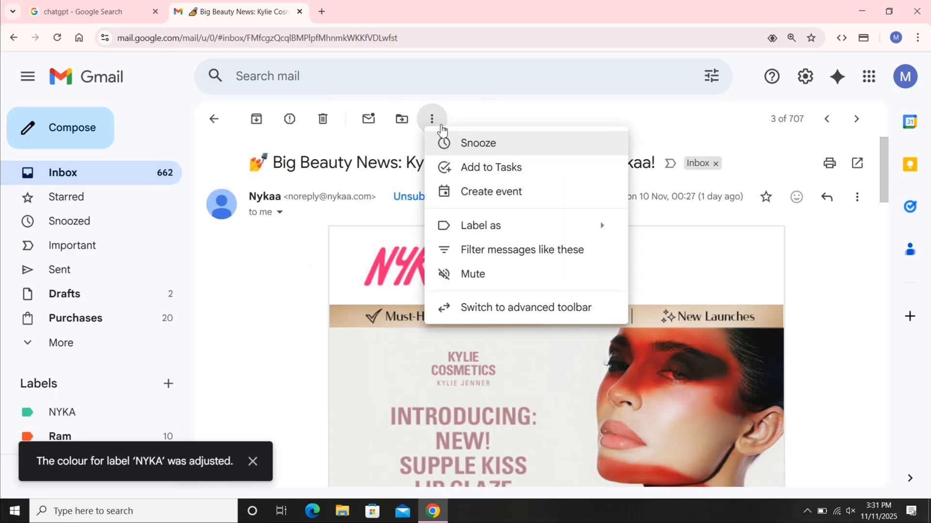
pyautogui.moveTo(474, 231)
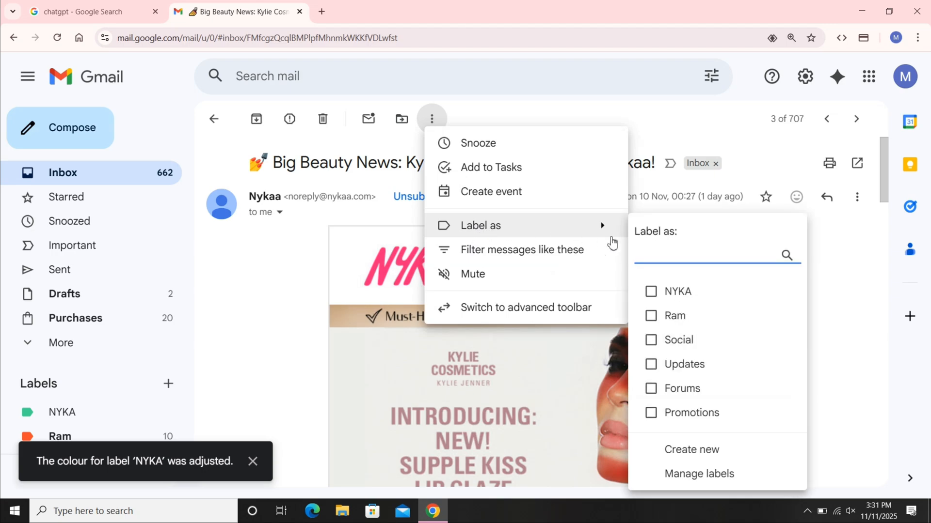
pyautogui.click(676, 297)
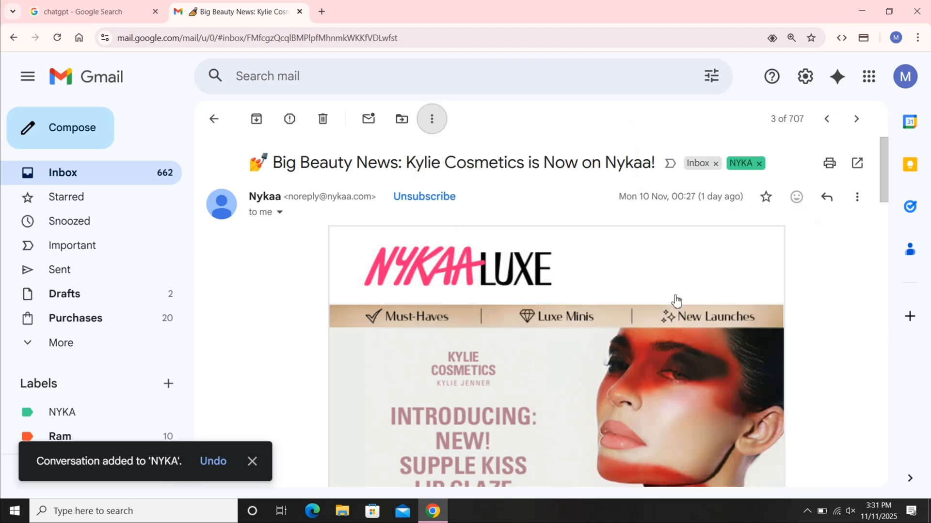
pyautogui.click(64, 173)
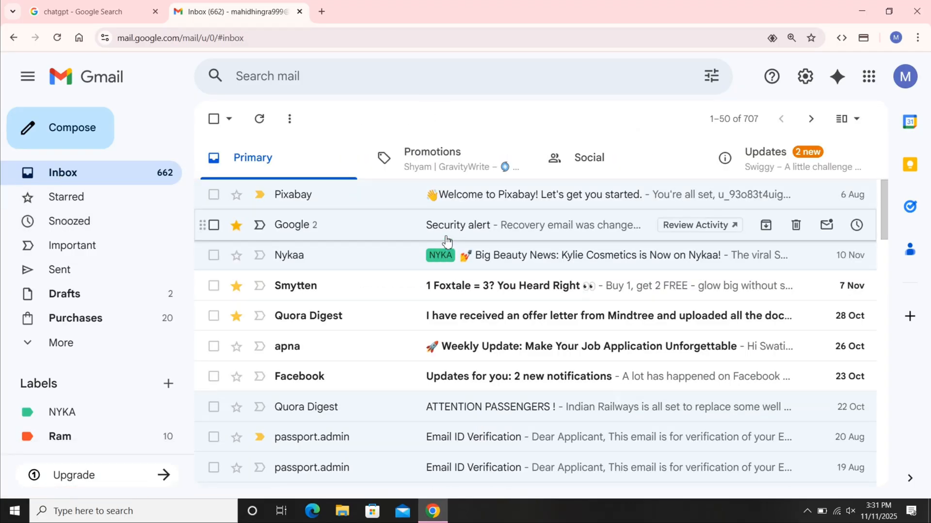
pyautogui.click(121, 420)
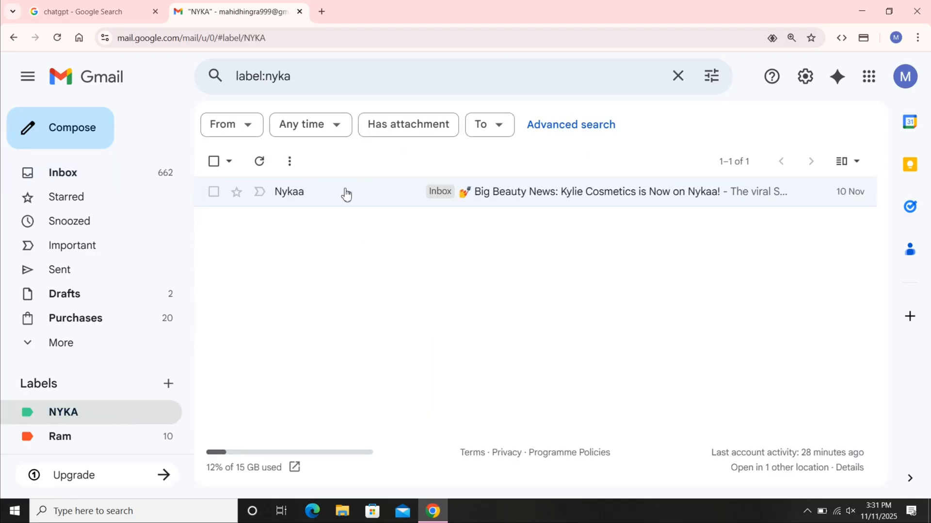
# - Return to the inbox, open the "Big Beauty News" email from Nykaa and start a filter for messages like it
pyautogui.click(215, 194)
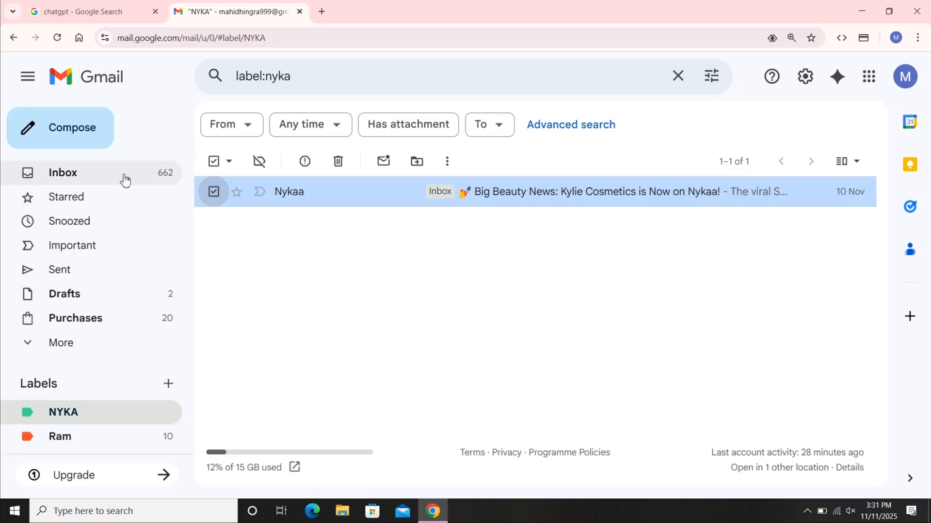
pyautogui.click(105, 175)
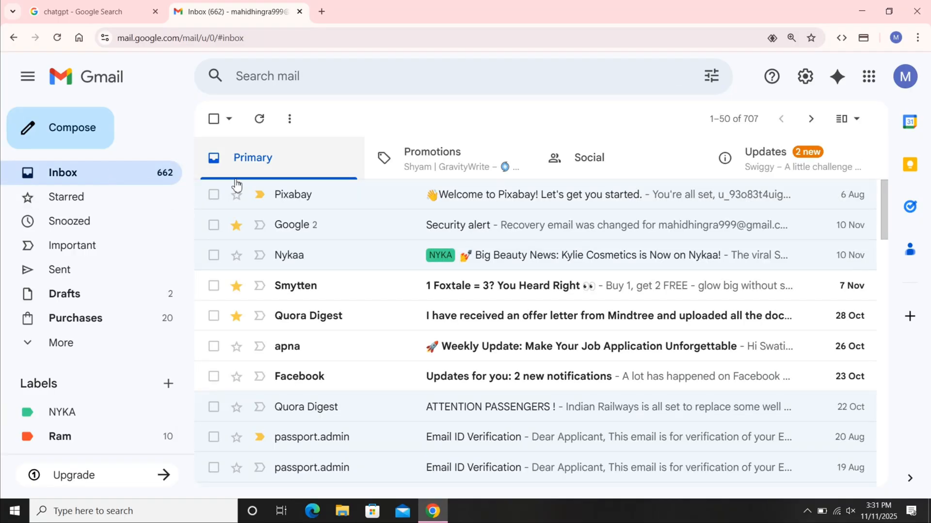
pyautogui.click(329, 254)
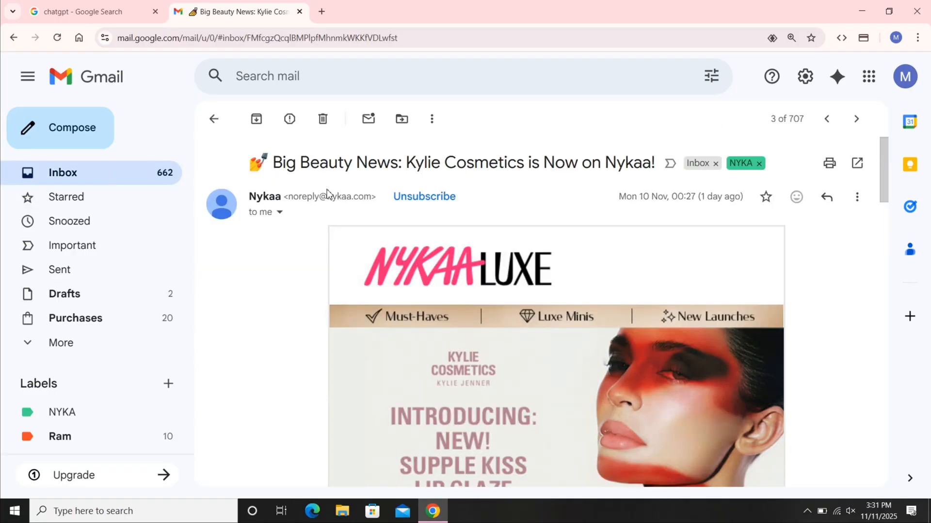
pyautogui.click(432, 127)
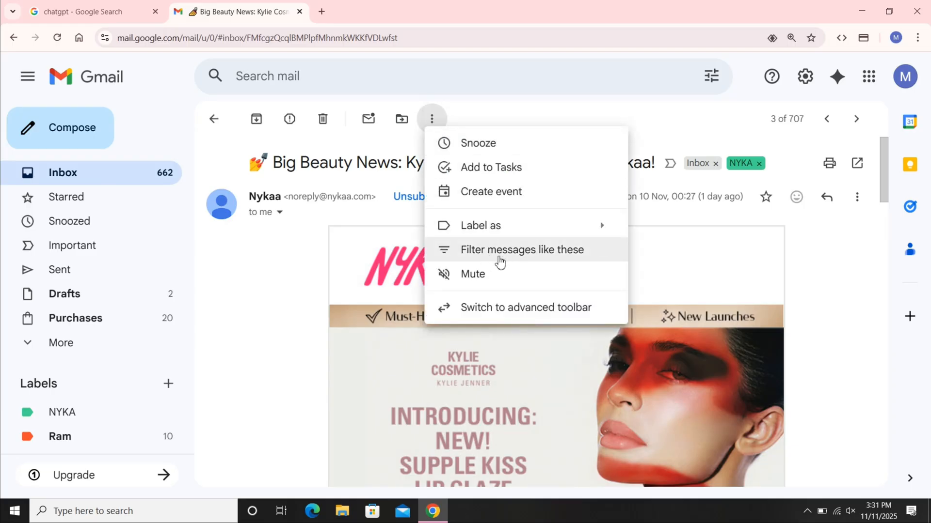
pyautogui.moveTo(513, 238)
pyautogui.click(529, 253)
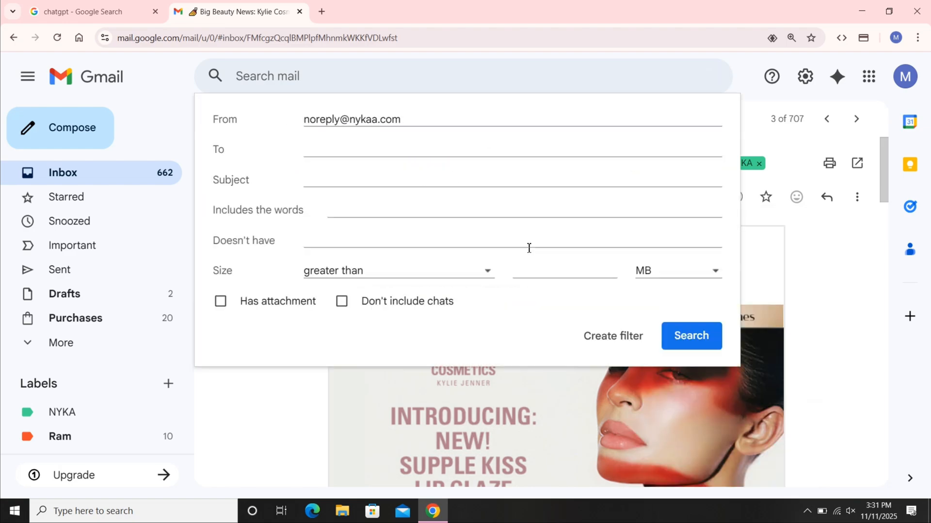
# - Keep the Nykaa sender address as the filter's only criterion, leaving the other fields empty, and continue to the filter's actions
pyautogui.click(420, 120)
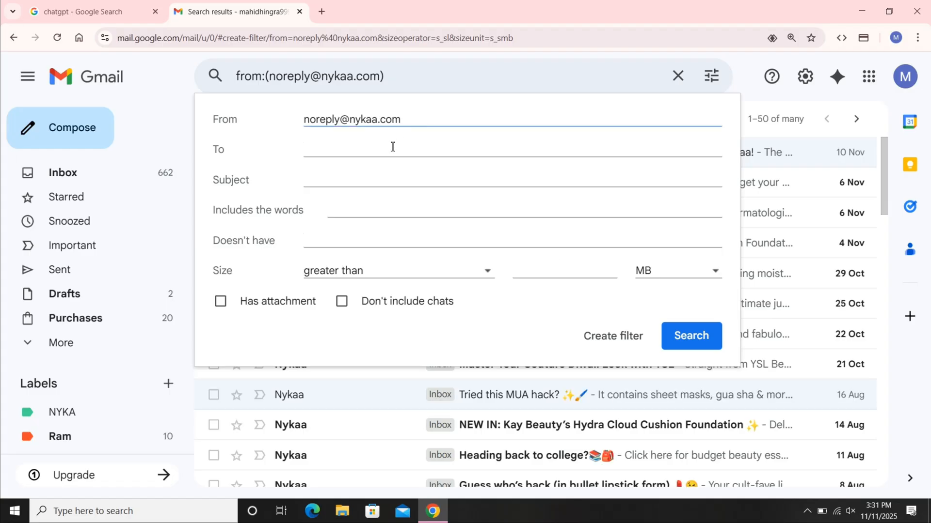
pyautogui.click(373, 154)
pyautogui.click(355, 176)
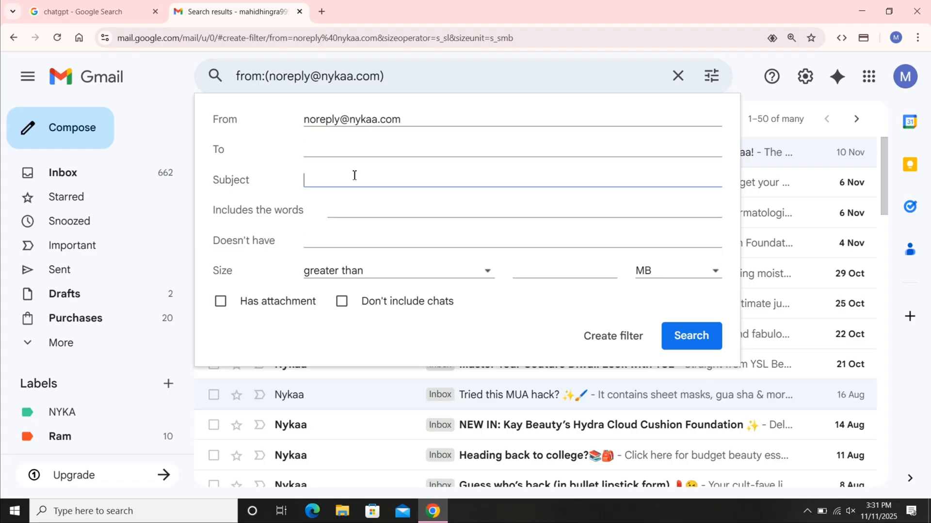
pyautogui.click(363, 216)
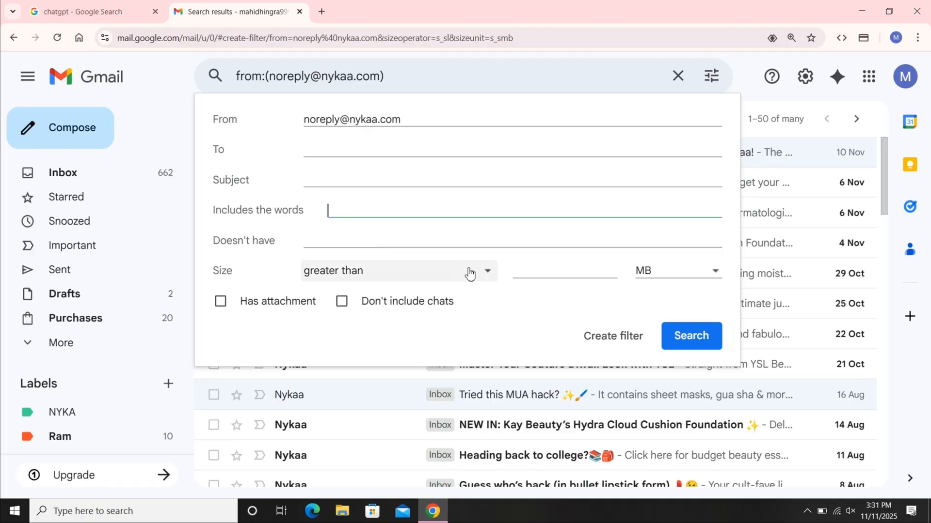
pyautogui.click(624, 347)
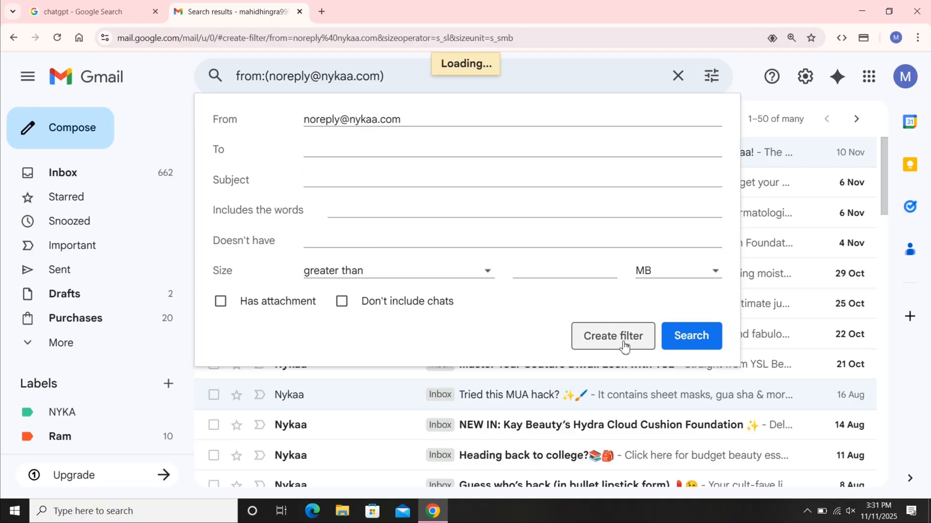
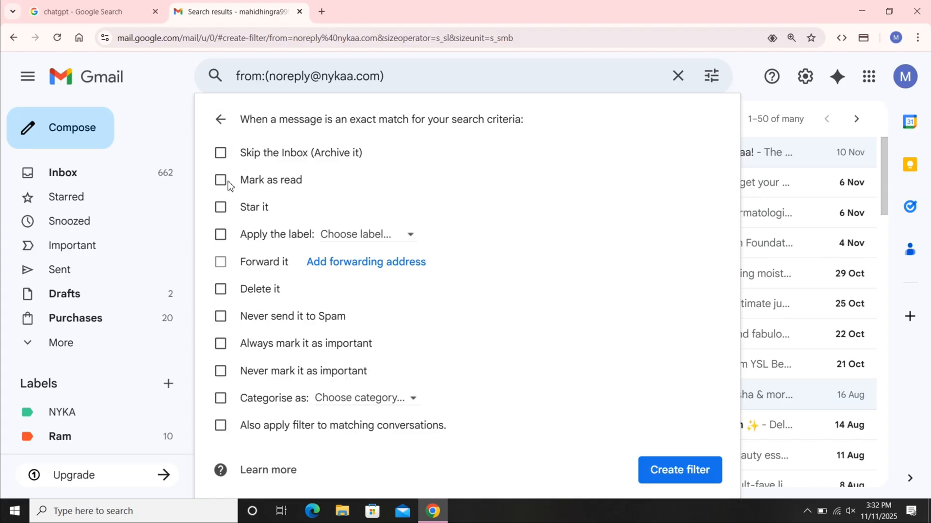
# - Create the filter so it applies the NYKA label and also covers matching conversations, and check the label's message list
pyautogui.click(221, 235)
pyautogui.click(220, 426)
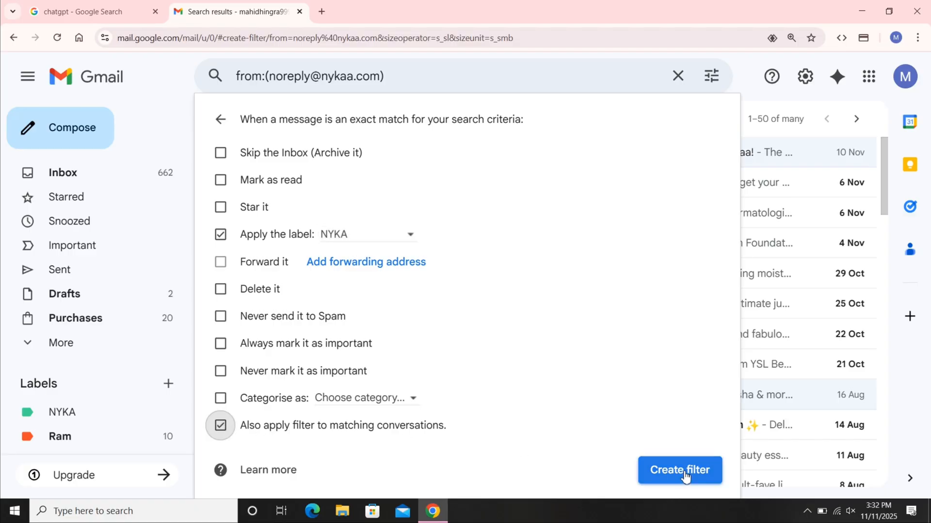
pyautogui.click(684, 475)
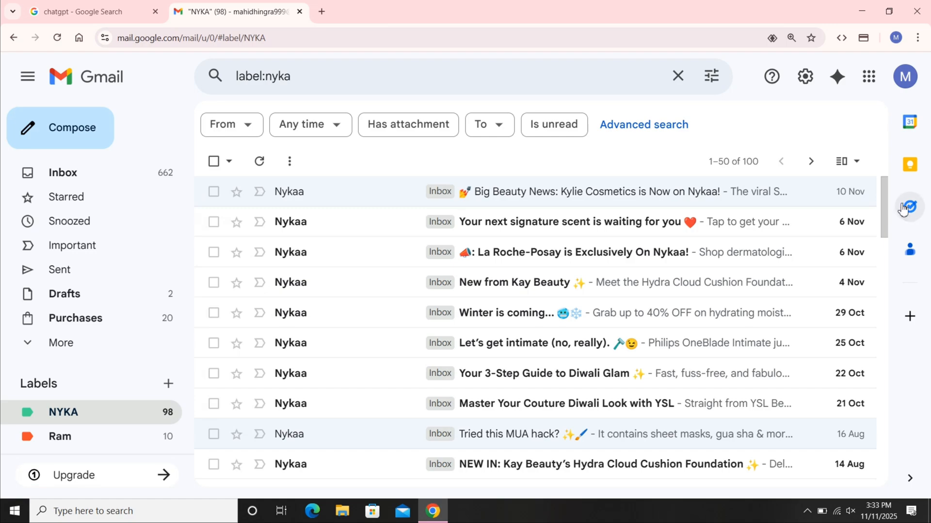
pyautogui.moveTo(888, 202); pyautogui.dragTo(898, 157)
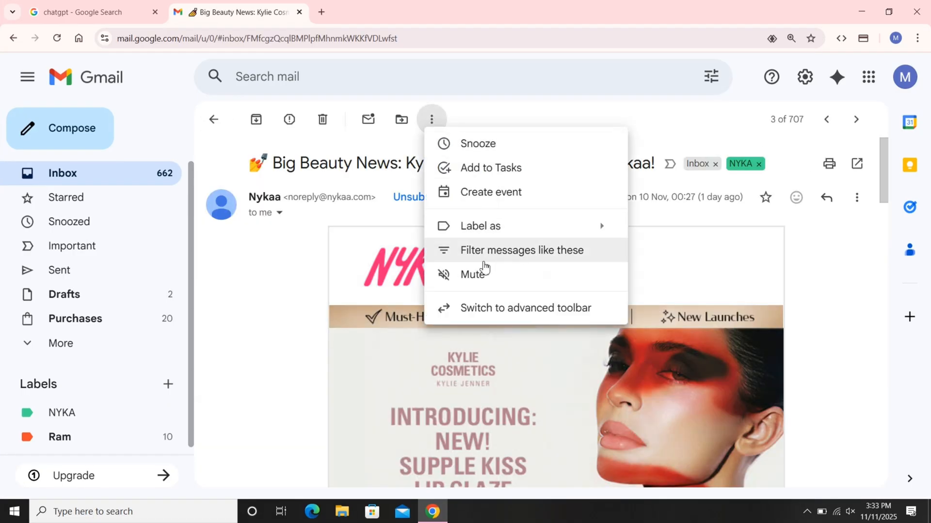
# - Set up another filter for the Nykaa sender's messages that skips the inbox, and look through the inbox list
pyautogui.click(483, 264)
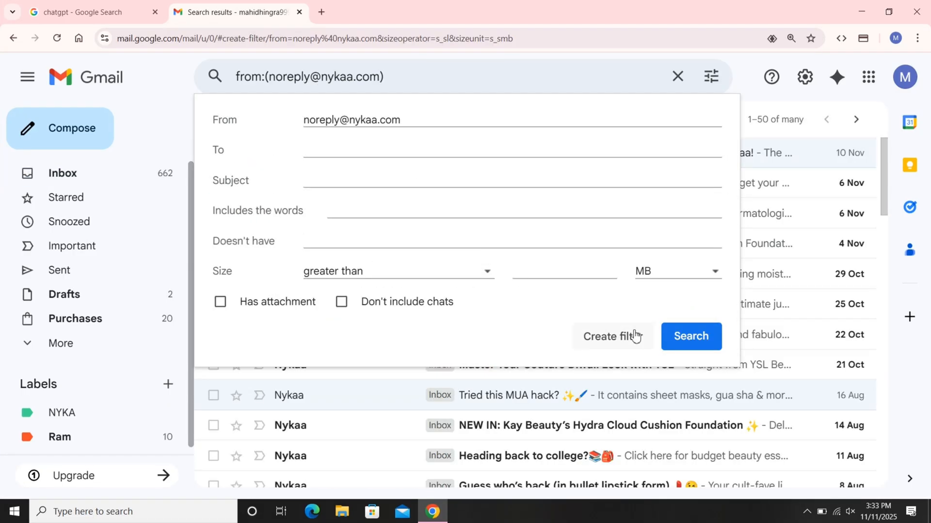
pyautogui.click(634, 336)
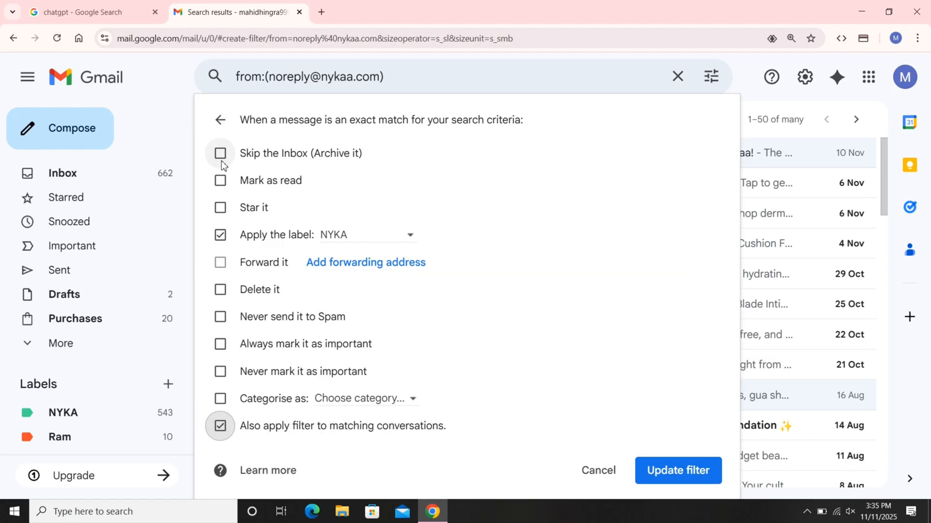
pyautogui.click(221, 160)
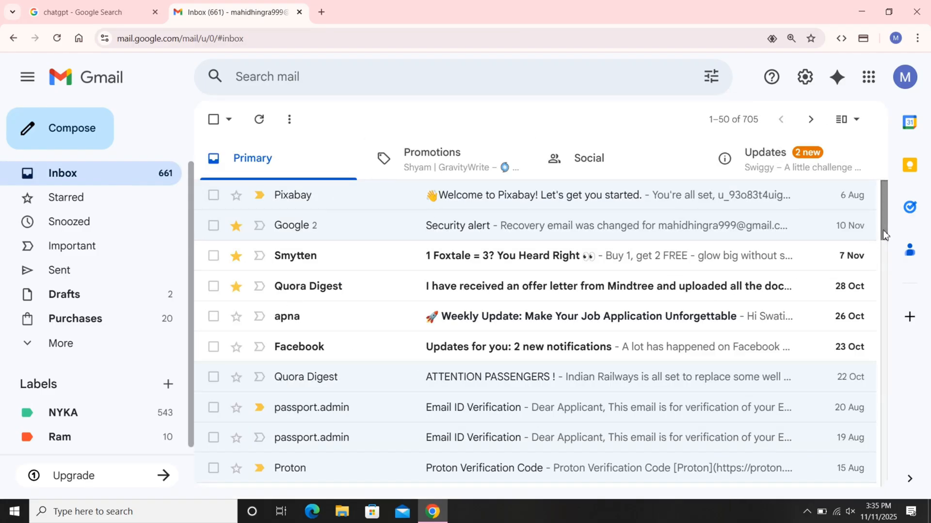
pyautogui.moveTo(883, 230)
pyautogui.mouseDown()
pyautogui.moveTo(883, 394)
pyautogui.moveTo(878, 232)
pyautogui.mouseUp()
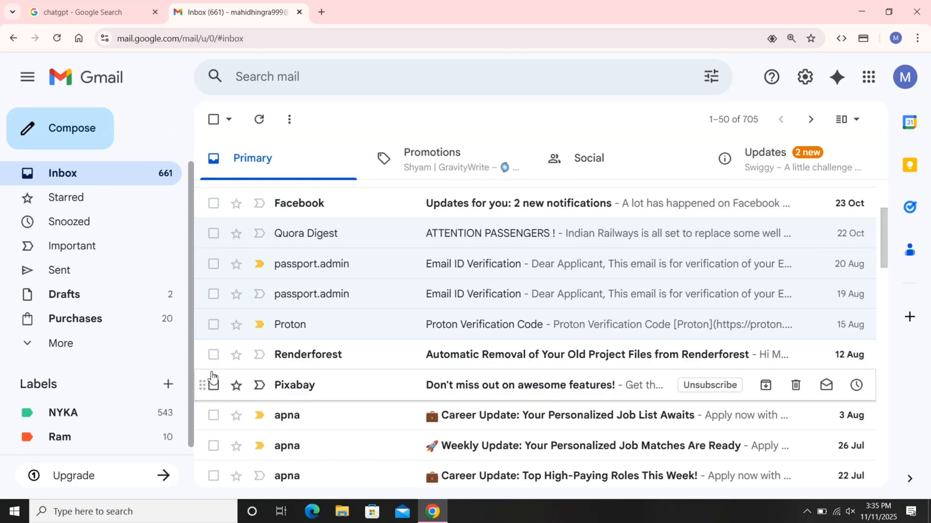
pyautogui.scroll(-1, 139, 409)
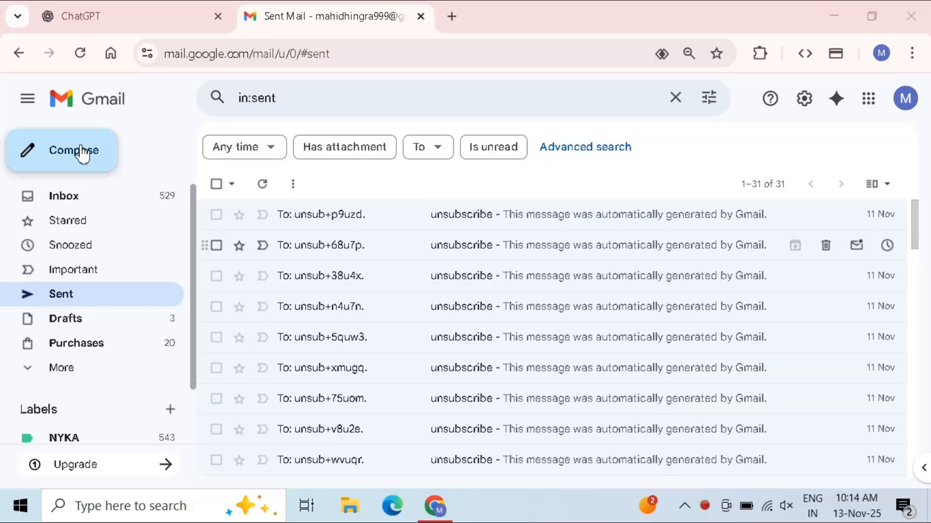
# - Start a new email in the full-size compose window and add the first suggested "mah" contact as recipient
pyautogui.click(50, 163)
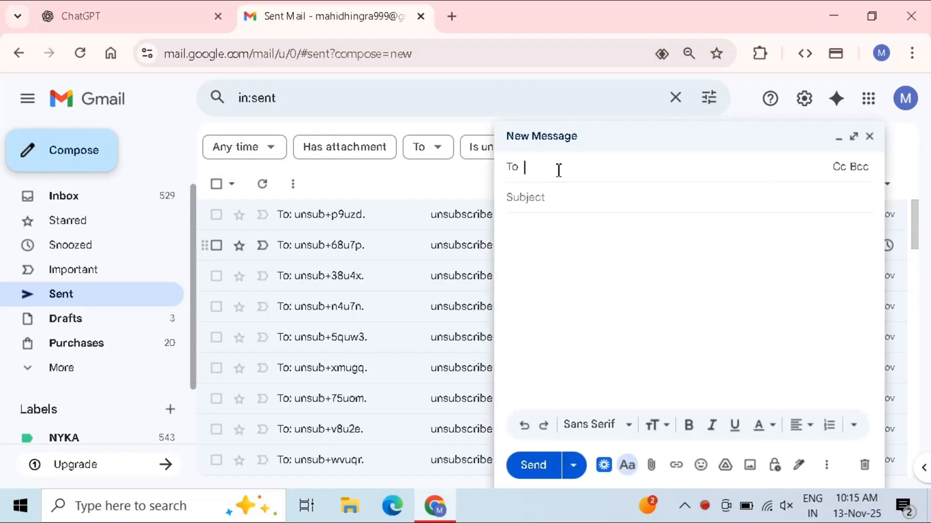
pyautogui.click(854, 137)
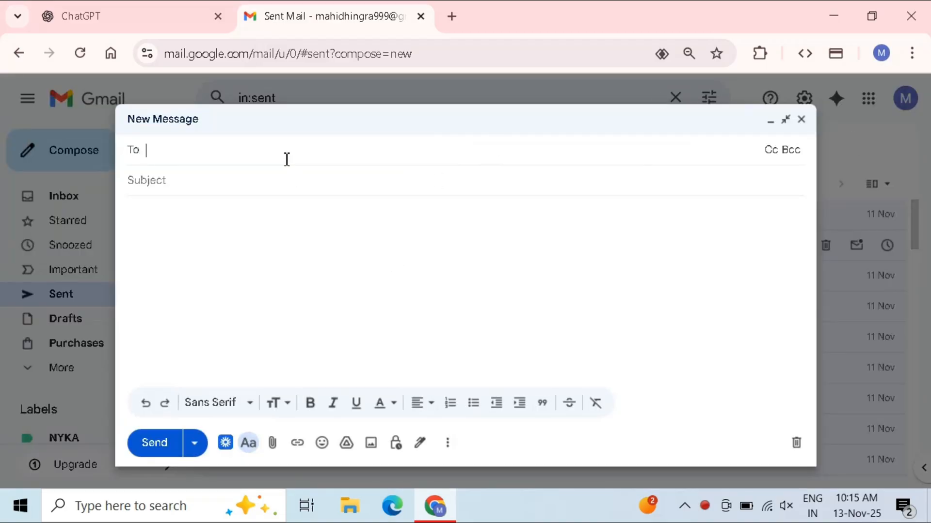
pyautogui.write('mah')
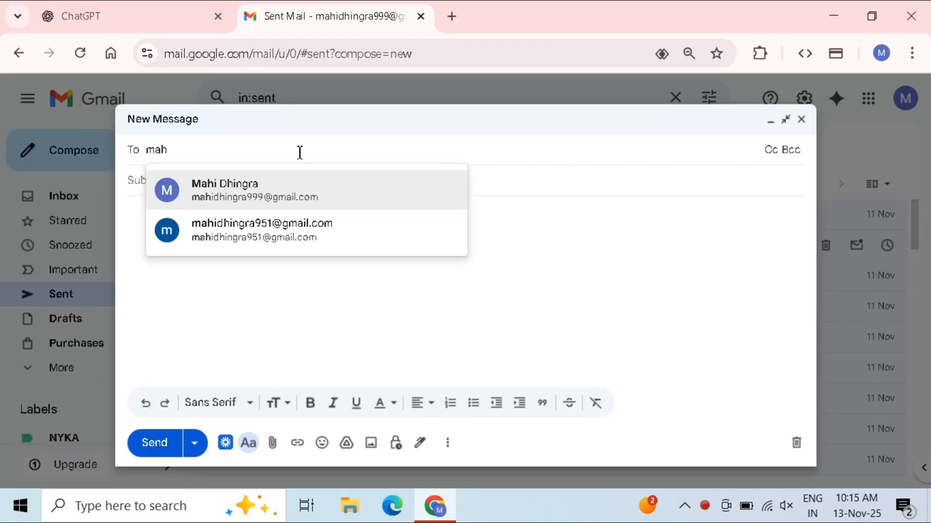
pyautogui.click(250, 207)
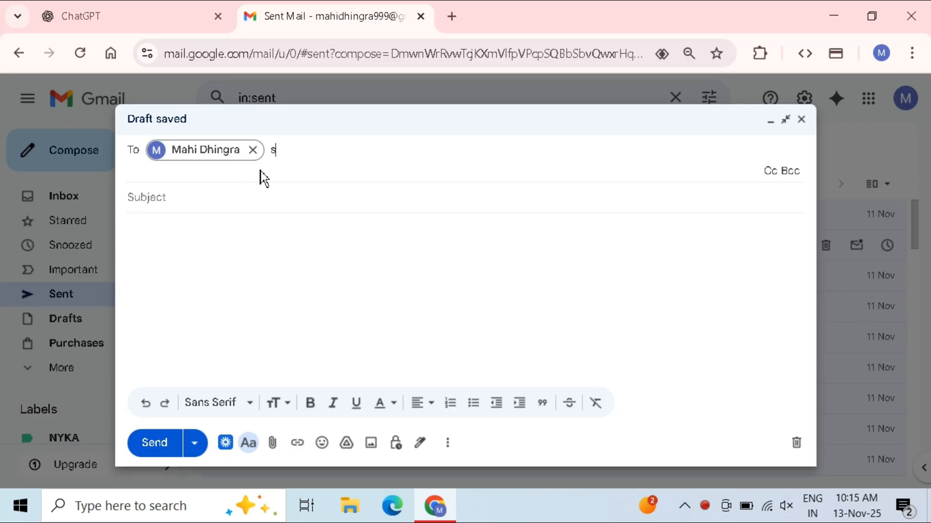
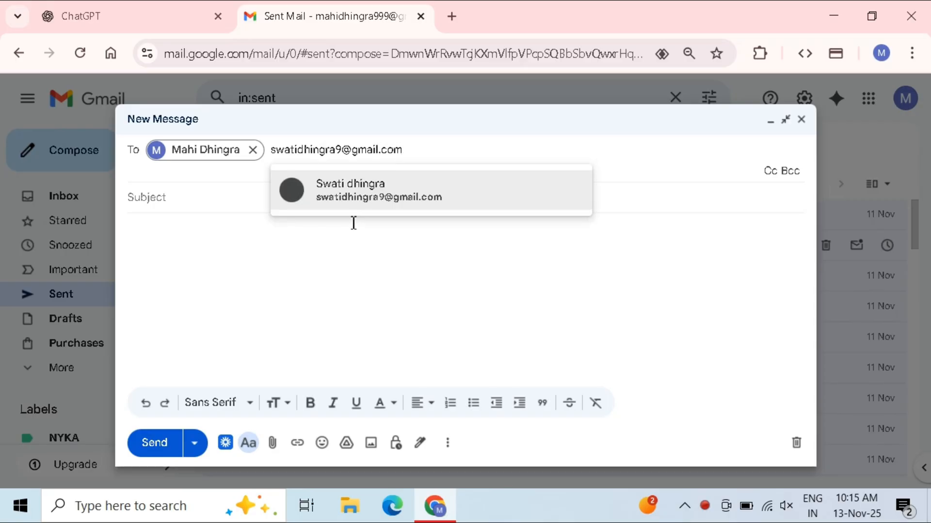
# - Add a second recipient to the new message by entering the contact's full email address
pyautogui.click(414, 188)
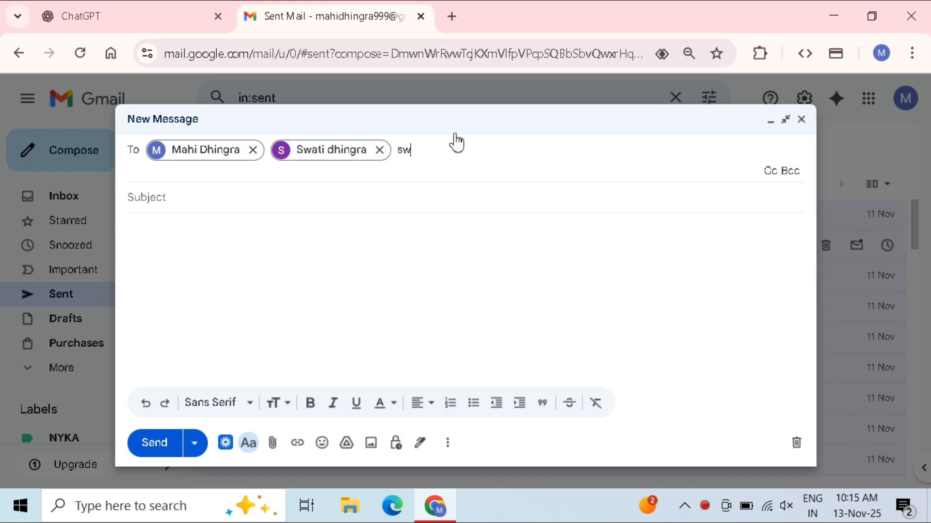
# - Add the suggested contact whose address starts with "web" as the third recipient
pyautogui.press('BackSpace')
pyautogui.press('BackSpace')
pyautogui.press('BackSpace')
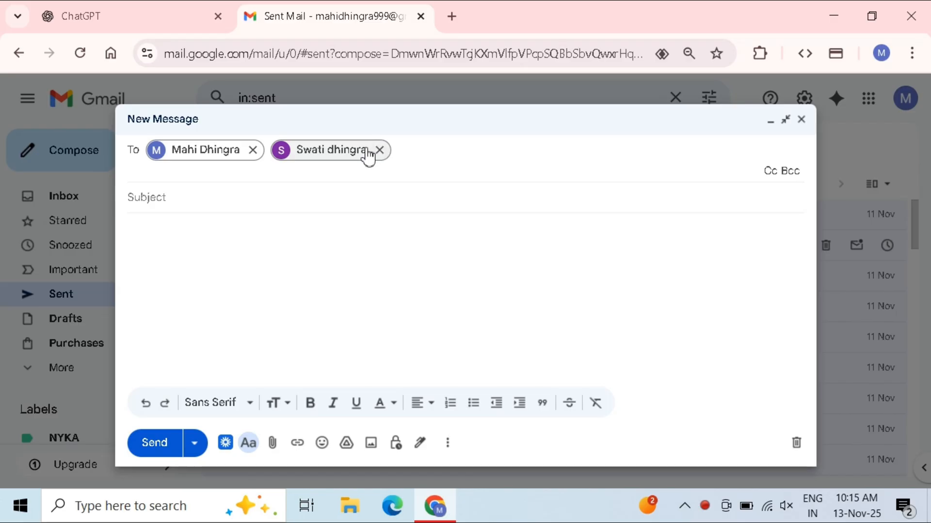
pyautogui.write('web')
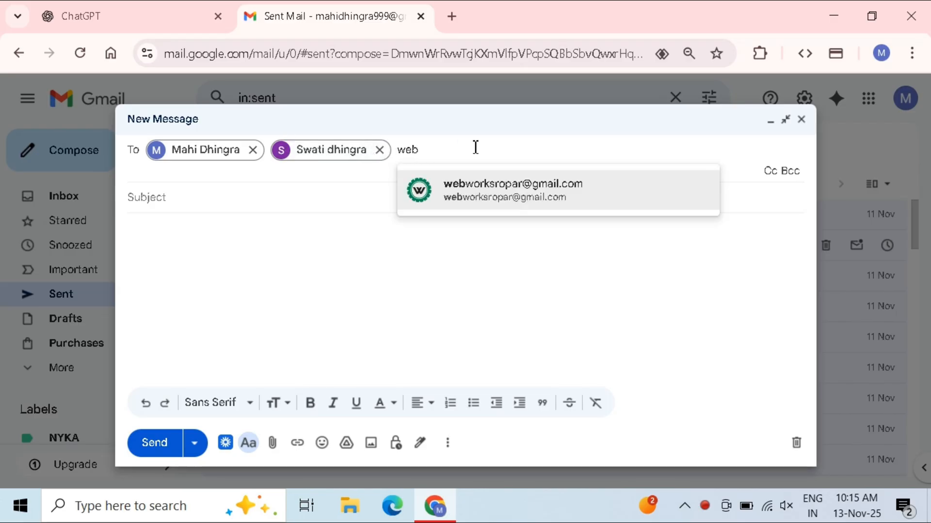
pyautogui.click(471, 189)
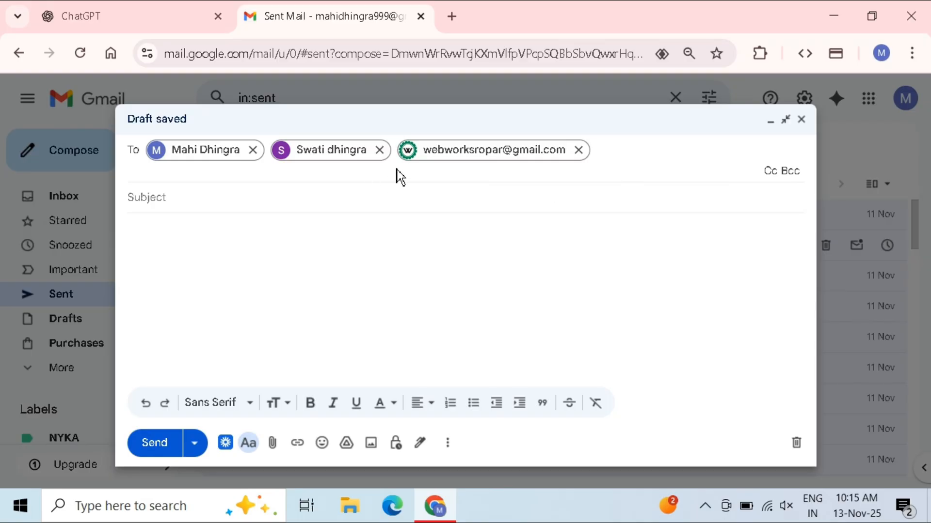
# - Remove the third and second recipients from the message, keeping only the first one
pyautogui.click(578, 151)
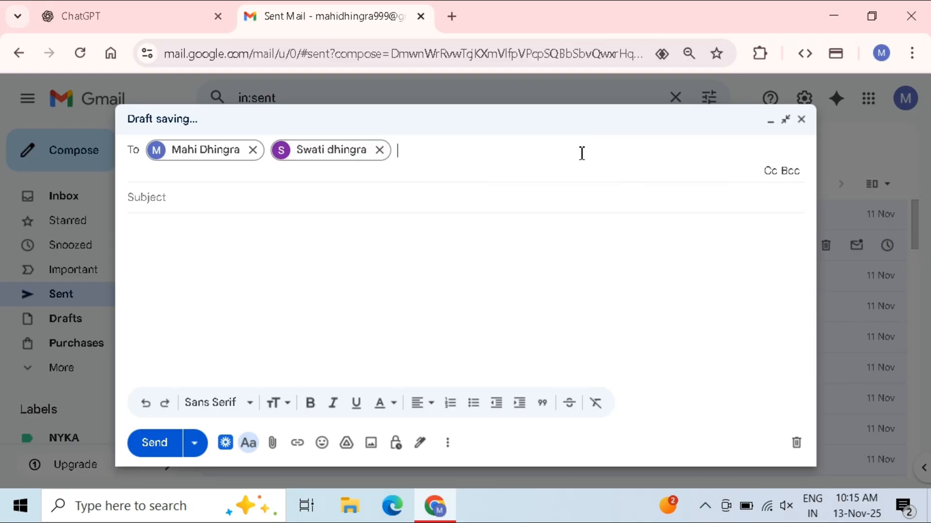
pyautogui.click(381, 150)
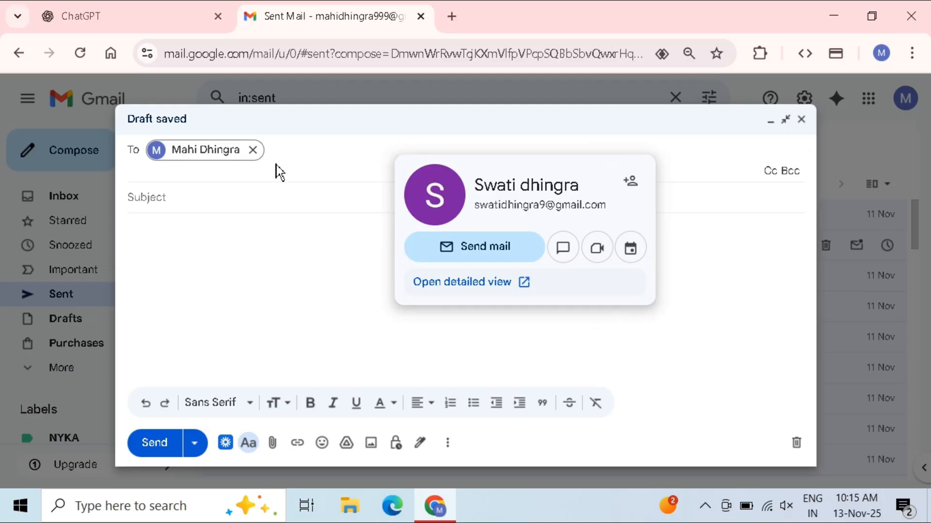
pyautogui.moveTo(240, 167)
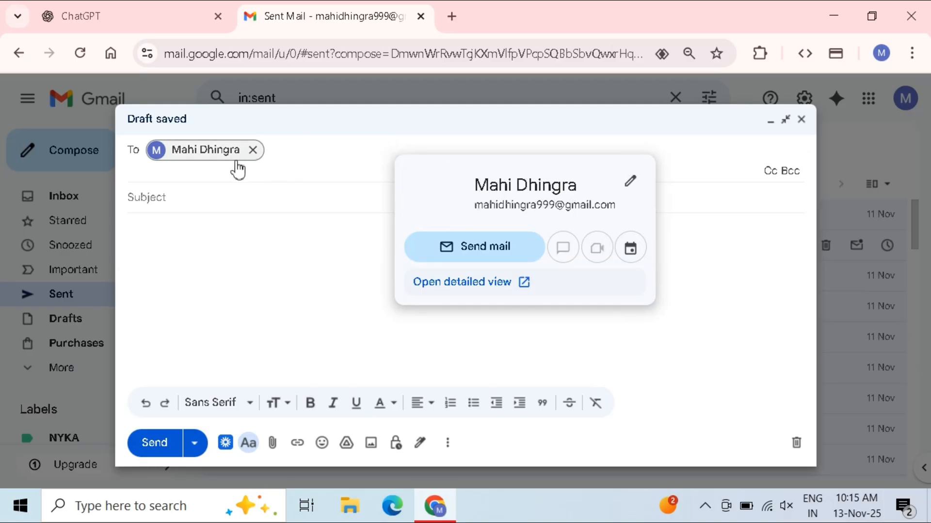
pyautogui.click(312, 147)
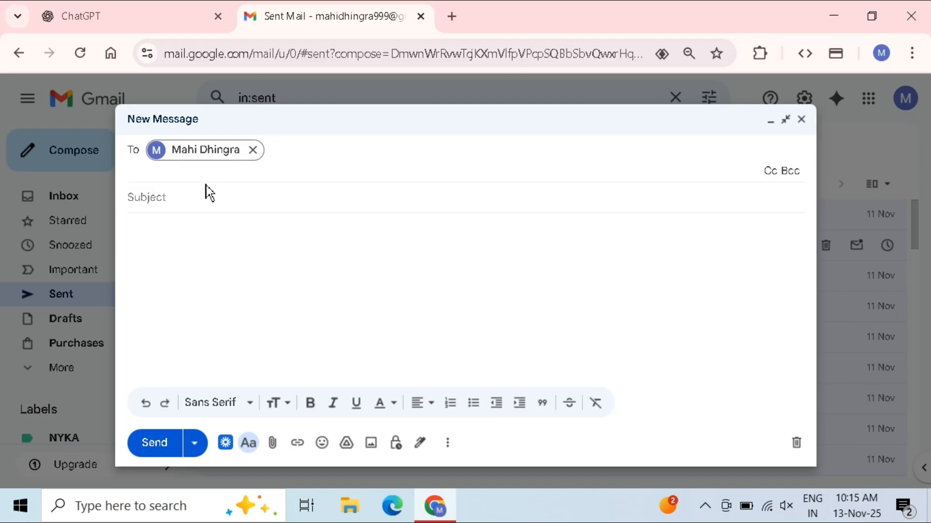
# - Enter "PPT PROJECT" as the email's subject
pyautogui.click(203, 198)
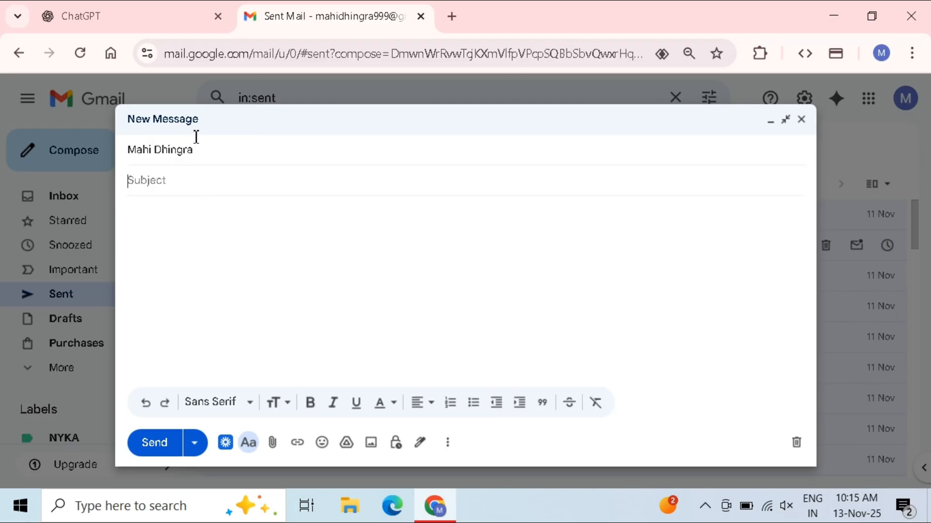
pyautogui.write('pp')
pyautogui.click(199, 137)
pyautogui.write('t')
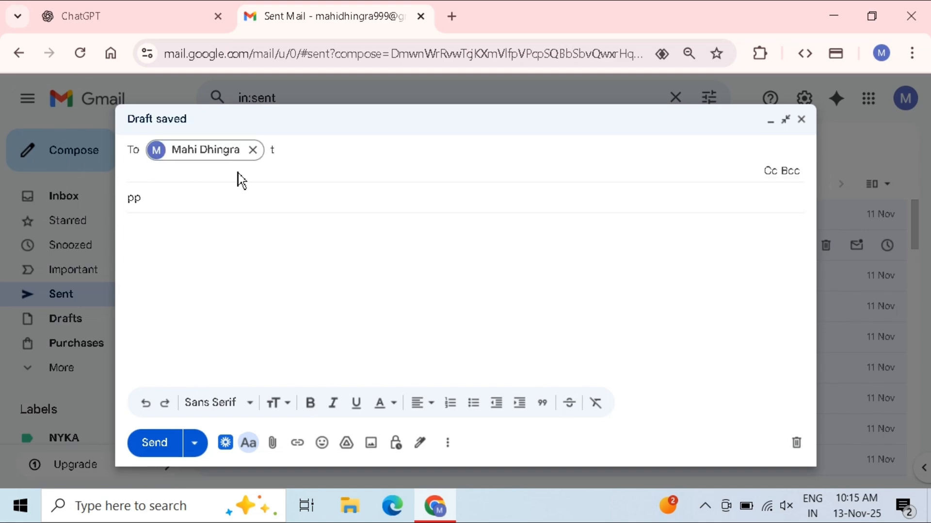
pyautogui.press('BackSpace')
pyautogui.click(164, 206)
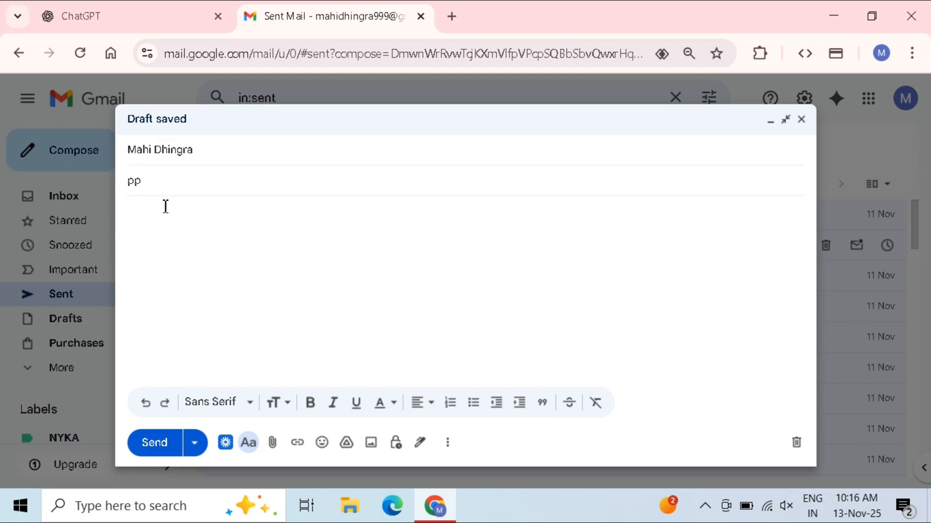
pyautogui.press('BackSpace')
pyautogui.press('BackSpace')
pyautogui.write('PPT PROJECT')
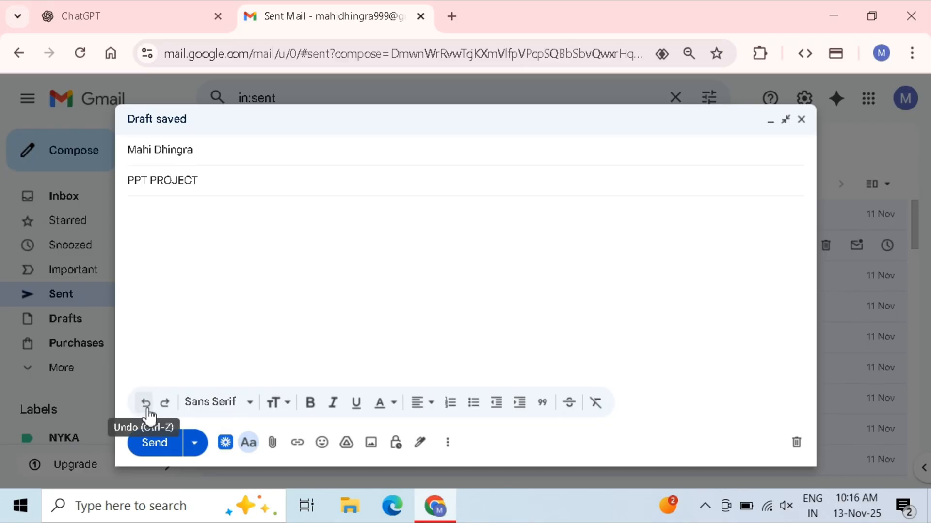
# - Write the message body: "HELLO MAM", the sender's first name as introduction, and "I SUBMITTED MY PPT TODAY"
pyautogui.press('Tab')
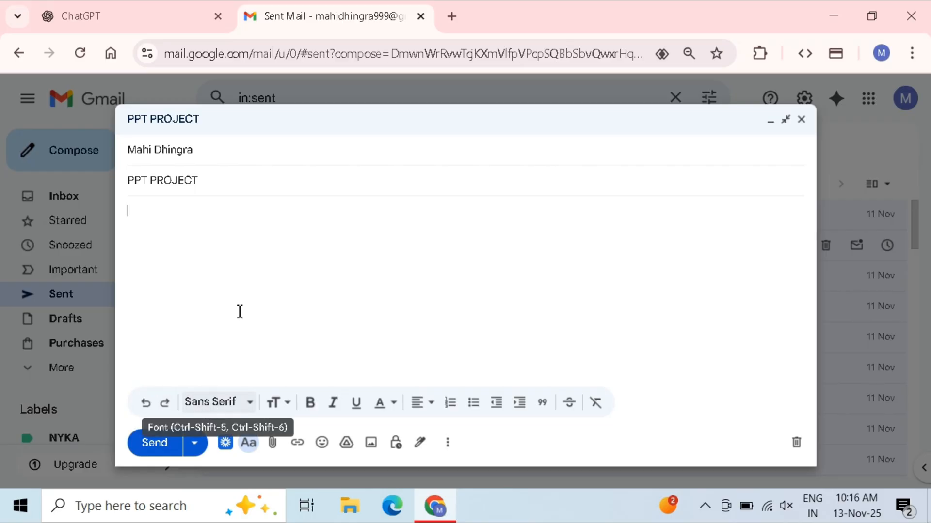
pyautogui.write('H')
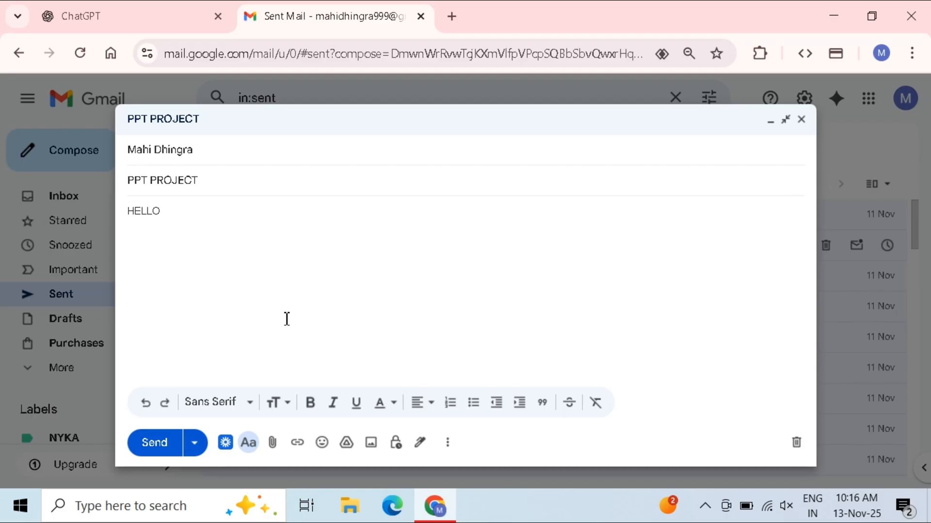
pyautogui.write('ELLO MAM')
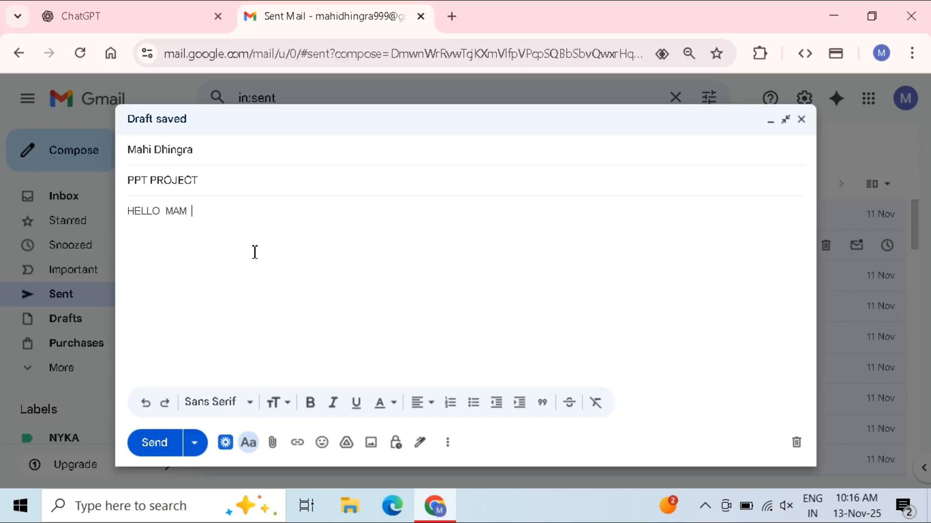
pyautogui.write('I AM SWATI I SUBM')
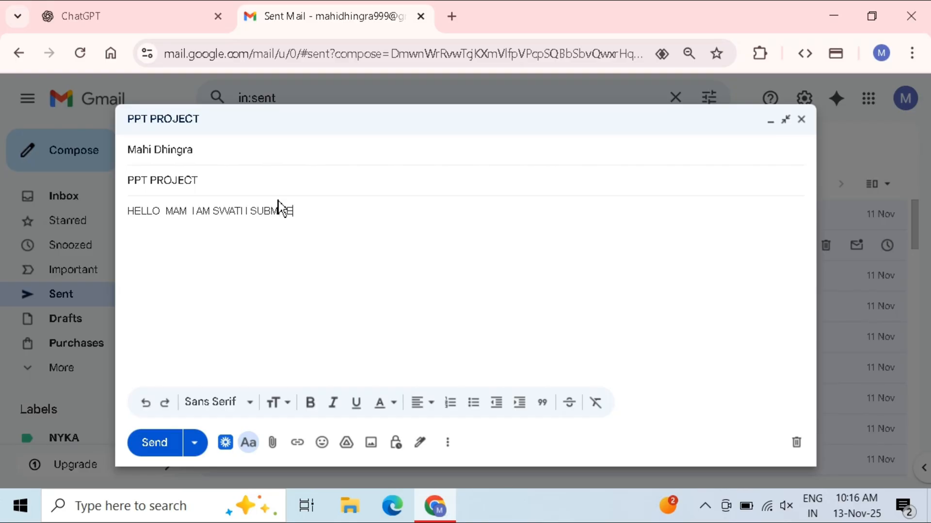
pyautogui.write('ITTED MY PPT TODAY')
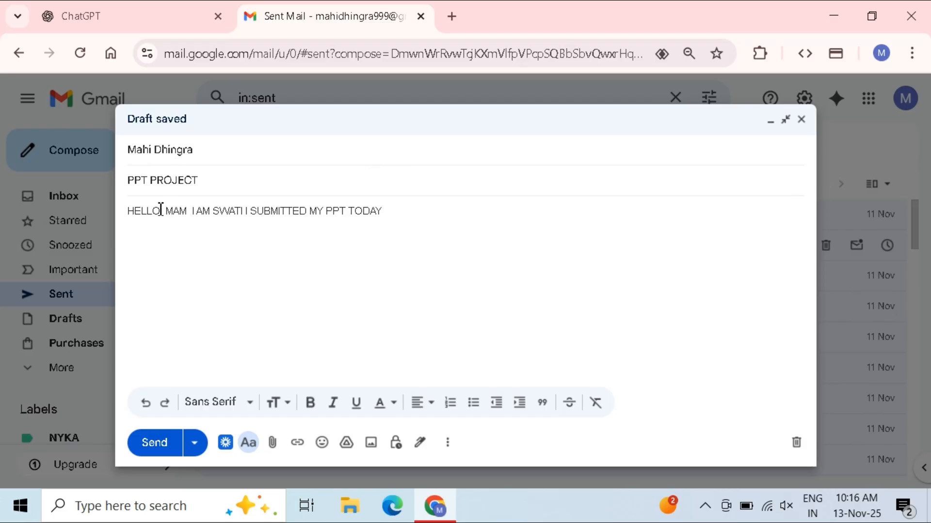
# - Put the text following the greeting "HELLO MAM" on a new line of its own
pyautogui.moveTo(132, 214); pyautogui.dragTo(199, 207)
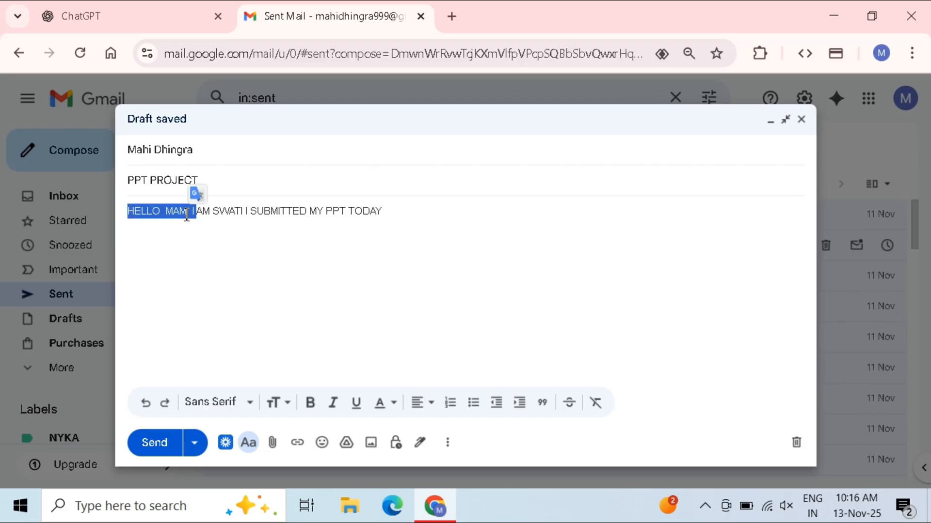
pyautogui.click(187, 215)
pyautogui.write(',')
pyautogui.press('BackSpace')
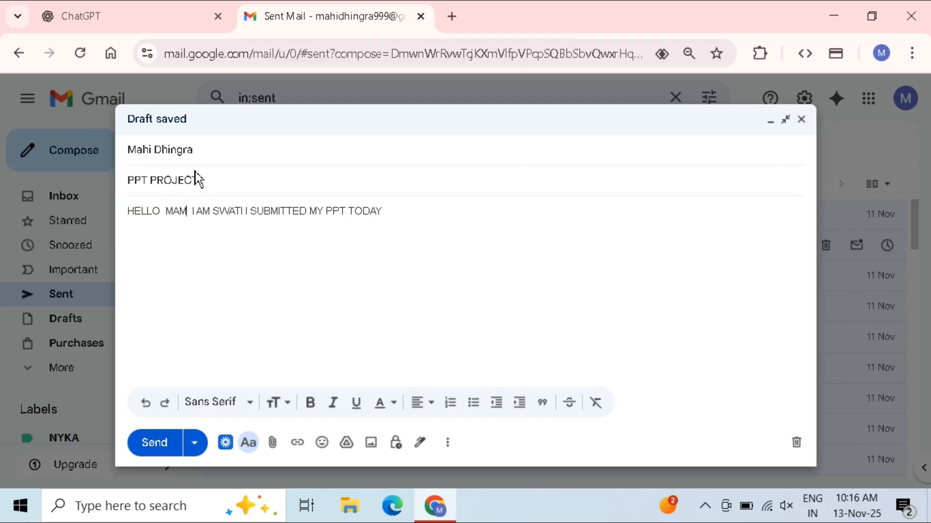
pyautogui.press('Return')
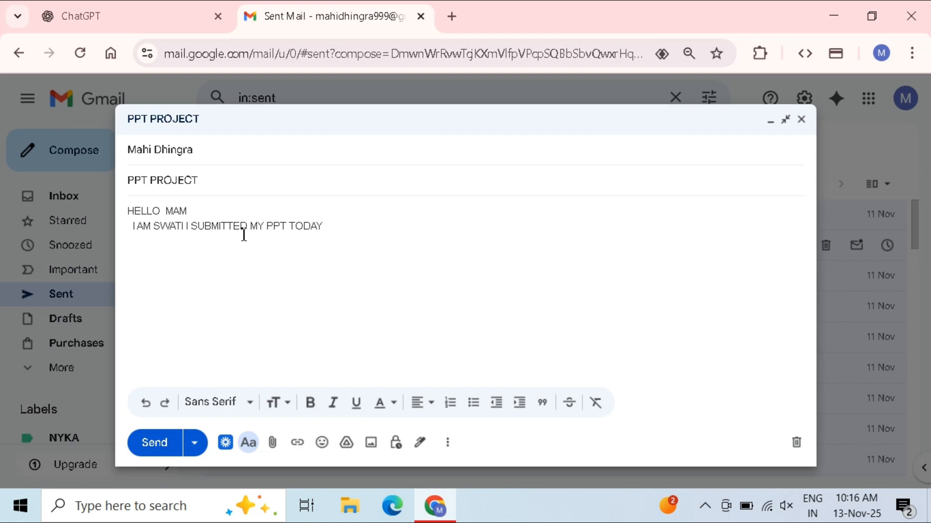
# - Shorten the word "SUBMITTED" in the message body to "SUBMITT"
pyautogui.moveTo(328, 228); pyautogui.dragTo(129, 213)
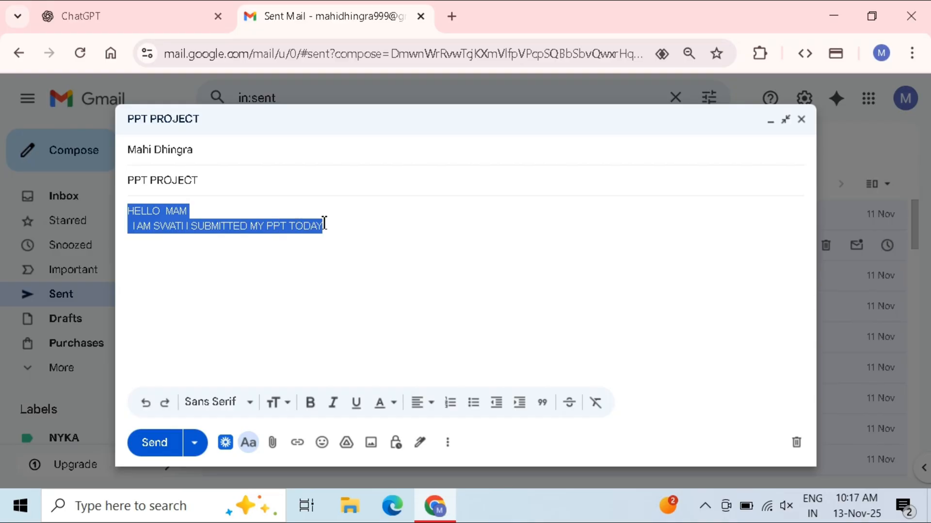
pyautogui.click(247, 228)
pyautogui.press('BackSpace')
pyautogui.press('BackSpace')
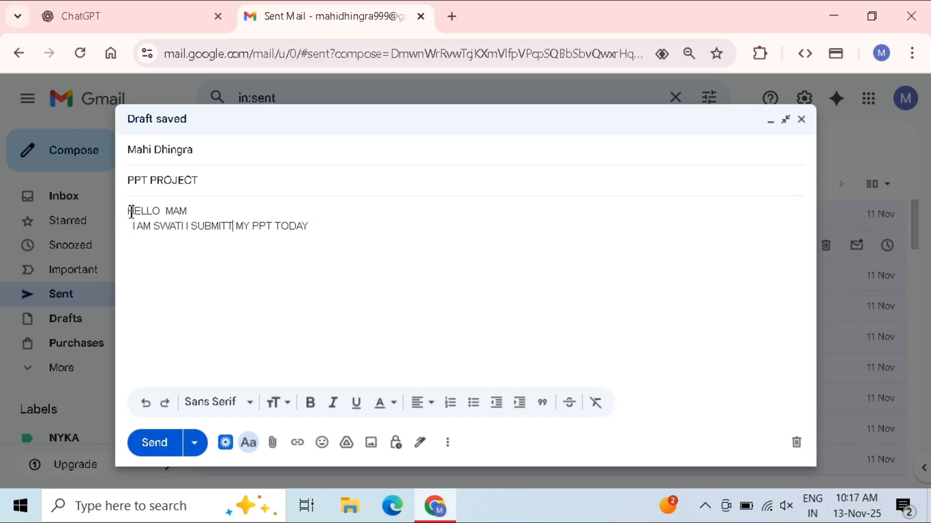
# - Change the font of the whole message body to Wide
pyautogui.moveTo(132, 212); pyautogui.dragTo(314, 240)
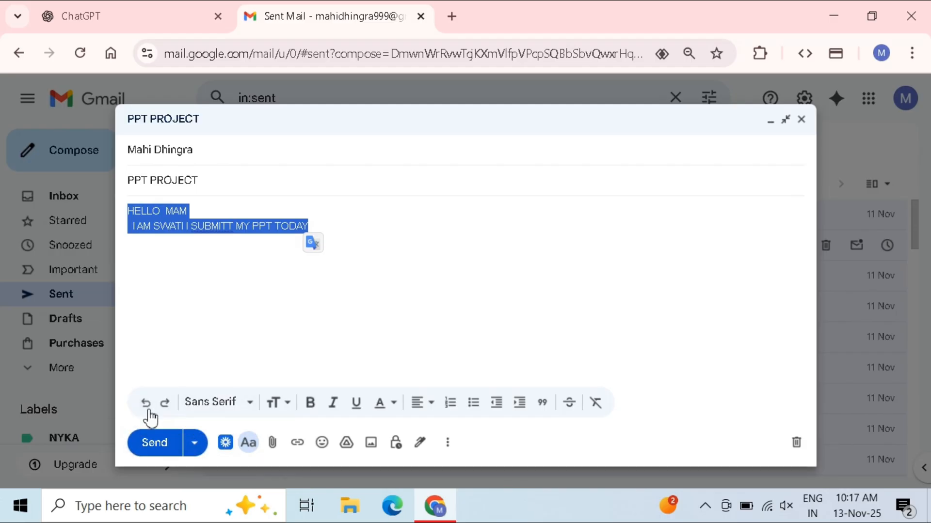
pyautogui.click(215, 402)
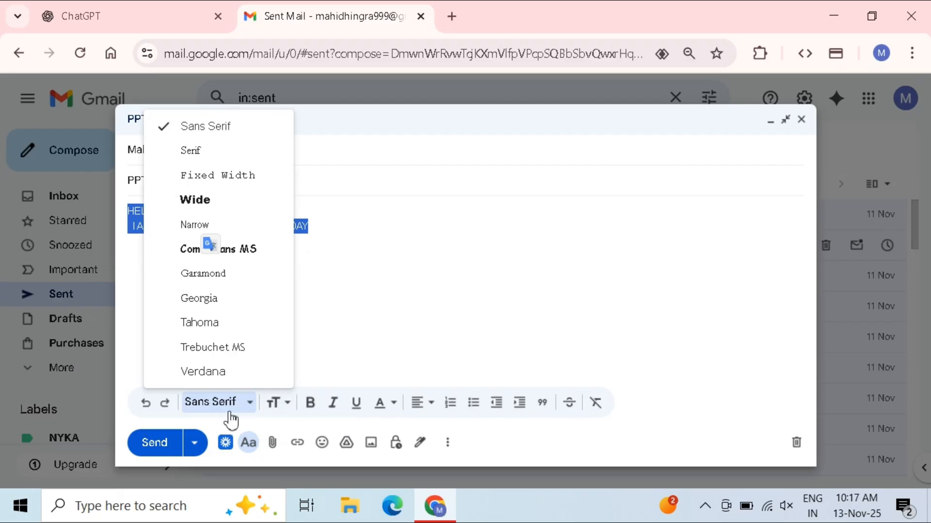
pyautogui.click(221, 201)
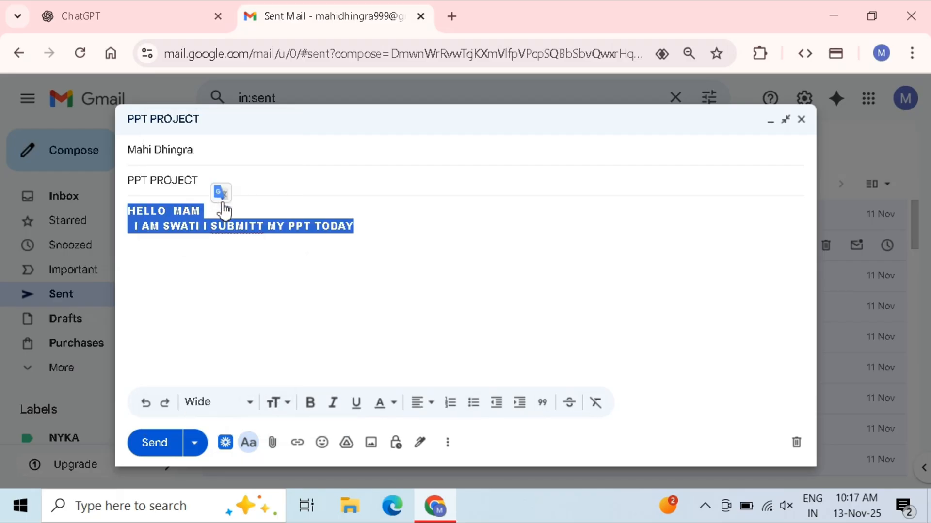
pyautogui.click(277, 276)
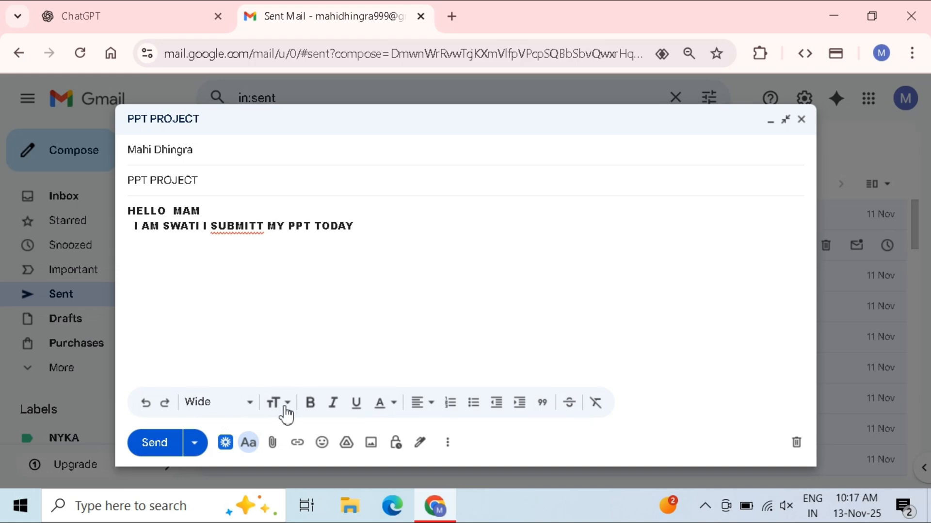
# - Change the font of both lines of the message body to Comic Sans MS
pyautogui.click(249, 402)
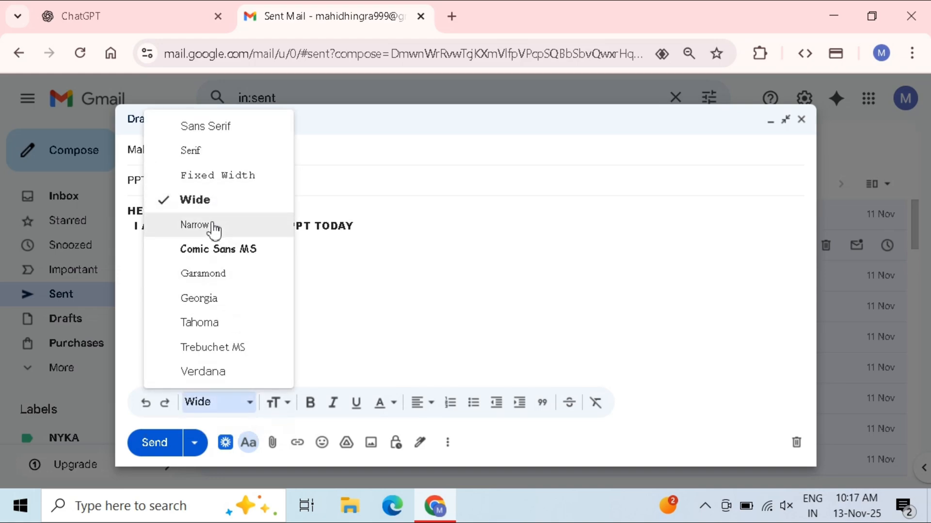
pyautogui.click(226, 253)
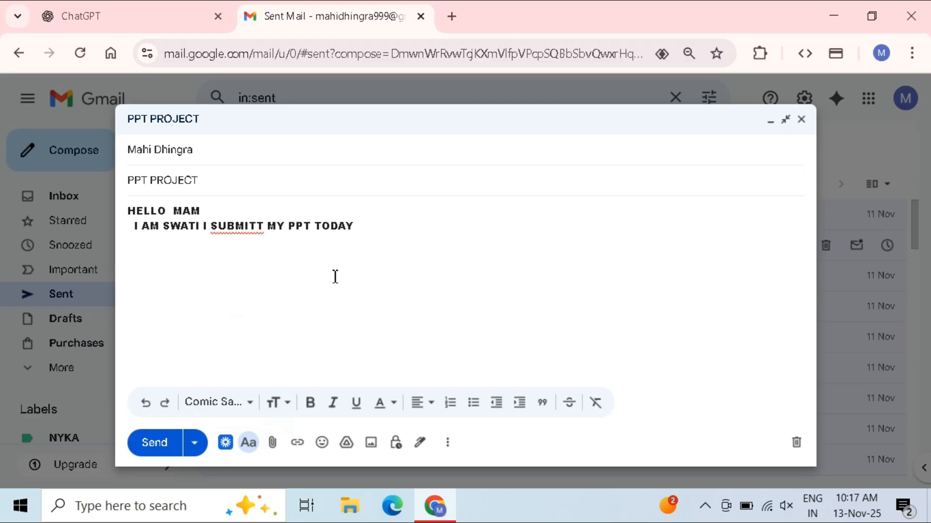
pyautogui.moveTo(367, 238); pyautogui.dragTo(97, 217)
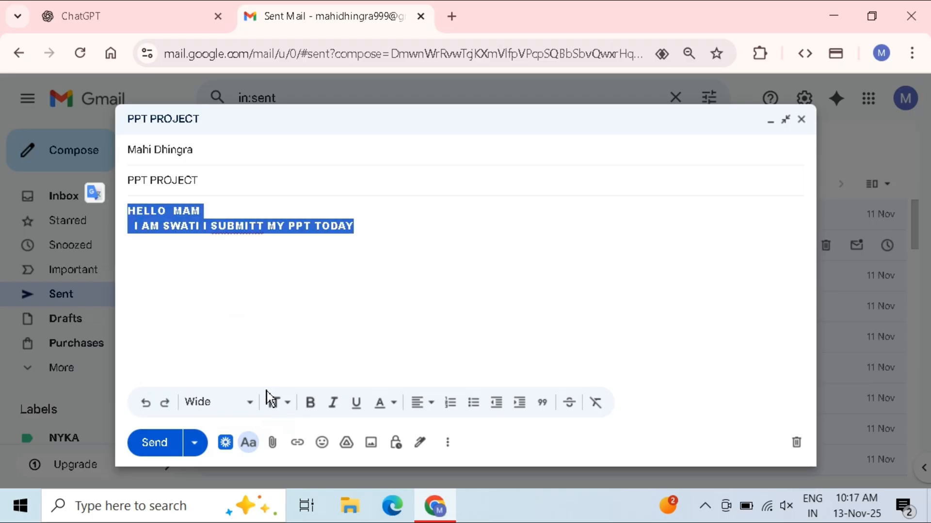
pyautogui.click(252, 404)
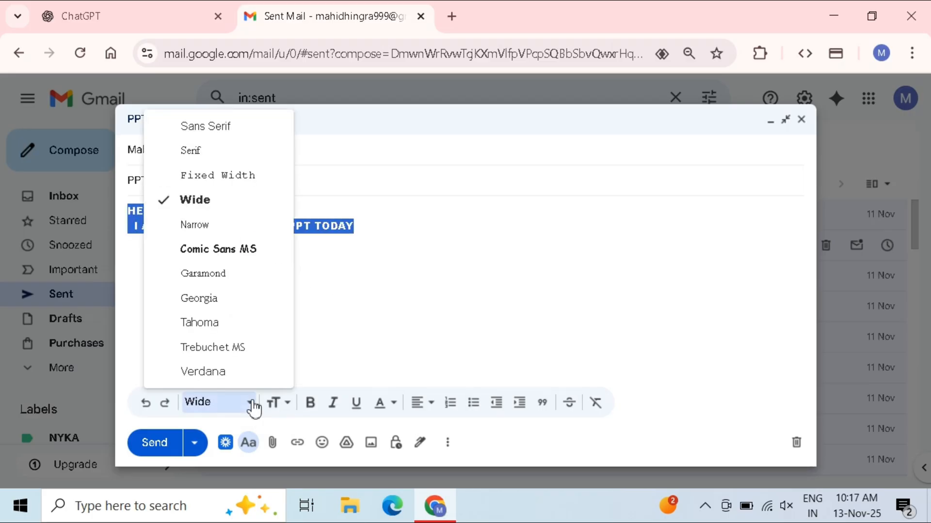
pyautogui.click(212, 252)
pyautogui.click(280, 259)
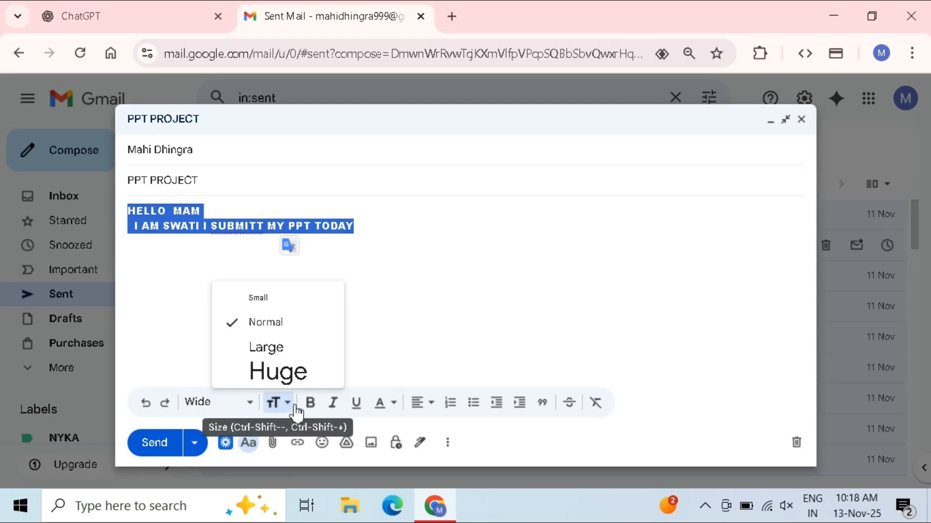
# - Try the sizes Large and Huge on the message body, and return the text to Normal
pyautogui.click(266, 349)
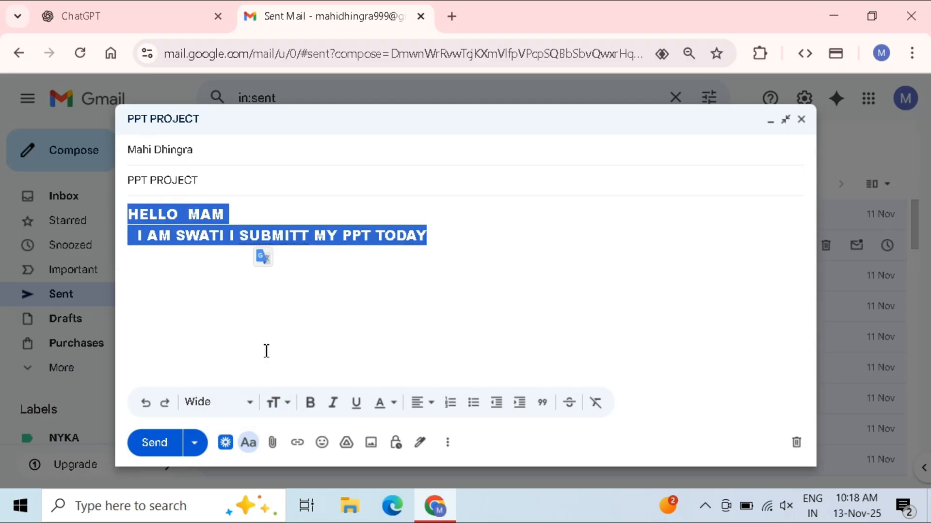
pyautogui.click(280, 406)
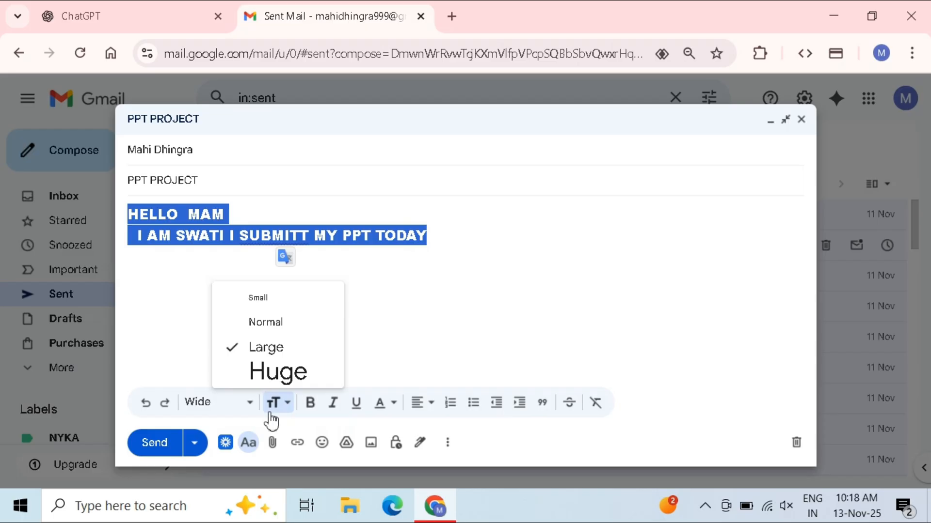
pyautogui.click(269, 375)
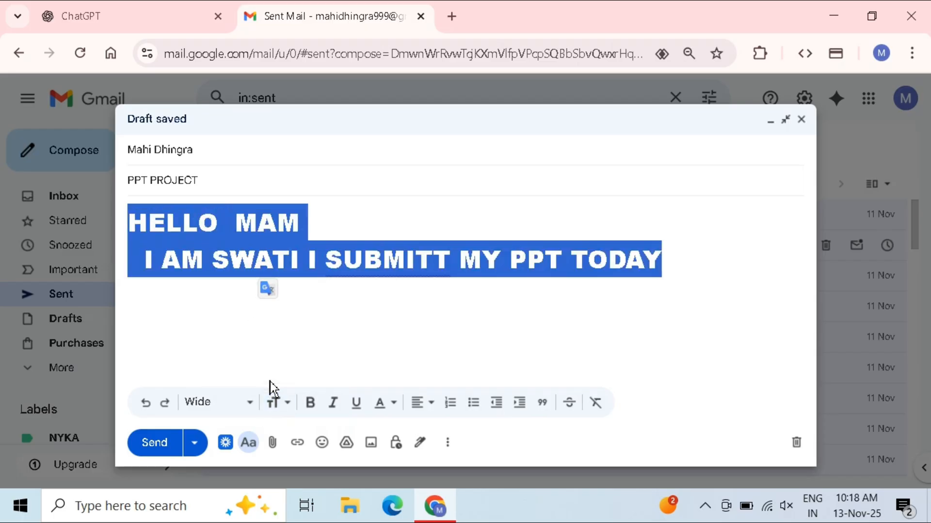
pyautogui.click(287, 406)
pyautogui.click(271, 323)
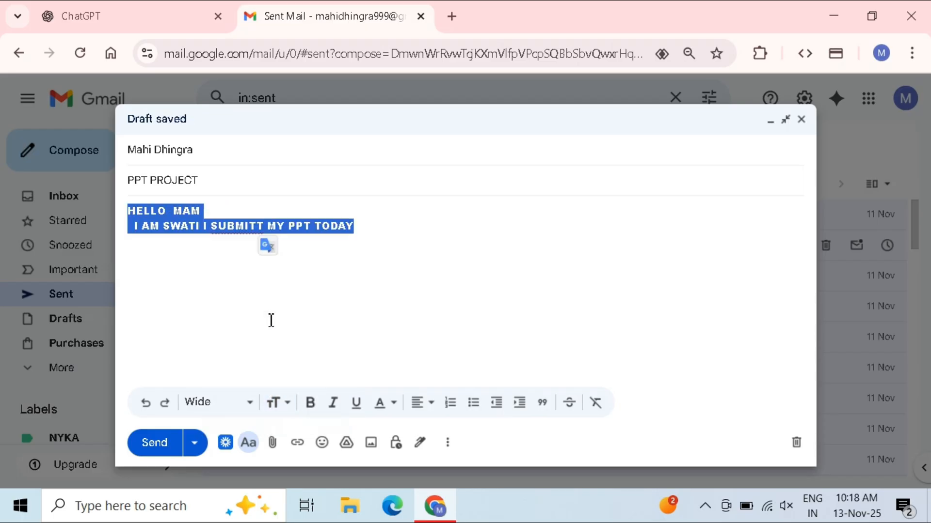
# - Set the message body's text size to Large and make the text bold
pyautogui.click(293, 407)
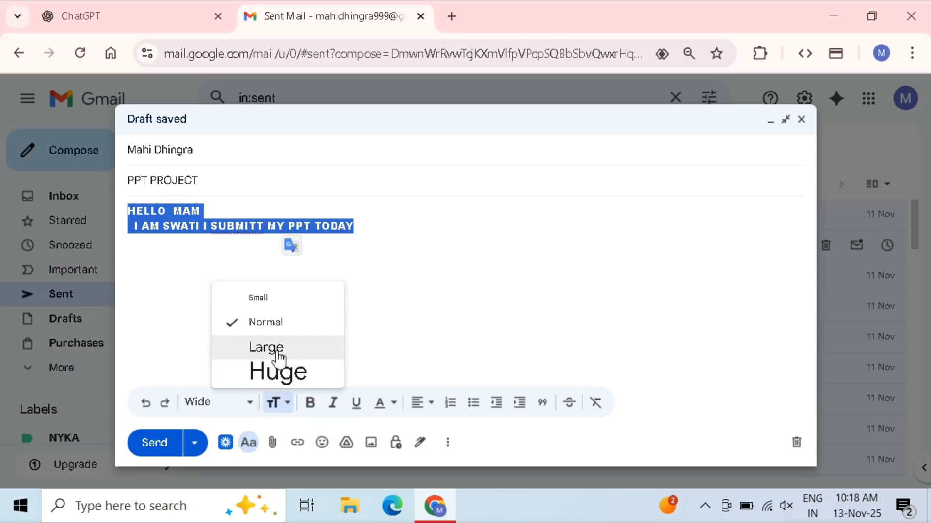
pyautogui.click(274, 349)
pyautogui.click(311, 404)
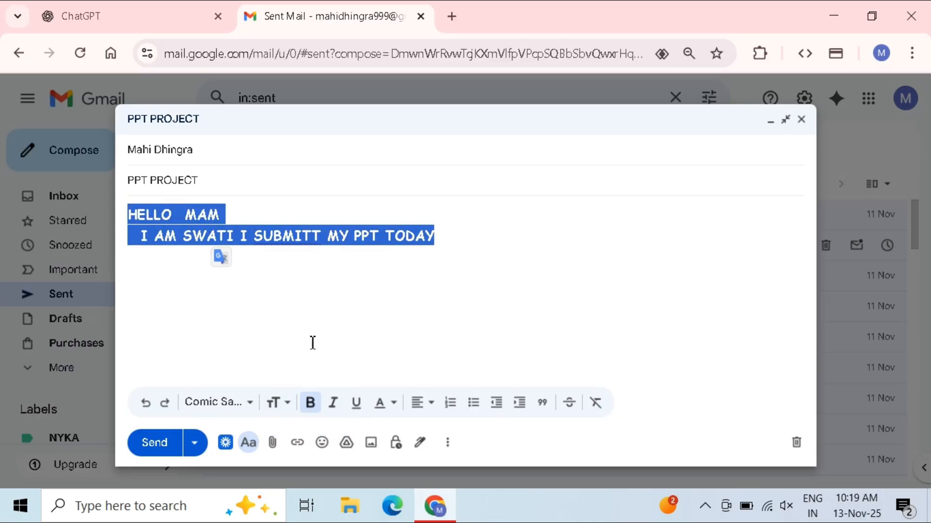
pyautogui.click(316, 338)
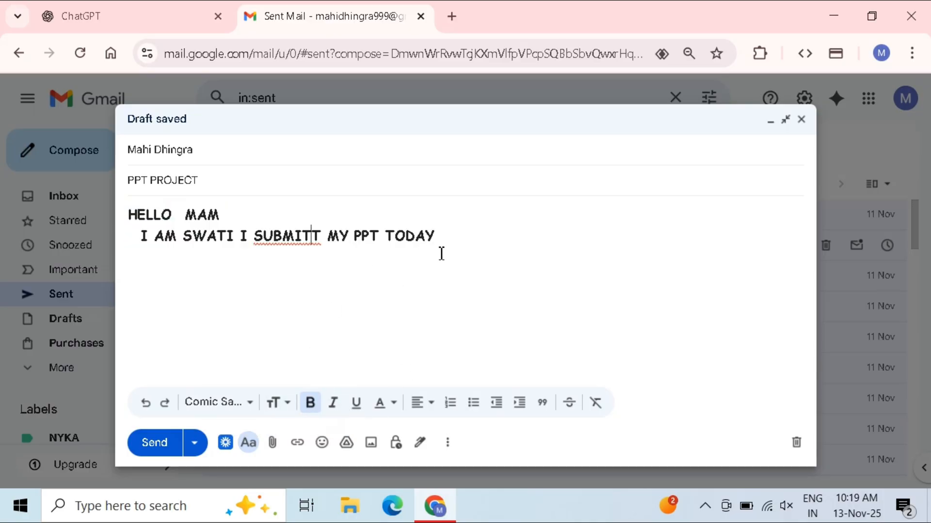
# - Remove the bold formatting from the whole message body and apply it again
pyautogui.moveTo(446, 243); pyautogui.dragTo(151, 201)
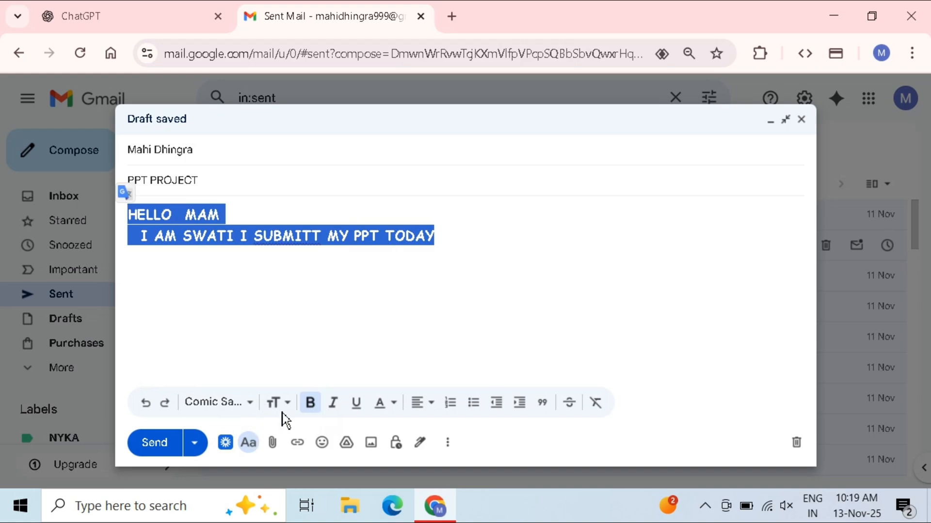
pyautogui.click(310, 403)
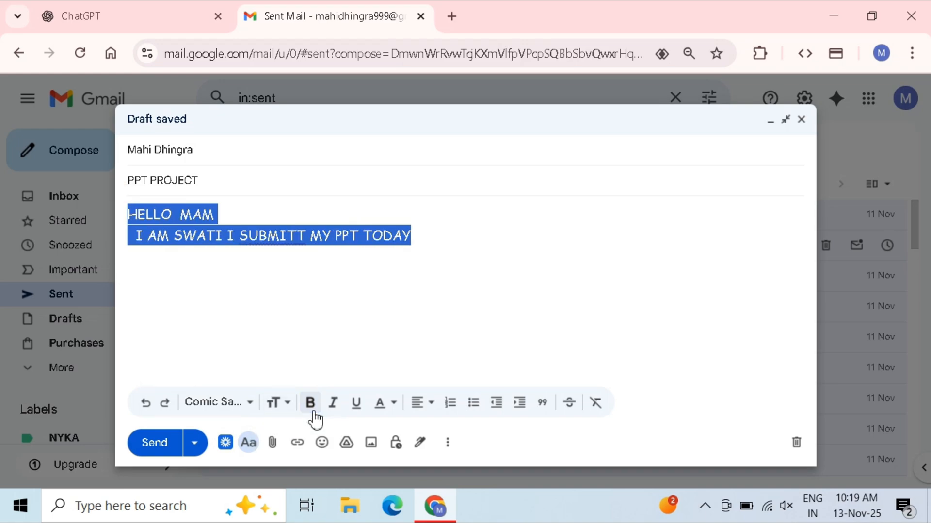
pyautogui.click(327, 348)
pyautogui.hotkey('ctrl', 'a')
pyautogui.click(312, 405)
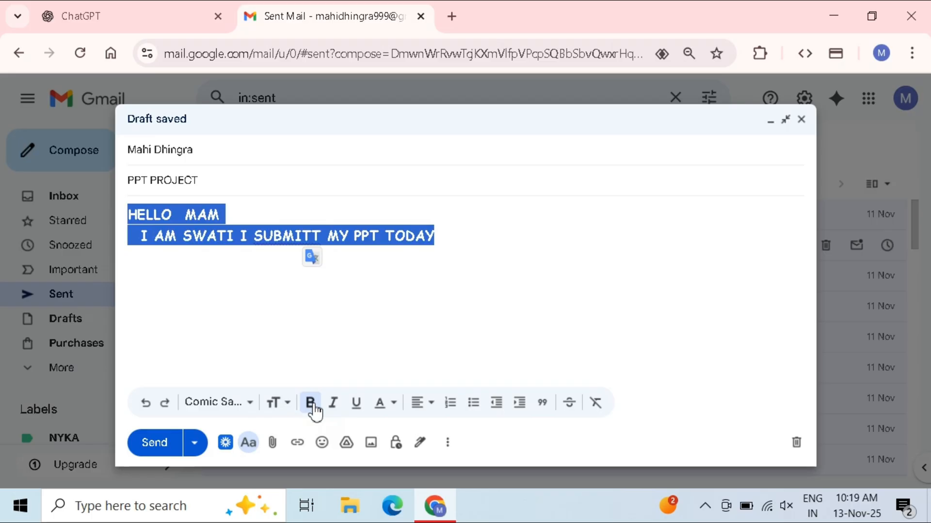
pyautogui.click(416, 291)
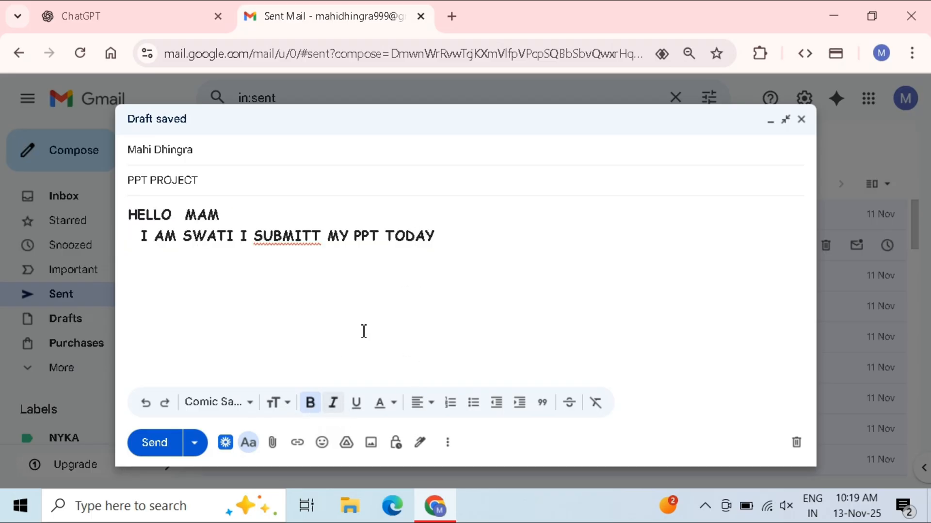
# - Apply italic formatting to both lines of the message body
pyautogui.moveTo(450, 238)
pyautogui.mouseDown()
pyautogui.moveTo(152, 210)
pyautogui.moveTo(450, 243)
pyautogui.mouseUp()
pyautogui.click(339, 403)
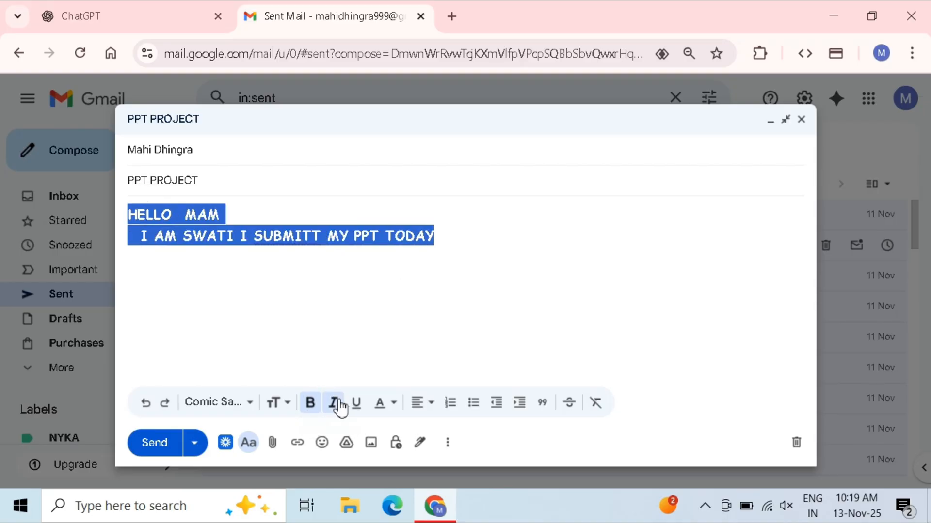
pyautogui.click(339, 313)
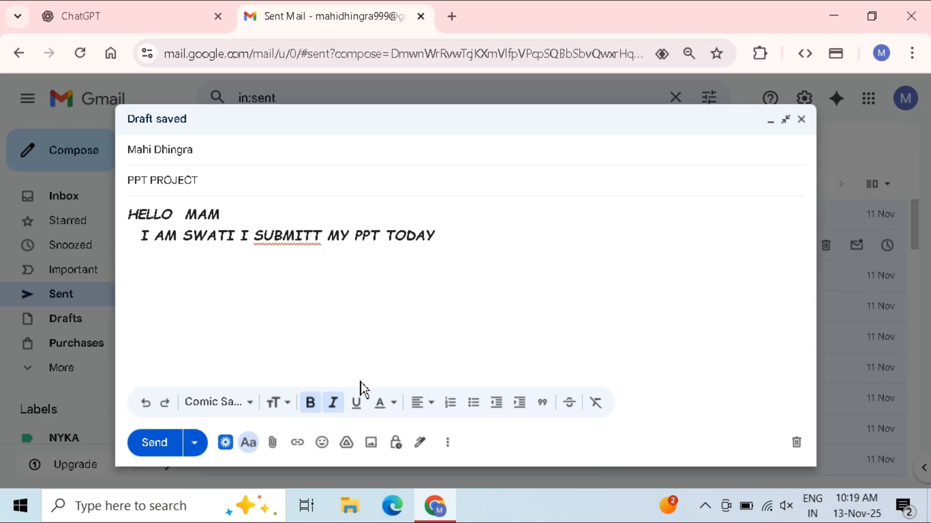
# - Underline only the greeting "HELLO MAM" in the message body
pyautogui.moveTo(437, 236); pyautogui.dragTo(131, 256)
pyautogui.click(135, 238)
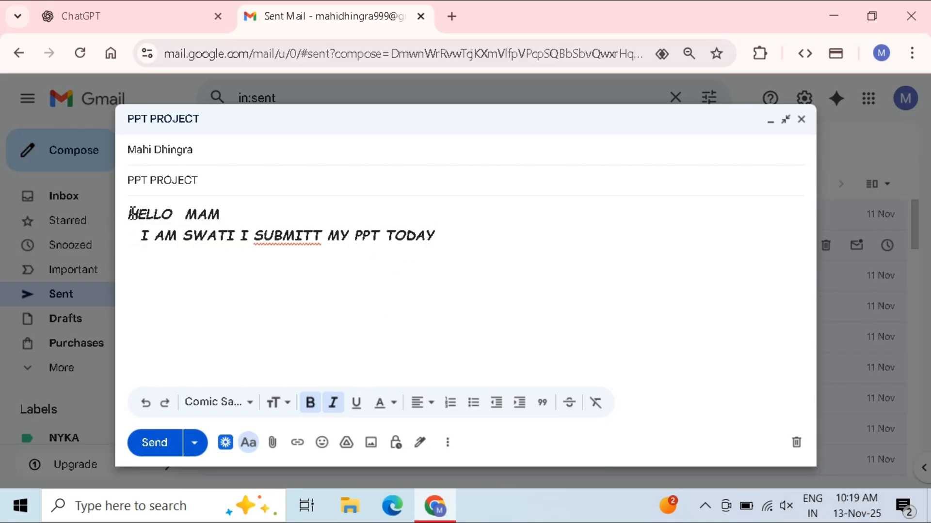
pyautogui.moveTo(128, 213); pyautogui.dragTo(257, 218)
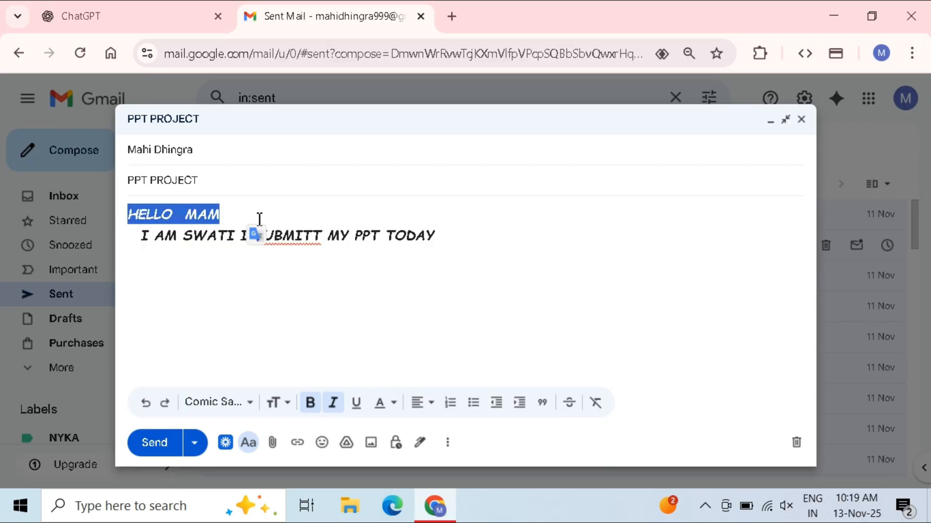
pyautogui.click(356, 411)
pyautogui.click(306, 353)
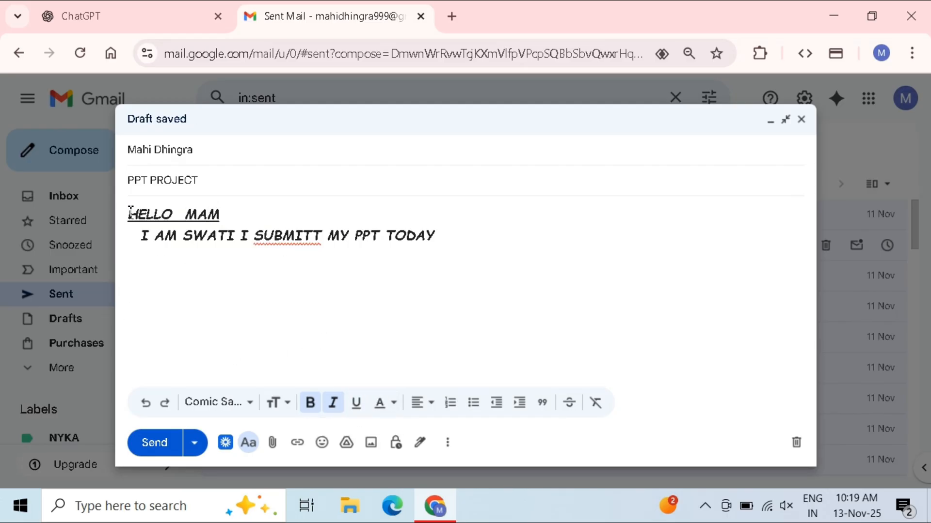
# - Apply a bright red background colour to the whole message body
pyautogui.moveTo(130, 213); pyautogui.dragTo(463, 234)
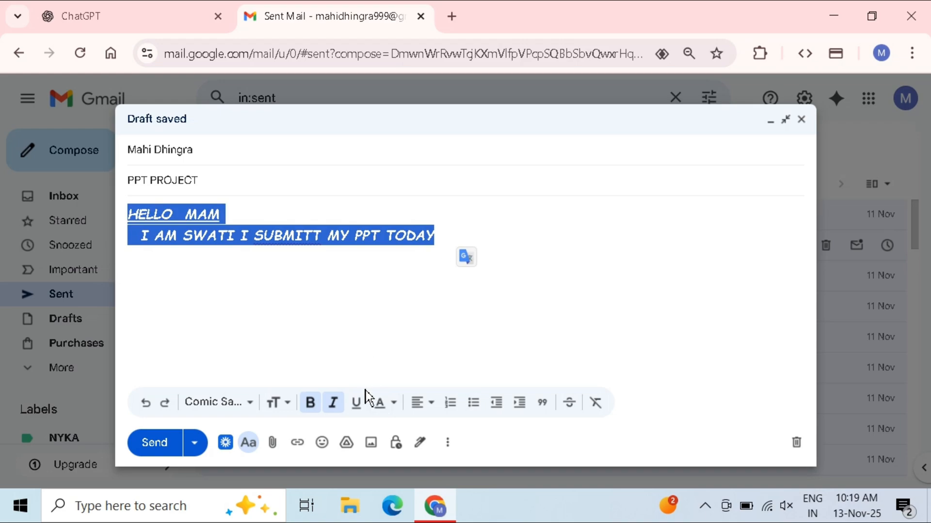
pyautogui.click(394, 404)
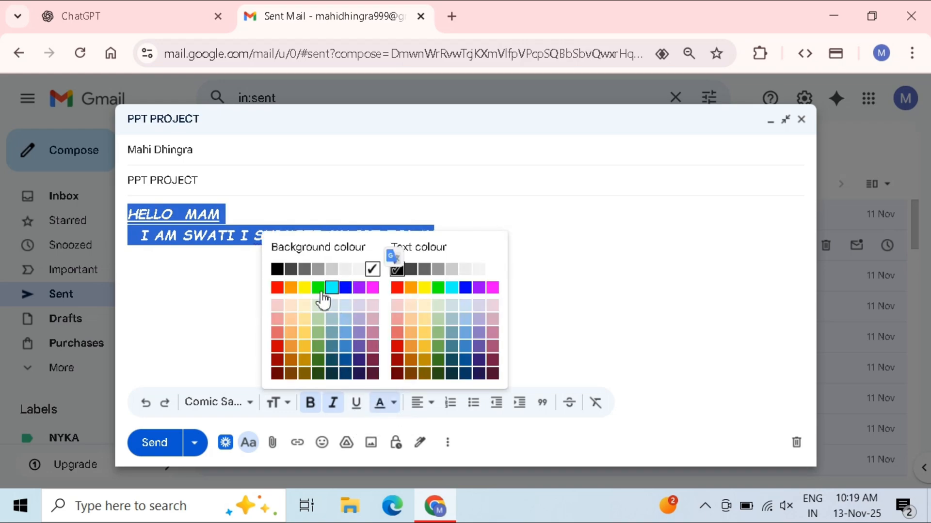
pyautogui.click(277, 287)
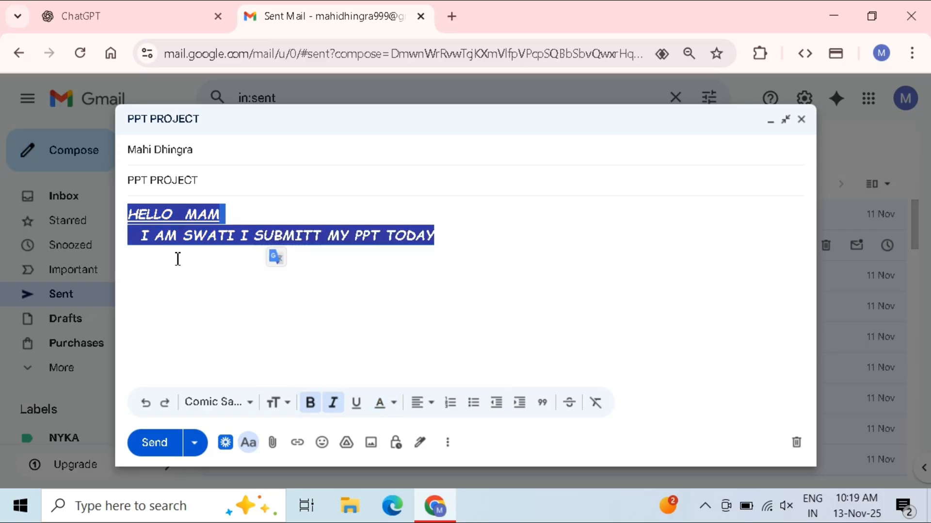
pyautogui.click(178, 260)
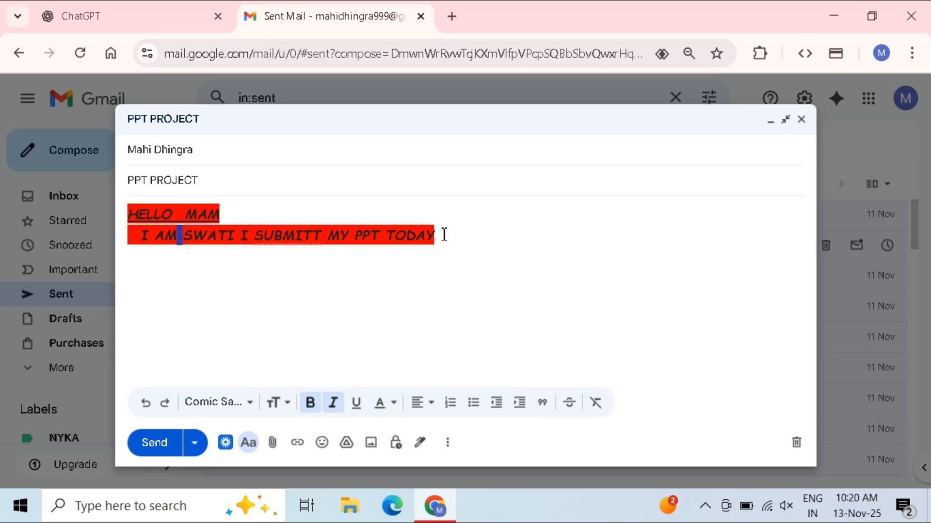
# - Clear the red background colour from both lines of the message body
pyautogui.moveTo(440, 234); pyautogui.dragTo(85, 180)
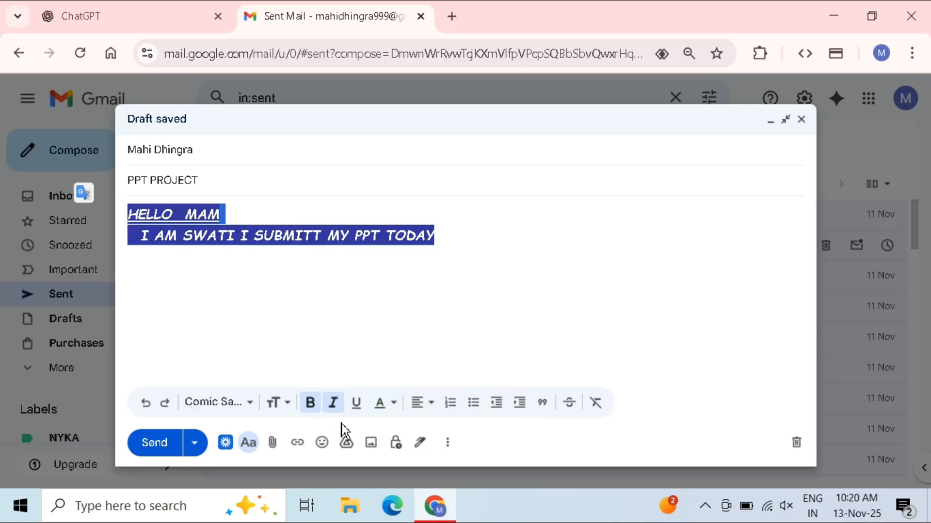
pyautogui.click(393, 406)
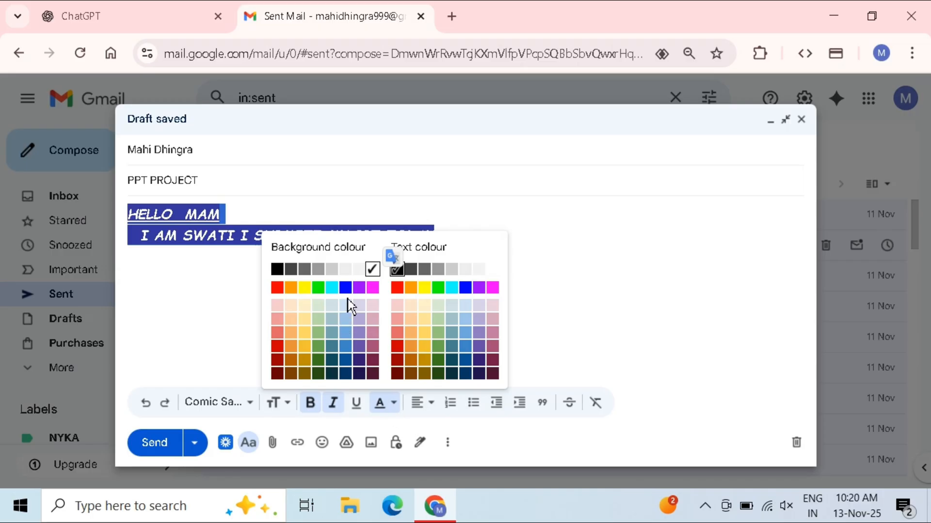
pyautogui.click(347, 304)
# - Set the text colour of the greeting "HELLO MAM" to bright red
pyautogui.click(393, 404)
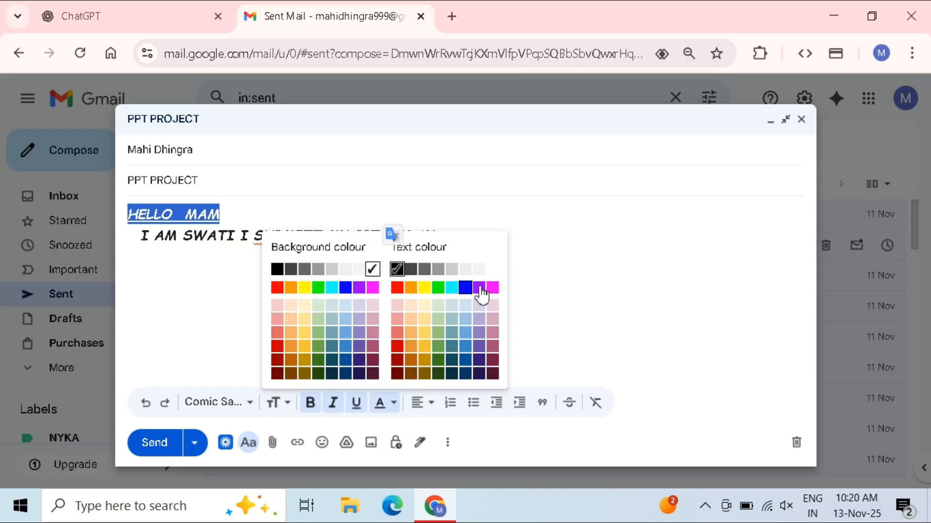
pyautogui.click(397, 288)
pyautogui.click(272, 273)
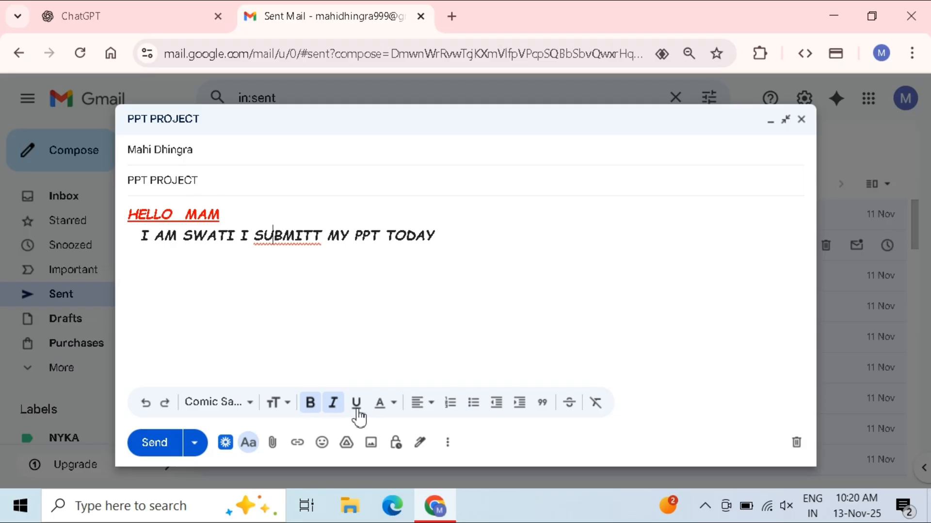
# - Select the whole message body and centre-align it
pyautogui.hotkey('ctrl', 'a')
pyautogui.click(435, 411)
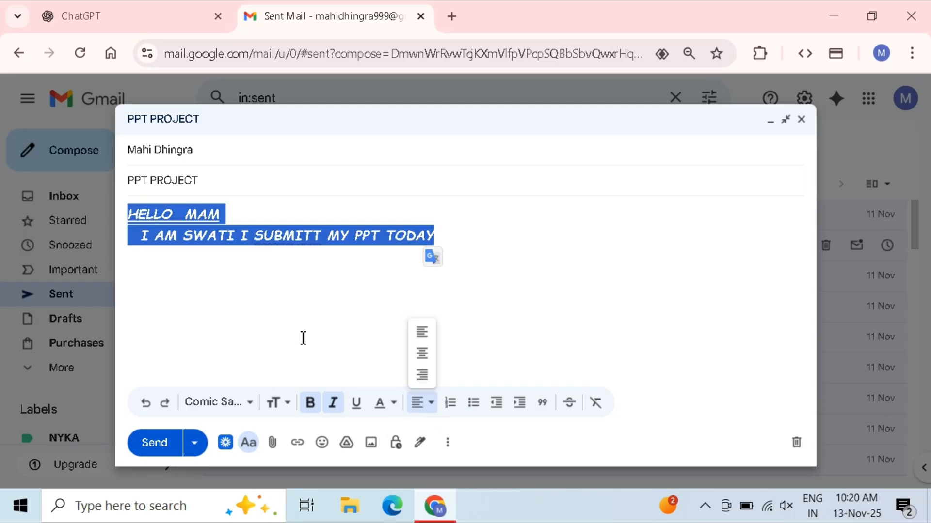
pyautogui.click(424, 339)
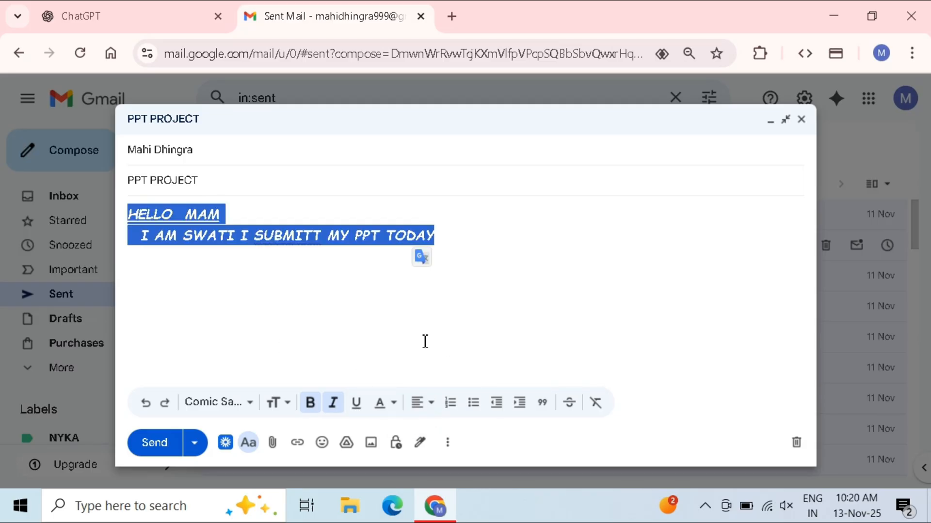
pyautogui.click(429, 408)
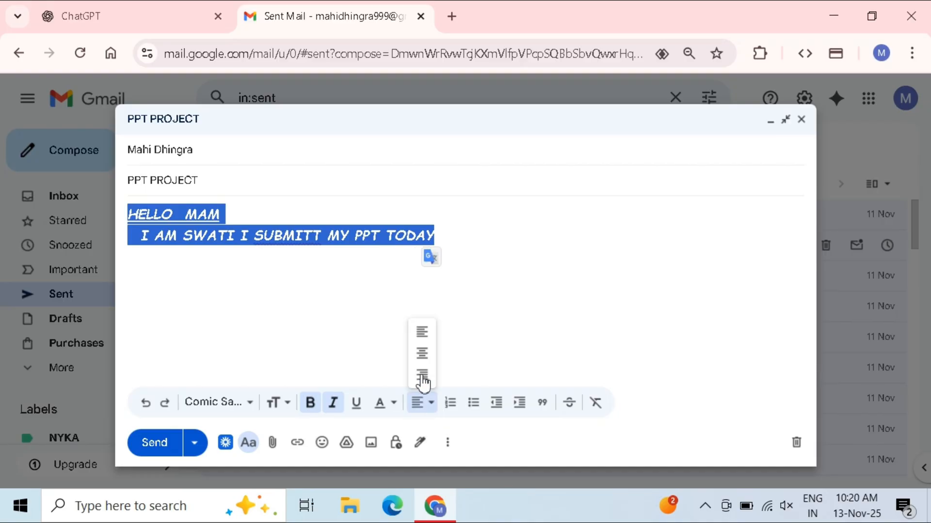
pyautogui.click(422, 354)
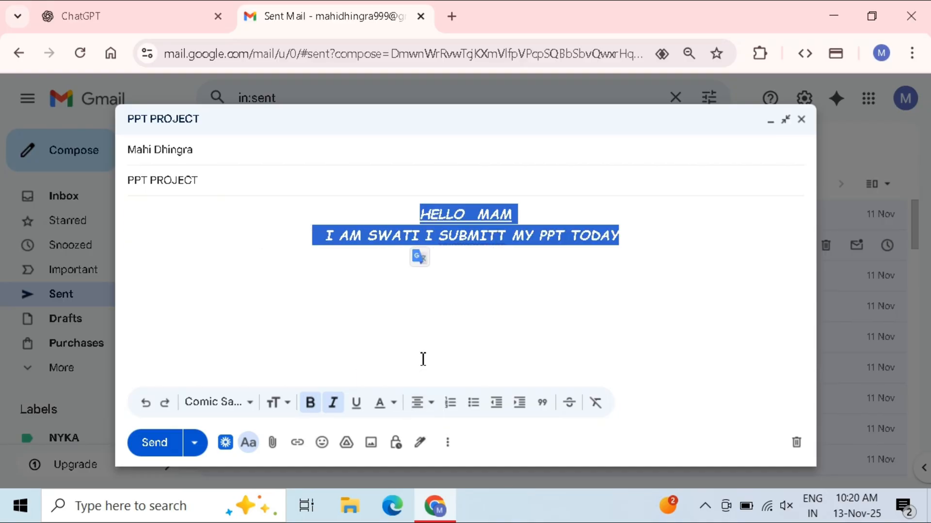
# - Right-align the selected message body and return it to left alignment
pyautogui.click(430, 408)
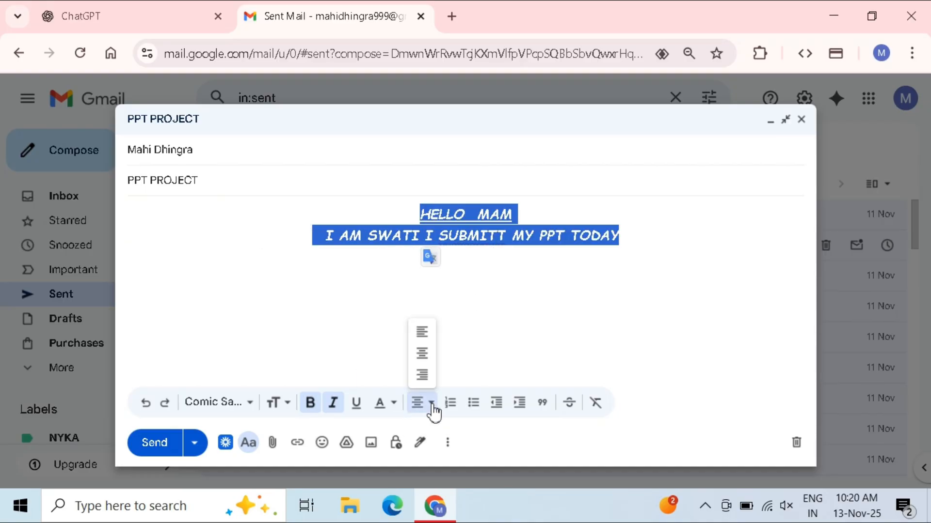
pyautogui.click(421, 376)
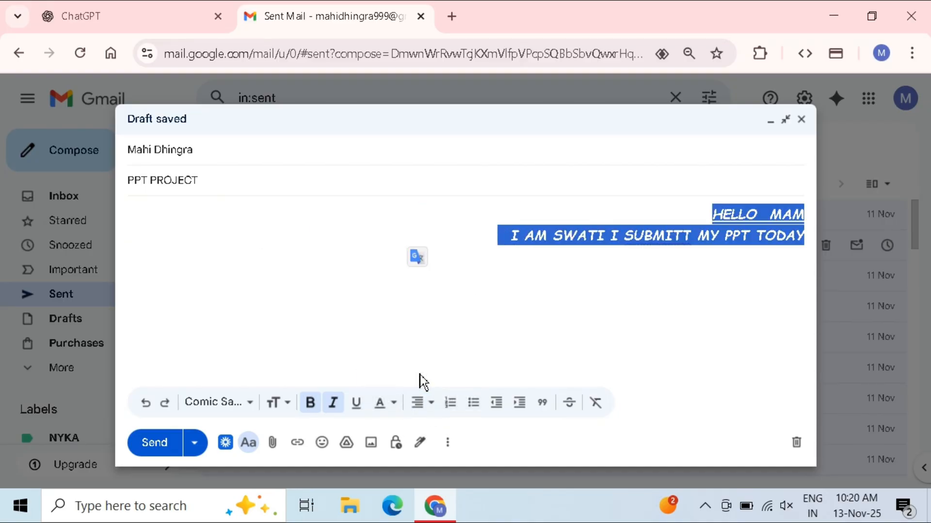
pyautogui.click(430, 407)
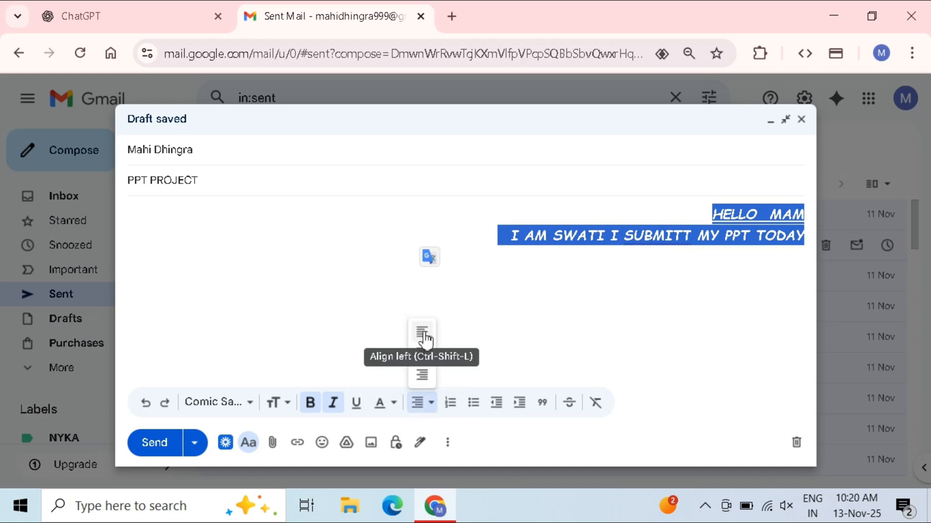
pyautogui.click(422, 334)
# - Try a numbered list and a bulleted list on both message lines, removing each again
pyautogui.click(450, 403)
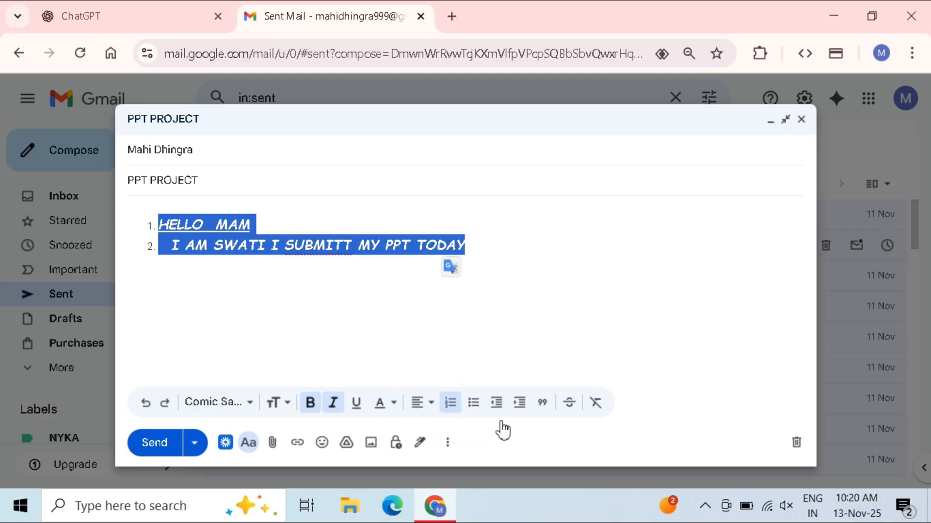
pyautogui.click(459, 406)
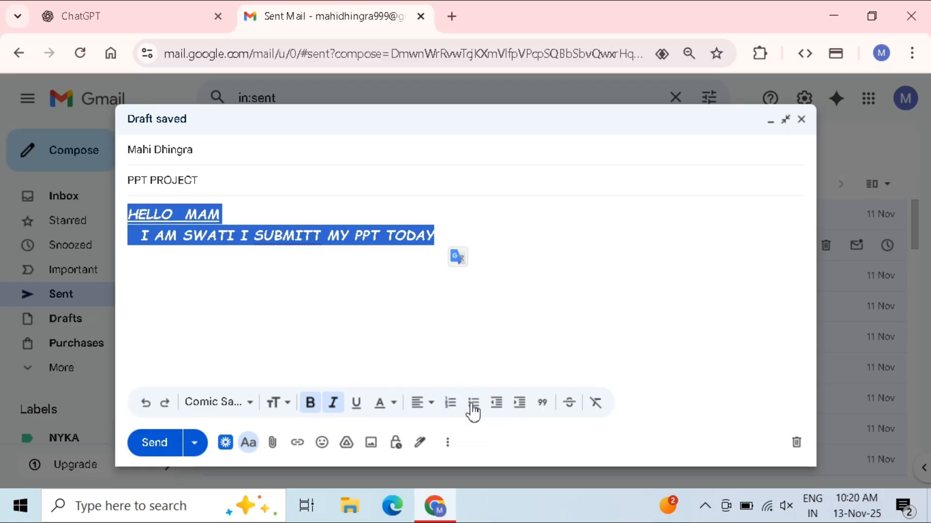
pyautogui.click(473, 404)
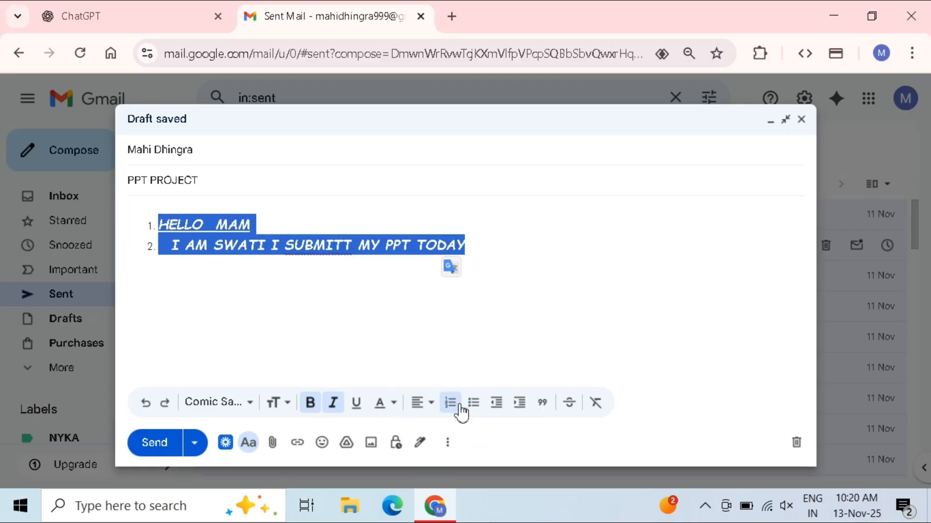
pyautogui.click(459, 410)
pyautogui.click(474, 407)
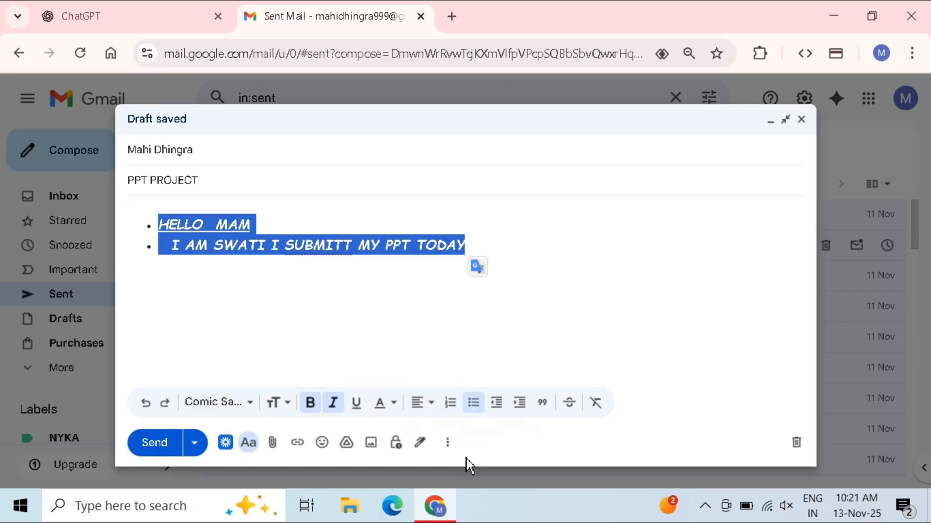
pyautogui.click(474, 406)
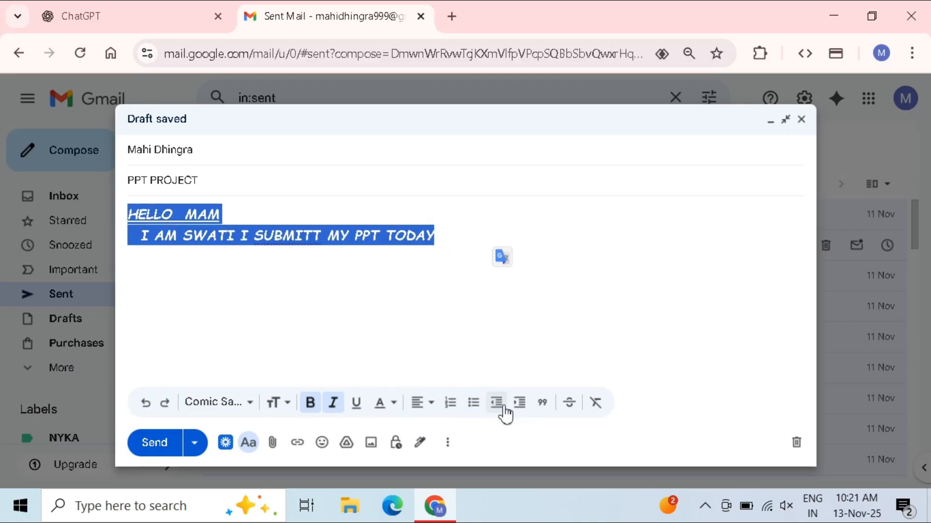
# - Increase the indent of both message lines by several levels and bring them back to the margin
pyautogui.click(520, 410)
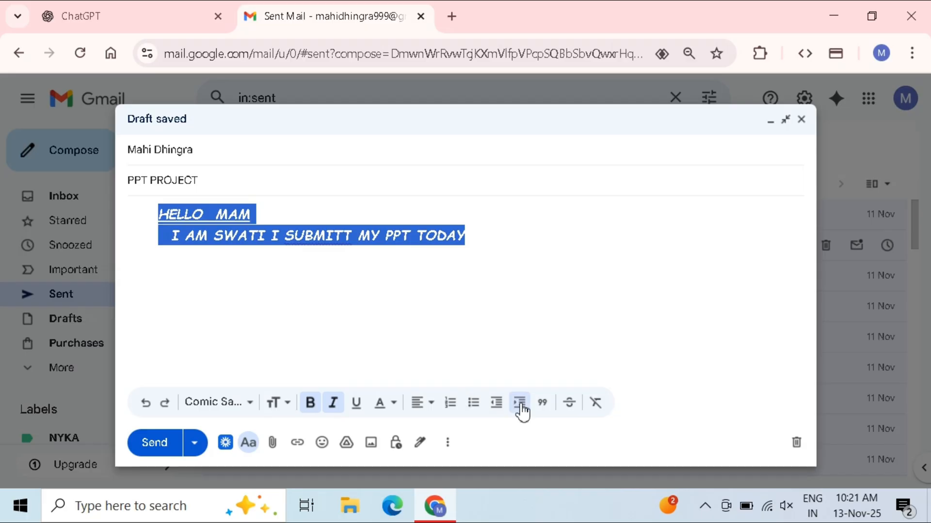
pyautogui.click(521, 410)
pyautogui.click(520, 411)
pyautogui.click(519, 411)
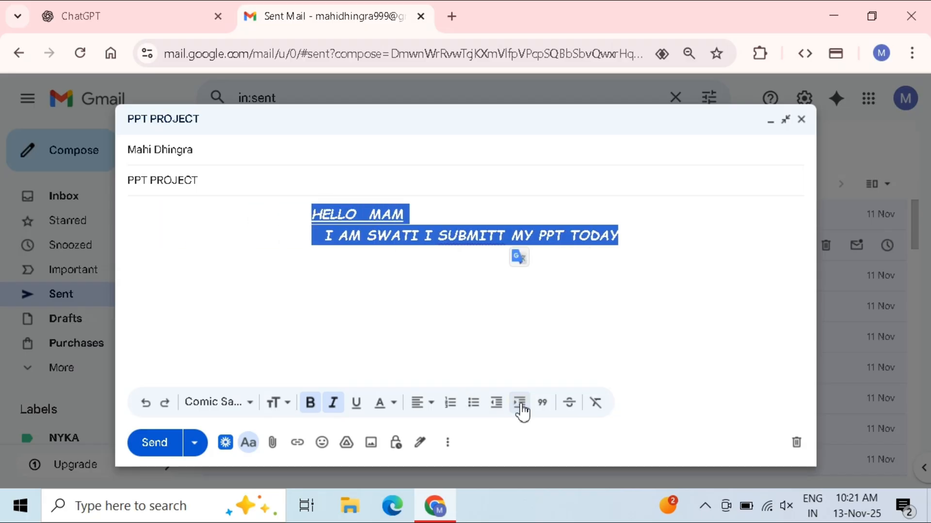
pyautogui.click(496, 410)
pyautogui.click(497, 409)
pyautogui.click(496, 410)
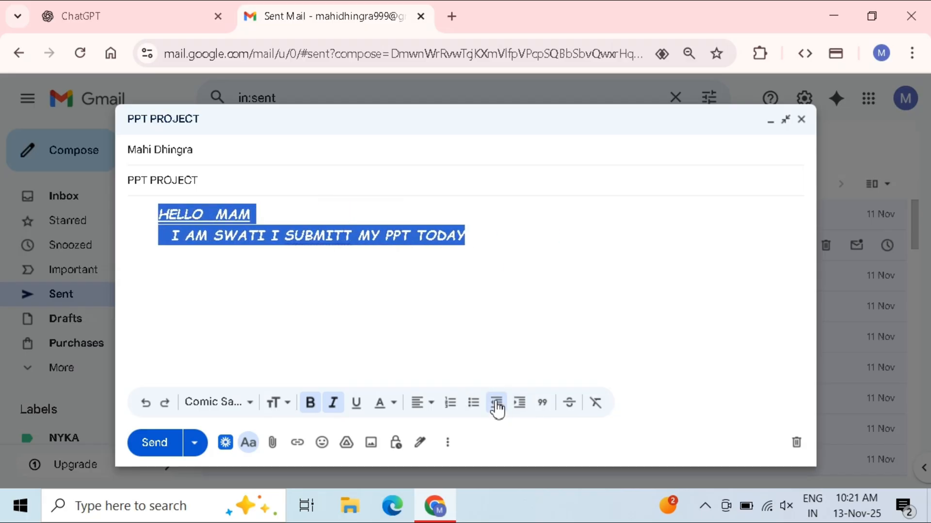
pyautogui.click(496, 410)
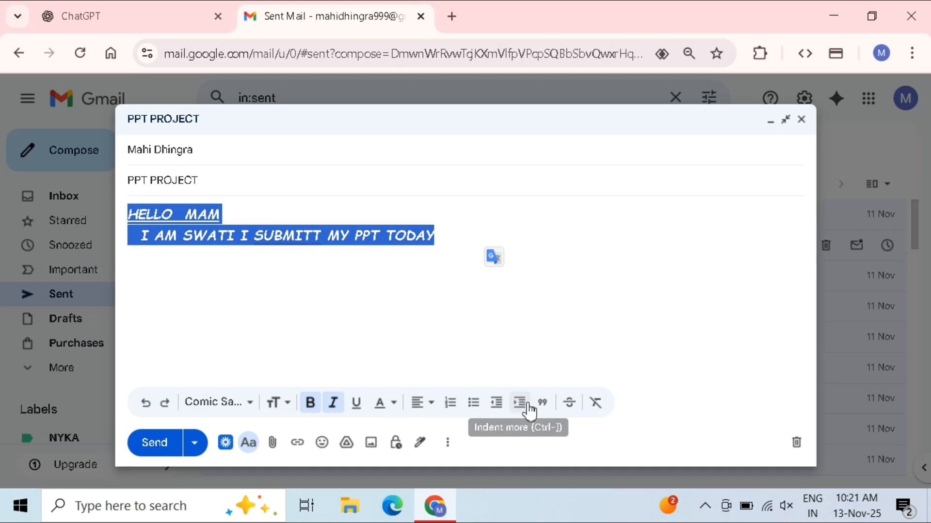
# - Indent both message lines by one level and try the quote formatting on them
pyautogui.click(519, 411)
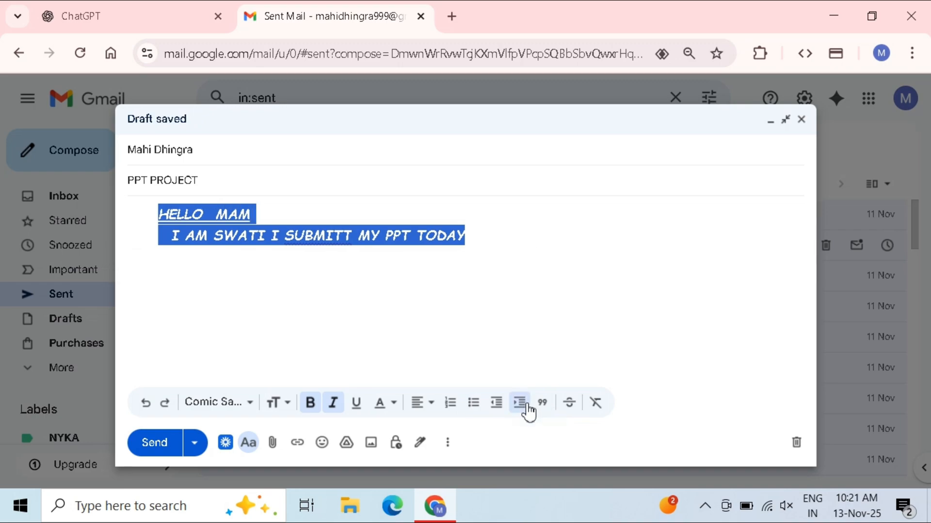
pyautogui.click(541, 404)
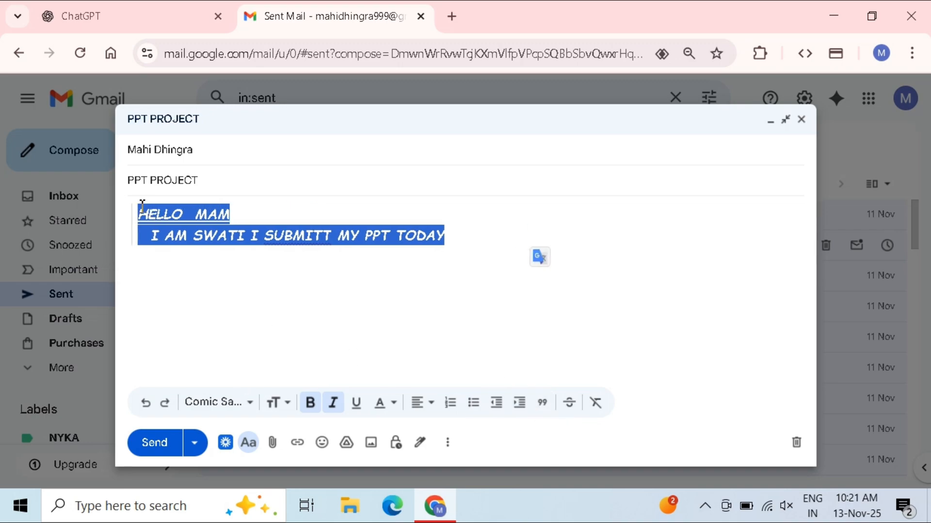
pyautogui.moveTo(138, 214)
pyautogui.mouseDown()
pyautogui.moveTo(145, 257)
pyautogui.moveTo(128, 201)
pyautogui.mouseUp()
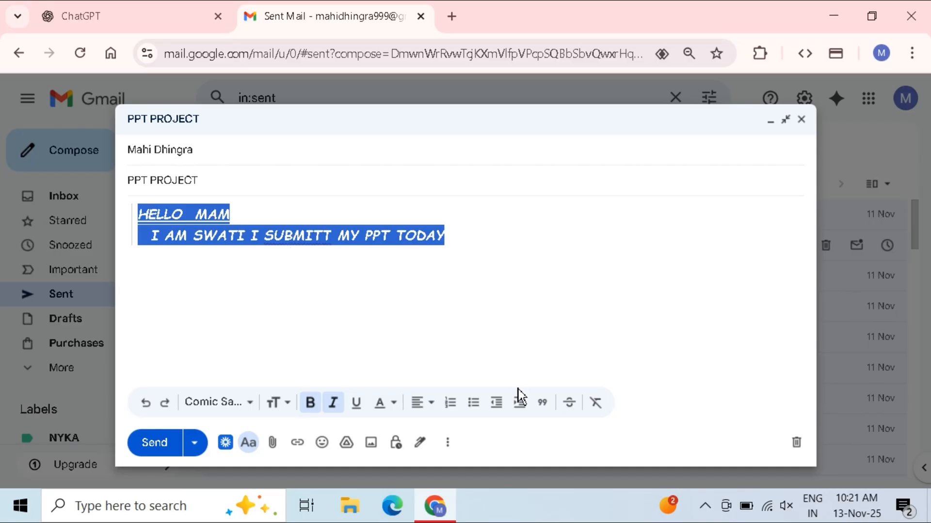
pyautogui.click(541, 407)
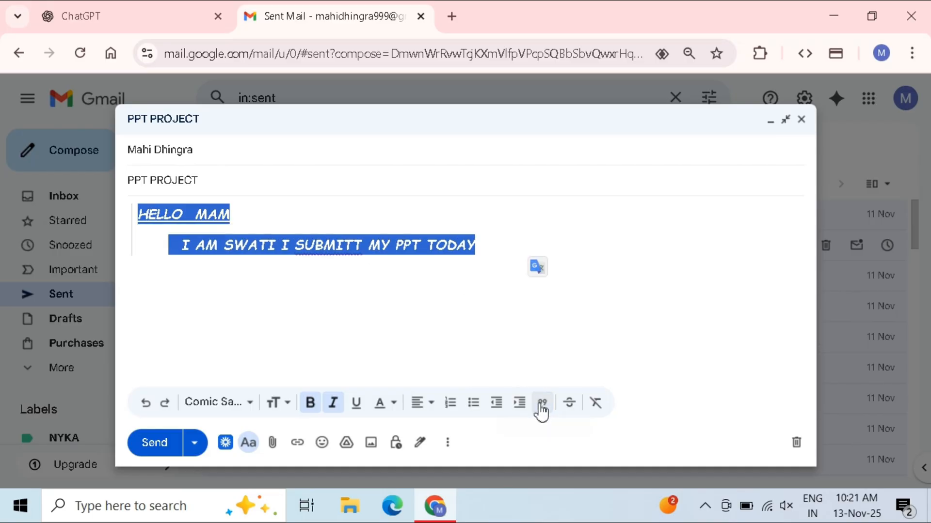
pyautogui.click(542, 407)
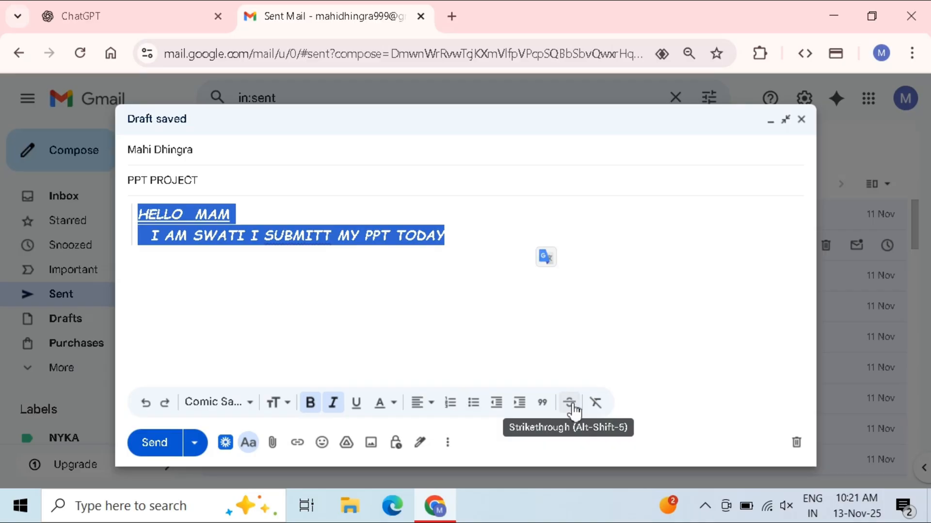
# - Apply strikethrough to both lines of the message body
pyautogui.click(572, 410)
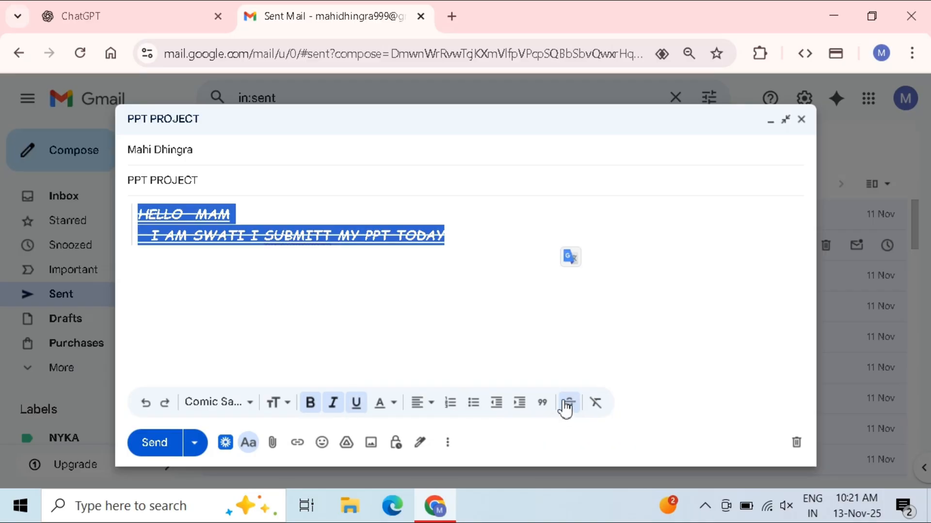
pyautogui.click(329, 341)
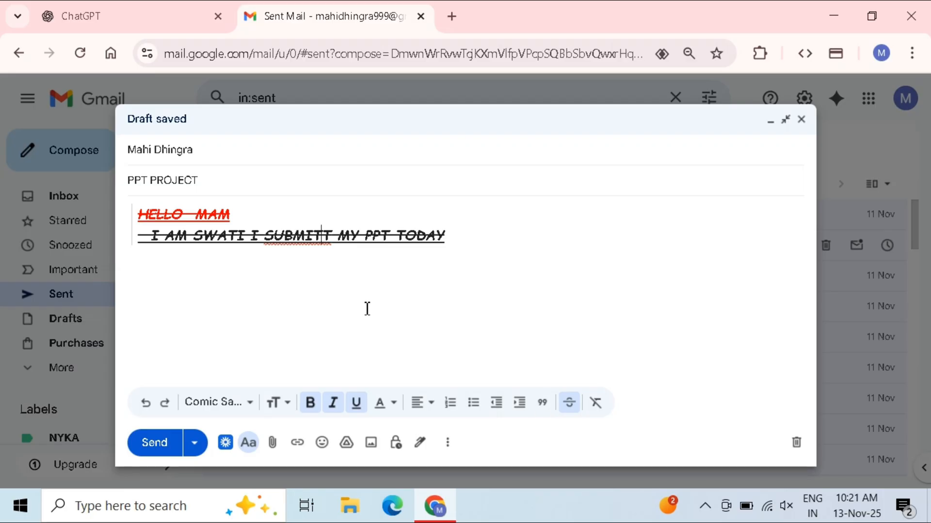
# - Remove all formatting from the message body and undo back to the unquoted Comic Sans text with the red underlined greeting
pyautogui.moveTo(443, 236); pyautogui.dragTo(120, 208)
pyautogui.click(597, 404)
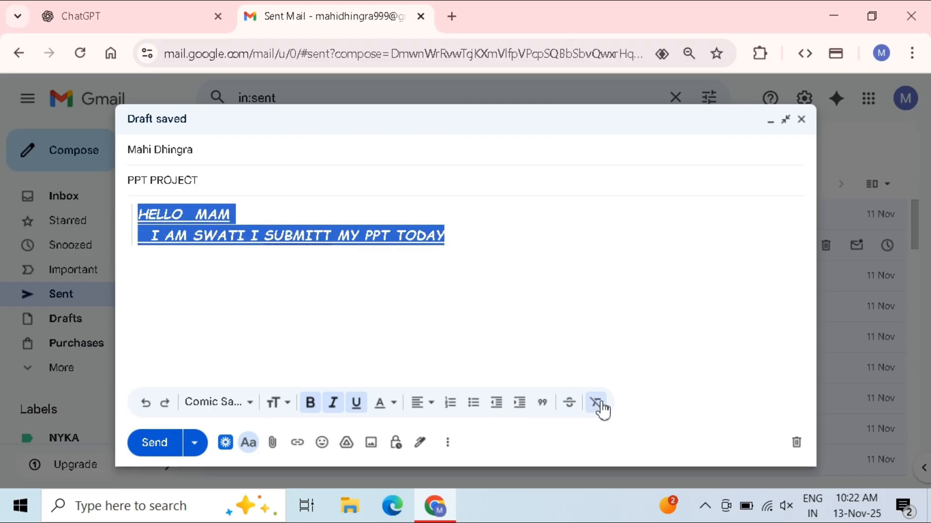
pyautogui.click(600, 408)
pyautogui.click(461, 338)
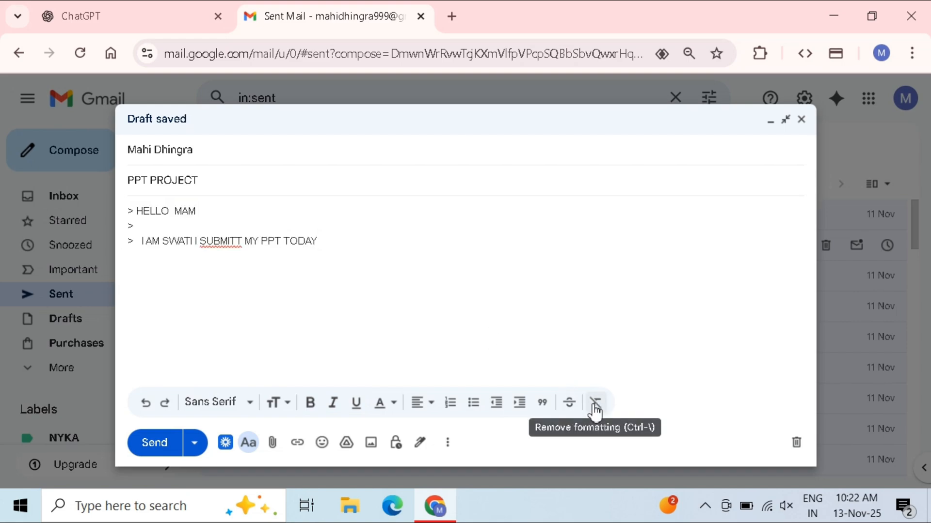
pyautogui.hotkey('ctrl', 'z')
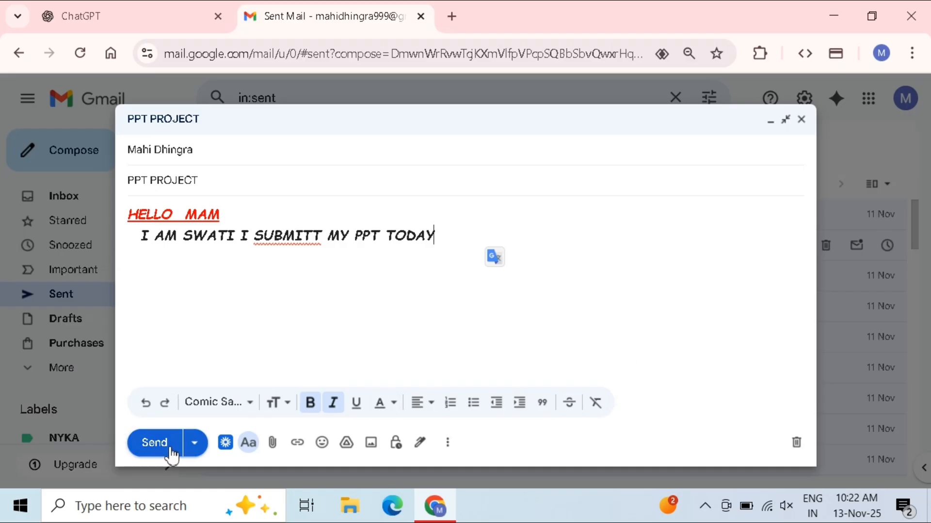
# - Schedule the email for 14 Nov 2025 at 11:23 with a custom date, and undo the scheduled send
pyautogui.click(197, 443)
pyautogui.click(190, 418)
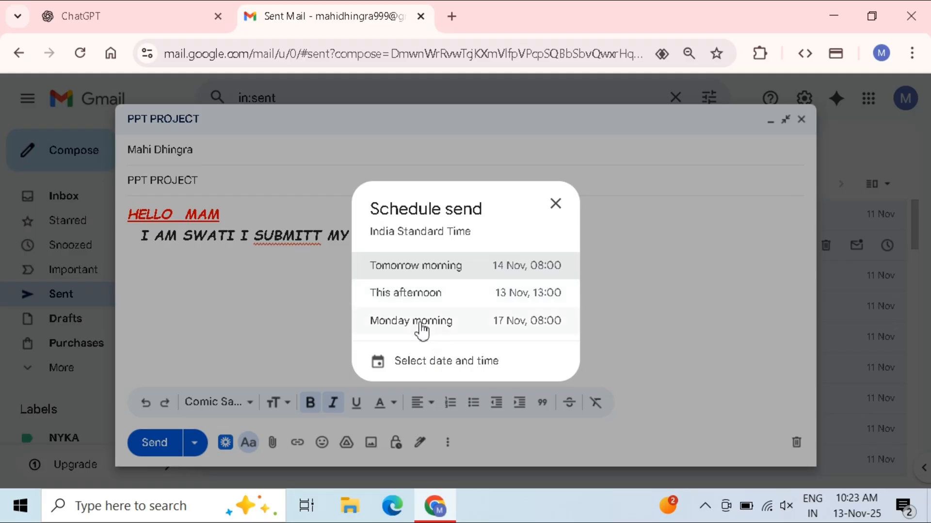
pyautogui.click(439, 362)
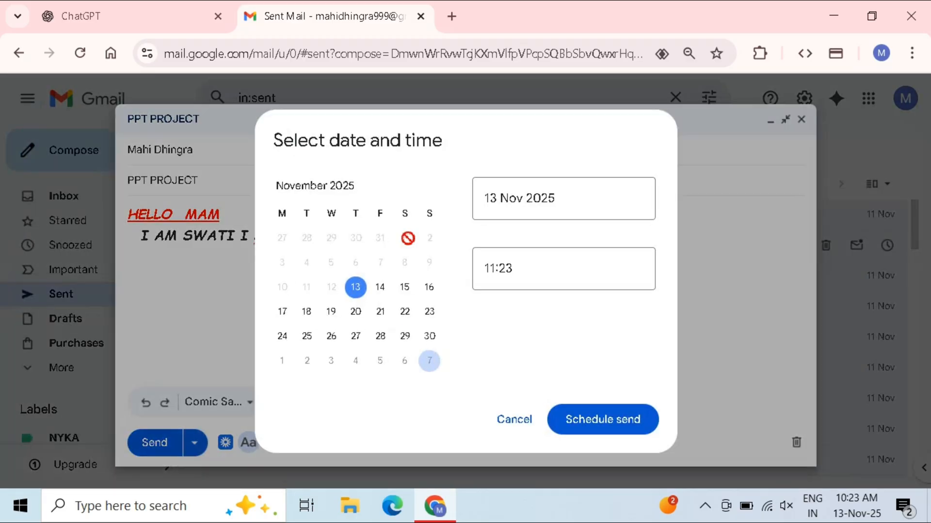
pyautogui.click(383, 289)
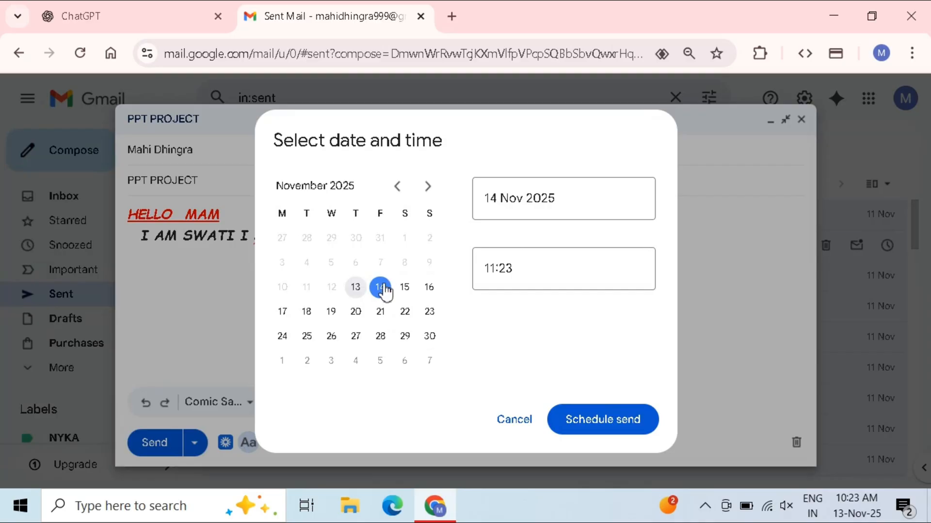
pyautogui.click(579, 418)
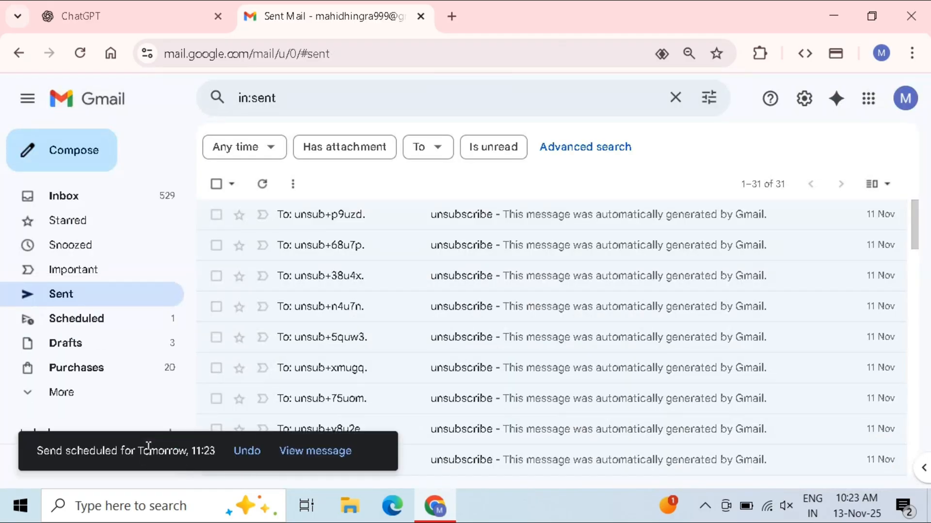
pyautogui.click(247, 451)
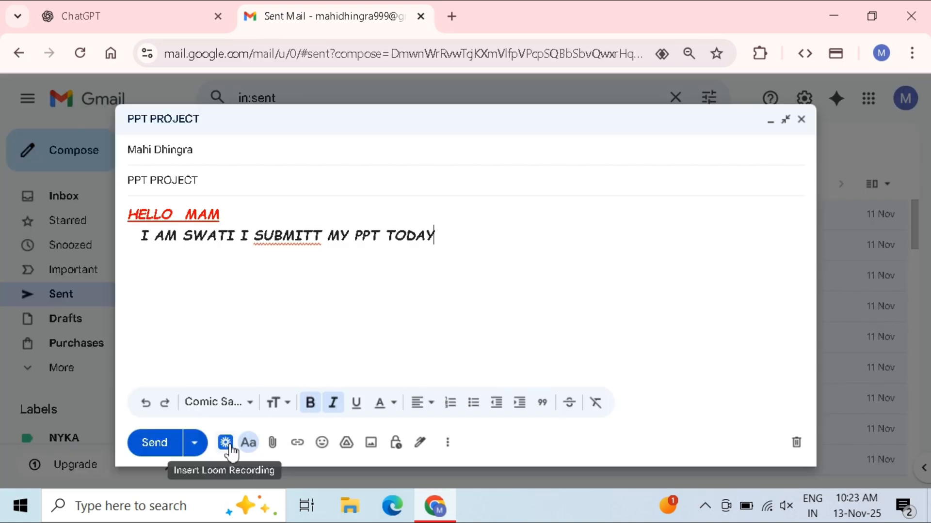
# - Try to insert the last Loom recording into the email and return to the Gmail draft
pyautogui.click(229, 447)
pyautogui.click(229, 447)
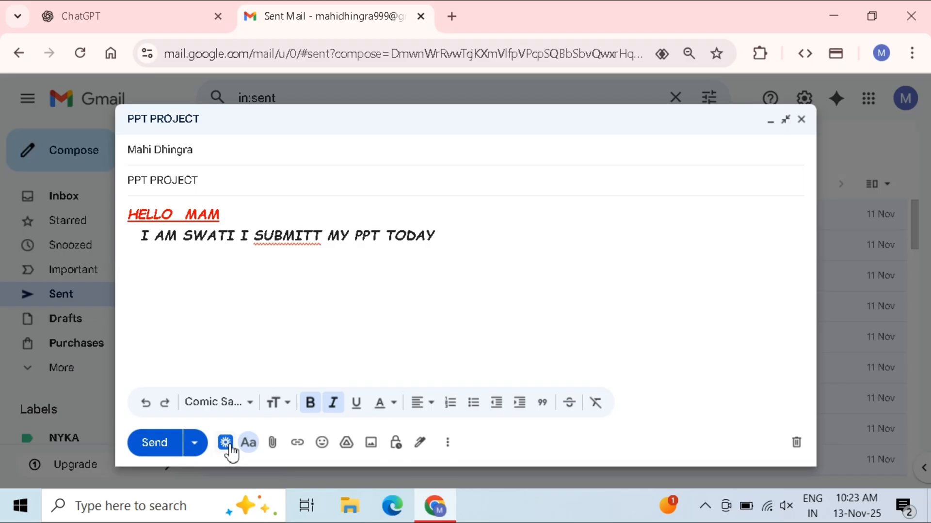
pyautogui.click(229, 447)
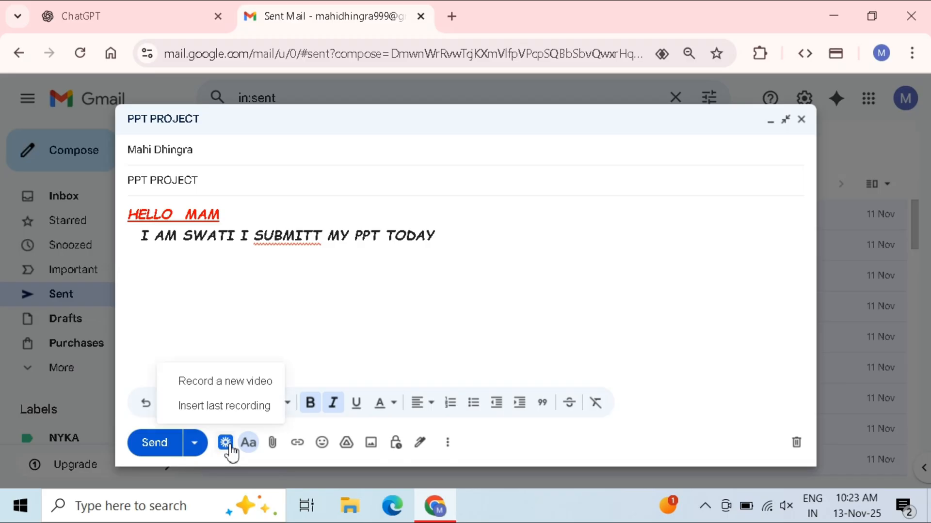
pyautogui.click(217, 412)
pyautogui.click(514, 16)
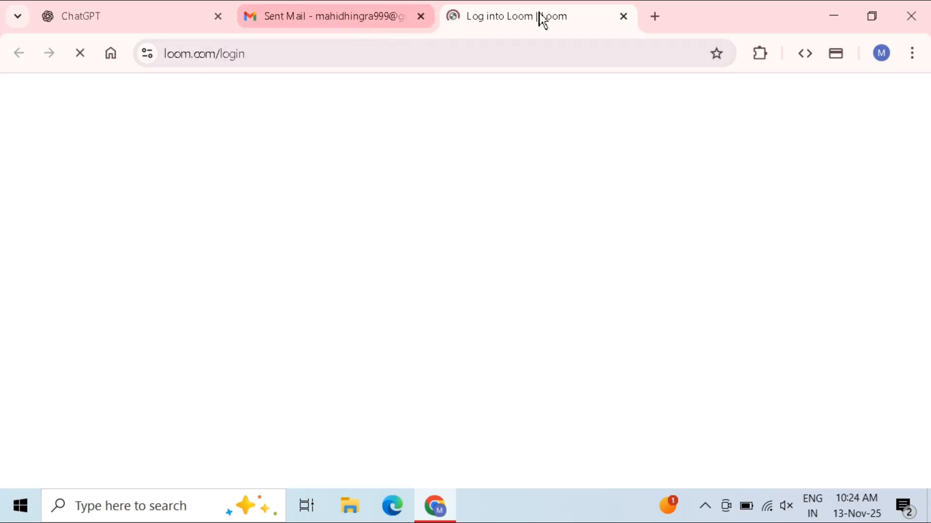
pyautogui.click(378, 17)
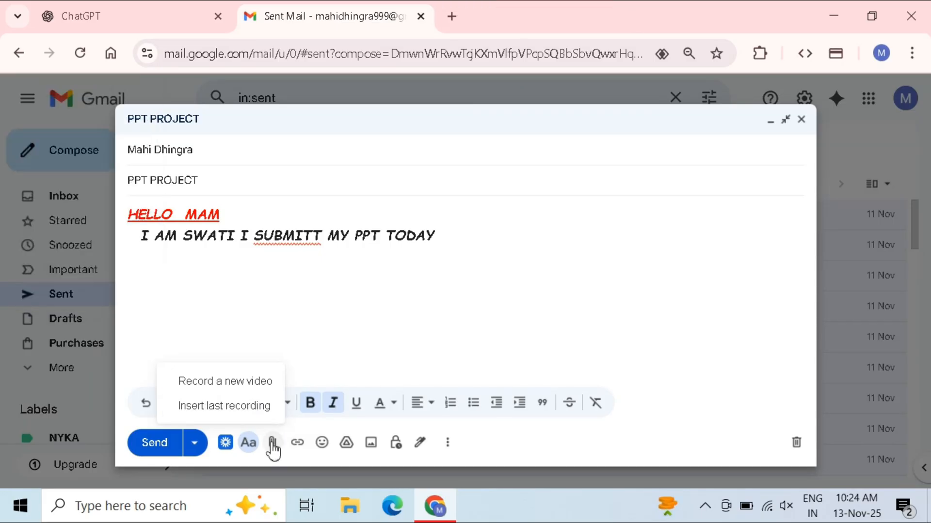
# - Hide the text formatting options of the draft and show them again
pyautogui.click(262, 414)
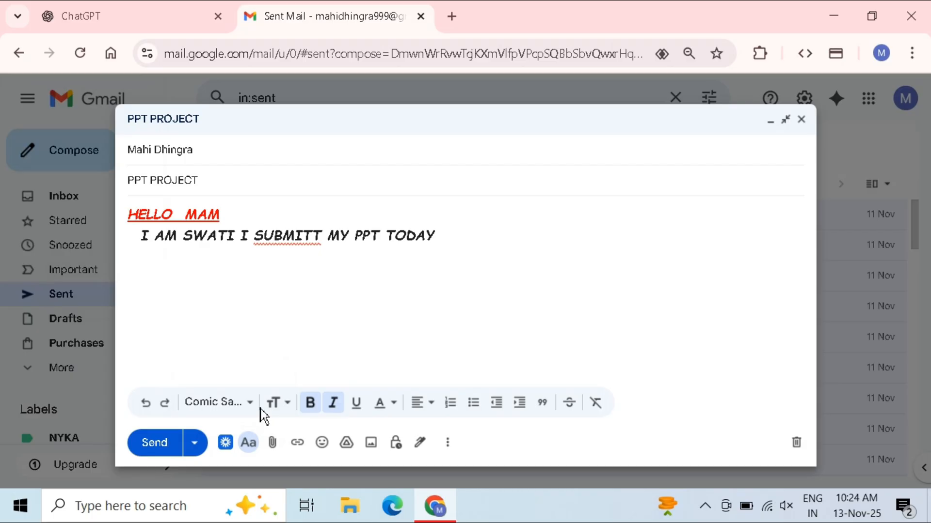
pyautogui.click(249, 450)
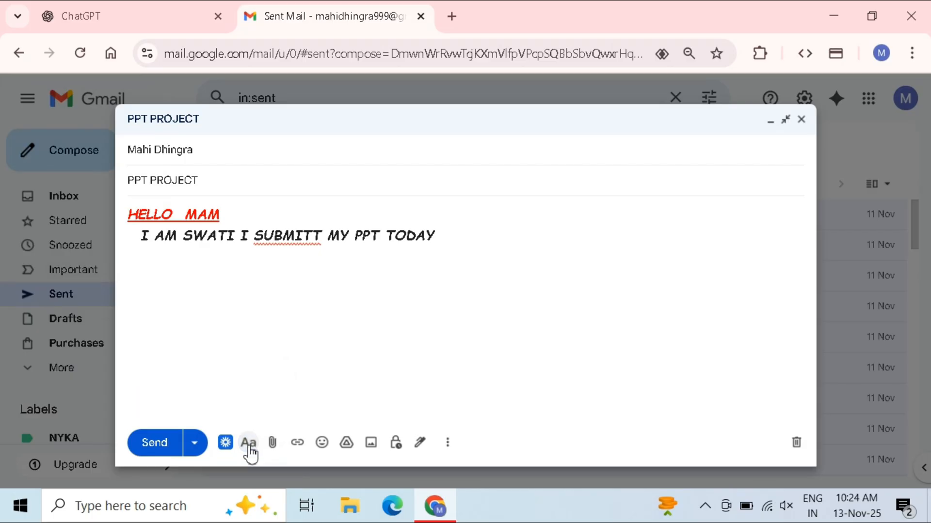
pyautogui.click(249, 451)
pyautogui.click(249, 451)
pyautogui.click(248, 444)
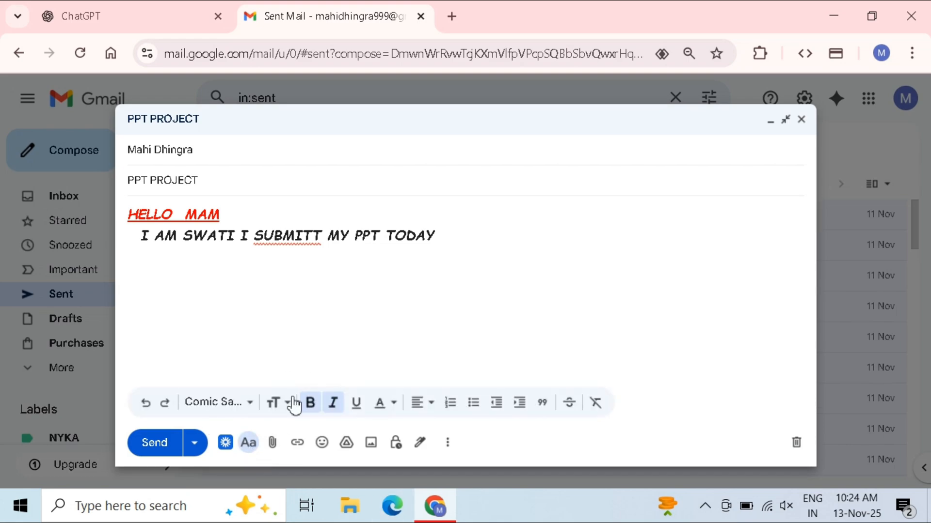
# - Attach the file sample.pdf from the Desktop folder to the email
pyautogui.click(273, 442)
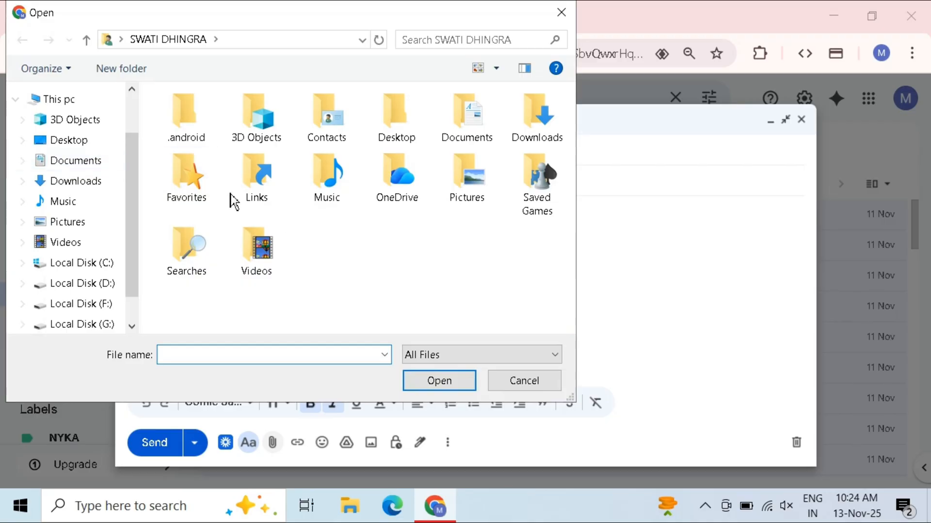
pyautogui.click(57, 141)
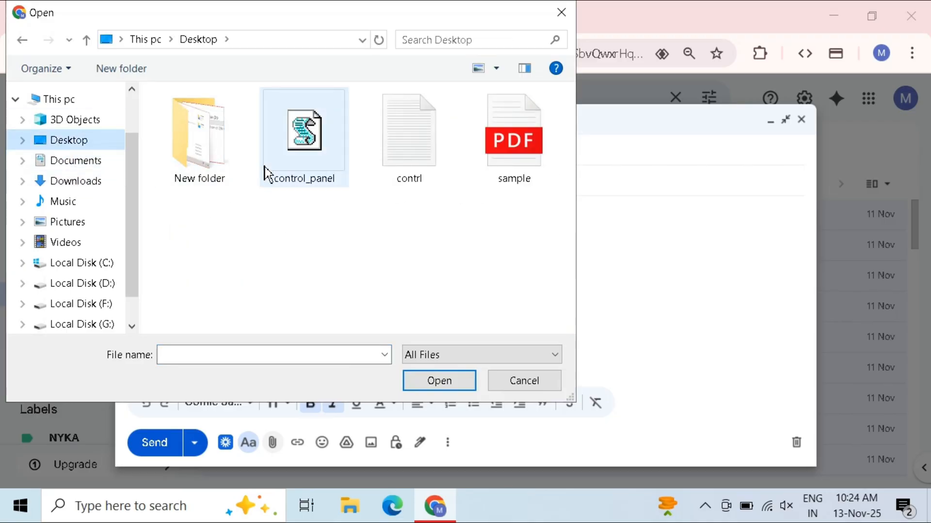
pyautogui.click(505, 143)
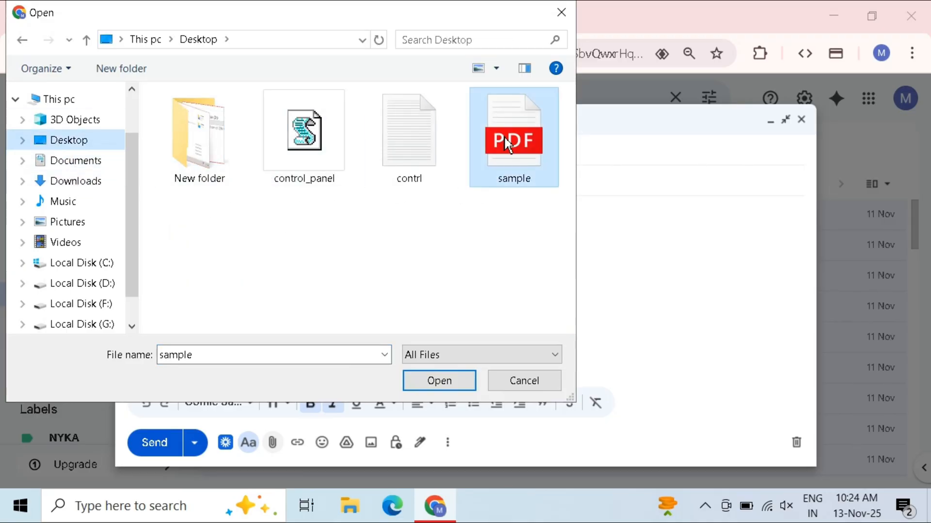
pyautogui.click(422, 384)
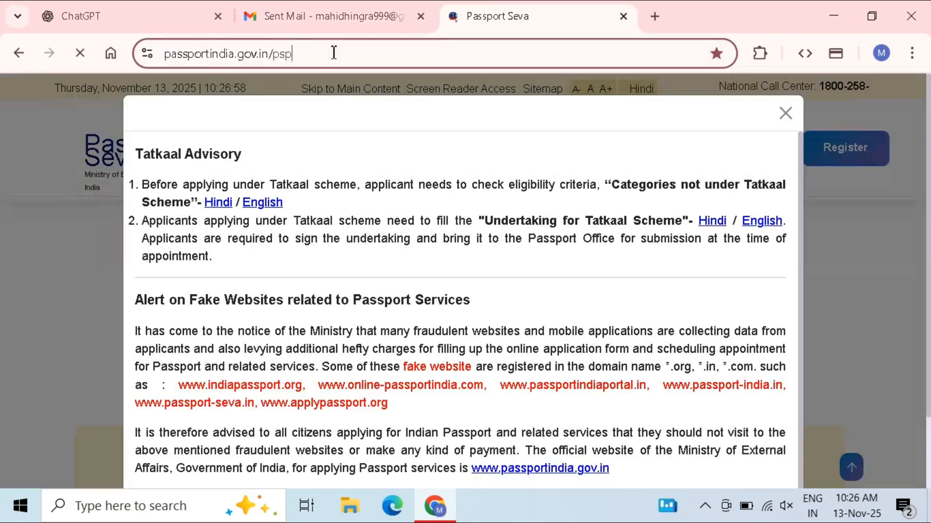
# - Copy the address passportindia.gov.in/psp from the Passport Seva page and insert it in the message as a link with the text PASSPORT
pyautogui.click(159, 50)
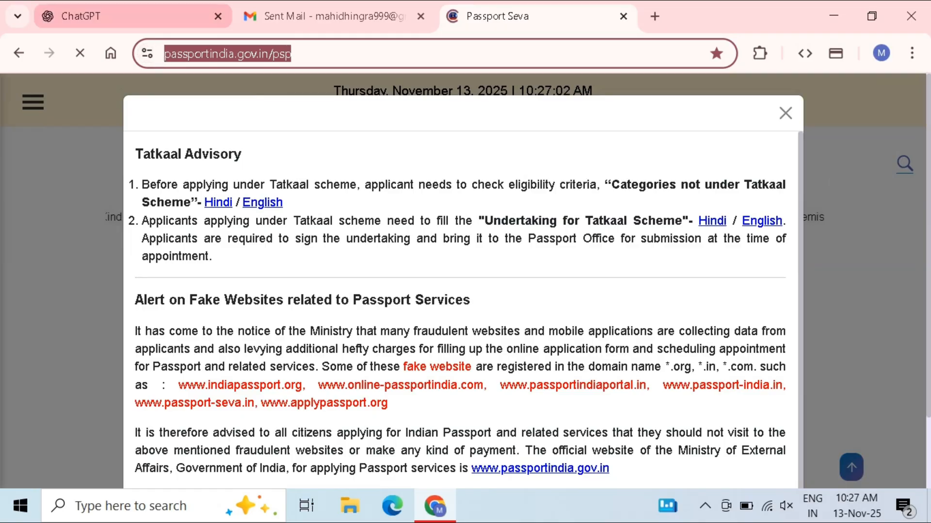
pyautogui.click(320, 16)
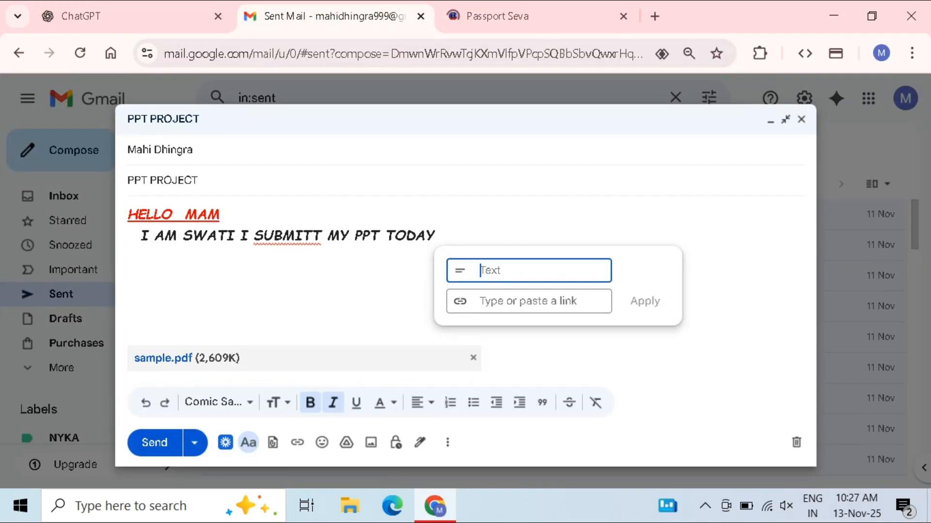
pyautogui.click(515, 302)
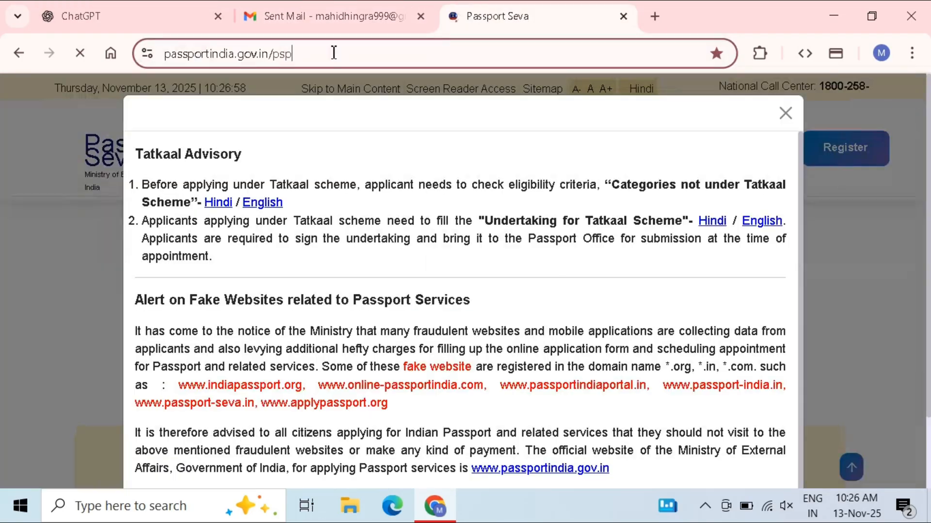
pyautogui.click(158, 54)
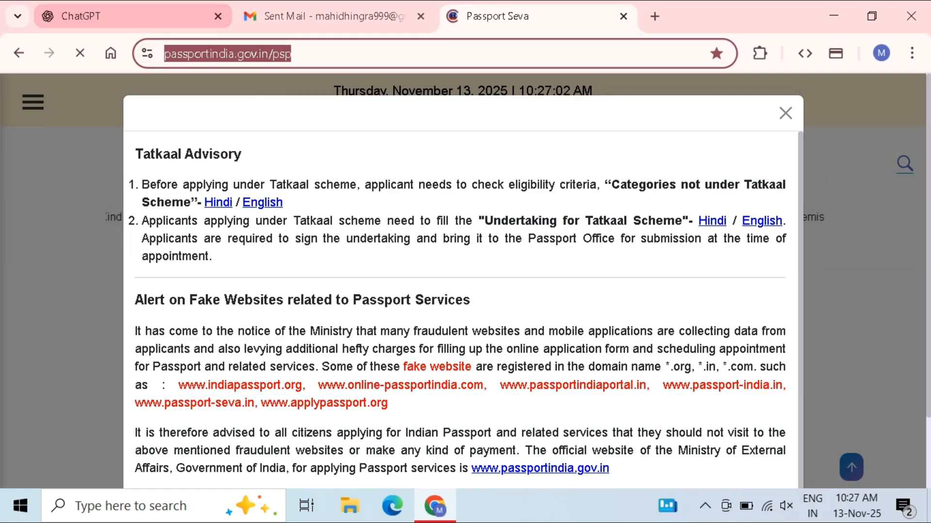
pyautogui.click(320, 16)
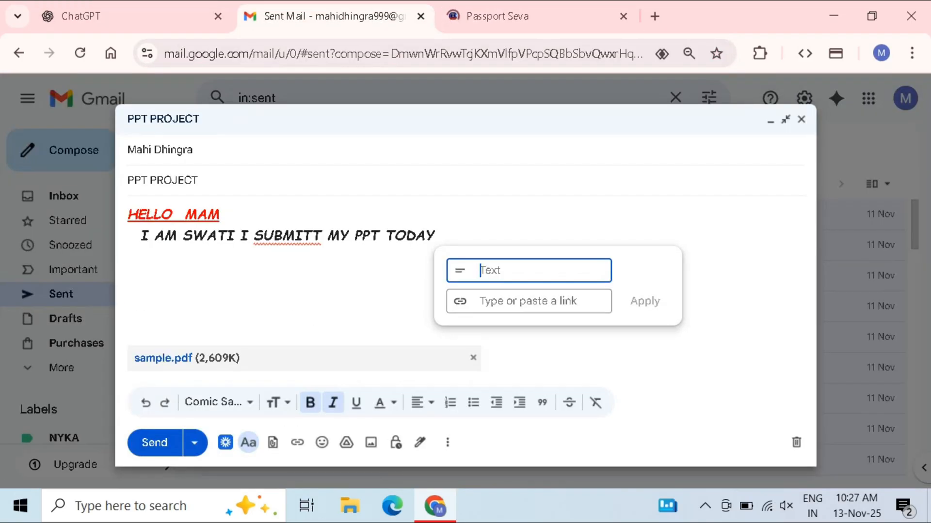
pyautogui.click(515, 302)
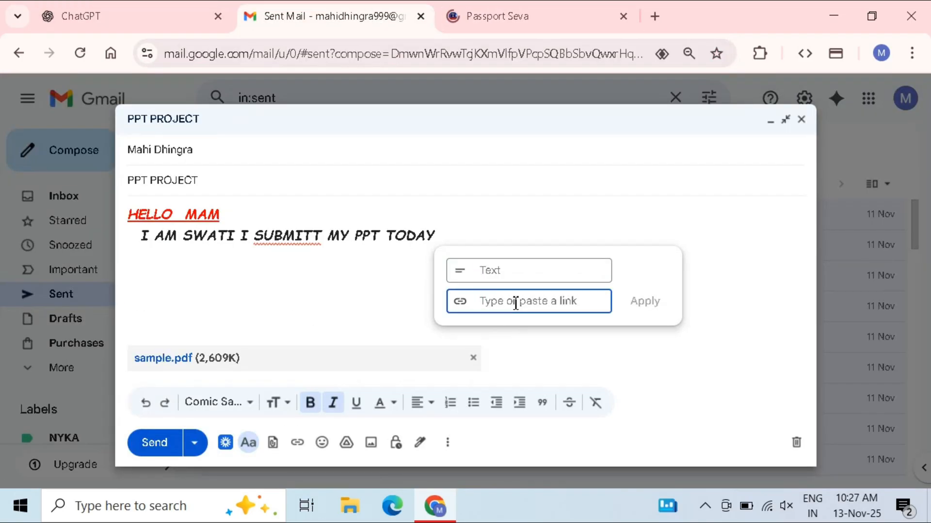
pyautogui.hotkey('ctrl', 'v')
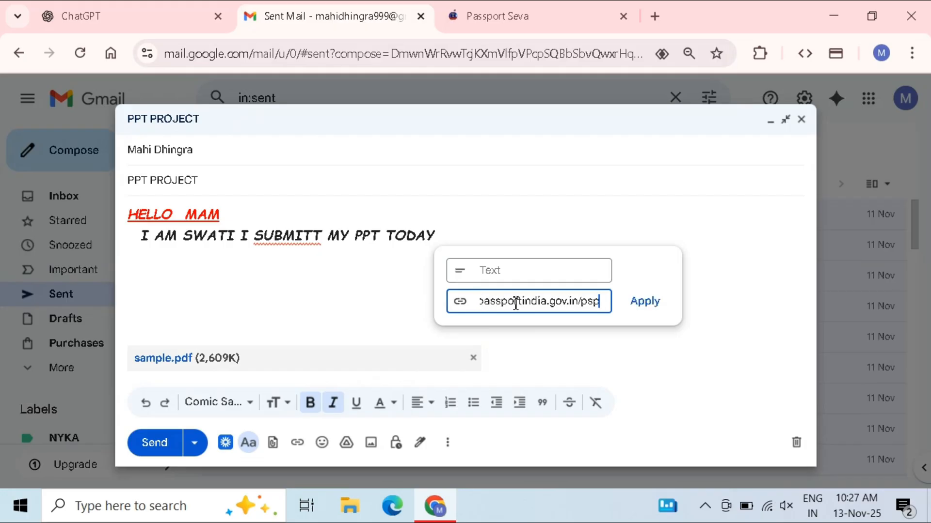
pyautogui.click(546, 271)
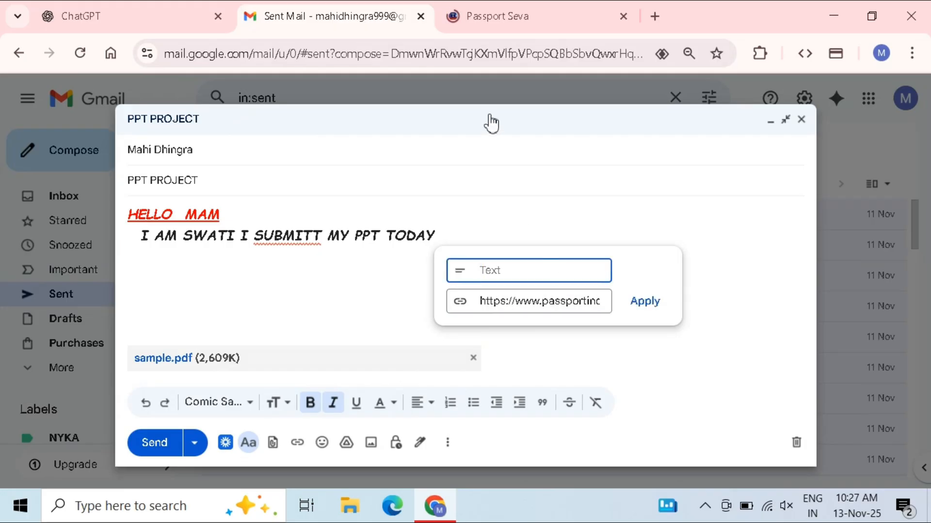
pyautogui.write('PASSPORT')
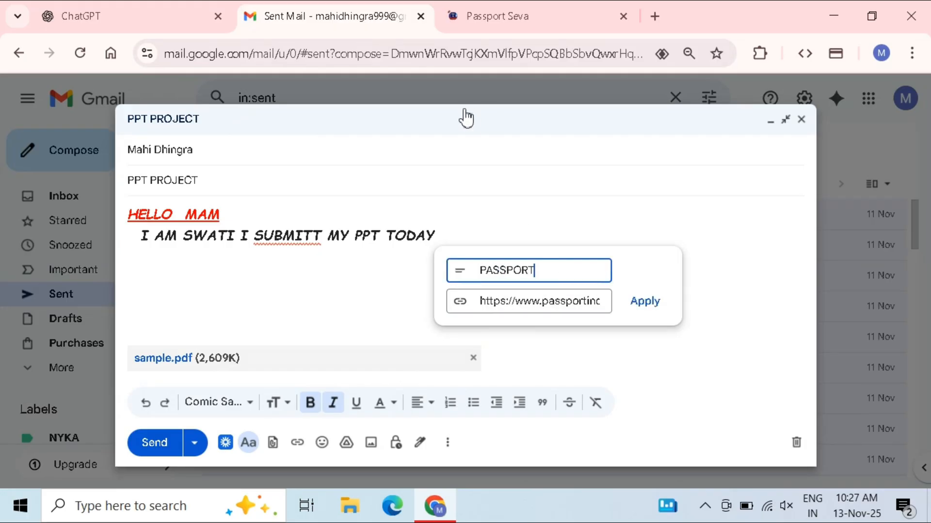
pyautogui.click(649, 304)
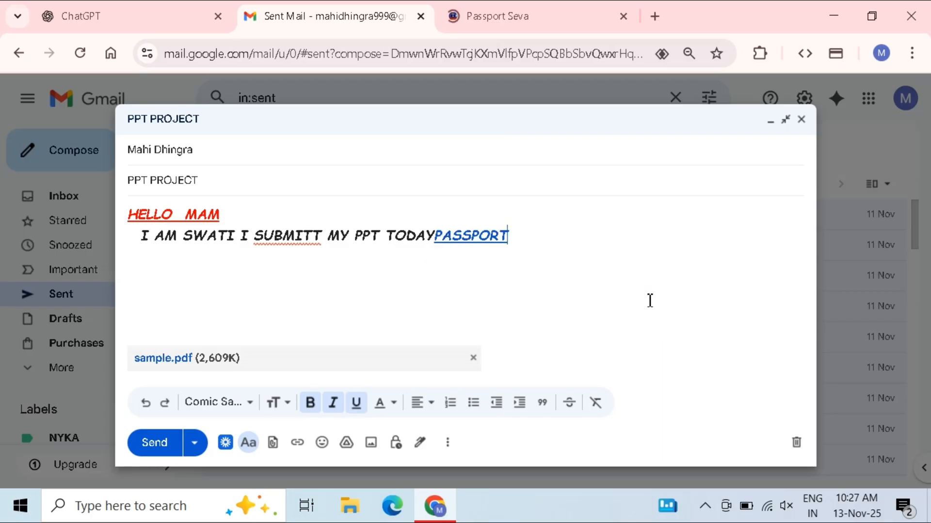
# - Follow the PASSPORT link to check its target, close the extra Passport Seva page and return to the Gmail draft
pyautogui.click(477, 236)
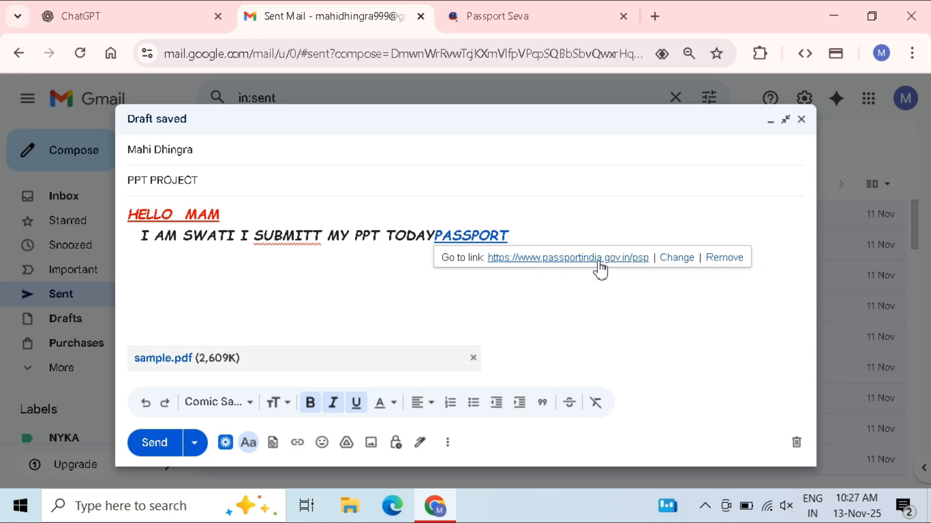
pyautogui.click(564, 259)
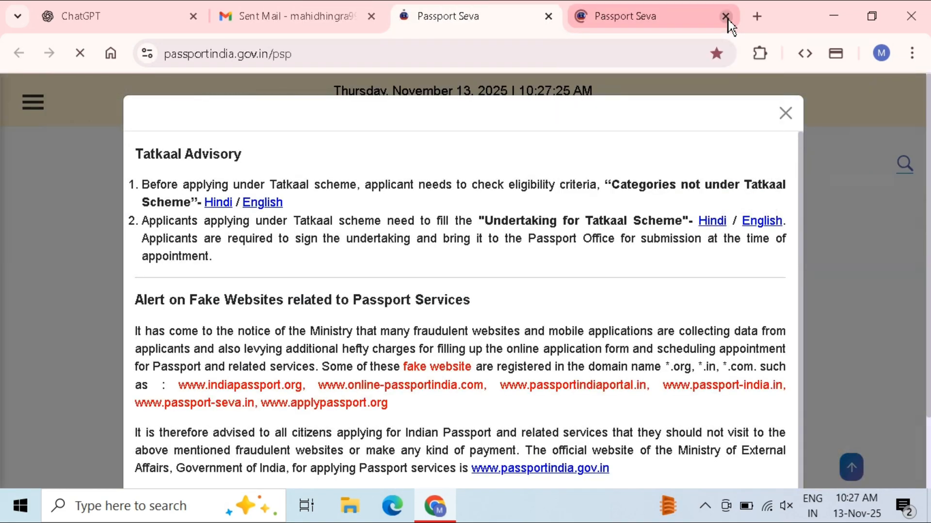
pyautogui.click(726, 16)
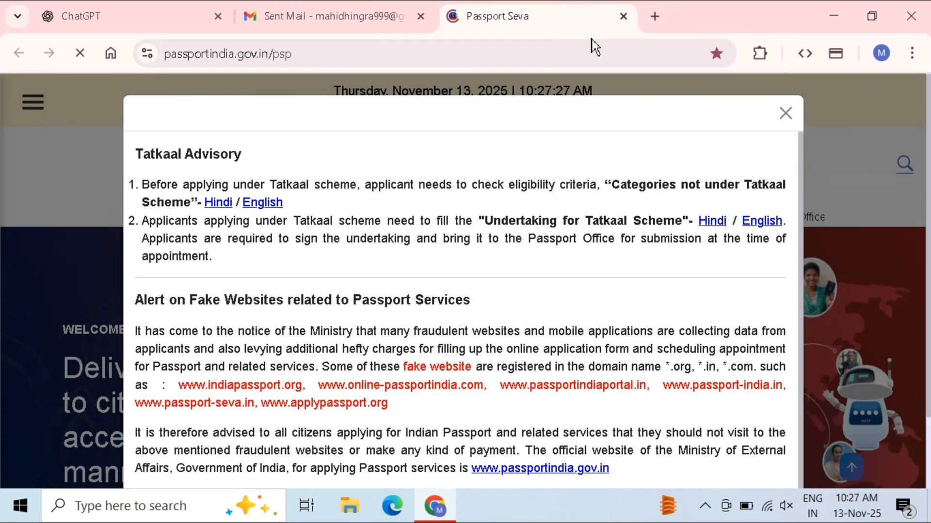
pyautogui.click(359, 26)
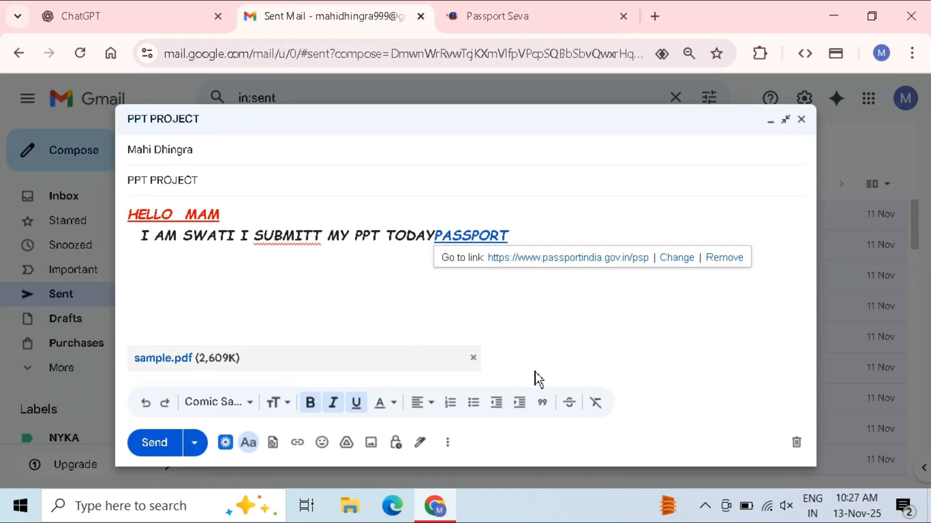
# - Insert the face with tears of joy emoji from Smileys and Emotions at the PASSPORT link in the message
pyautogui.click(434, 235)
pyautogui.moveTo(436, 235); pyautogui.dragTo(514, 236)
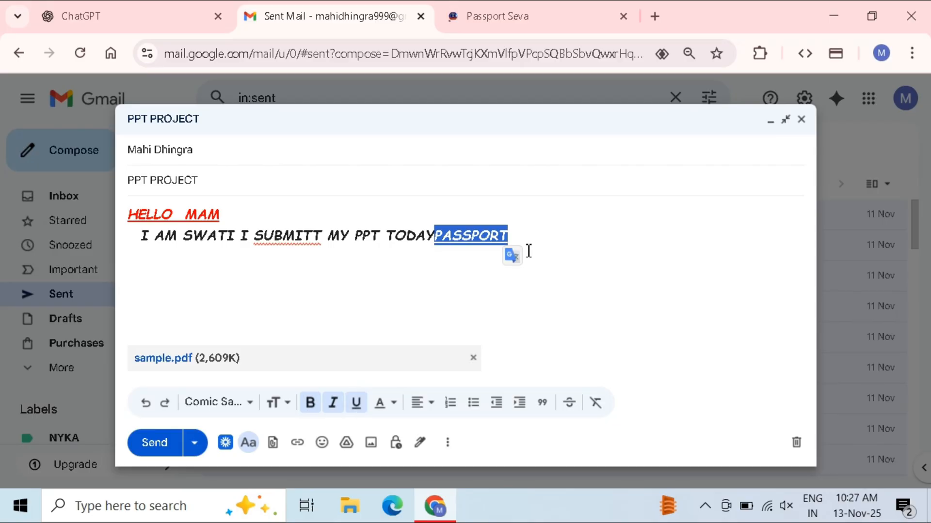
pyautogui.click(497, 235)
pyautogui.click(322, 442)
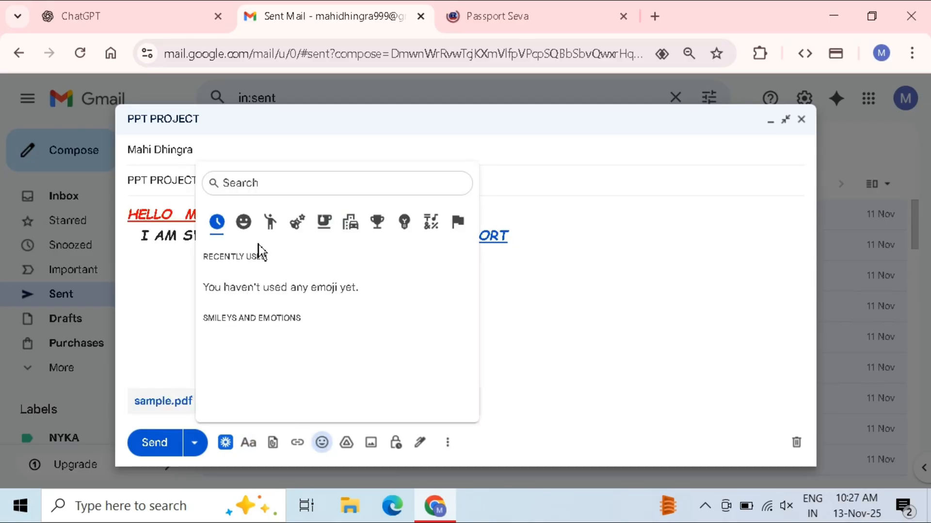
pyautogui.click(245, 223)
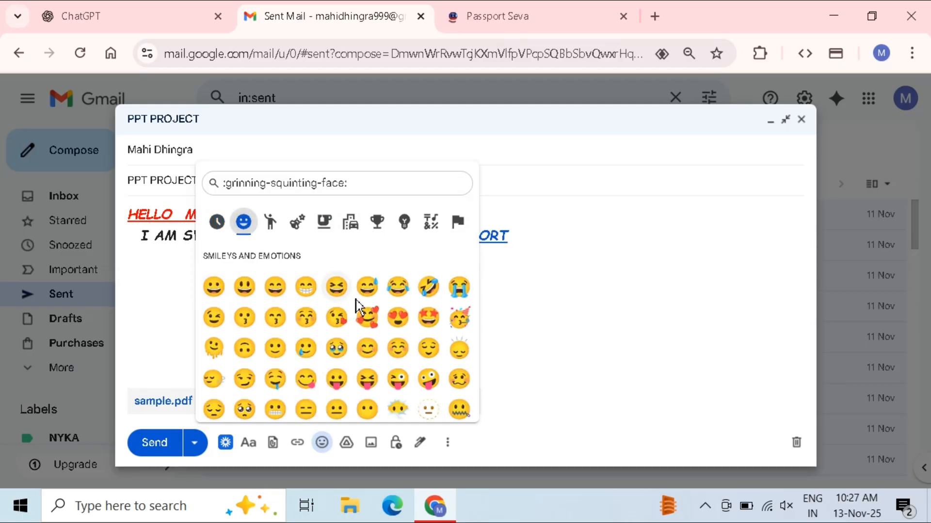
pyautogui.click(400, 289)
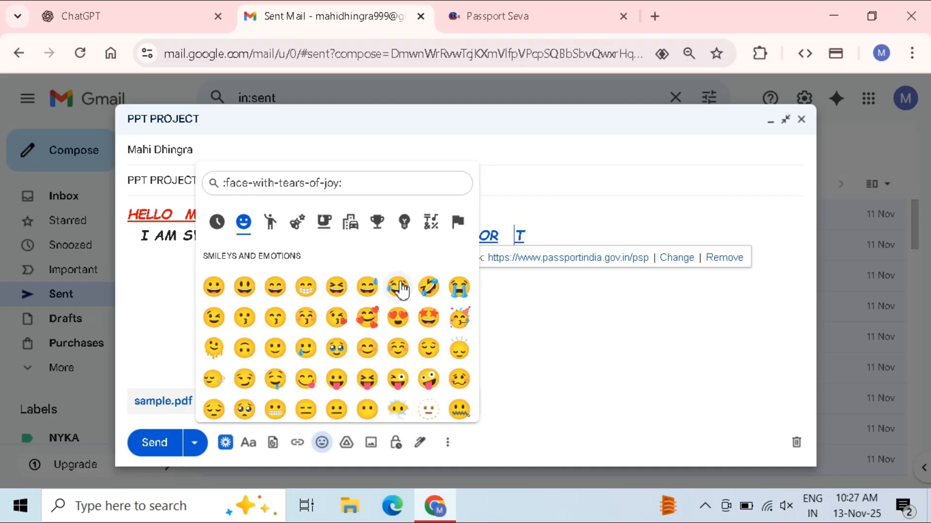
pyautogui.click(529, 300)
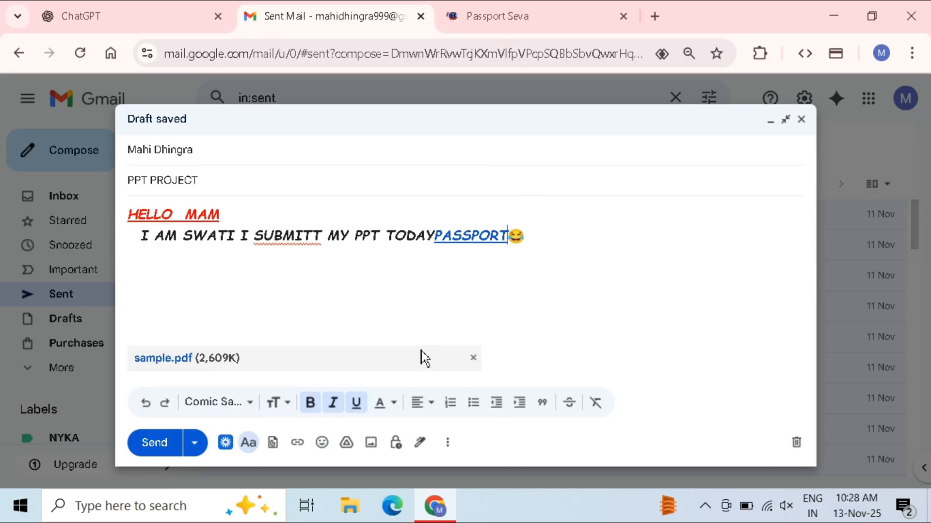
# - Open the Google Drive file insertion and view its option for uploading from the computer, without choosing a file
pyautogui.click(346, 443)
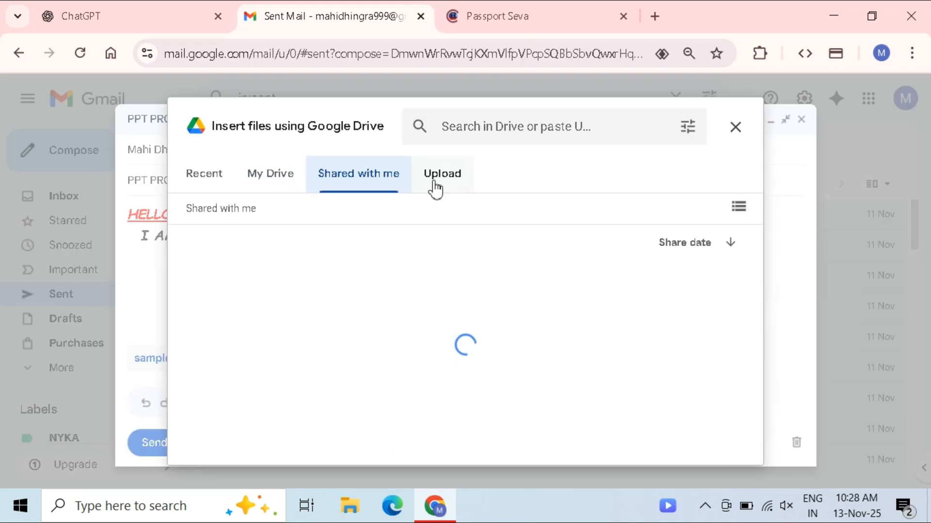
pyautogui.click(439, 175)
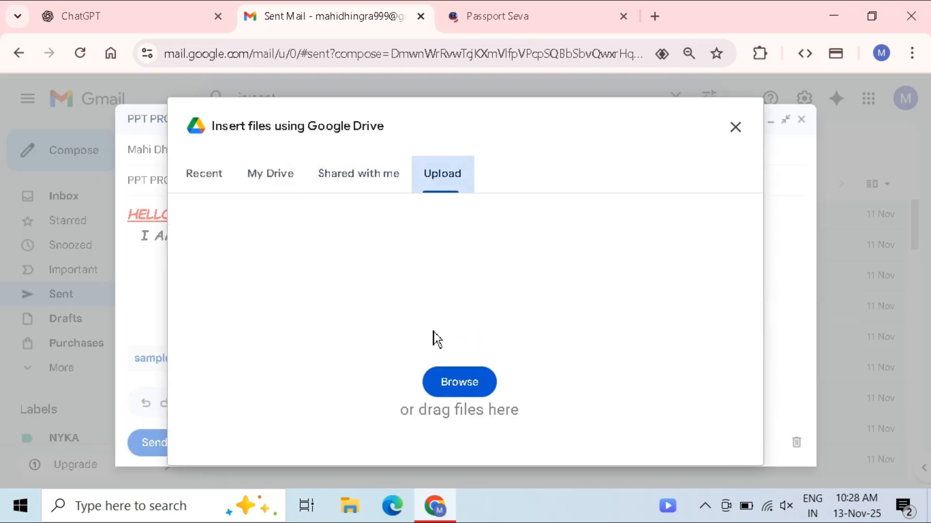
pyautogui.click(440, 383)
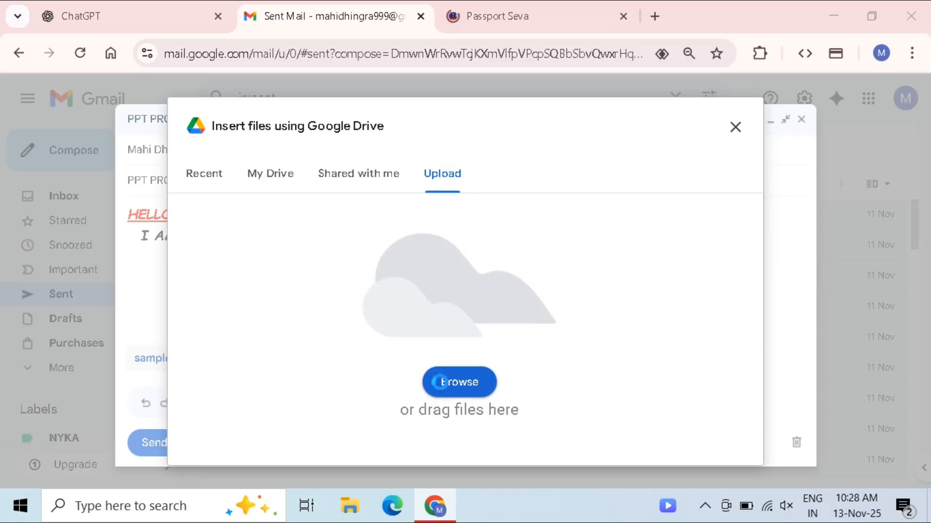
pyautogui.click(561, 12)
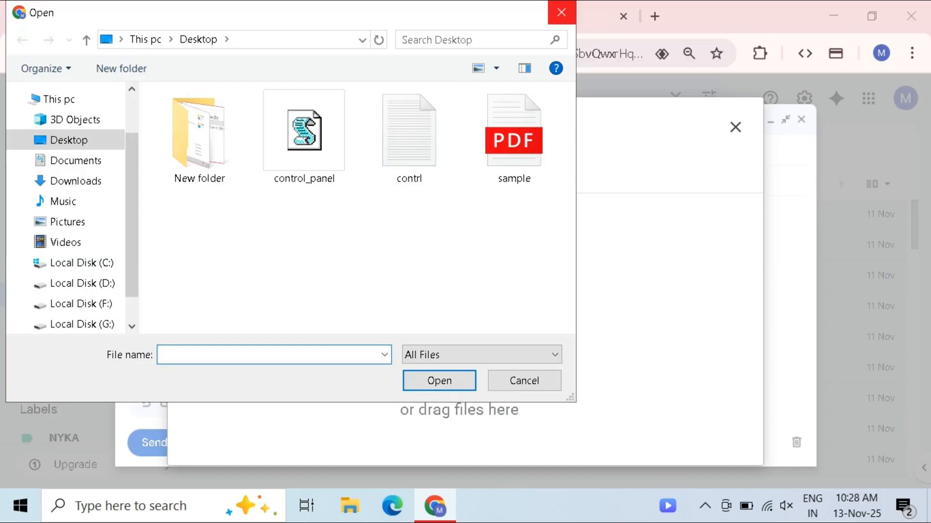
pyautogui.click(561, 12)
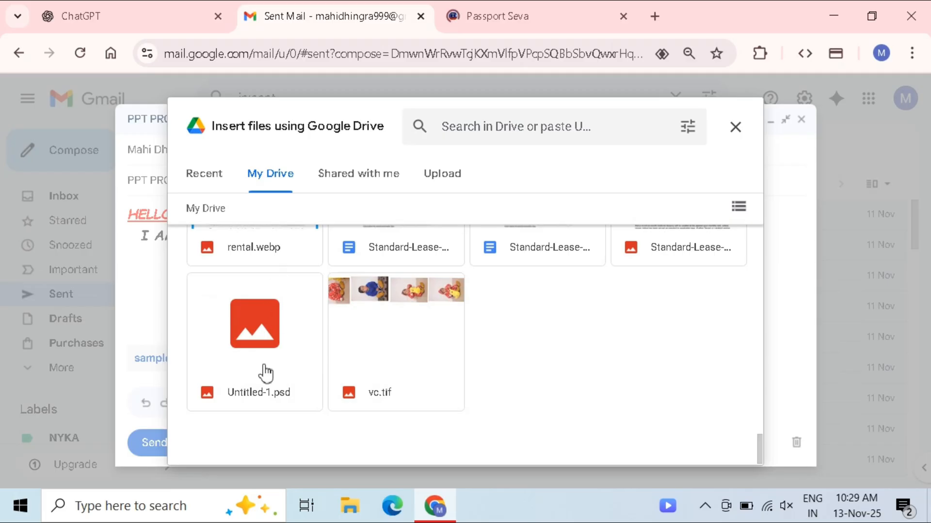
# - Add the Standard-Lease-Agreement-325x420 document from My Drive to the message as a link
pyautogui.scroll(2, 404, 257)
pyautogui.click(407, 271)
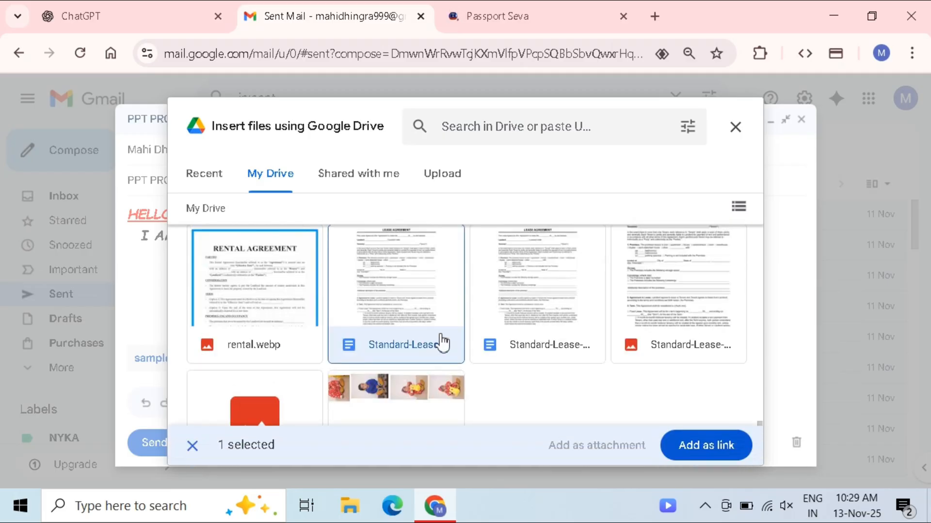
pyautogui.click(698, 445)
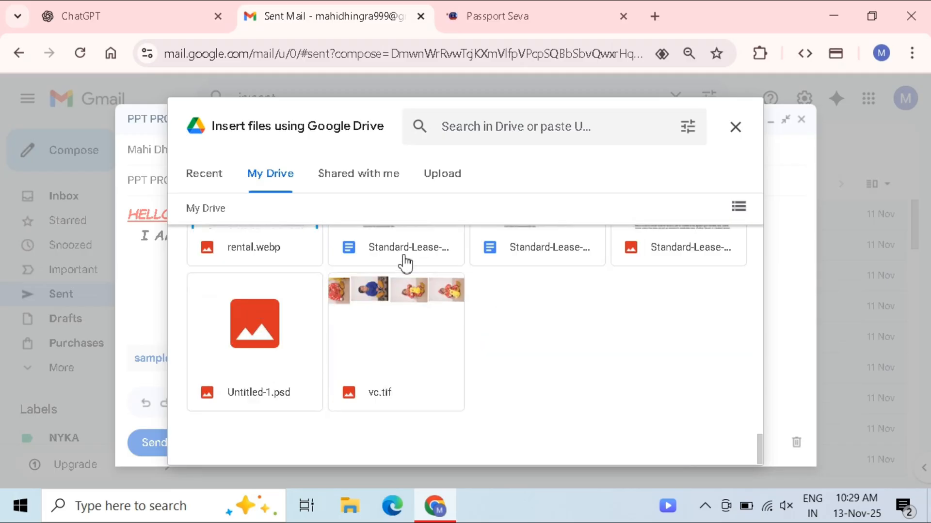
pyautogui.click(404, 257)
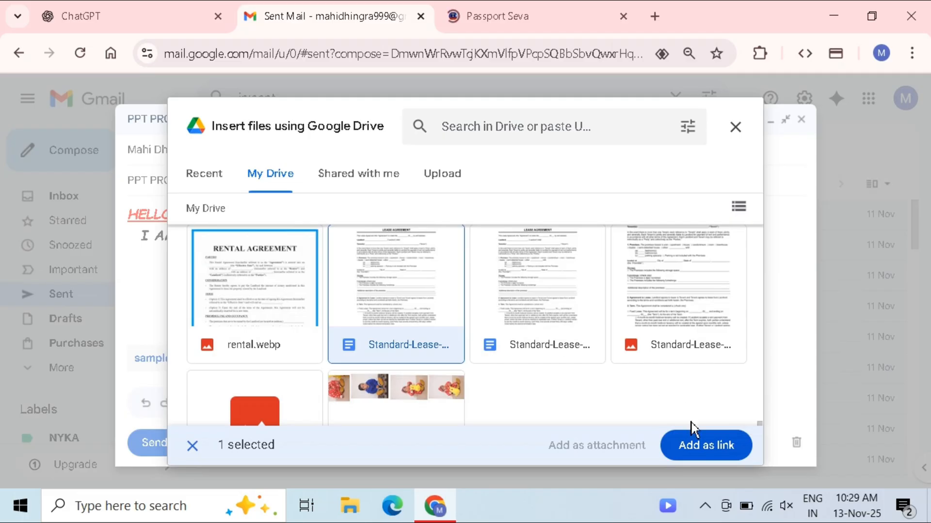
pyautogui.click(699, 447)
pyautogui.click(699, 447)
pyautogui.click(442, 344)
pyautogui.click(699, 447)
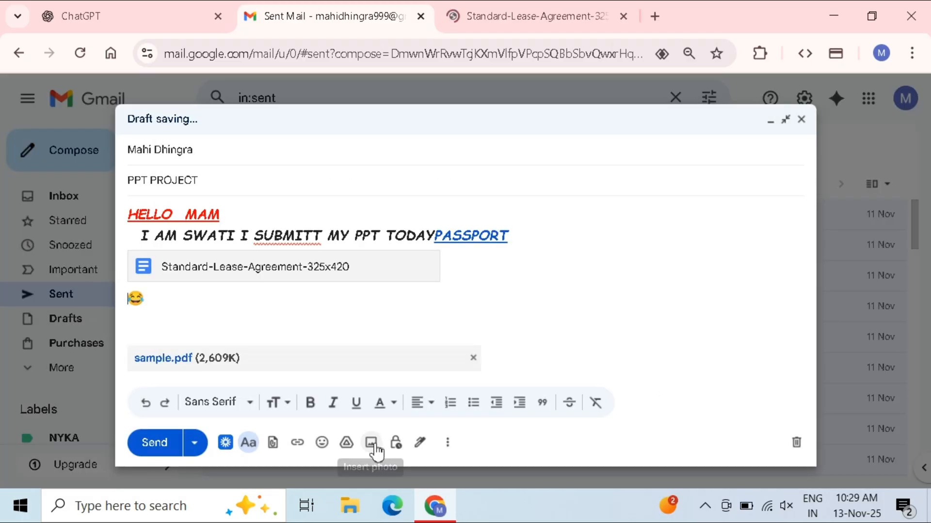
# - Look through the photo insertion sources, covering Google Photos albums, upload from the computer and web address, without adding a photo
pyautogui.click(372, 444)
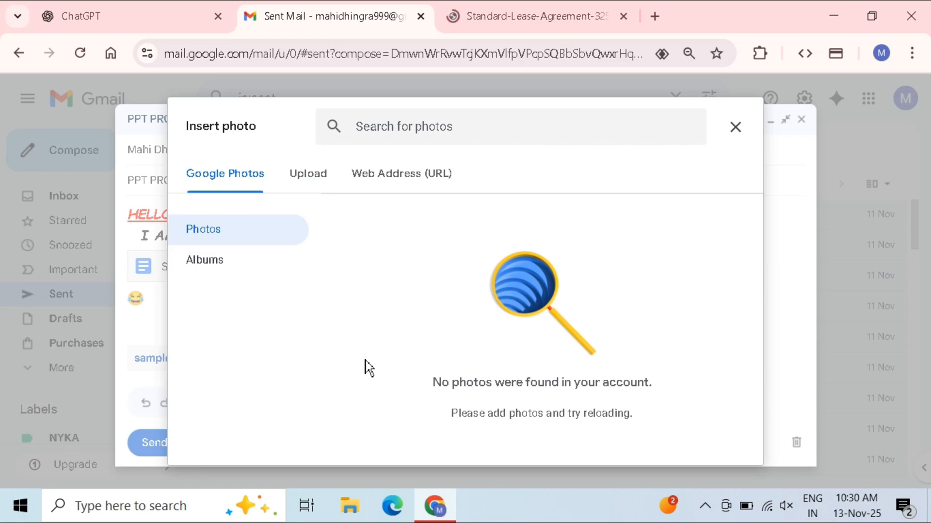
pyautogui.click(223, 262)
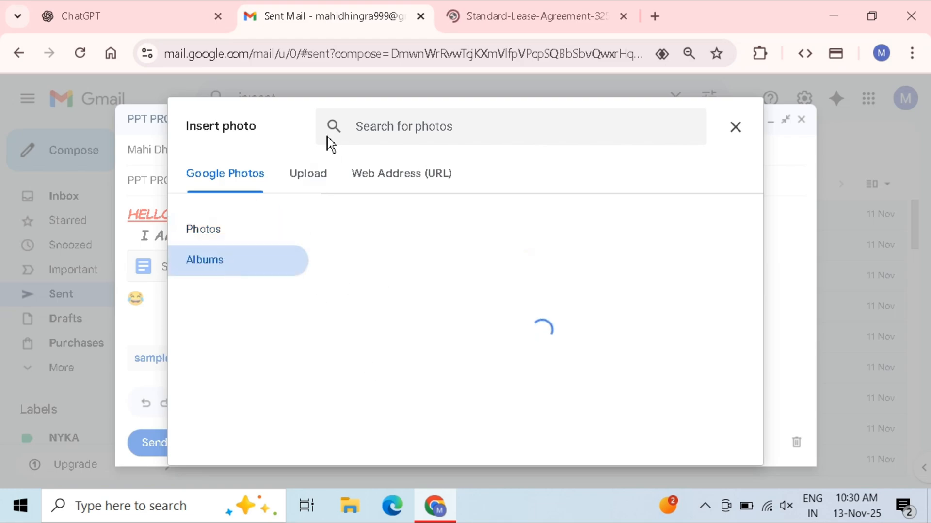
pyautogui.click(304, 182)
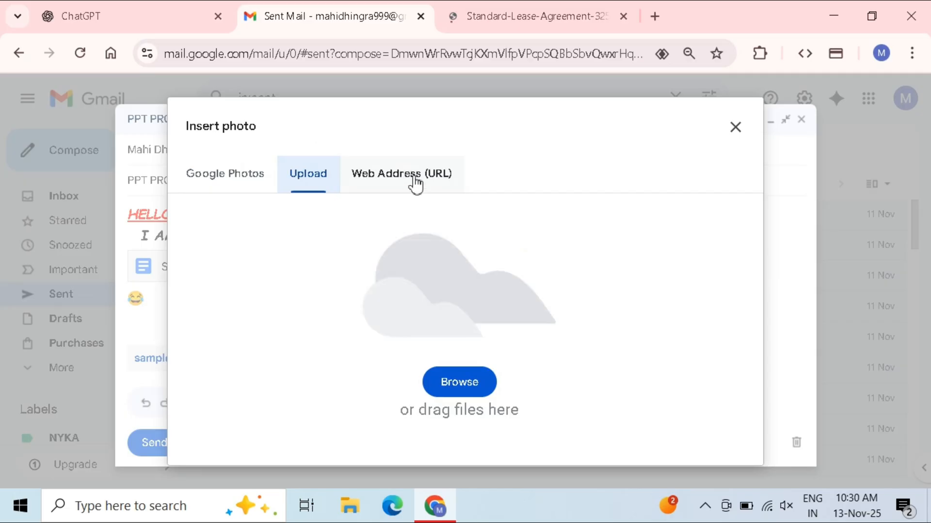
pyautogui.click(415, 184)
pyautogui.click(333, 179)
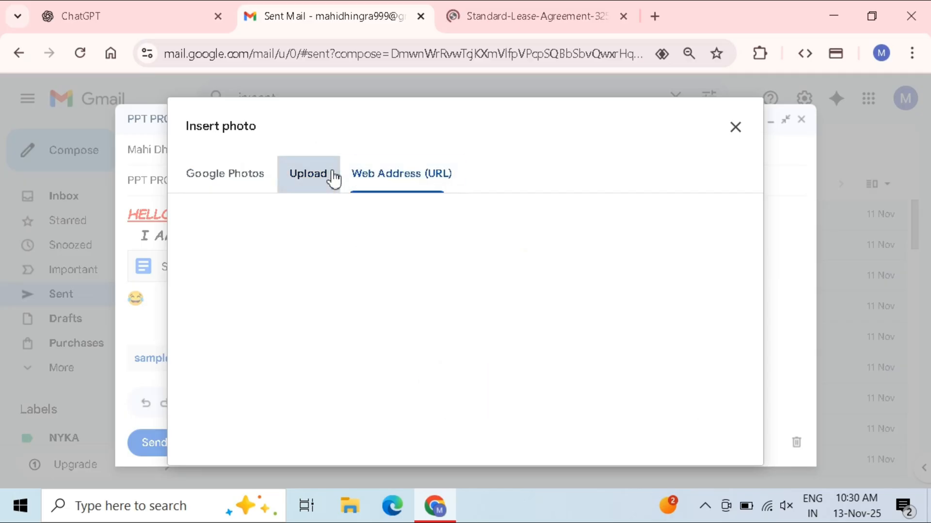
pyautogui.click(401, 182)
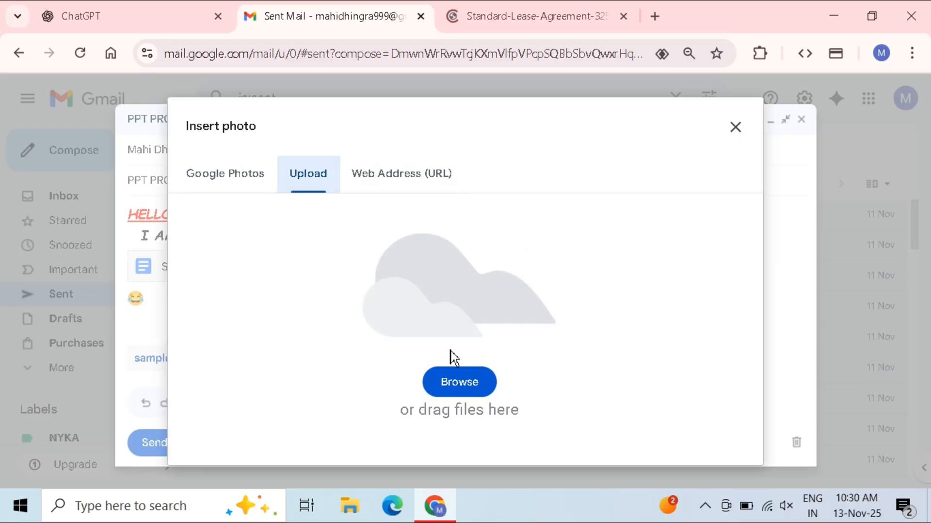
pyautogui.click(461, 390)
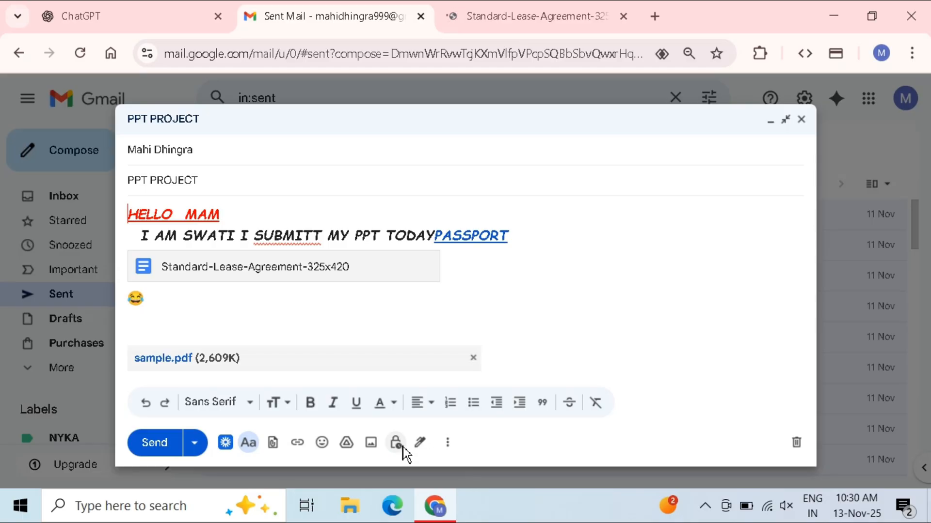
# - Open the confidential mode settings for the PPT PROJECT draft and read the description of the recipient restrictions
pyautogui.click(401, 446)
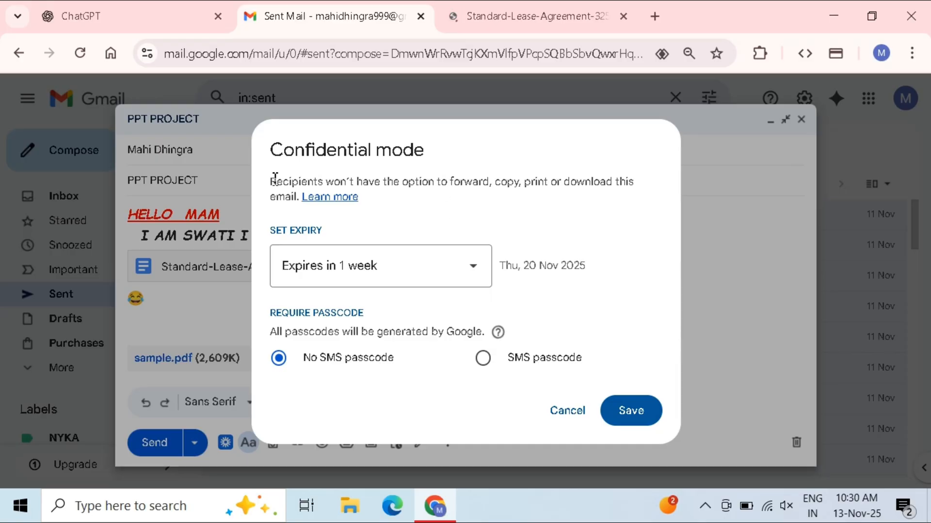
pyautogui.moveTo(270, 182); pyautogui.dragTo(381, 204)
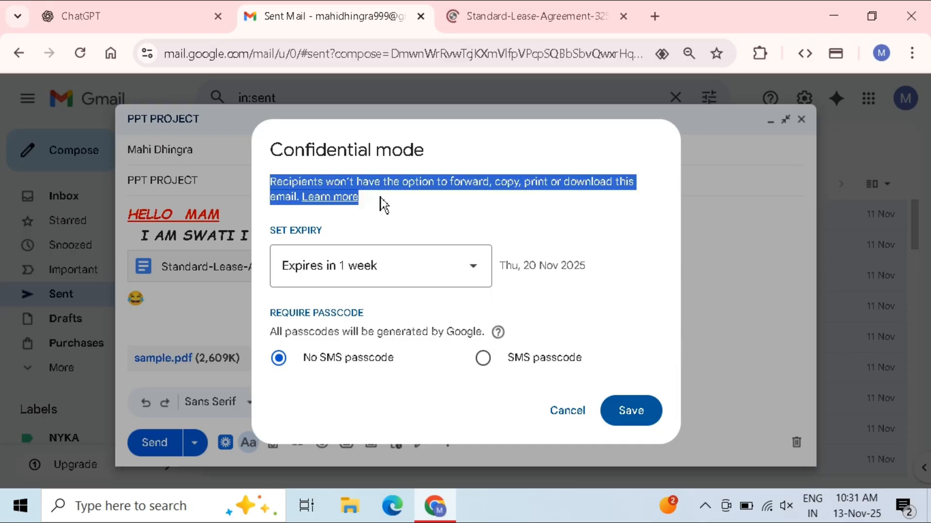
pyautogui.click(480, 199)
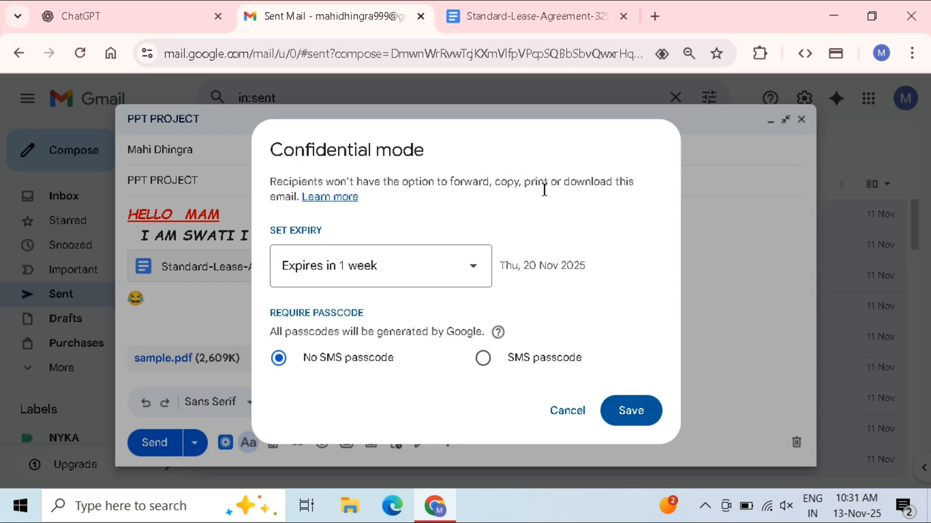
pyautogui.moveTo(545, 190); pyautogui.dragTo(609, 198)
pyautogui.click(608, 198)
pyautogui.moveTo(514, 188); pyautogui.dragTo(611, 218)
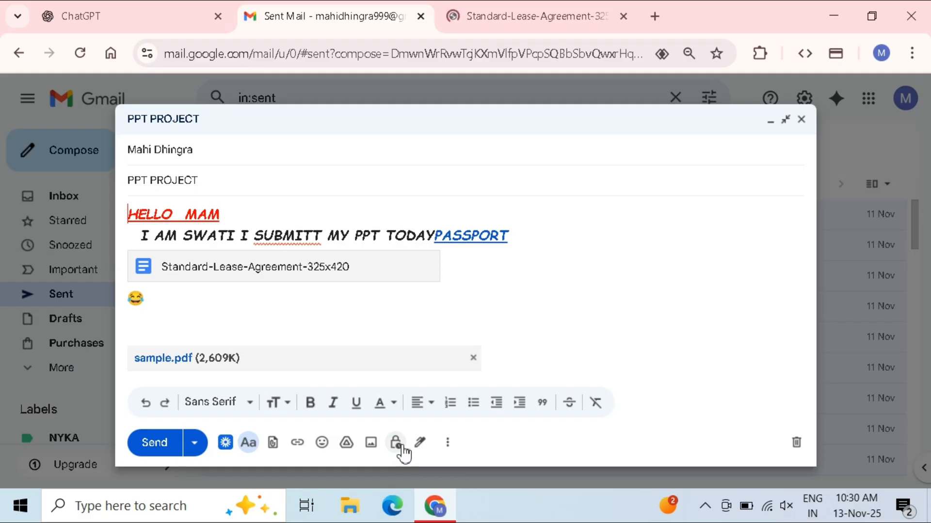
pyautogui.click(402, 446)
pyautogui.click(401, 446)
pyautogui.moveTo(544, 182); pyautogui.dragTo(608, 204)
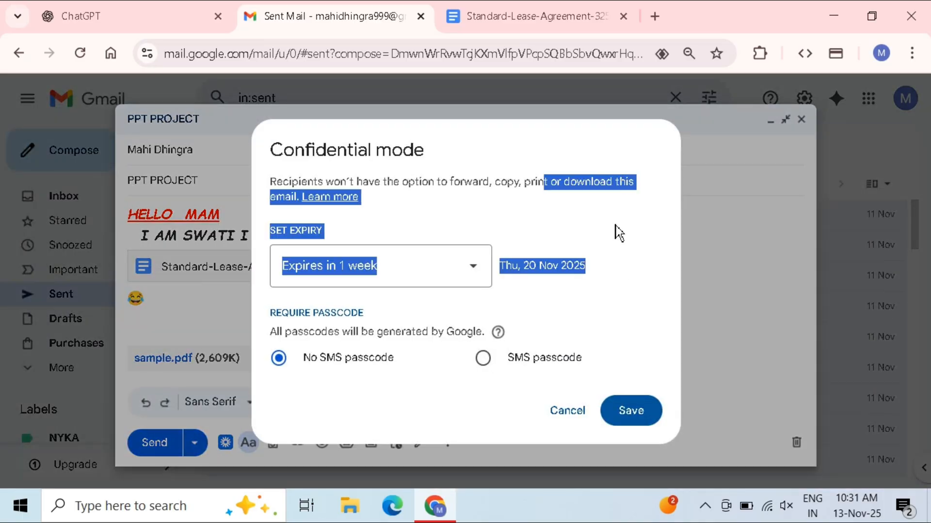
pyautogui.click(612, 205)
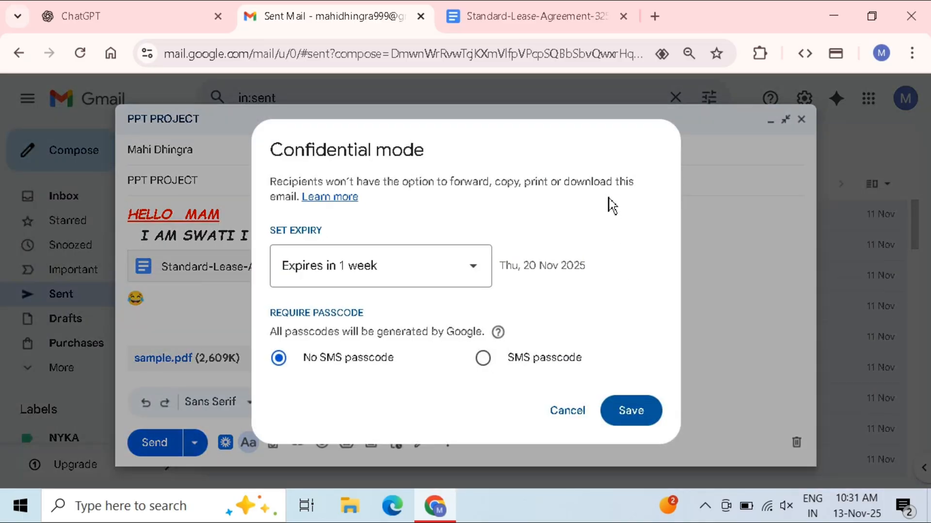
pyautogui.moveTo(513, 188); pyautogui.dragTo(609, 211)
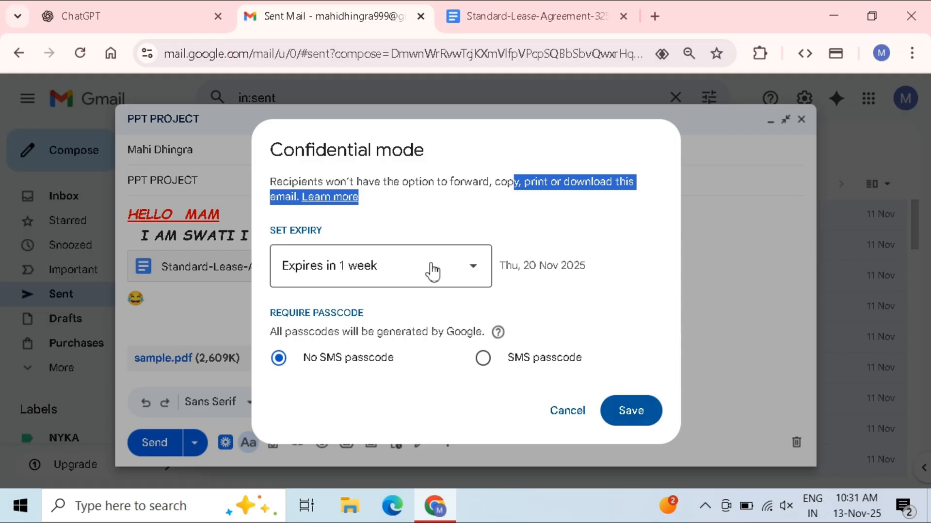
# - Set confidential mode to expire in 1 week and require an SMS passcode, and save the settings
pyautogui.click(467, 275)
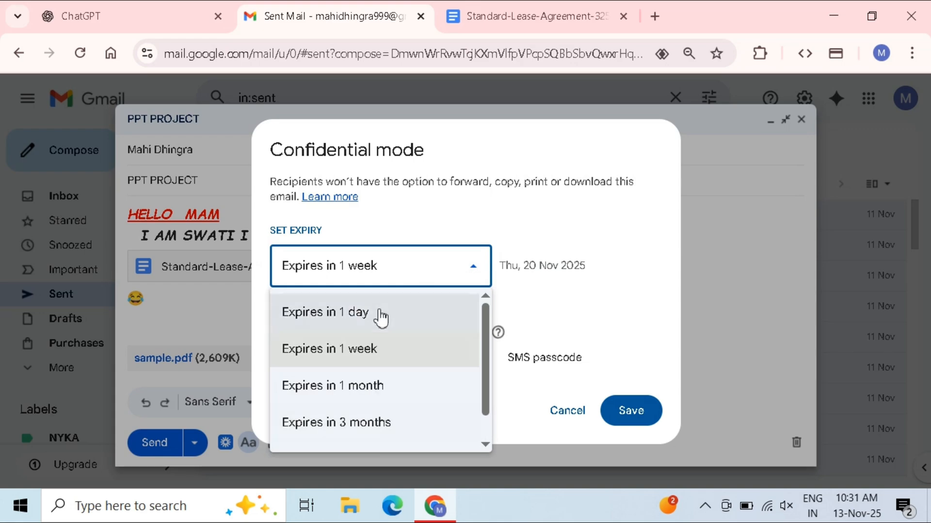
pyautogui.click(384, 347)
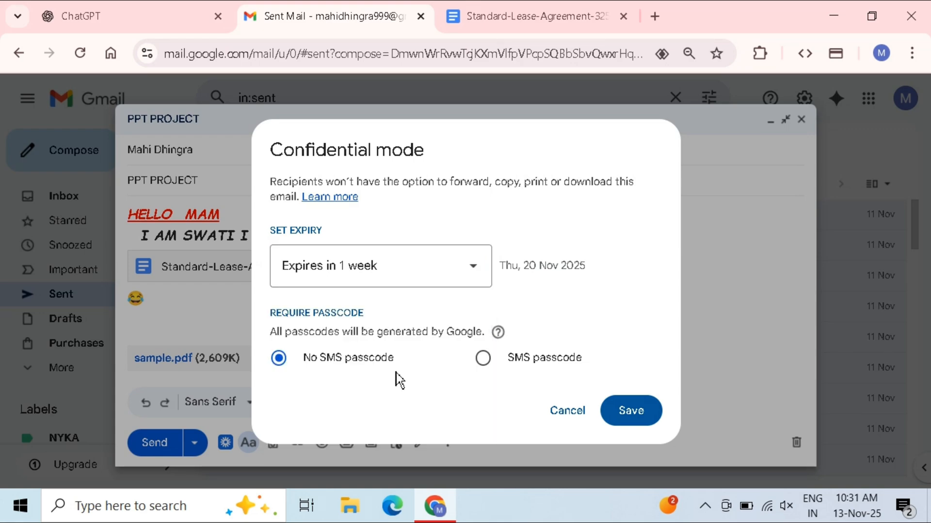
pyautogui.click(483, 360)
pyautogui.click(626, 416)
pyautogui.click(484, 361)
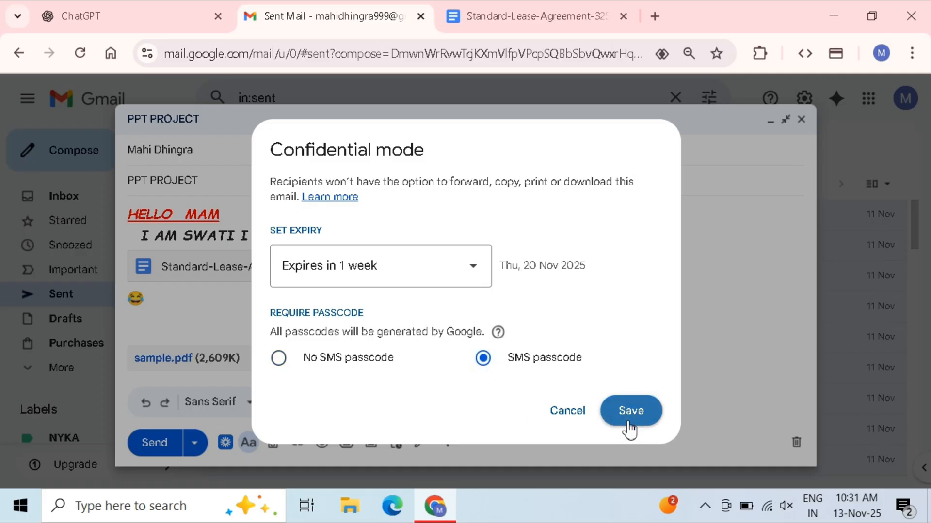
pyautogui.click(624, 413)
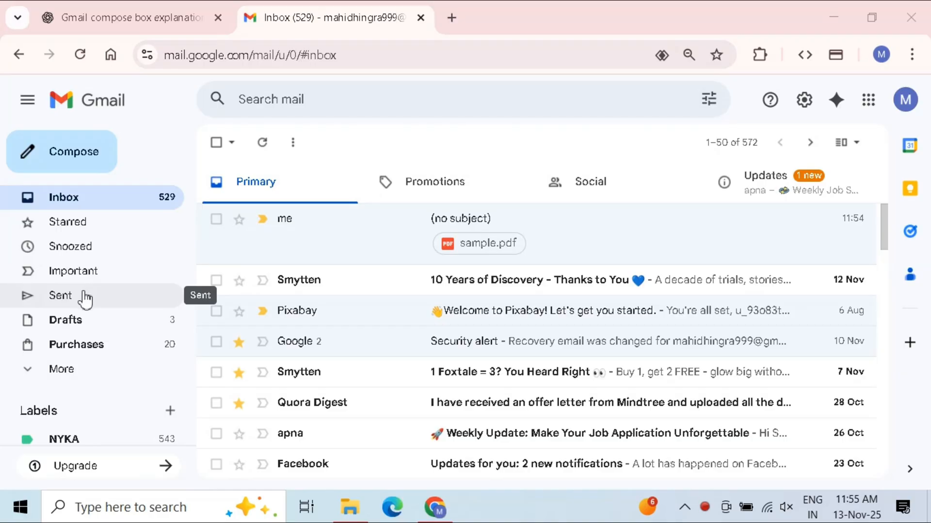
# - Open the sent message carrying sample.pdf and examine its content expiry notice below the attachment
pyautogui.click(85, 296)
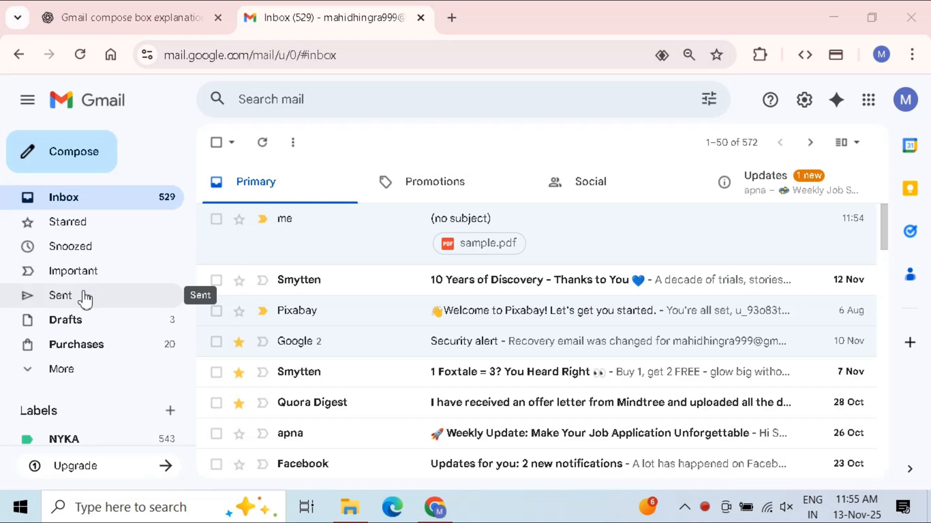
pyautogui.click(84, 296)
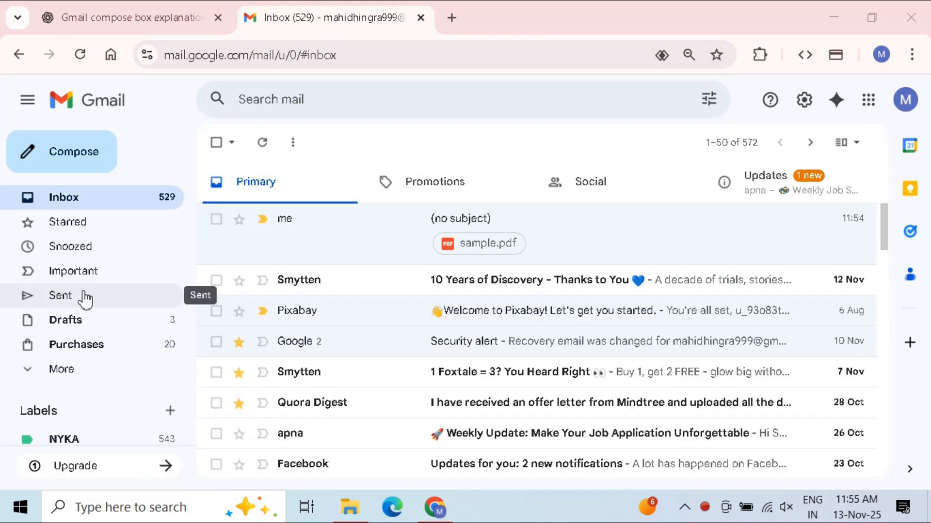
pyautogui.click(83, 296)
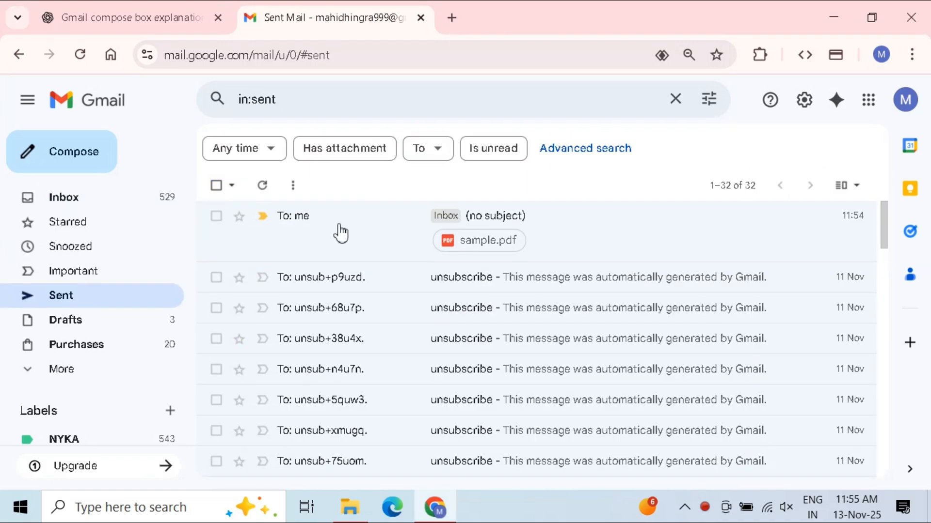
pyautogui.click(557, 228)
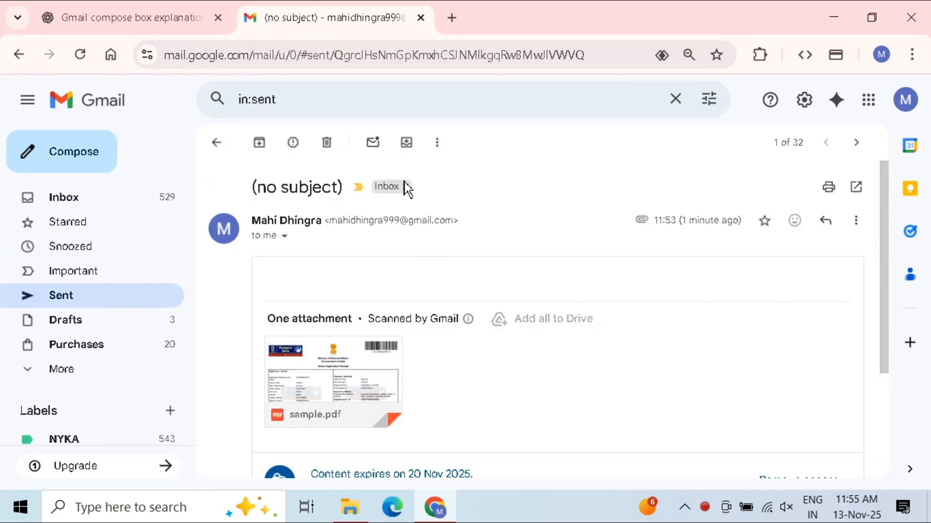
pyautogui.click(539, 236)
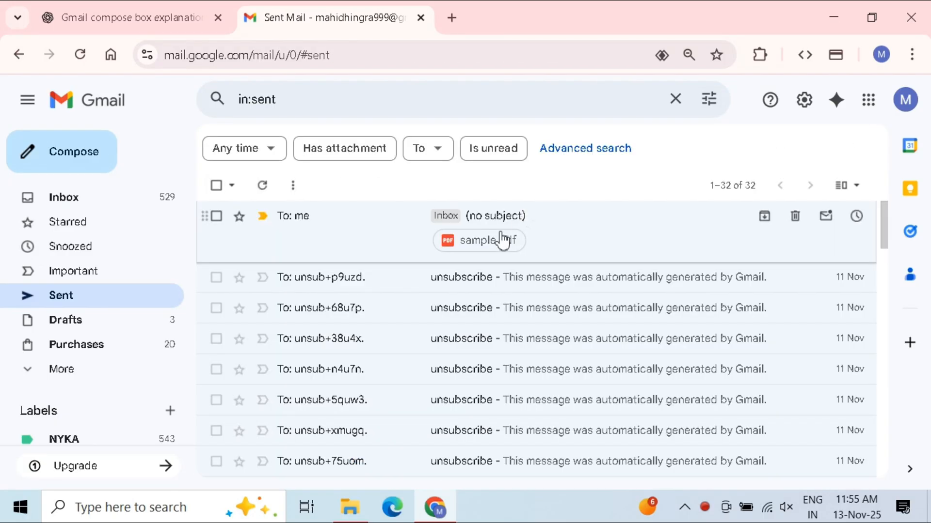
pyautogui.click(509, 217)
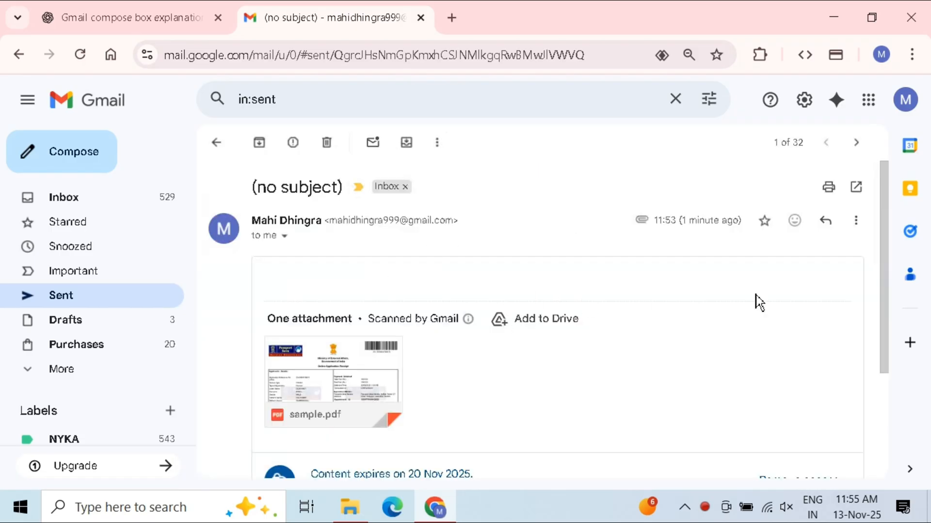
pyautogui.moveTo(886, 258); pyautogui.dragTo(894, 329)
pyautogui.moveTo(301, 373); pyautogui.dragTo(561, 409)
pyautogui.click(492, 304)
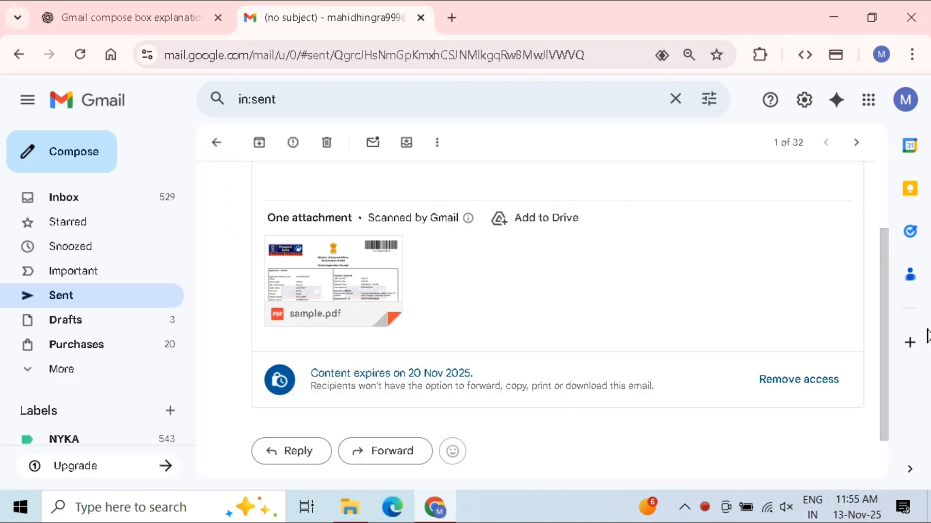
pyautogui.moveTo(886, 332); pyautogui.dragTo(885, 294)
pyautogui.scroll(-1, 885, 286)
# - Return to the inbox, reopen the sample.pdf message from the sent mail and review its expiry notice and option for removing access
pyautogui.click(63, 197)
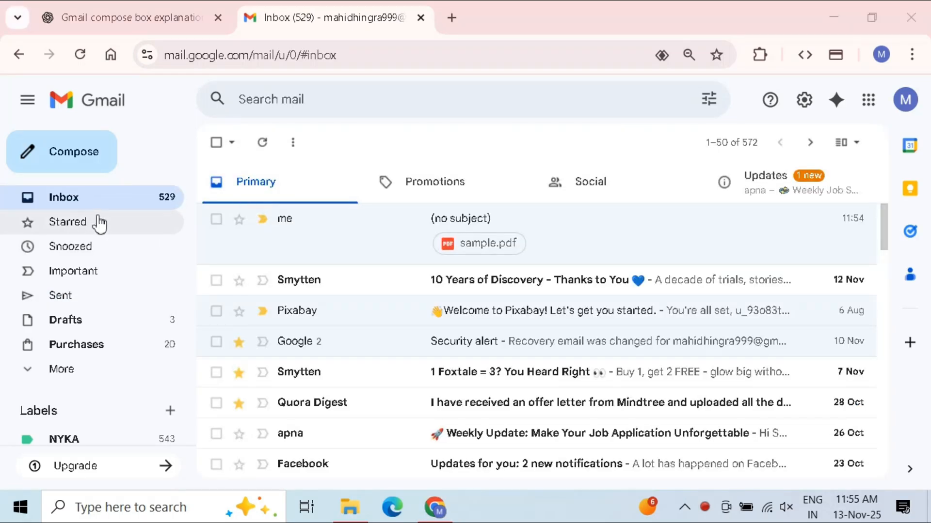
pyautogui.click(87, 296)
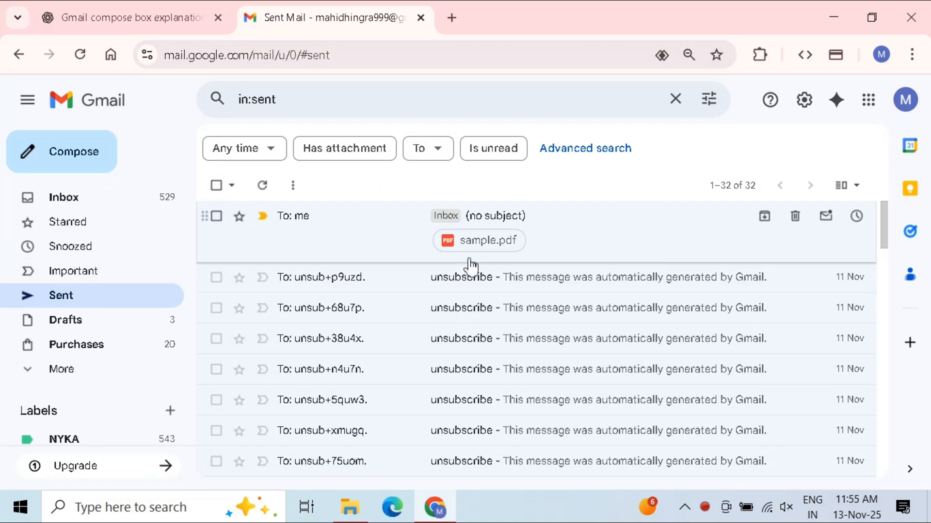
pyautogui.click(539, 243)
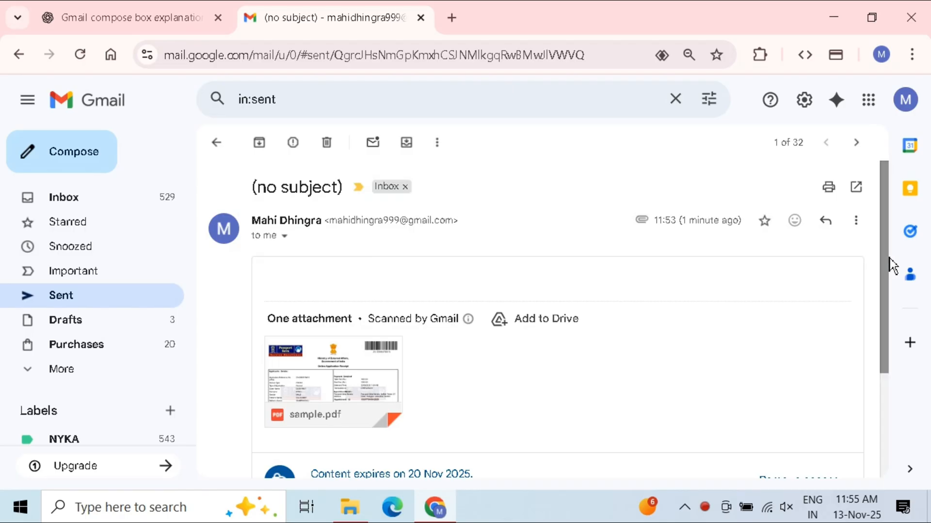
pyautogui.moveTo(886, 258); pyautogui.dragTo(894, 324)
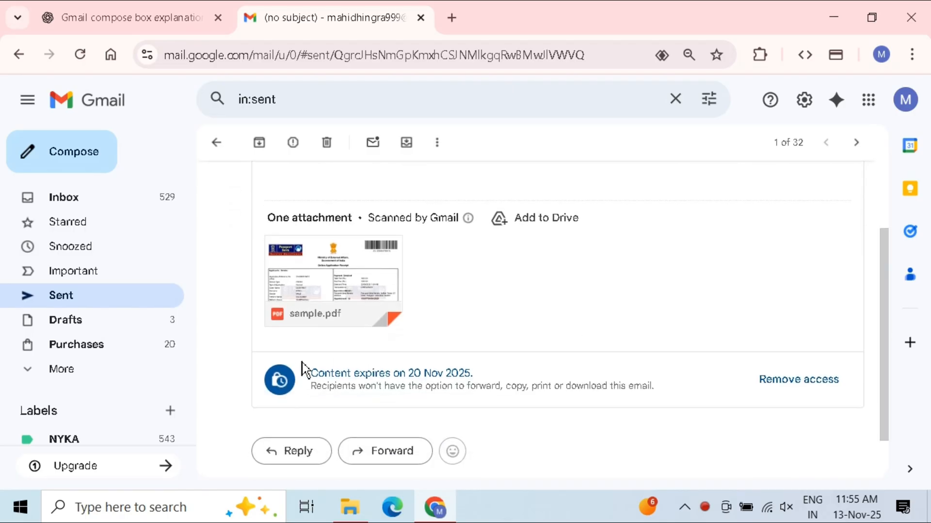
pyautogui.moveTo(300, 369); pyautogui.dragTo(559, 406)
pyautogui.click(493, 303)
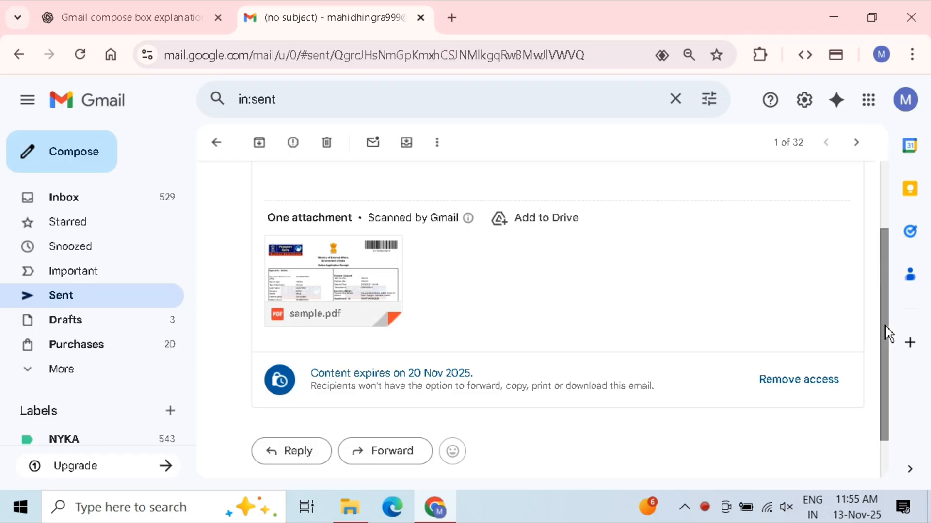
pyautogui.moveTo(887, 328); pyautogui.dragTo(900, 374)
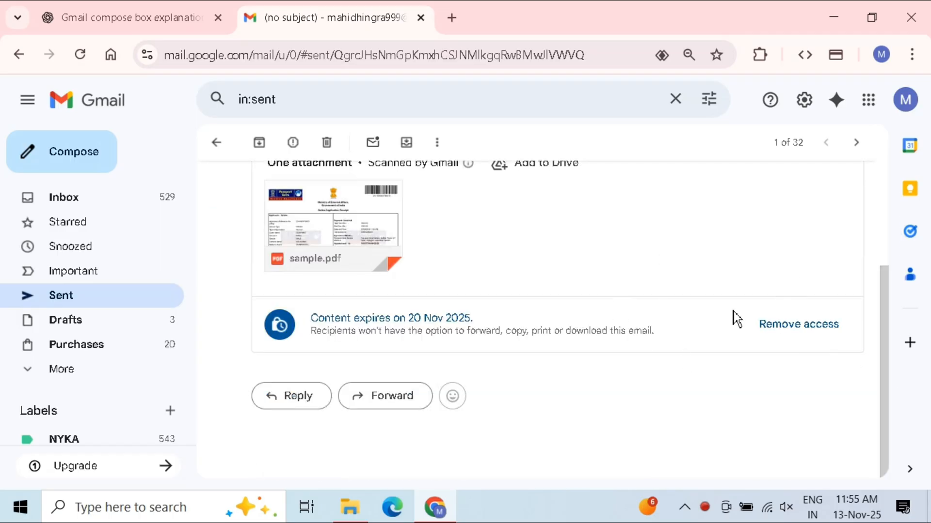
pyautogui.moveTo(746, 320); pyautogui.dragTo(849, 334)
pyautogui.click(847, 327)
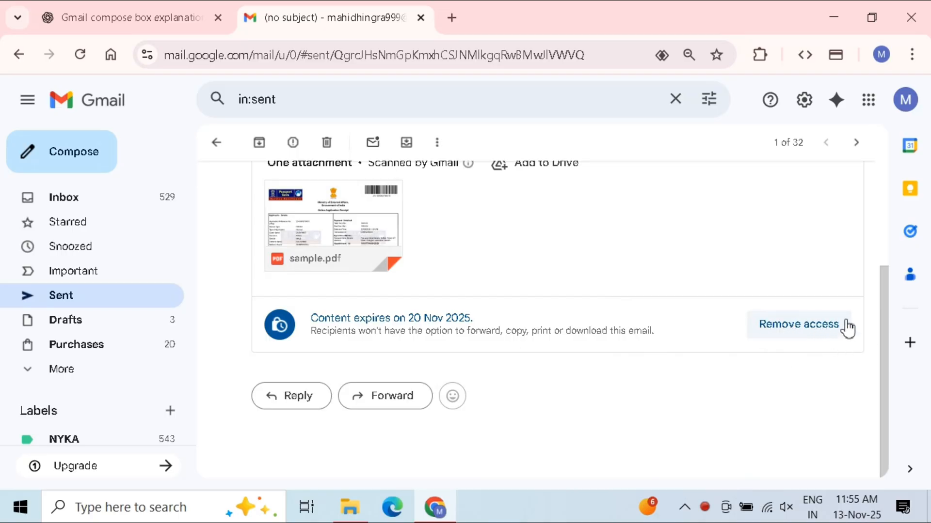
pyautogui.tripleClick(835, 332)
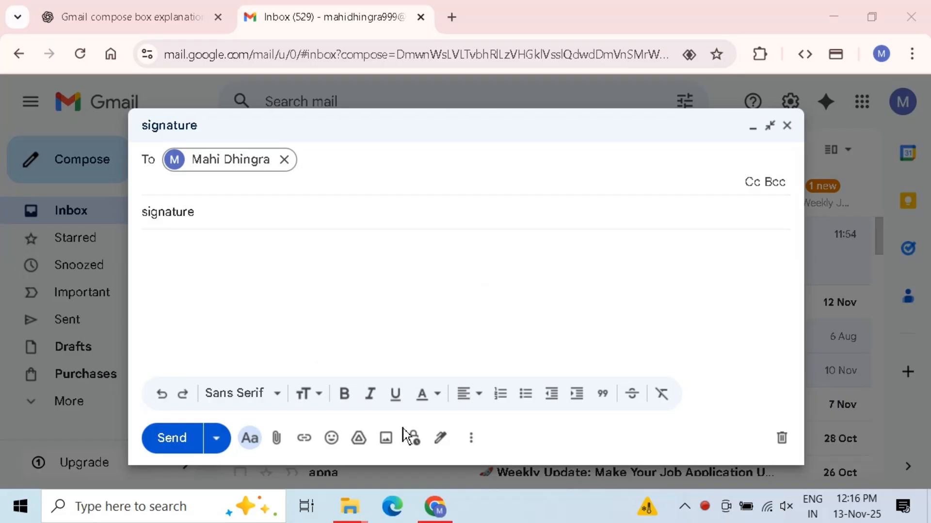
# - Open signature management from the signature draft and create a new signature named learncomputerfromzero
pyautogui.click(441, 439)
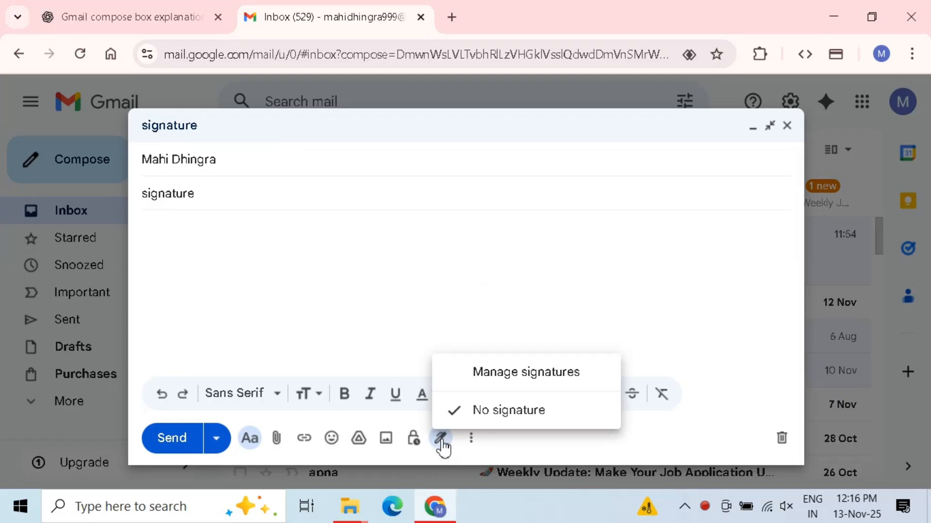
pyautogui.click(526, 372)
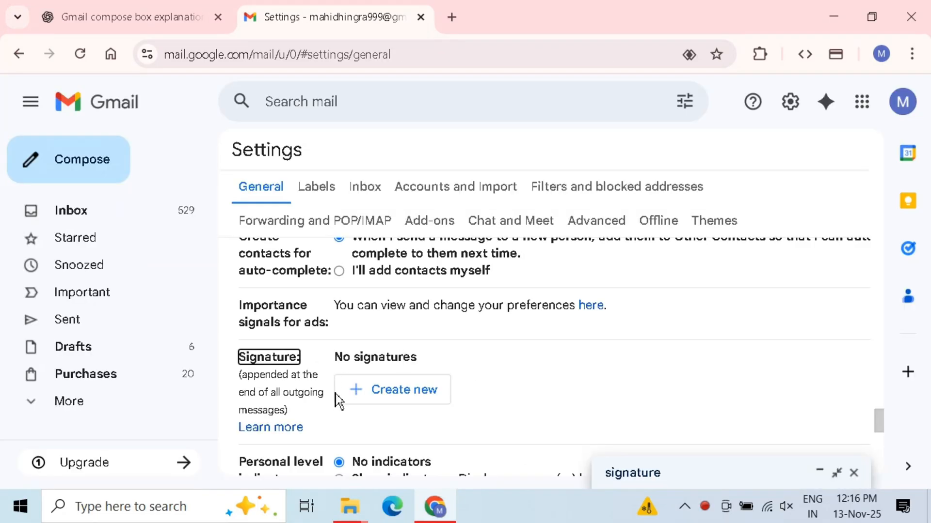
pyautogui.click(375, 392)
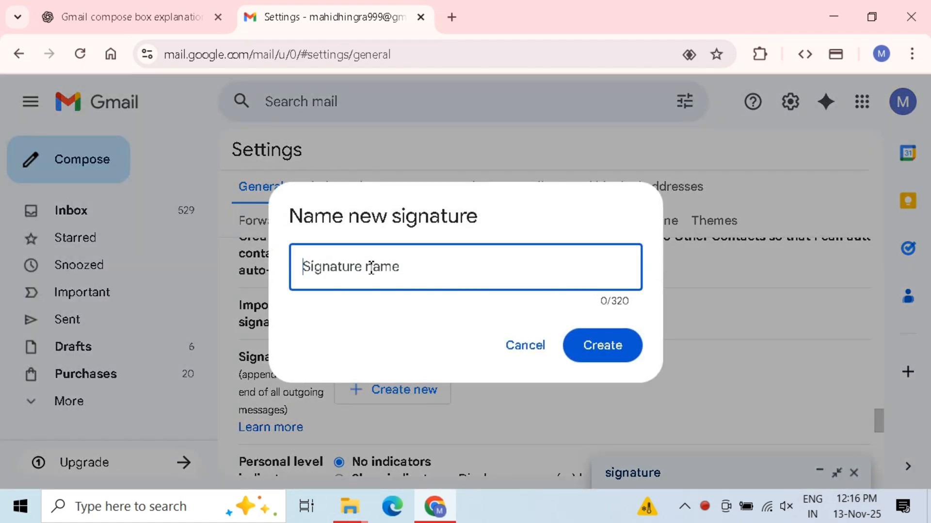
pyautogui.write('learncomputerfromzero')
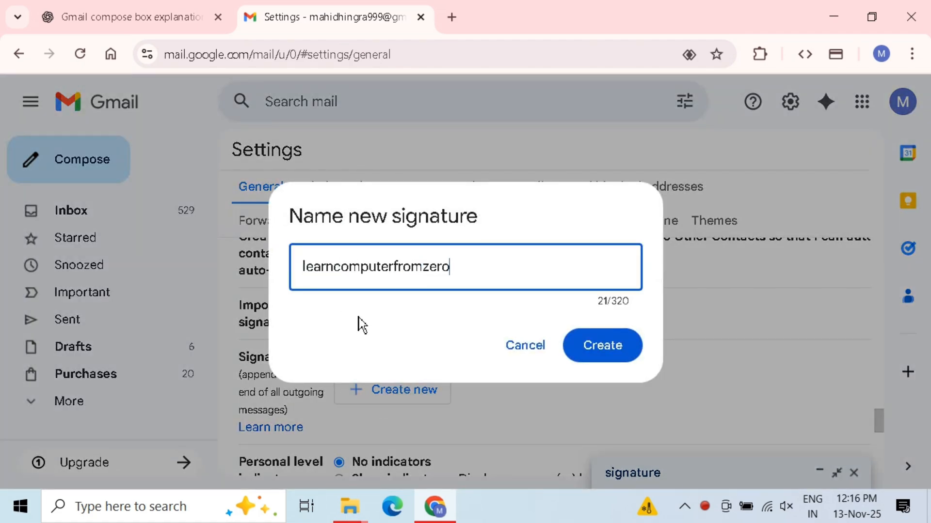
pyautogui.click(610, 359)
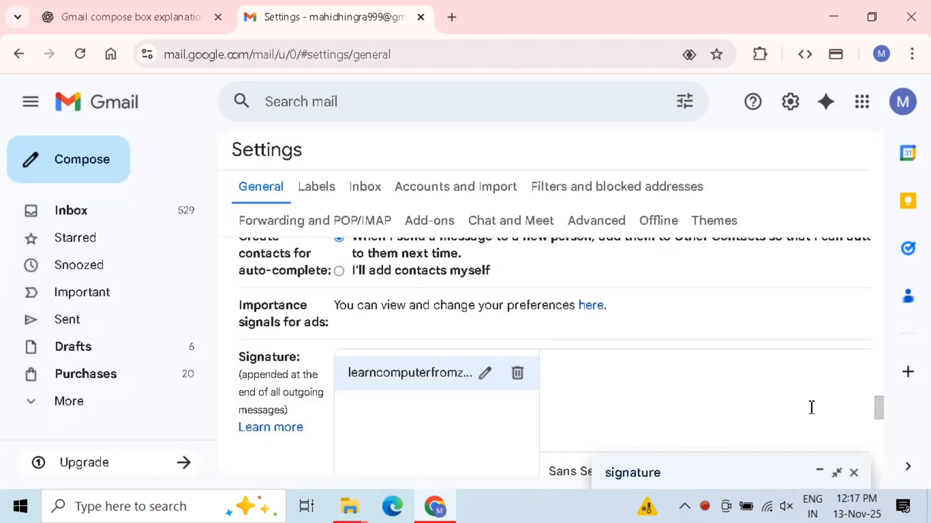
pyautogui.moveTo(881, 411); pyautogui.dragTo(885, 436)
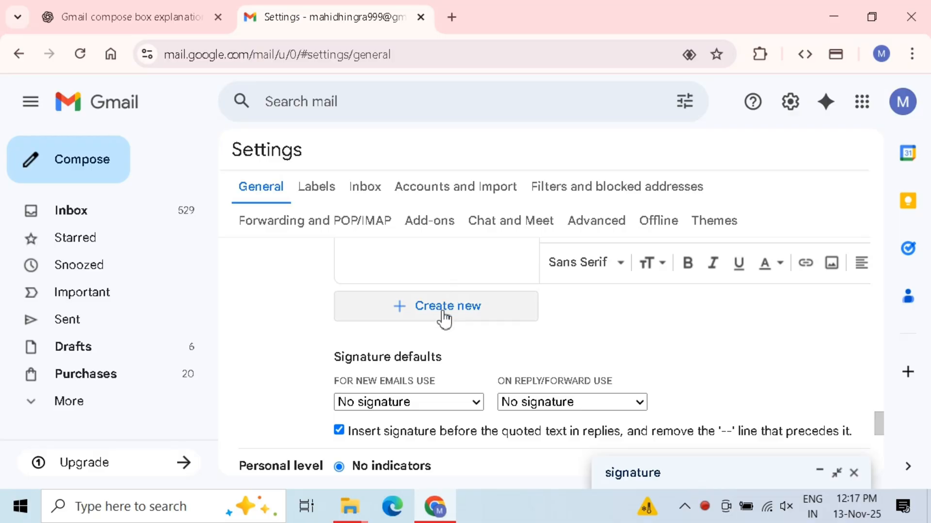
# - Set learncomputerfromzero as the default signature for new emails and for replies and forwards, and save the settings
pyautogui.click(408, 404)
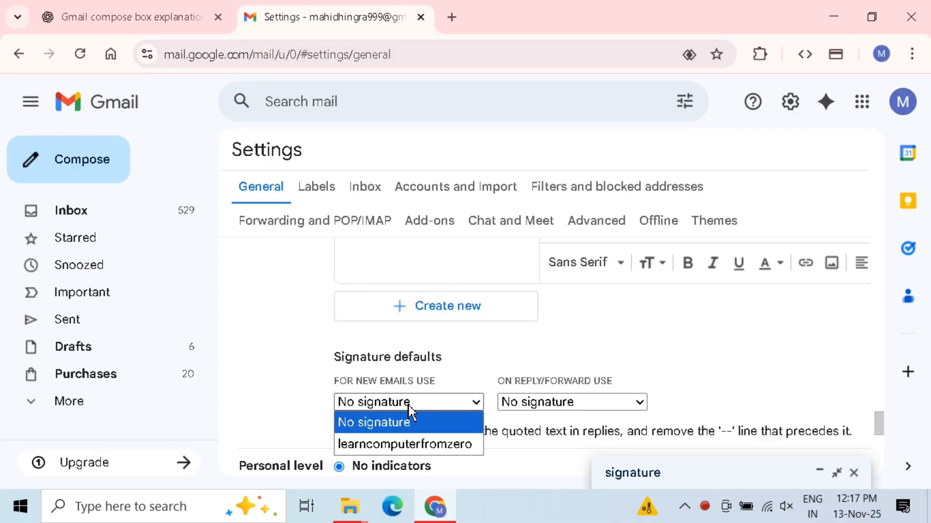
pyautogui.click(392, 442)
pyautogui.click(532, 408)
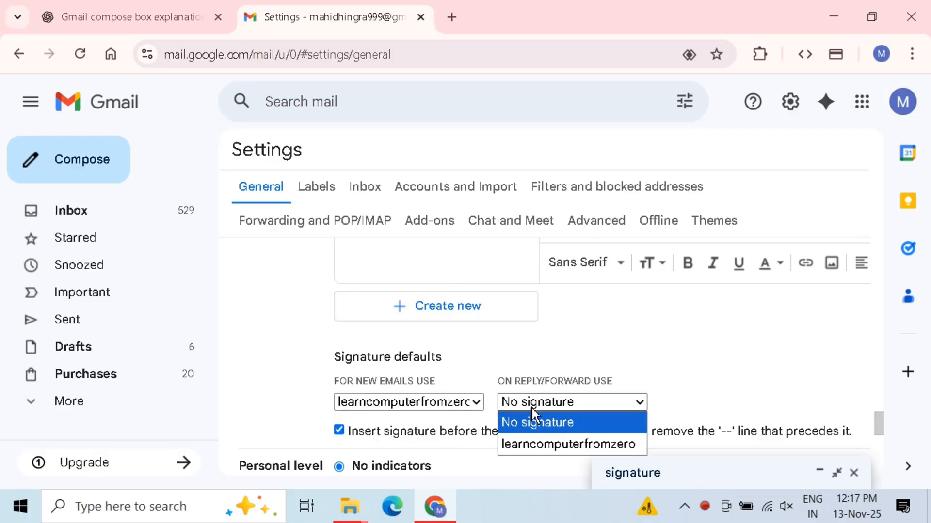
pyautogui.click(530, 442)
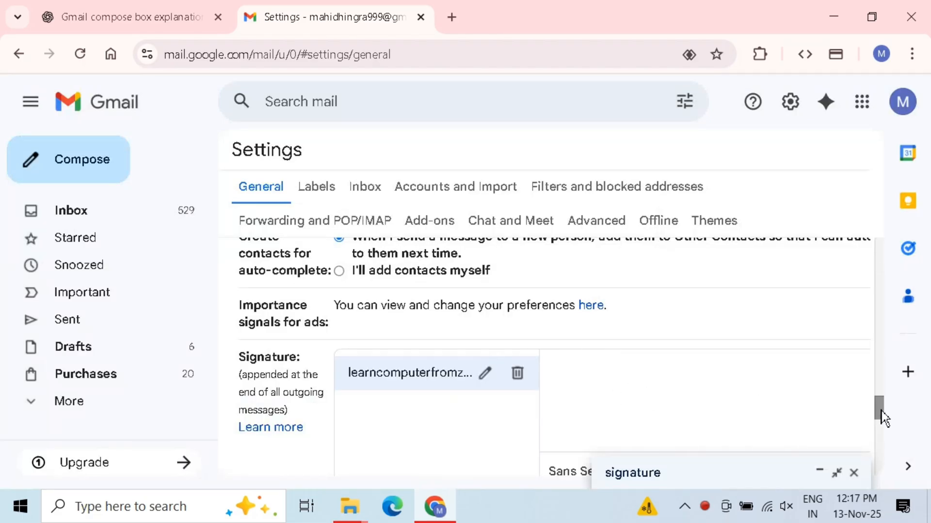
pyautogui.moveTo(881, 416); pyautogui.dragTo(885, 434)
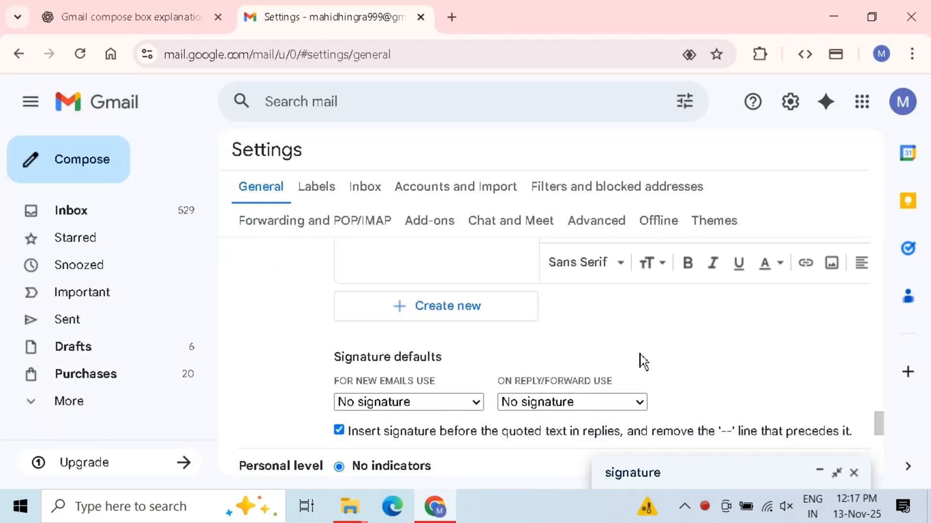
pyautogui.click(411, 402)
pyautogui.click(395, 443)
pyautogui.scroll(-10, 603, 400)
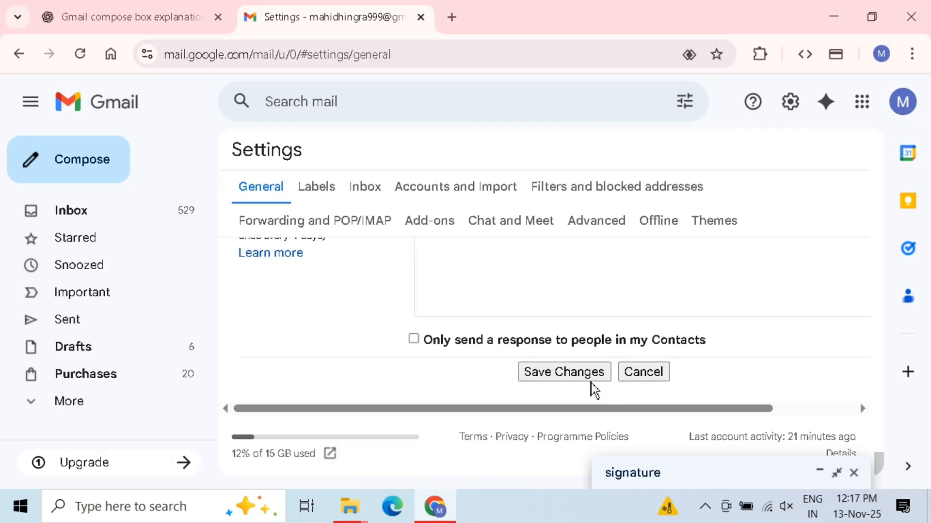
pyautogui.click(563, 372)
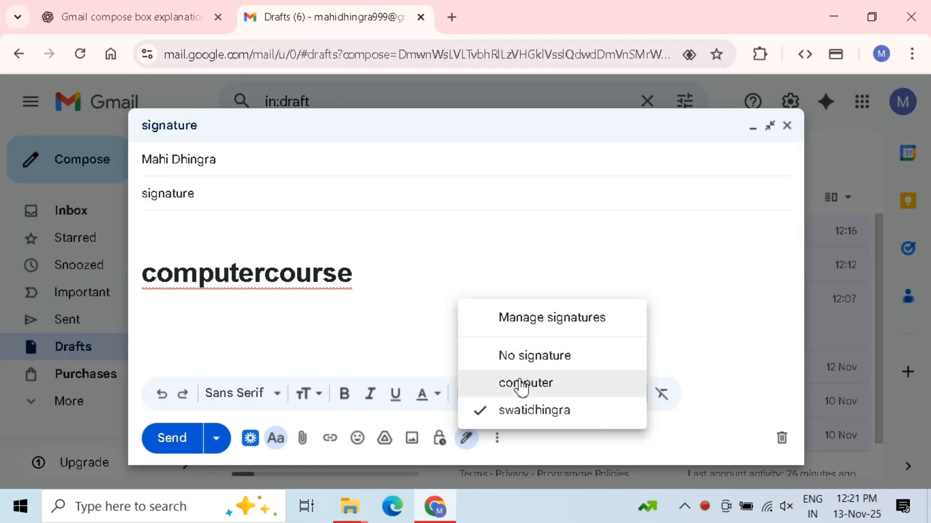
pyautogui.click(520, 382)
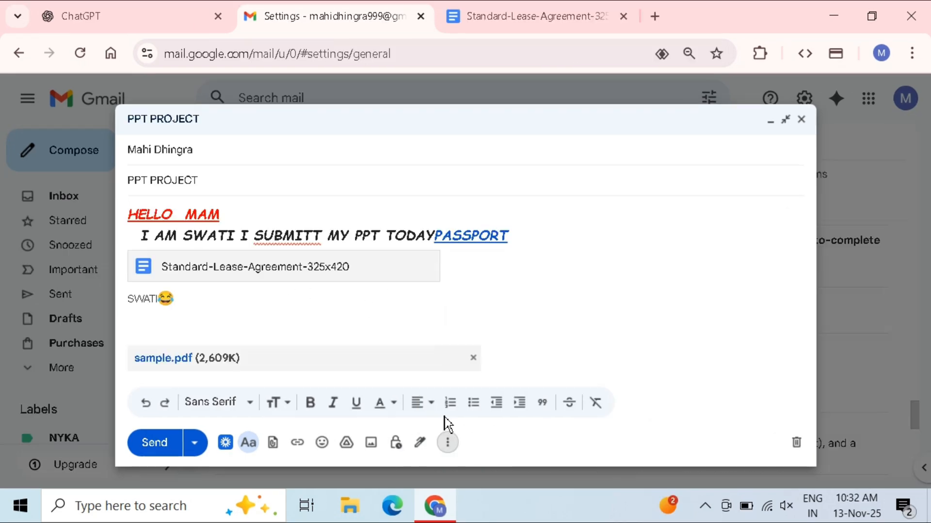
# - Strip the formatting from the PPT PROJECT draft with plain text mode, and switch the draft back to rich text
pyautogui.click(449, 445)
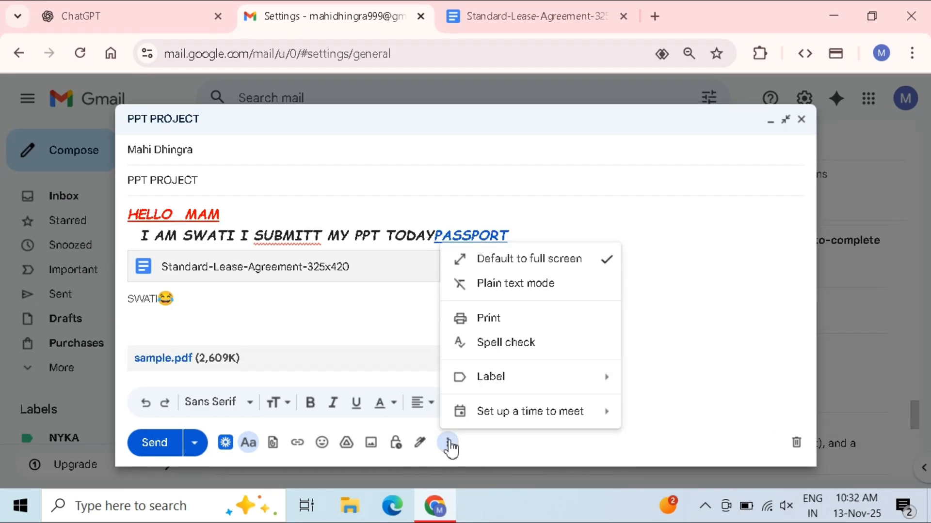
pyautogui.click(507, 286)
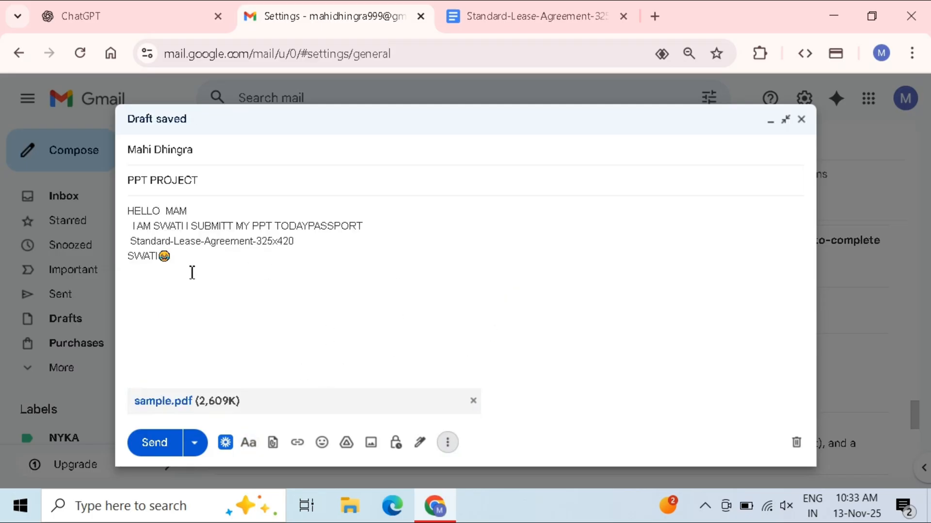
pyautogui.hotkey('ctrl', 'a')
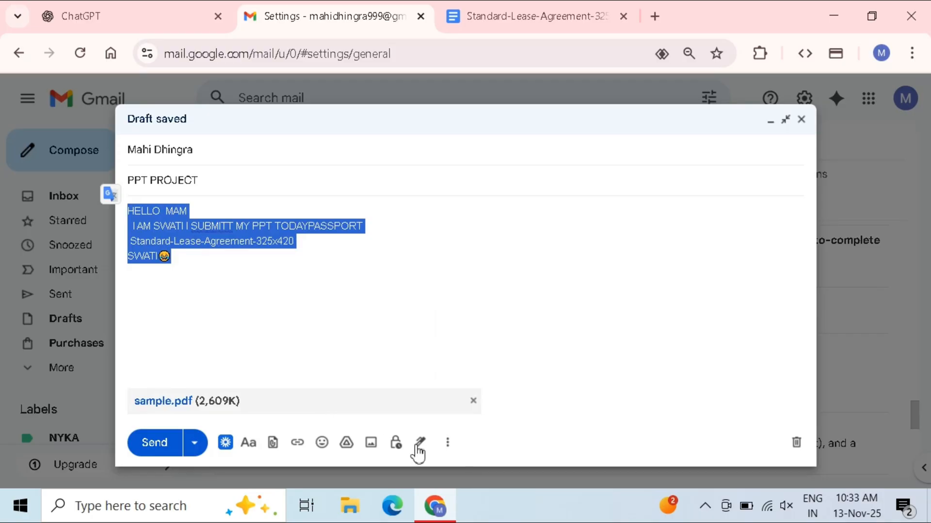
pyautogui.click(447, 442)
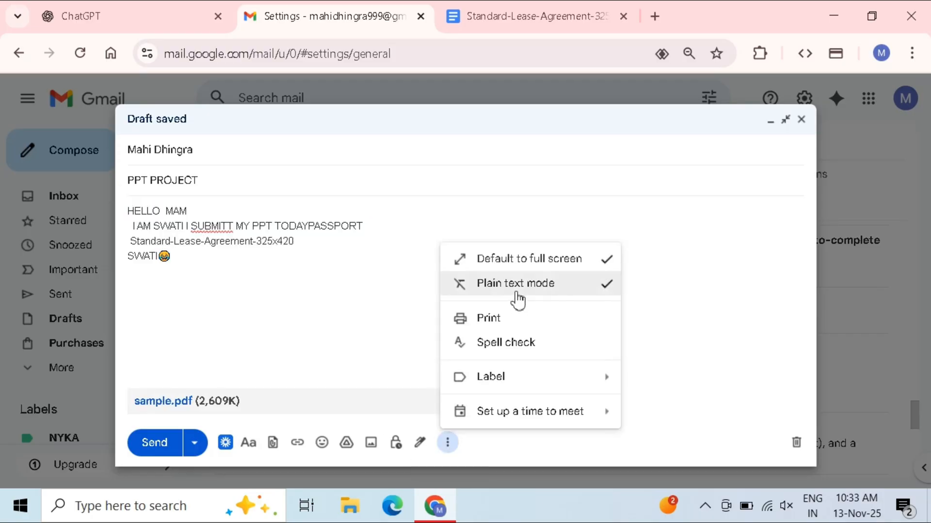
pyautogui.click(559, 286)
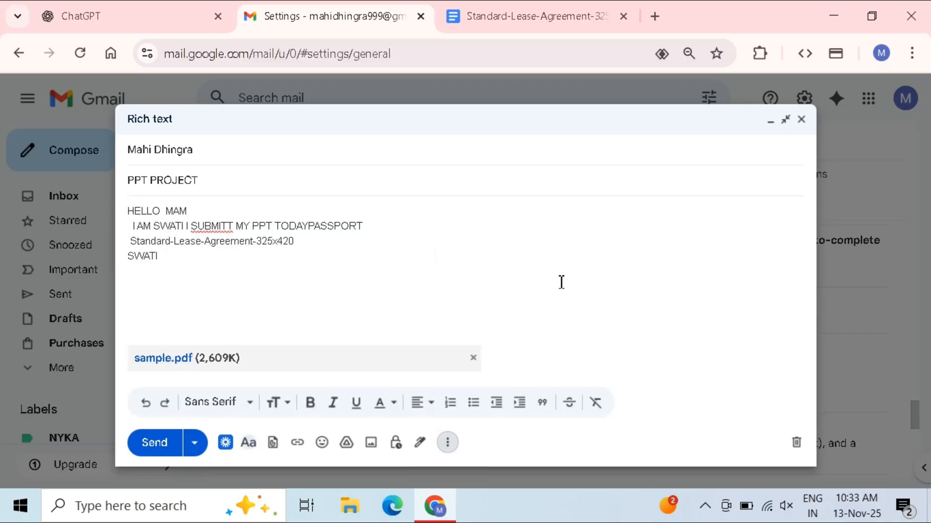
# - Open the print preview of the PPT PROJECT draft and return to the draft
pyautogui.click(448, 442)
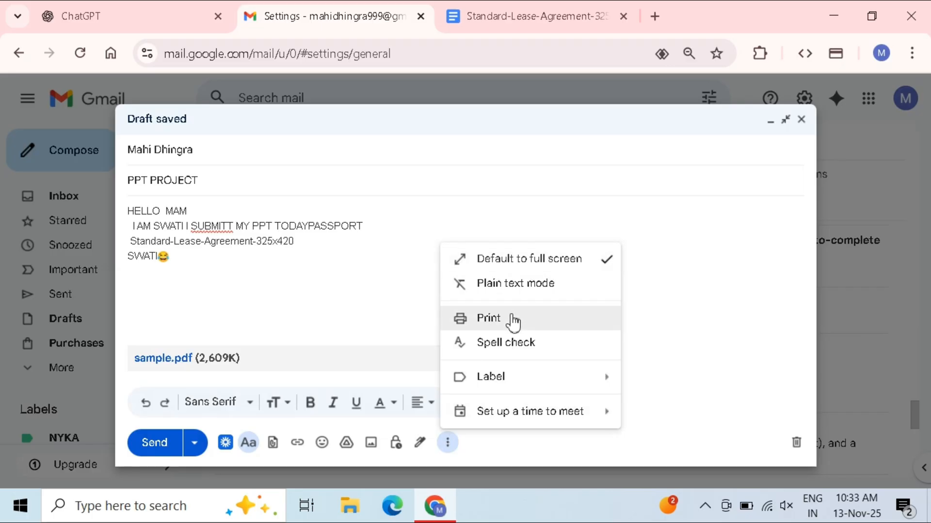
pyautogui.click(490, 318)
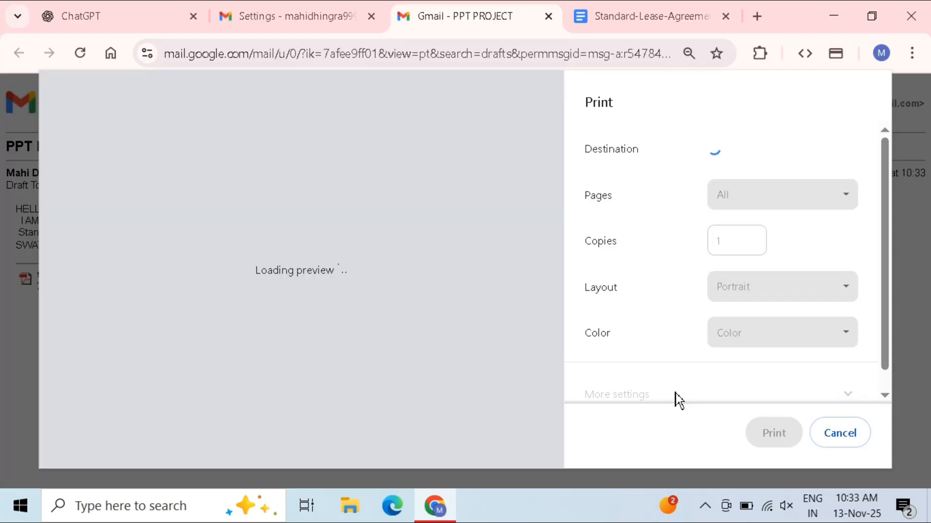
pyautogui.click(288, 22)
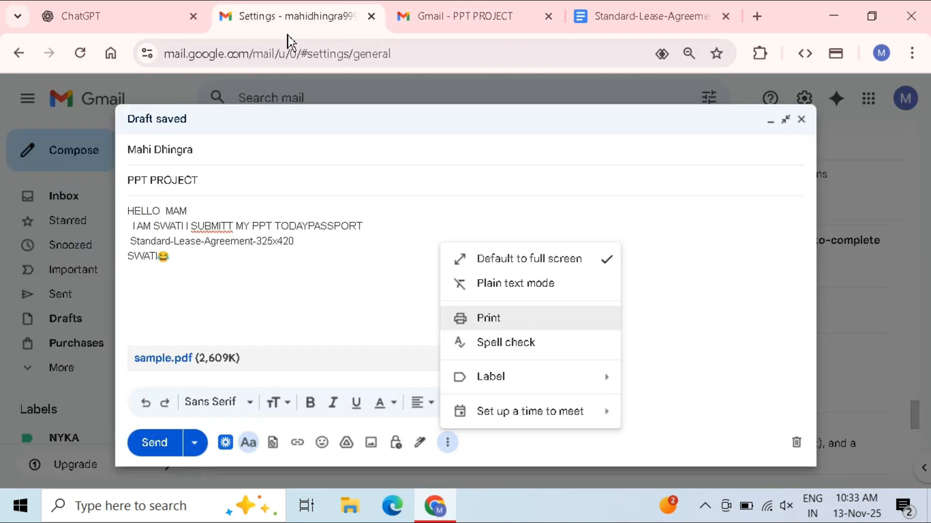
# - Run the spell check on the draft and replace SUBMITT with the suggestion SUBMIT
pyautogui.click(448, 443)
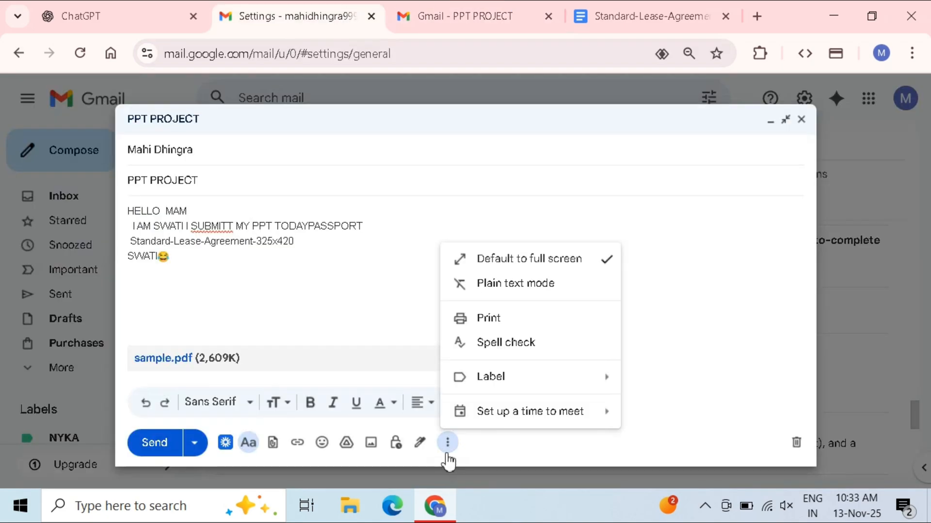
pyautogui.click(495, 345)
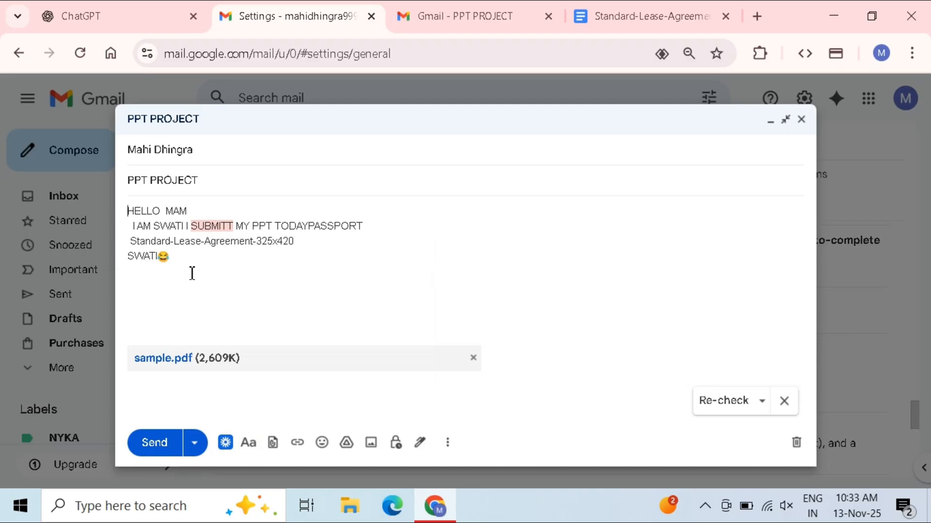
pyautogui.click(235, 228)
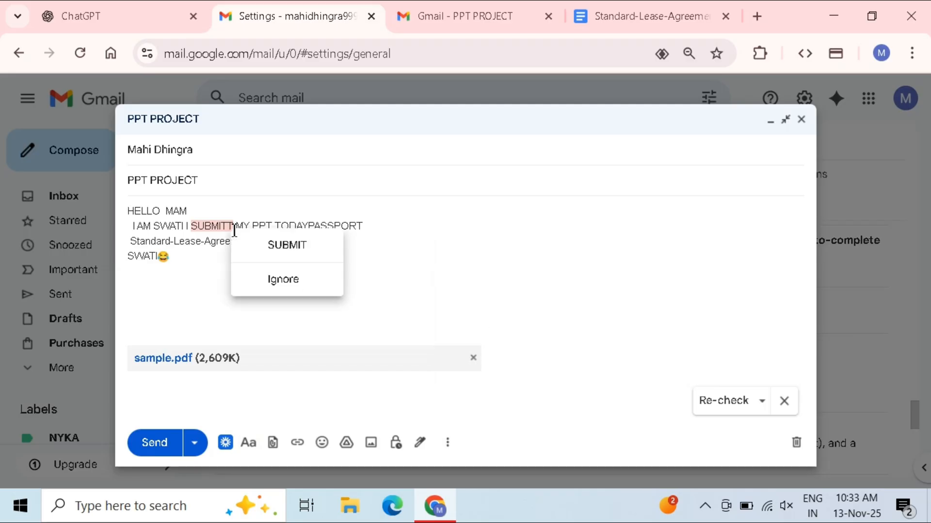
pyautogui.click(280, 245)
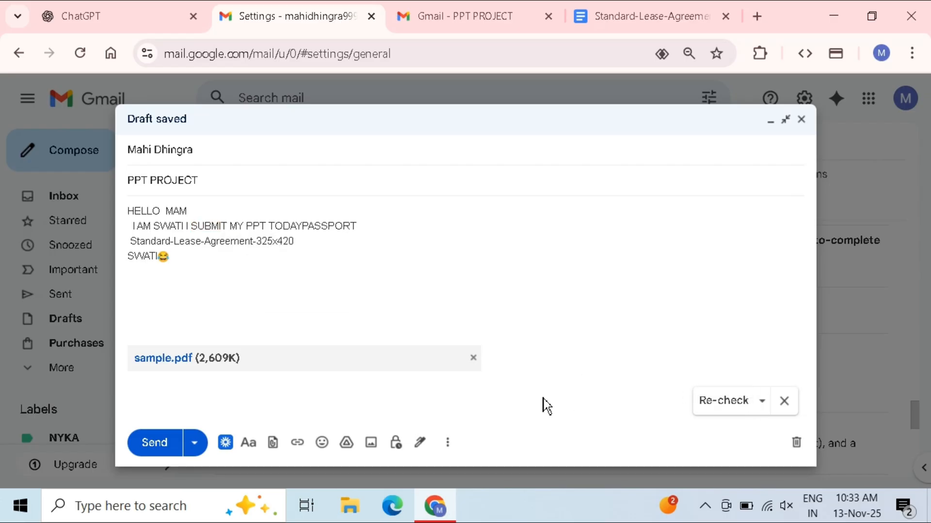
# - Start a new booking page from the draft's options for setting up a time to meet, titled JOB
pyautogui.click(449, 442)
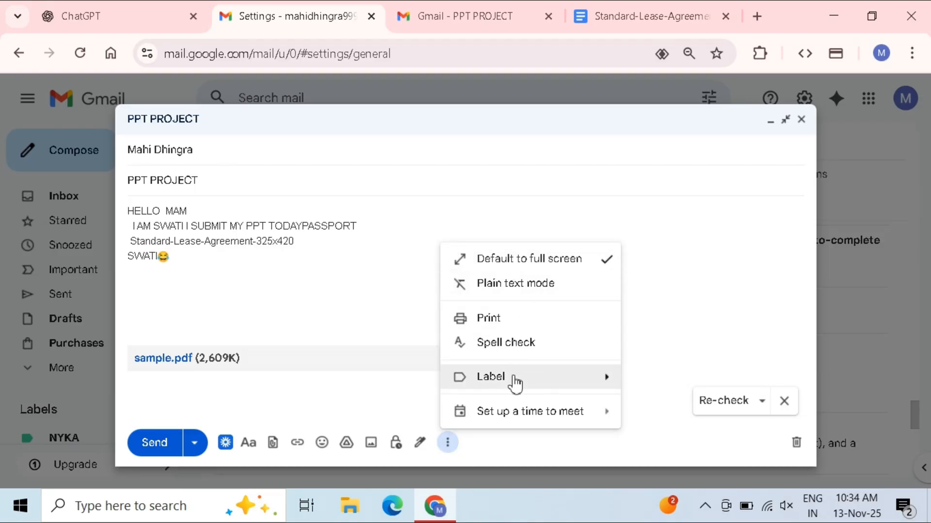
pyautogui.moveTo(515, 383)
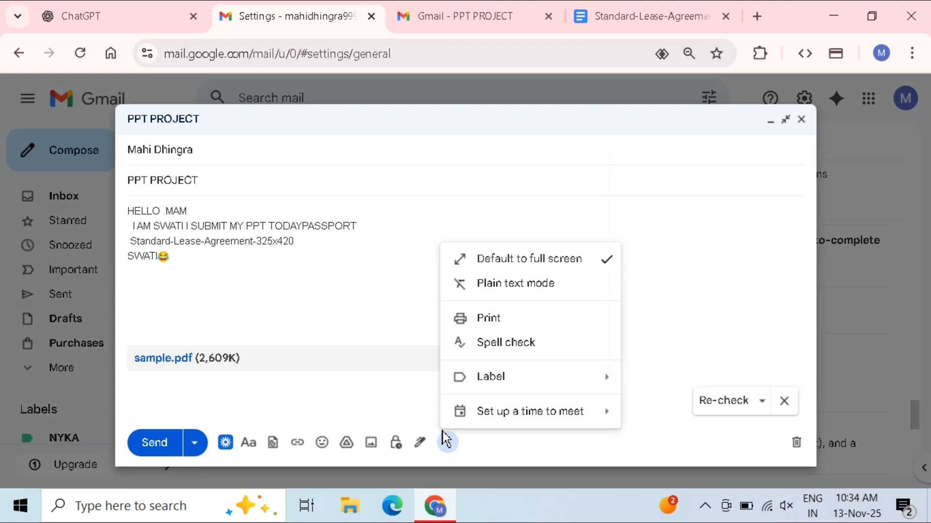
pyautogui.moveTo(518, 426)
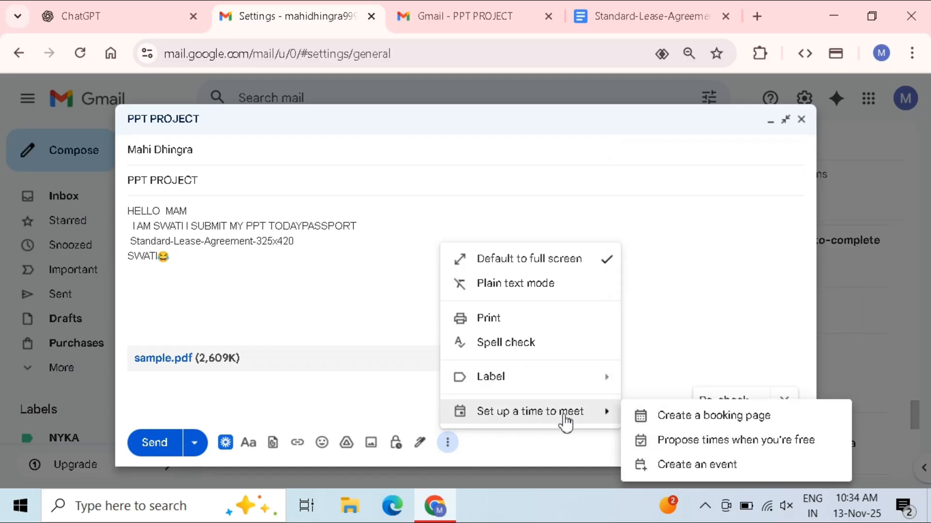
pyautogui.click(694, 424)
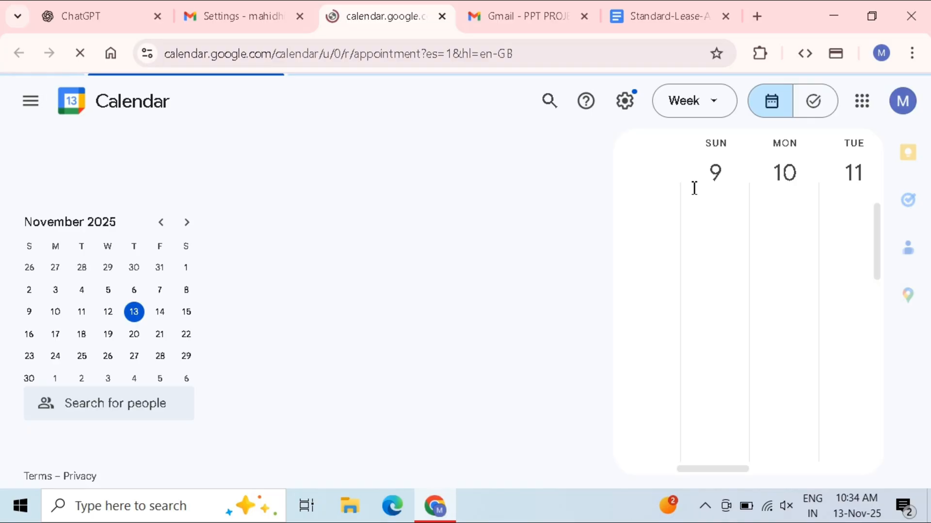
pyautogui.click(714, 113)
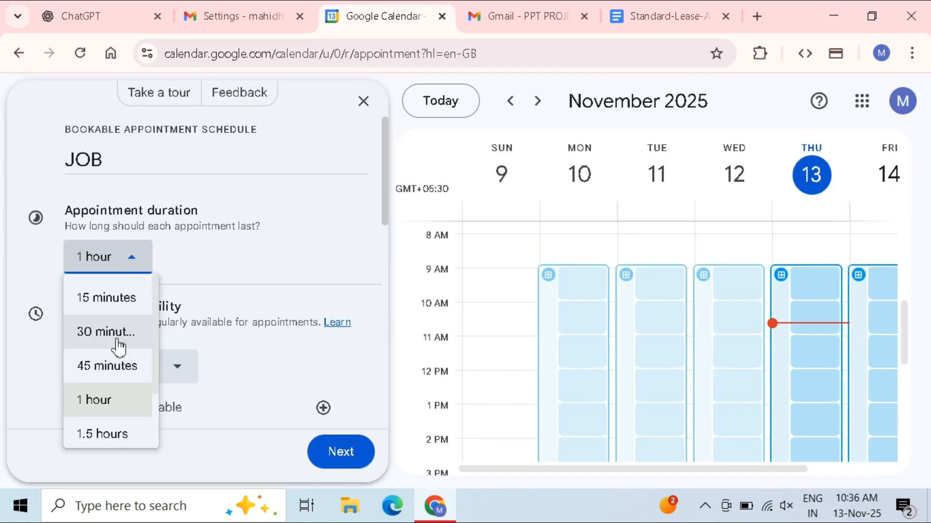
# - Set the appointment duration of the JOB schedule to 30 minutes
pyautogui.click(116, 339)
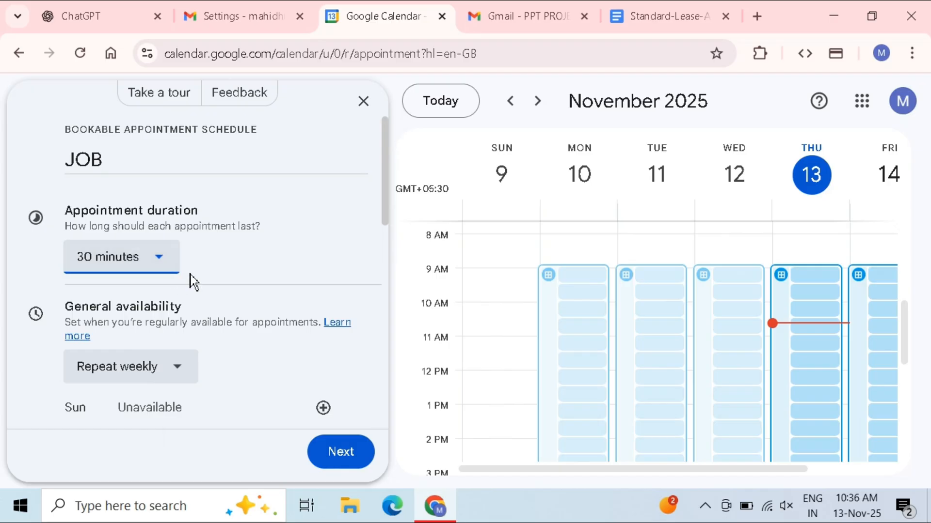
pyautogui.moveTo(271, 231); pyautogui.dragTo(65, 206)
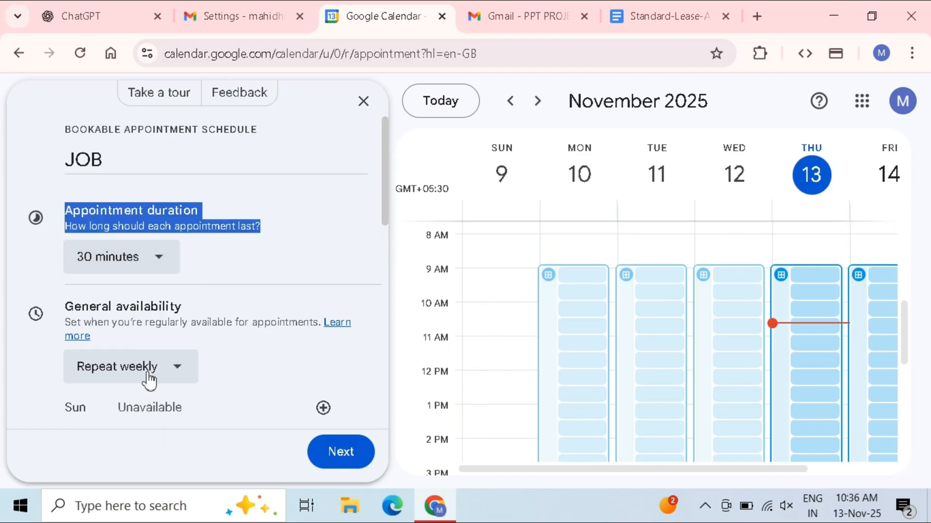
pyautogui.click(166, 274)
pyautogui.click(211, 396)
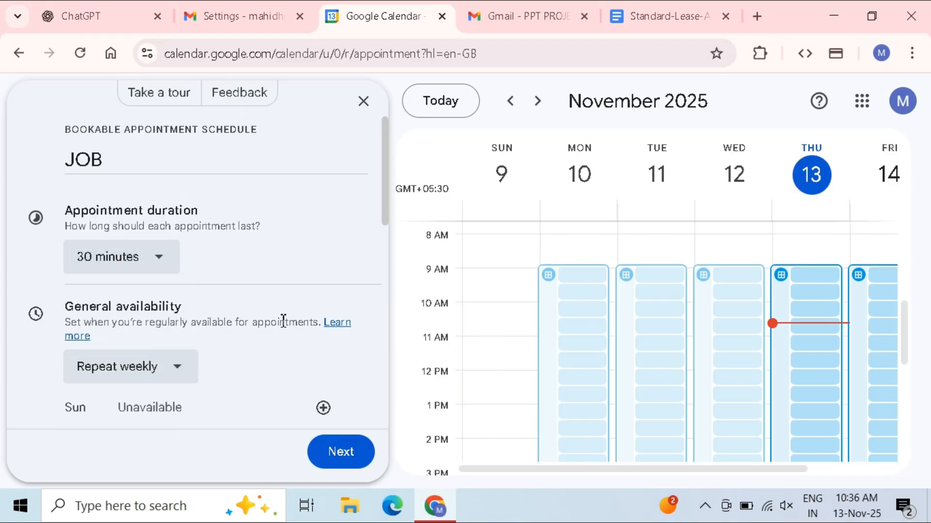
# - Try non-repeating availability for the JOB schedule, replace it with a custom repeat every 2 weeks on weekdays, and close the calendar
pyautogui.click(176, 377)
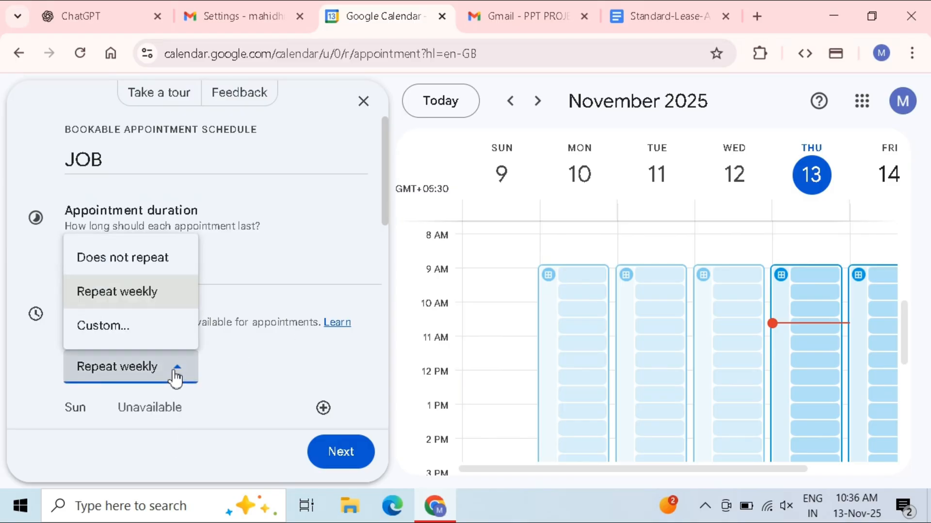
pyautogui.click(166, 261)
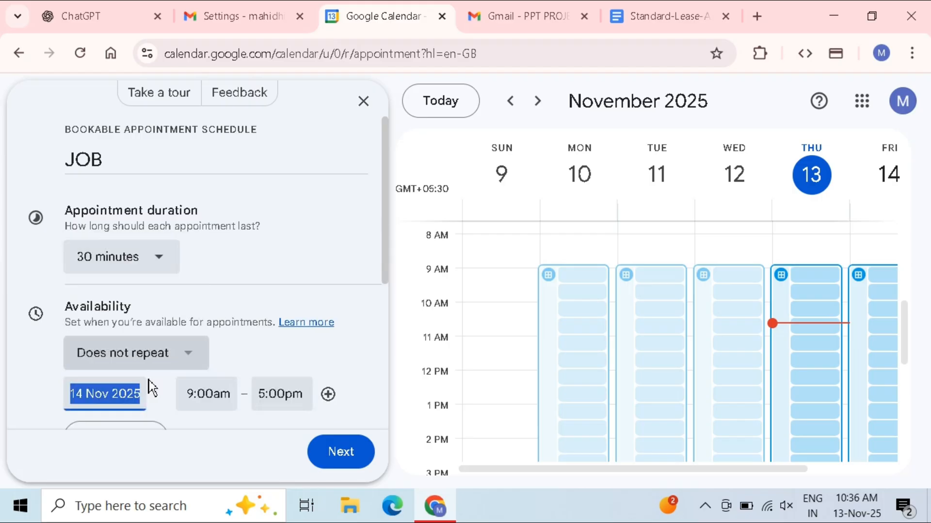
pyautogui.click(186, 361)
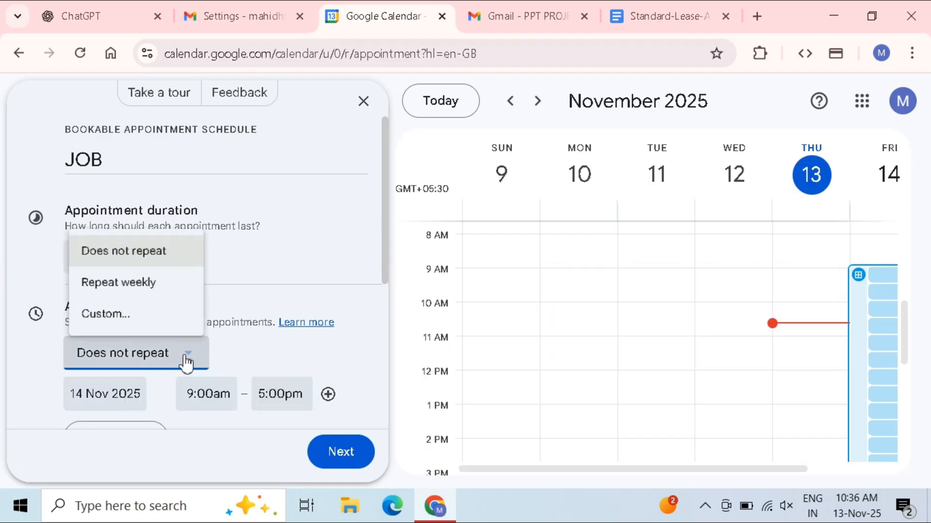
pyautogui.click(151, 316)
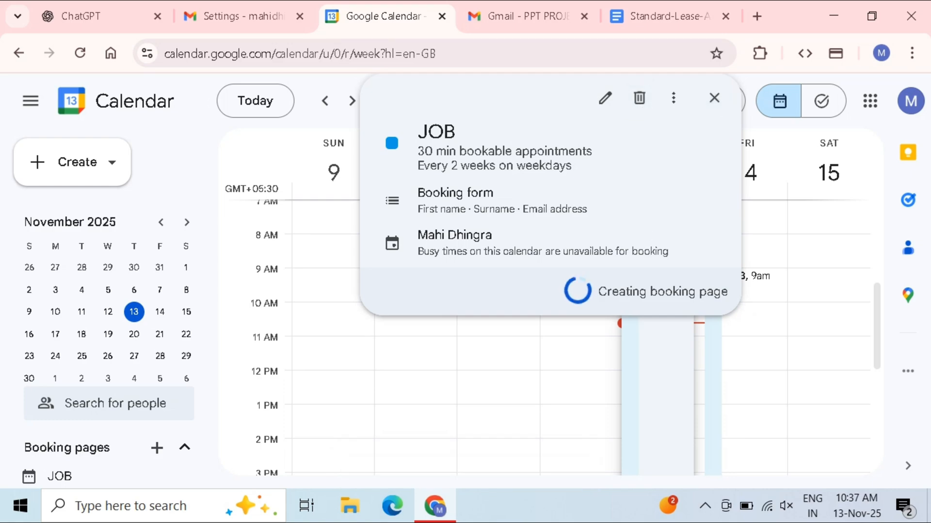
pyautogui.click(441, 17)
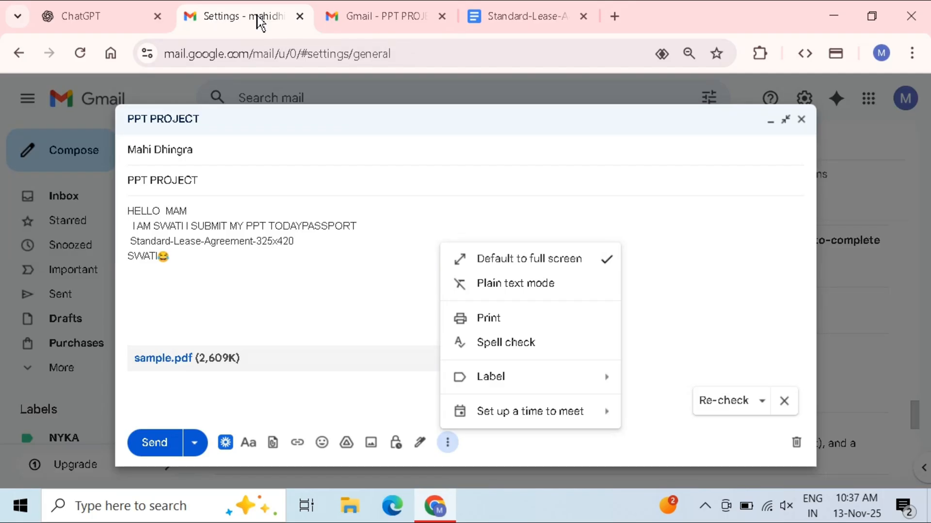
# - Start proposing free meeting times from the draft's scheduling options and add 15 Nov 2025 as an available date
pyautogui.moveTo(512, 426)
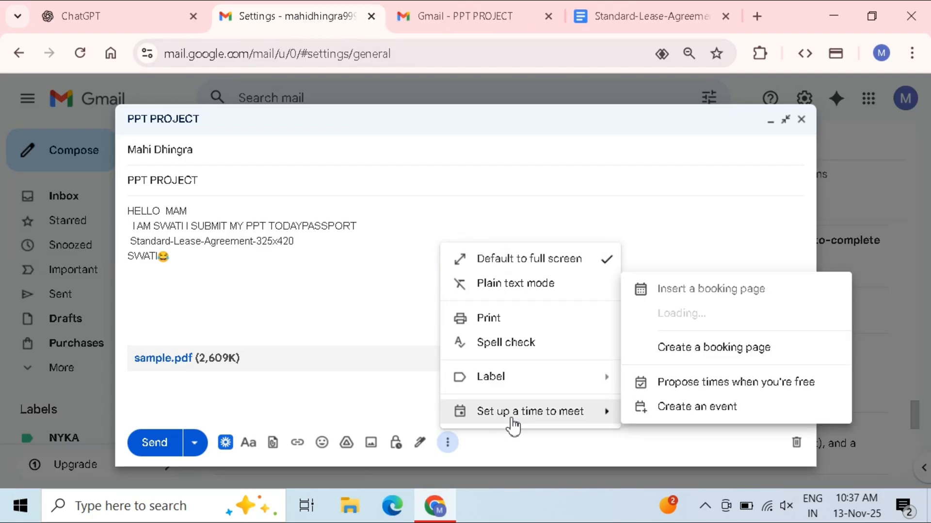
pyautogui.click(702, 386)
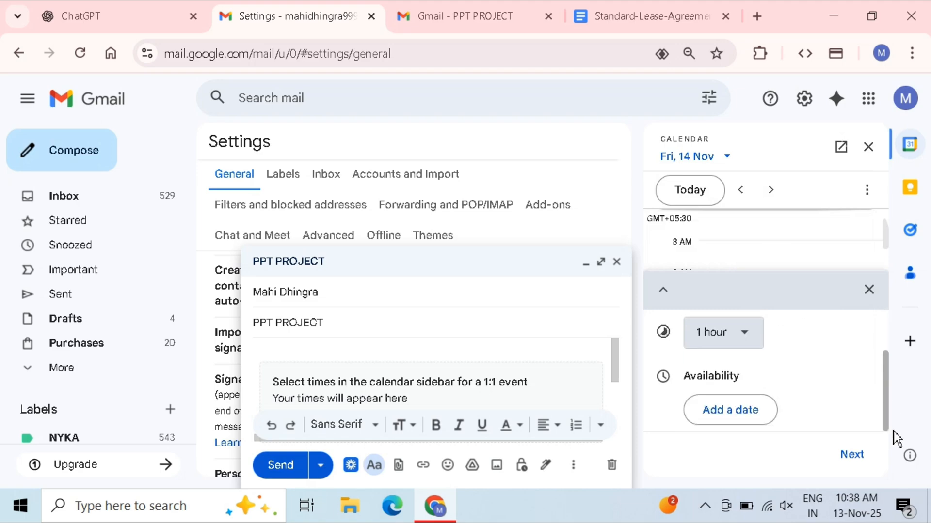
pyautogui.moveTo(885, 394); pyautogui.dragTo(880, 424)
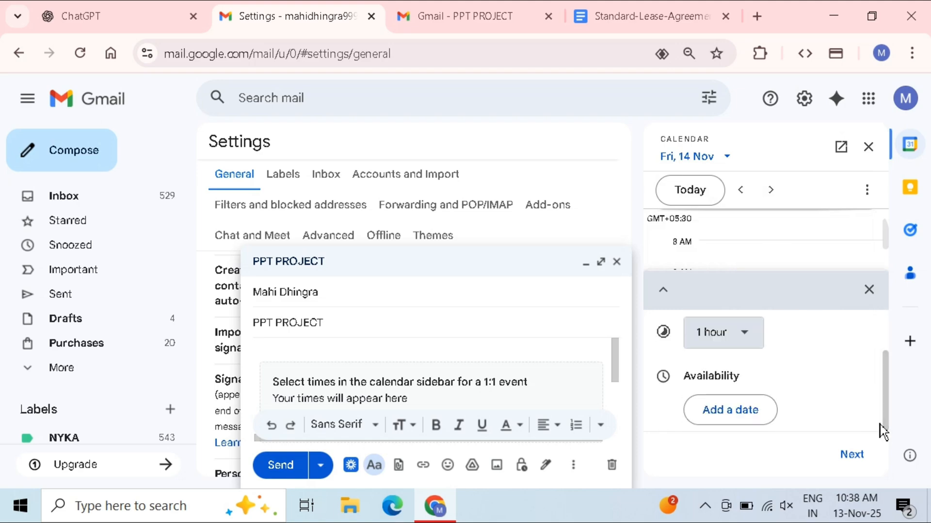
pyautogui.click(737, 413)
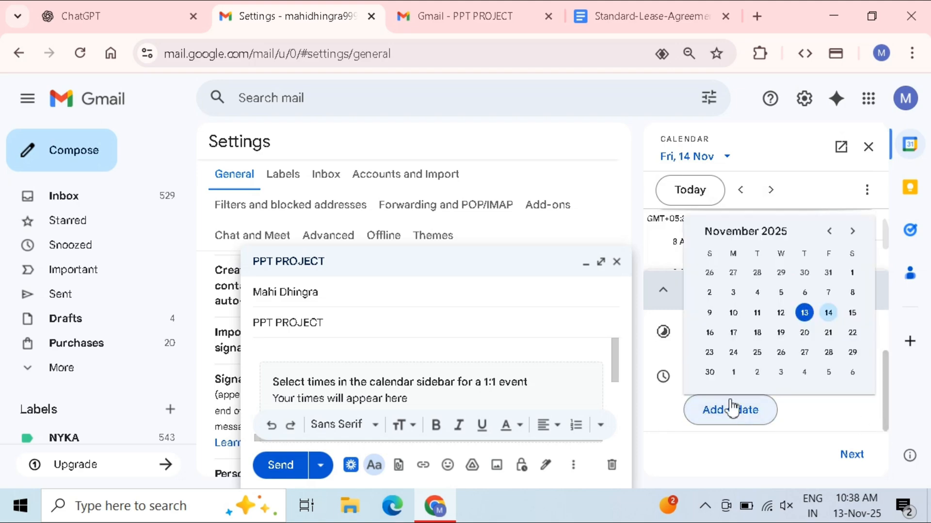
pyautogui.click(852, 312)
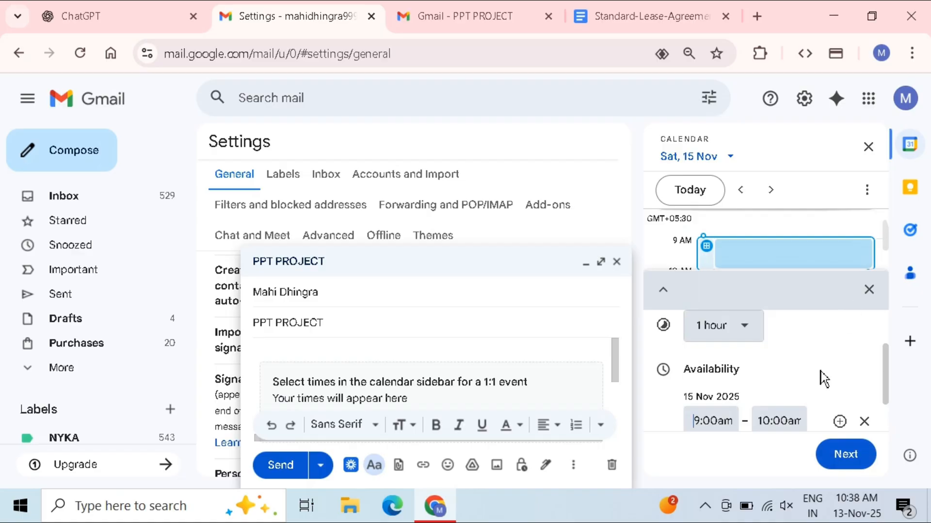
# - Offer 9:00am to 10:00am on 15 Nov 2025 with Google Meet video conferencing and add the proposed time to the email
pyautogui.click(783, 419)
pyautogui.click(845, 454)
pyautogui.click(775, 396)
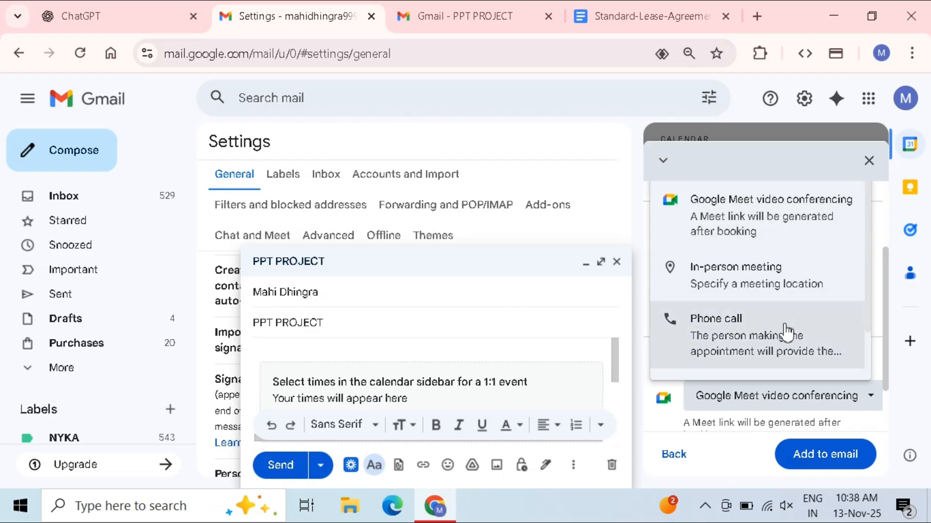
pyautogui.click(823, 465)
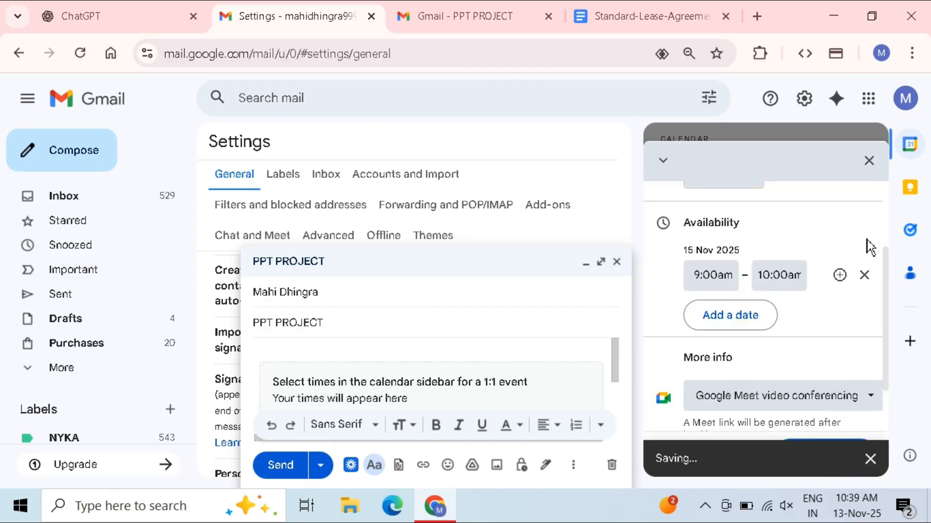
pyautogui.click(869, 161)
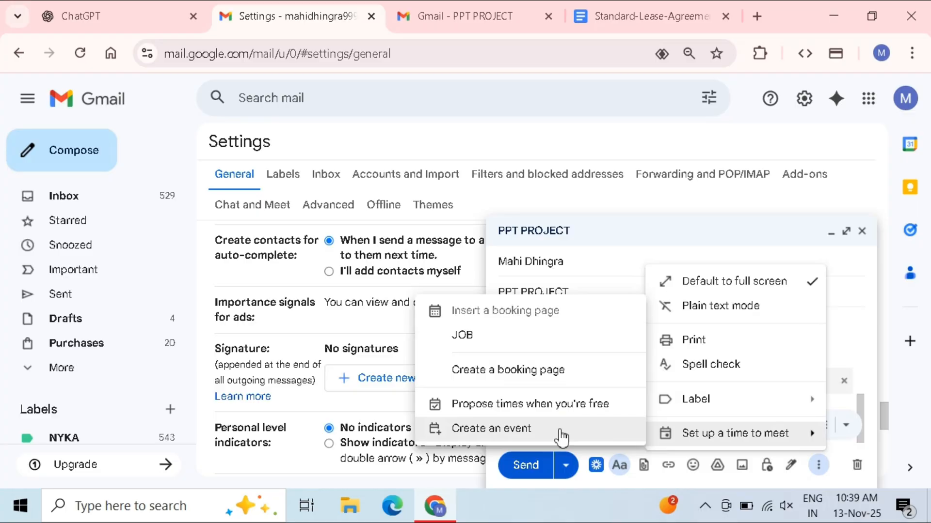
pyautogui.click(559, 431)
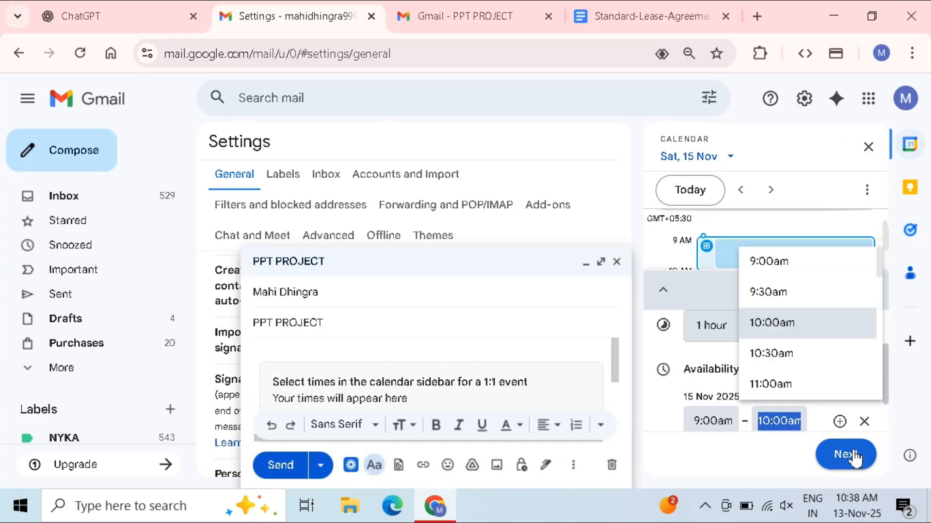
pyautogui.click(824, 321)
pyautogui.click(837, 460)
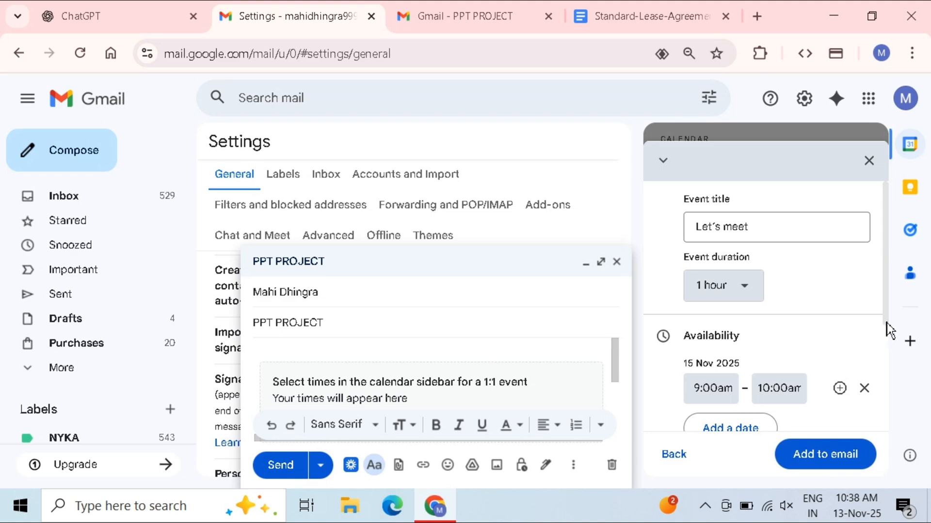
pyautogui.moveTo(886, 319); pyautogui.dragTo(900, 402)
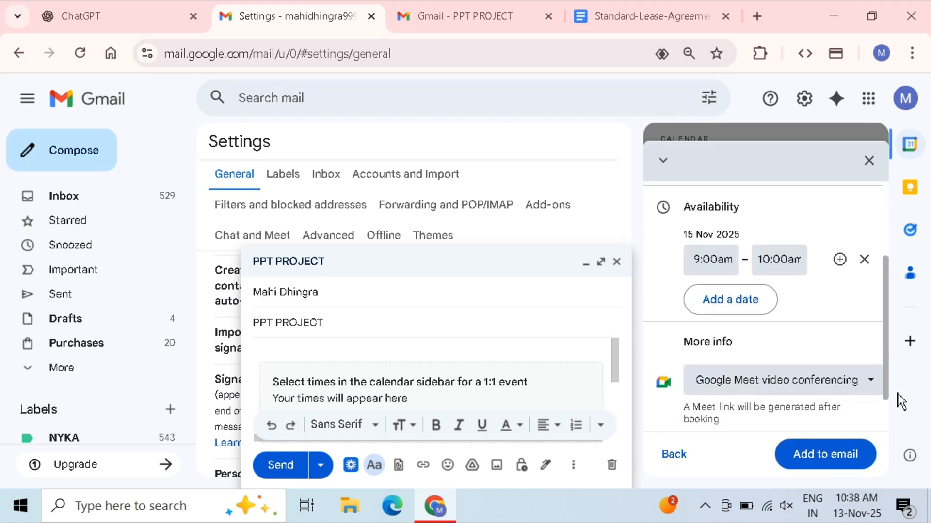
pyautogui.click(824, 453)
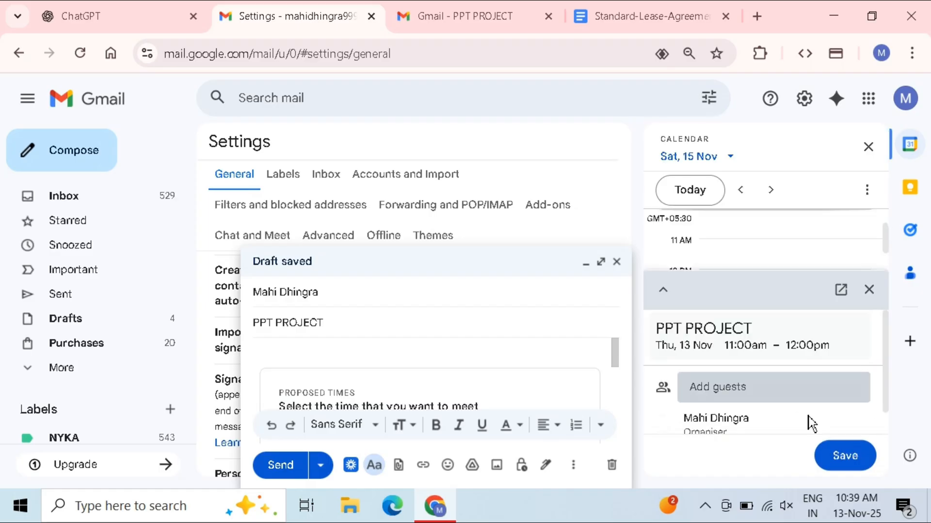
# - Try adding a guest to the PPT PROJECT event by email address, and remove that guest again
pyautogui.click(865, 392)
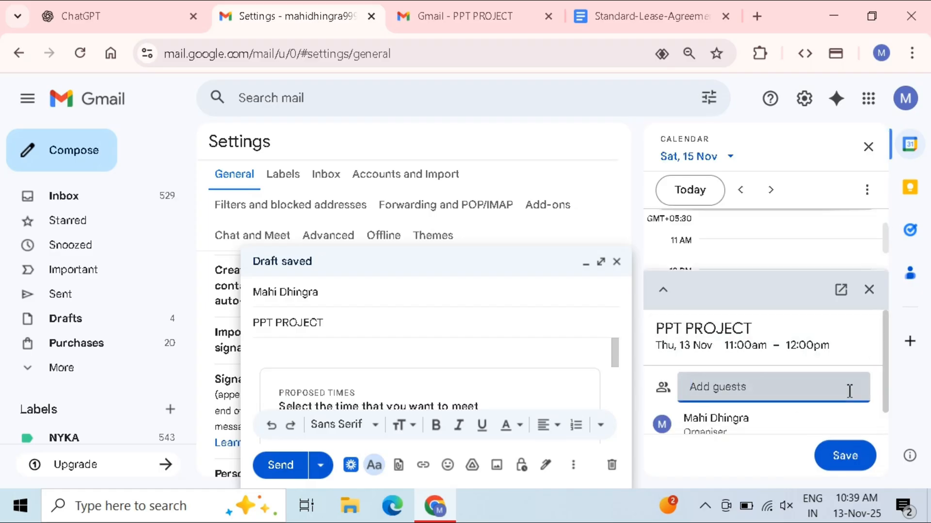
pyautogui.moveTo(886, 386); pyautogui.dragTo(889, 433)
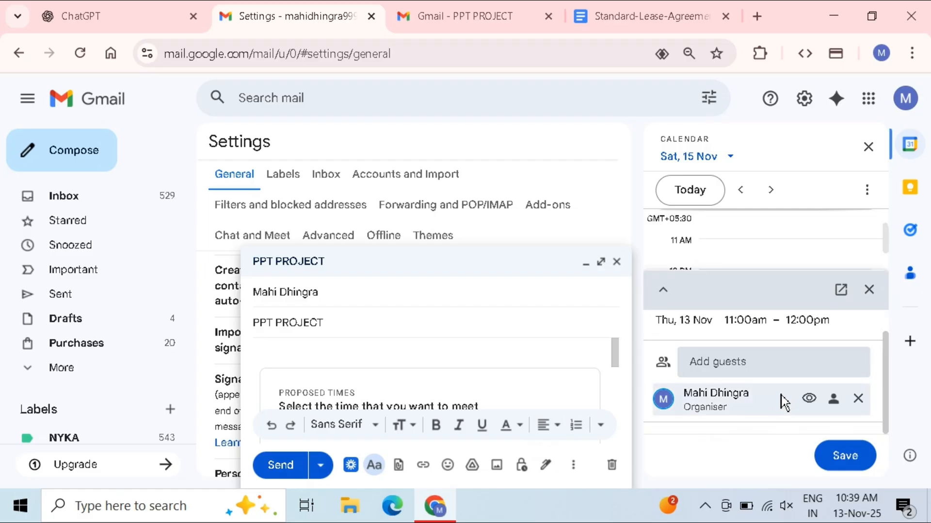
pyautogui.click(807, 367)
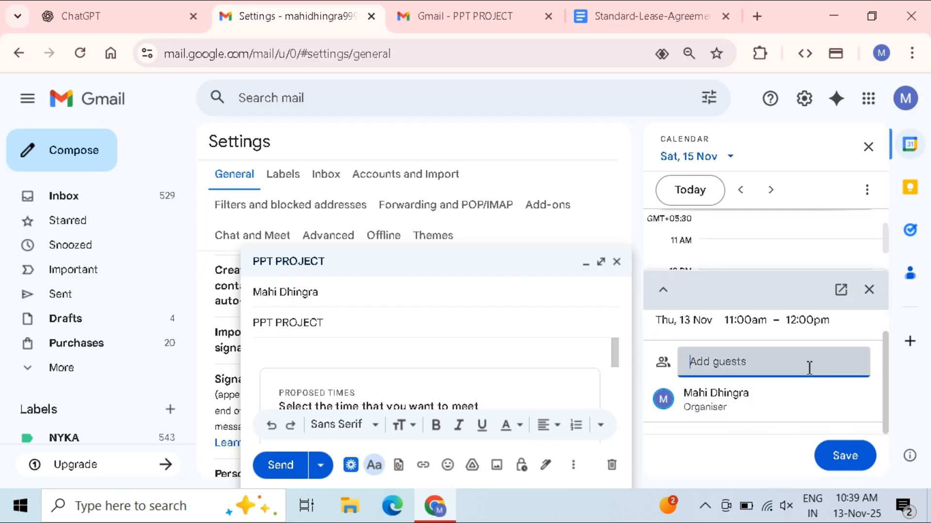
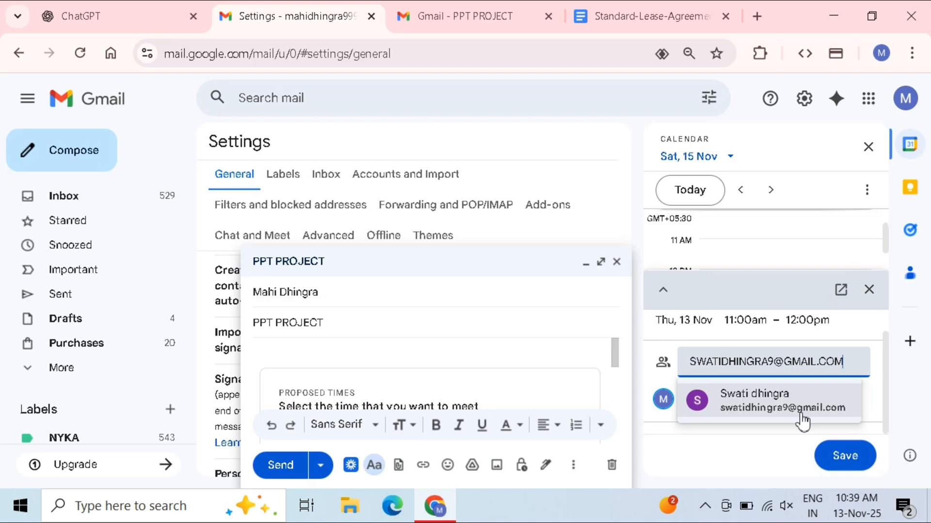
pyautogui.click(802, 421)
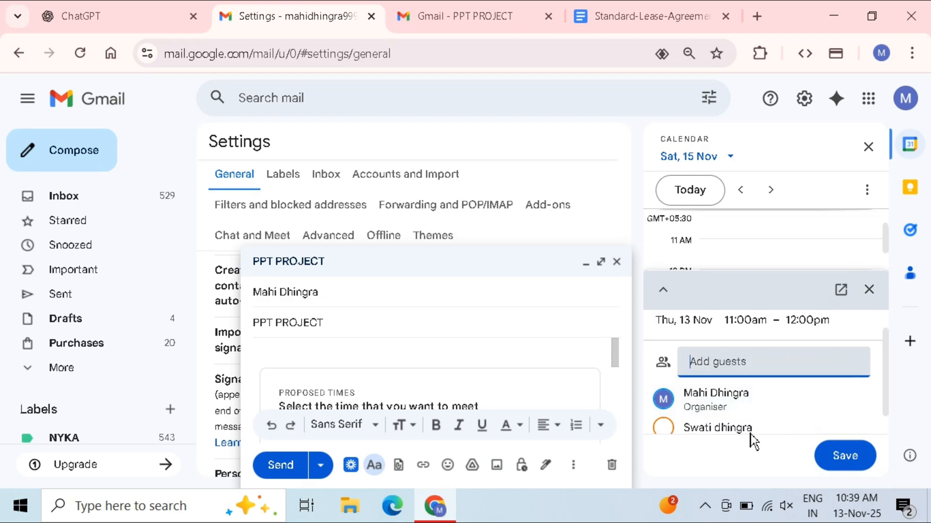
pyautogui.click(857, 429)
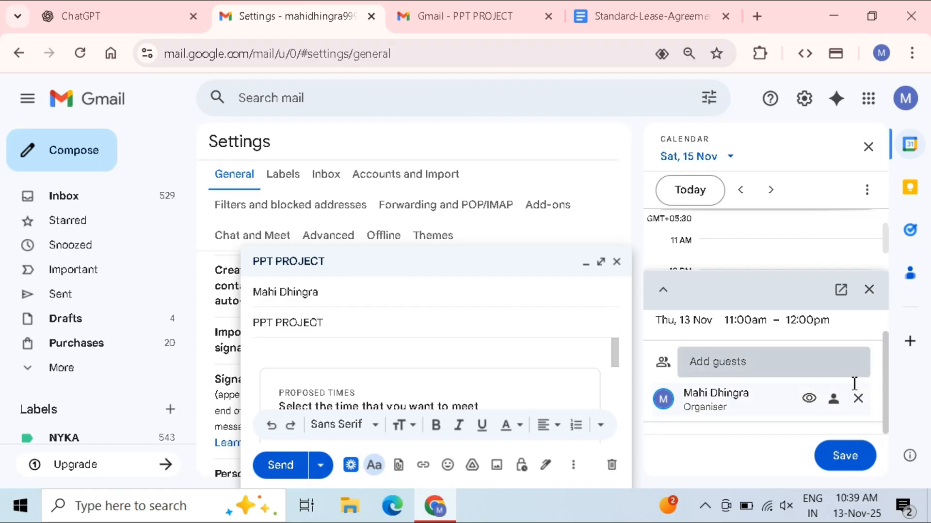
# - Save the PPT PROJECT event and expand the draft to full screen to review the inserted proposed time and event card
pyautogui.click(843, 456)
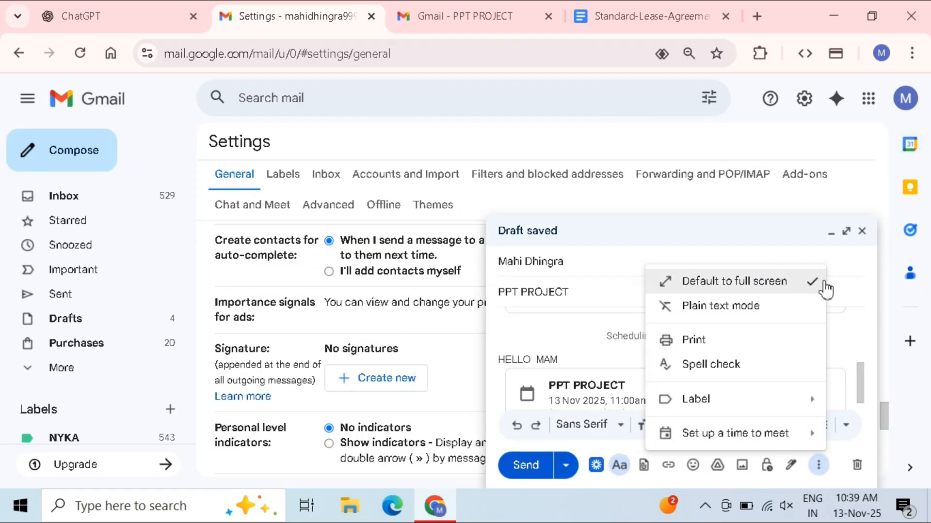
pyautogui.click(847, 234)
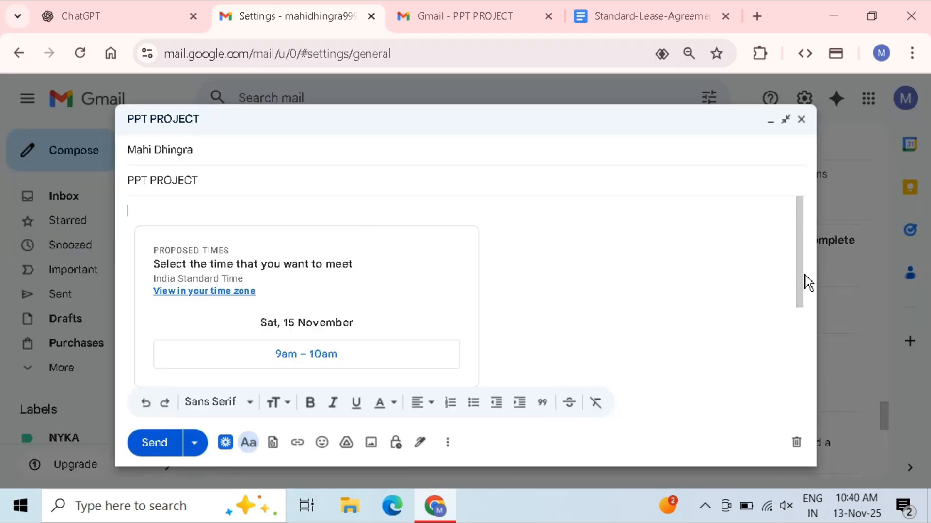
pyautogui.moveTo(801, 275); pyautogui.dragTo(807, 298)
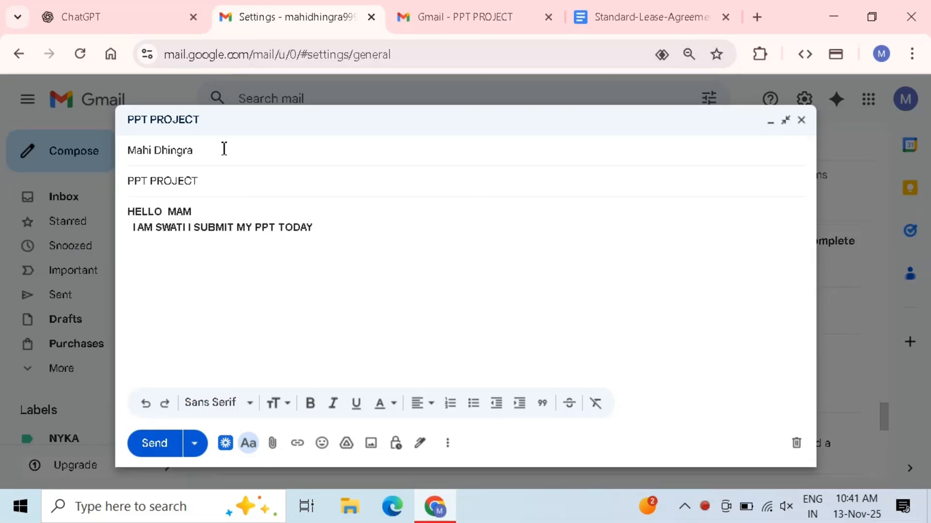
# - Add a second recipient's email address to the To field of the PPT PROJECT draft
pyautogui.click(222, 151)
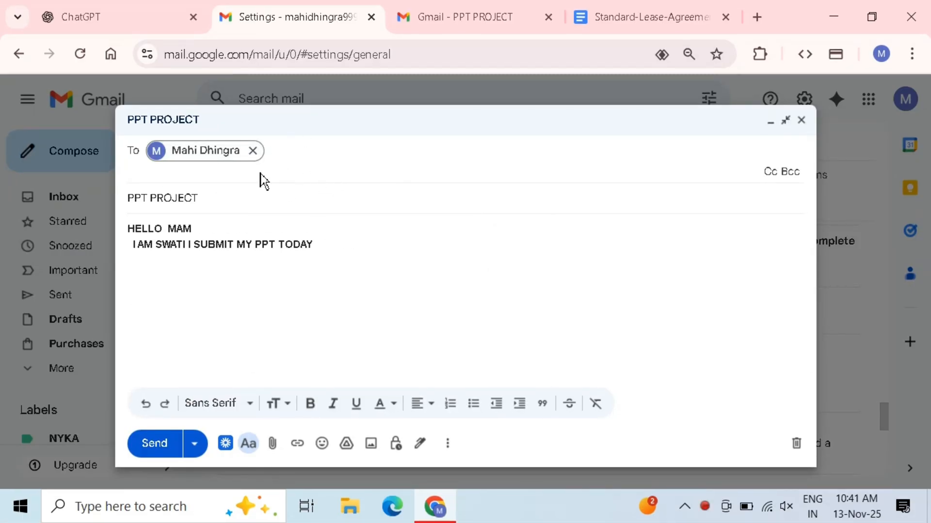
pyautogui.write('SEW')
pyautogui.write('WE')
pyautogui.click(436, 202)
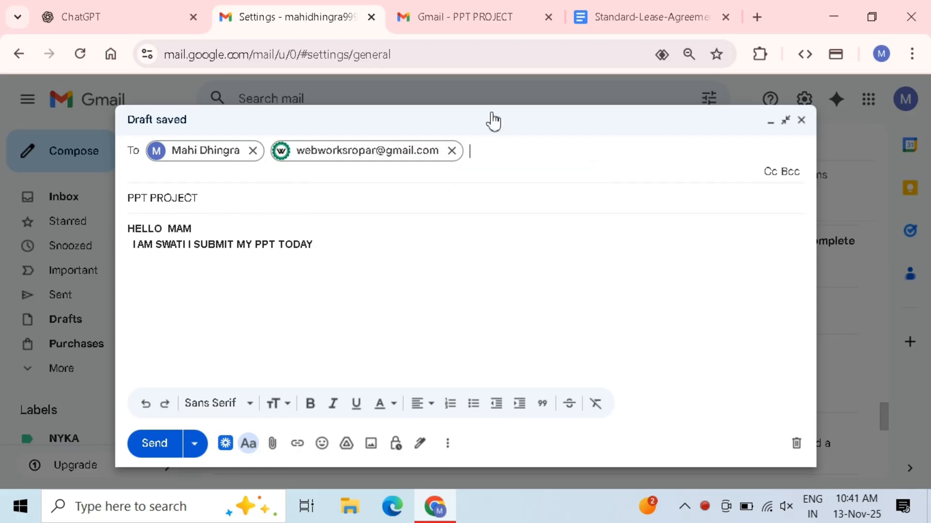
# - Search the contacts for another person and add them as the third To recipient of the draft
pyautogui.write('MAN')
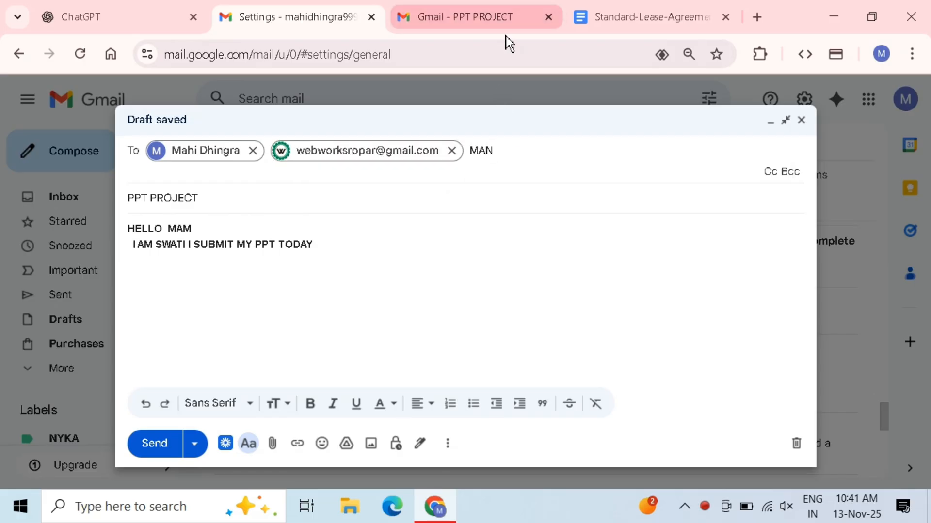
pyautogui.write('P')
pyautogui.press('BackSpace')
pyautogui.press('BackSpace')
pyautogui.press('BackSpace')
pyautogui.write('DHA')
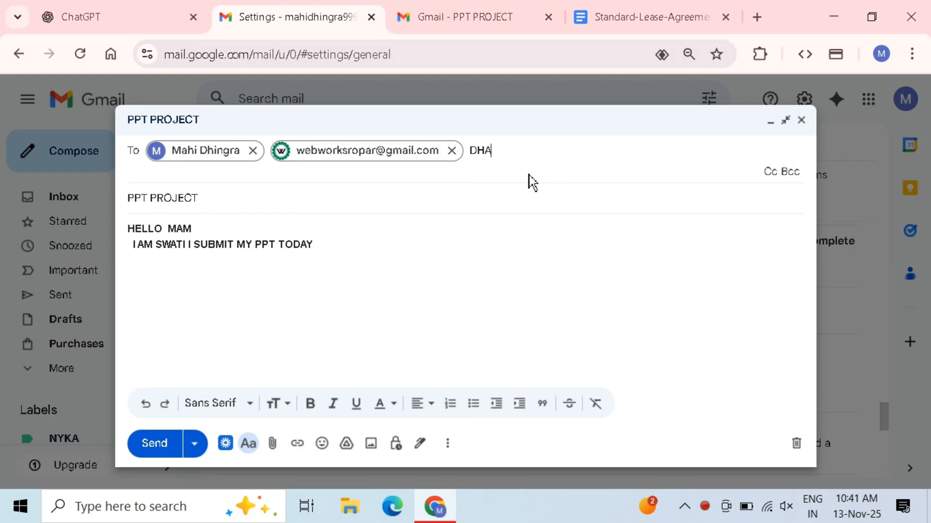
pyautogui.press('BackSpace')
pyautogui.click(543, 271)
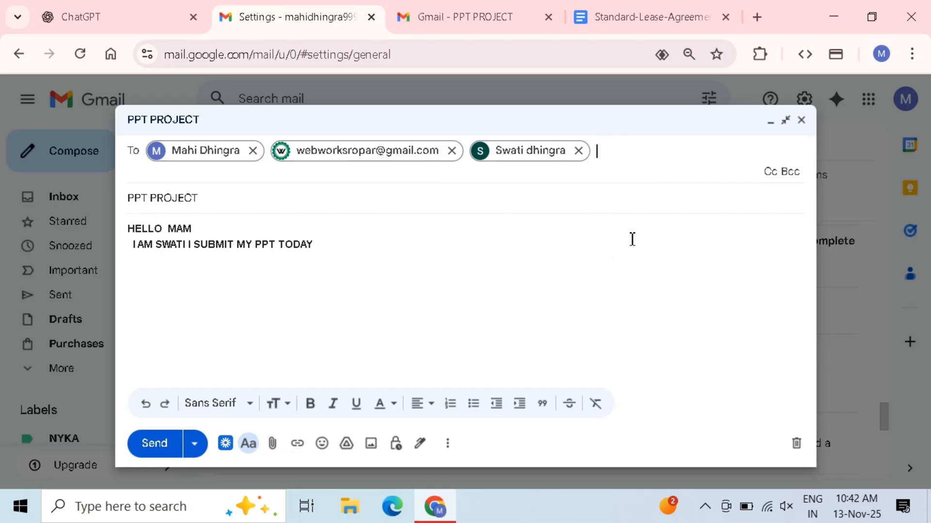
# - Add the manager's email address as a Cc recipient of the draft and reopen the recipient fields to check them
pyautogui.click(769, 172)
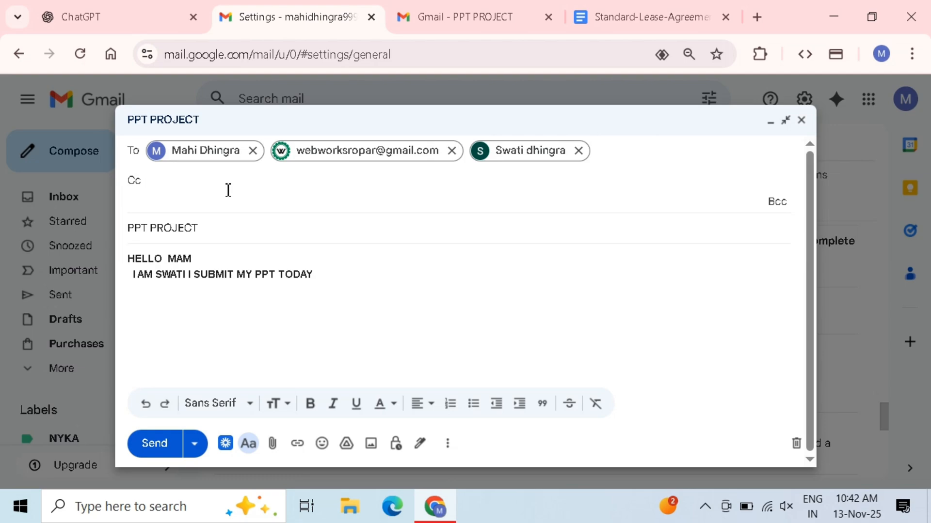
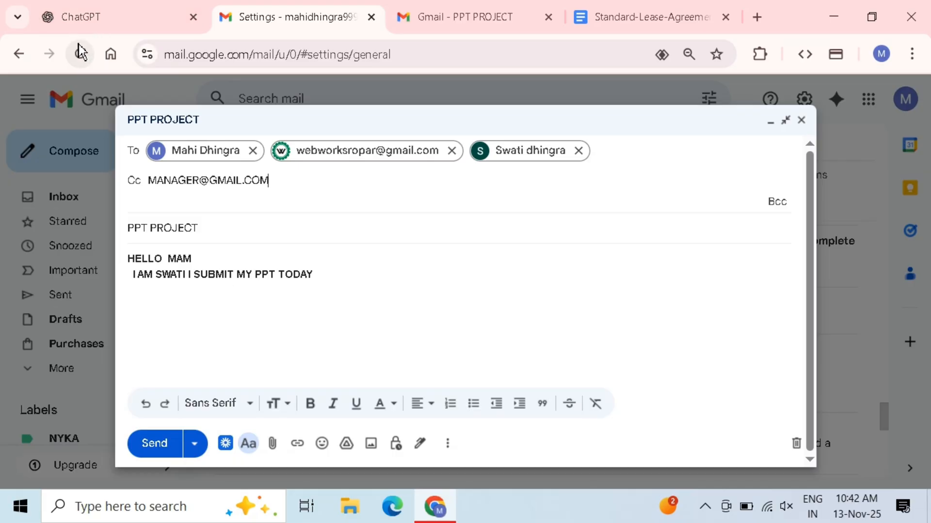
pyautogui.click(255, 232)
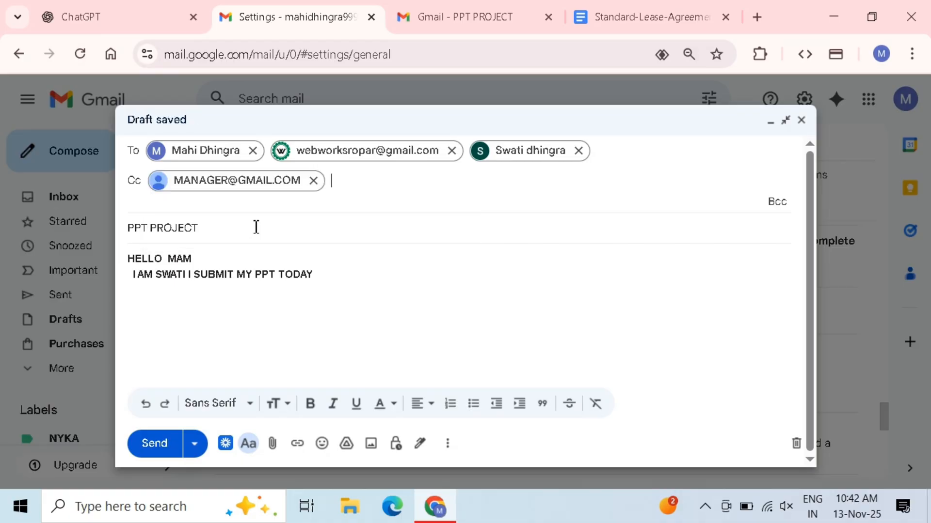
pyautogui.click(344, 237)
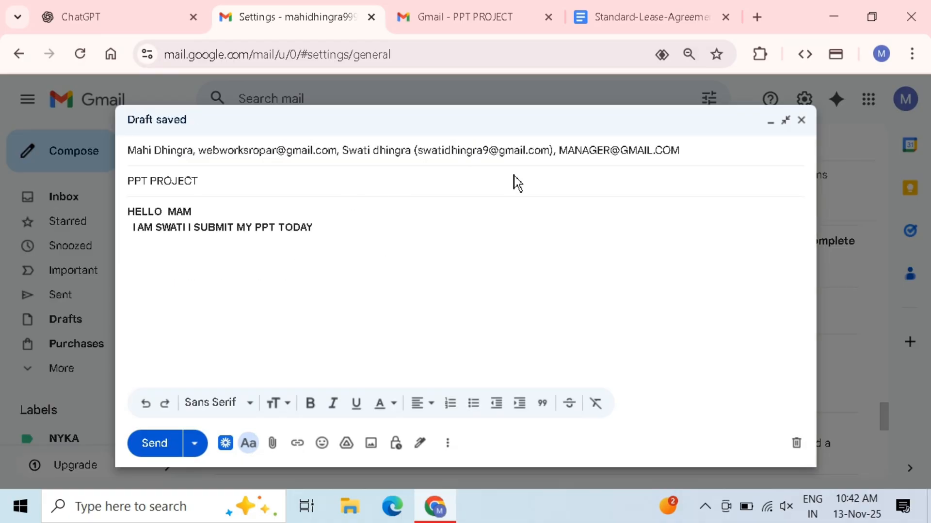
pyautogui.click(711, 147)
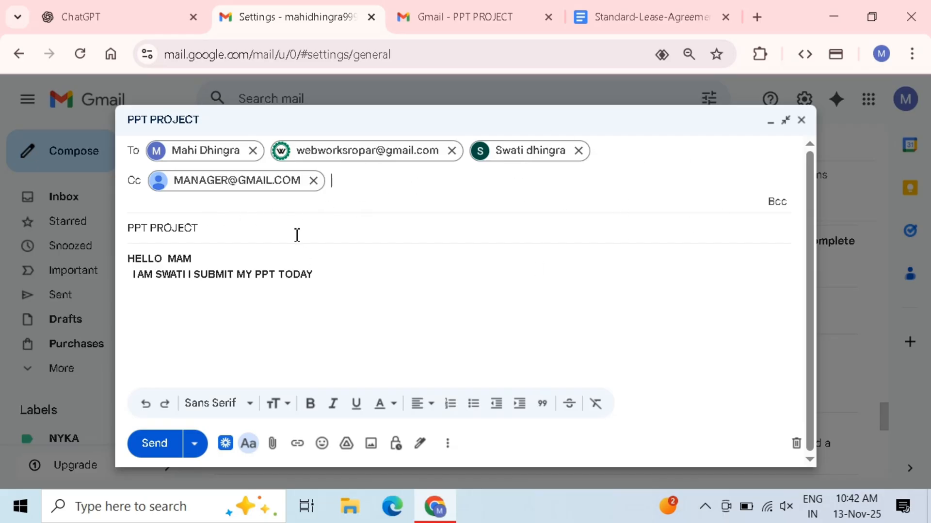
# - Show the Bcc field of the PPT PROJECT draft and add the head office's email address as a Bcc recipient
pyautogui.click(134, 151)
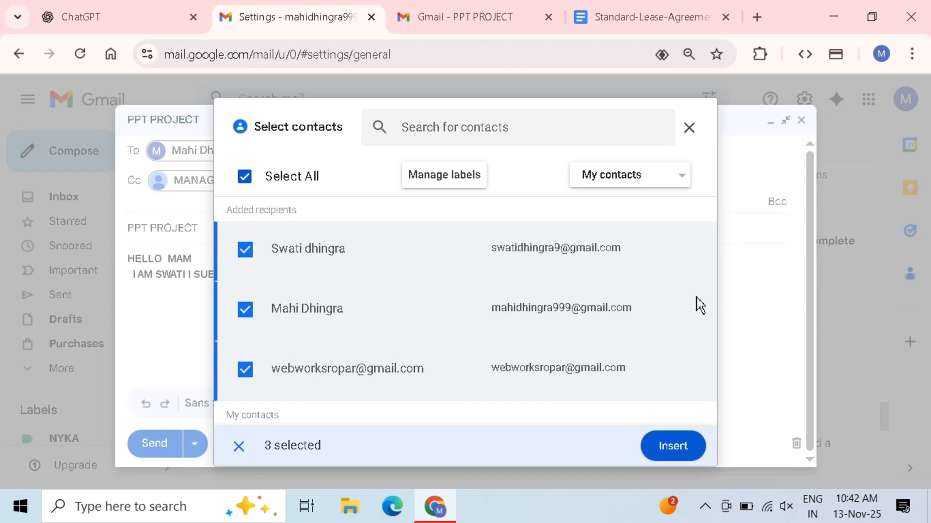
pyautogui.click(690, 128)
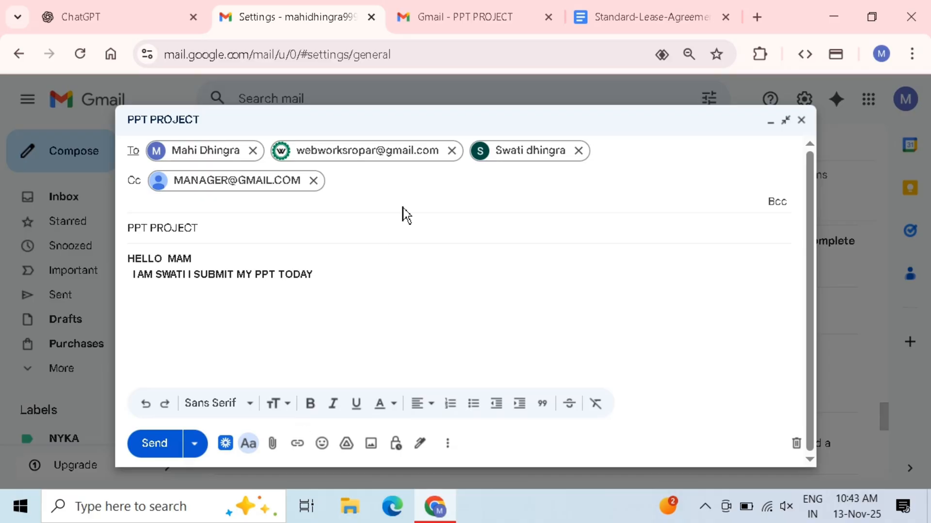
pyautogui.click(776, 202)
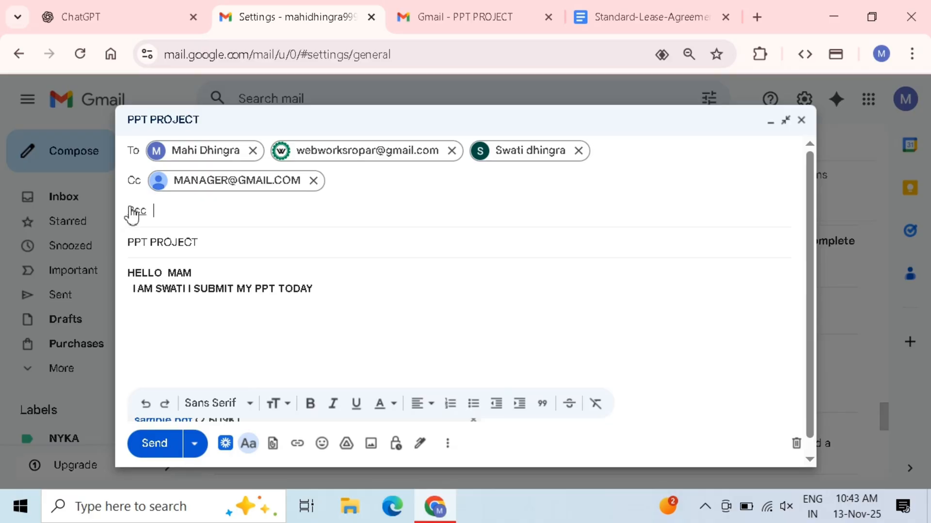
pyautogui.moveTo(129, 211); pyautogui.dragTo(149, 216)
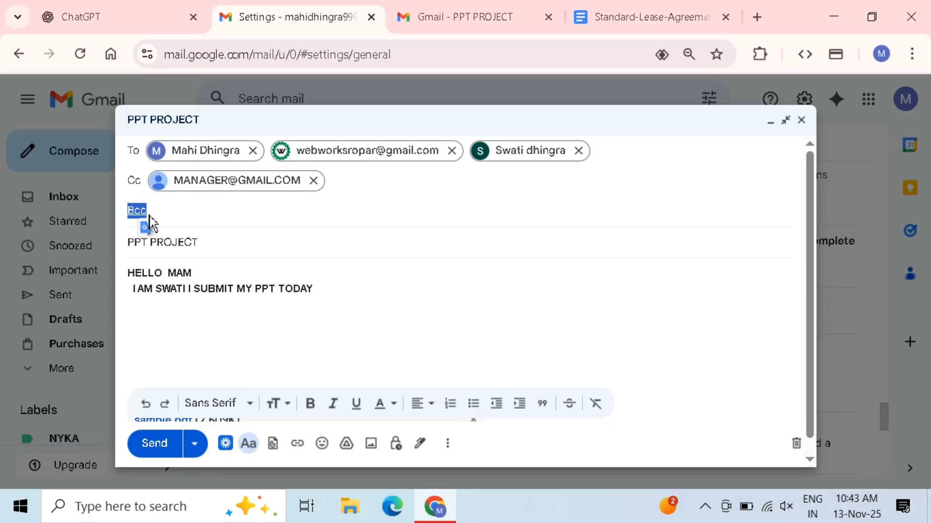
pyautogui.click(192, 215)
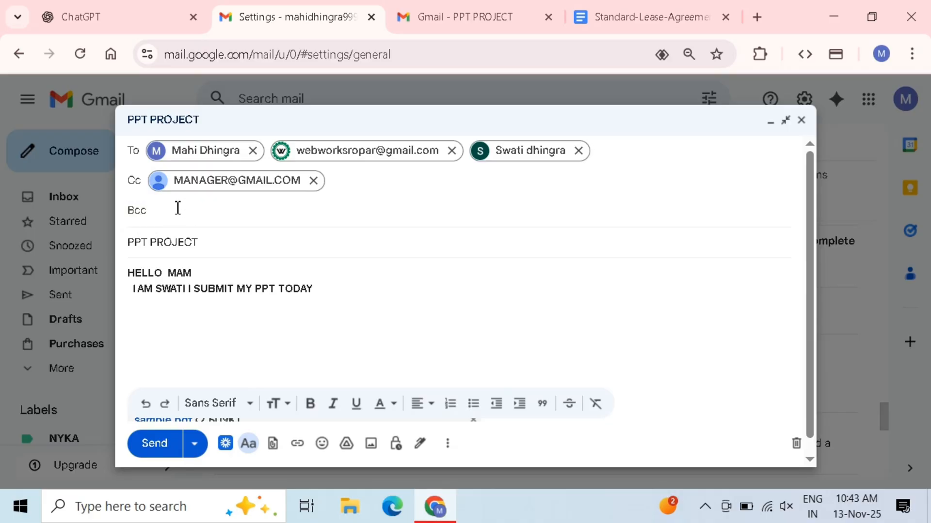
pyautogui.write('MANAG')
pyautogui.press('BackSpace')
pyautogui.press('BackSpace')
pyautogui.press('BackSpace')
pyautogui.write('HEADOFFICE')
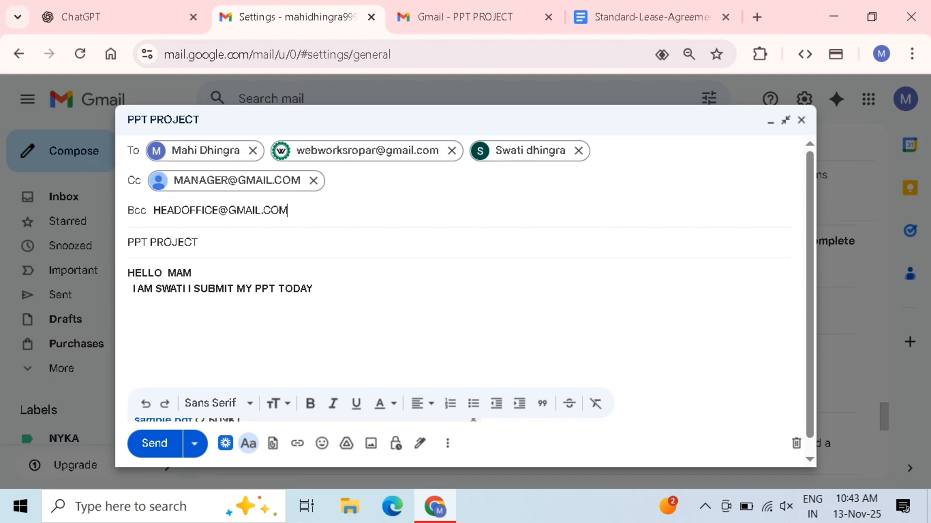
pyautogui.click(235, 245)
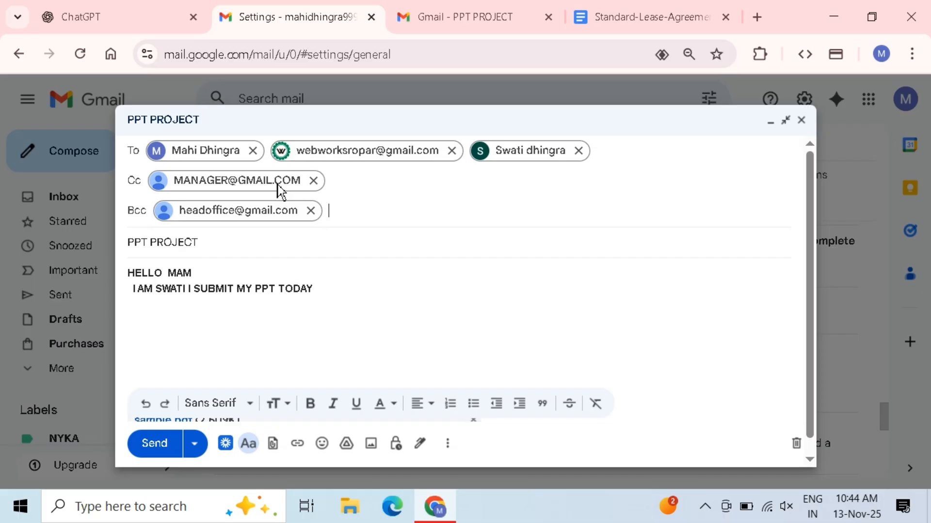
# - Check the draft's To, Cc and Bcc recipients, including the manager's contact card, and collapse the recipient fields
pyautogui.moveTo(280, 192)
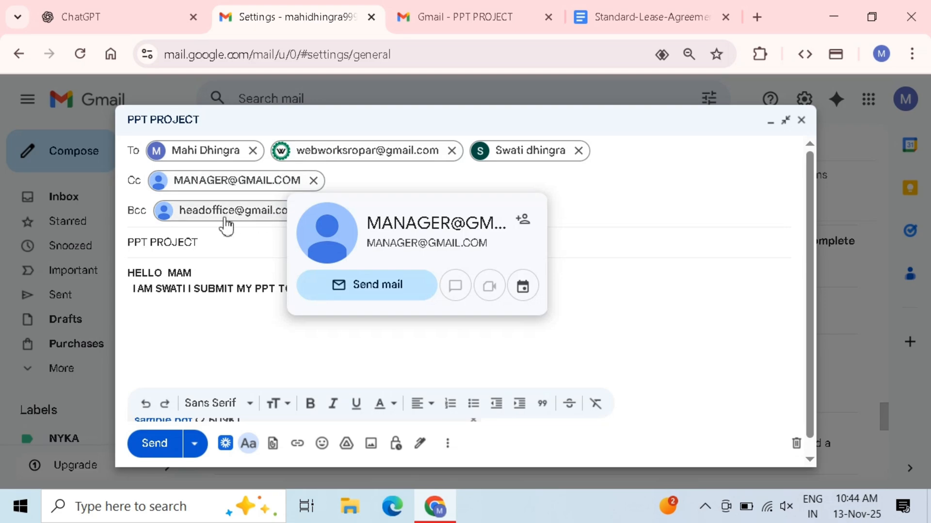
pyautogui.moveTo(144, 181); pyautogui.dragTo(148, 219)
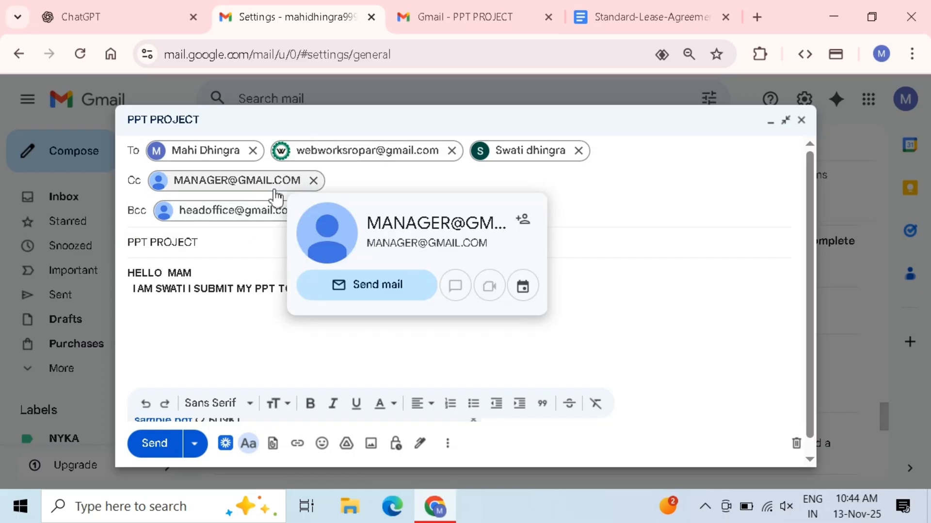
pyautogui.moveTo(142, 182); pyautogui.dragTo(145, 213)
pyautogui.click(142, 212)
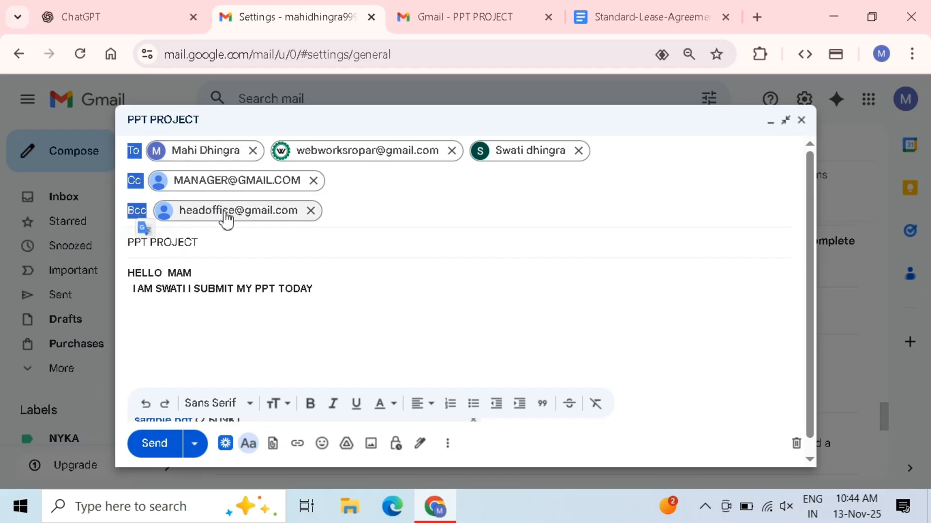
pyautogui.click(404, 365)
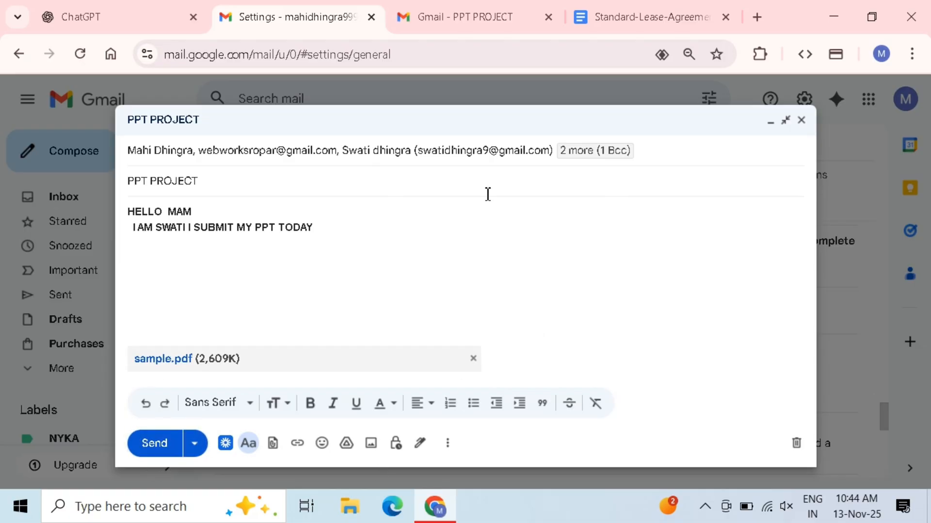
pyautogui.click(667, 183)
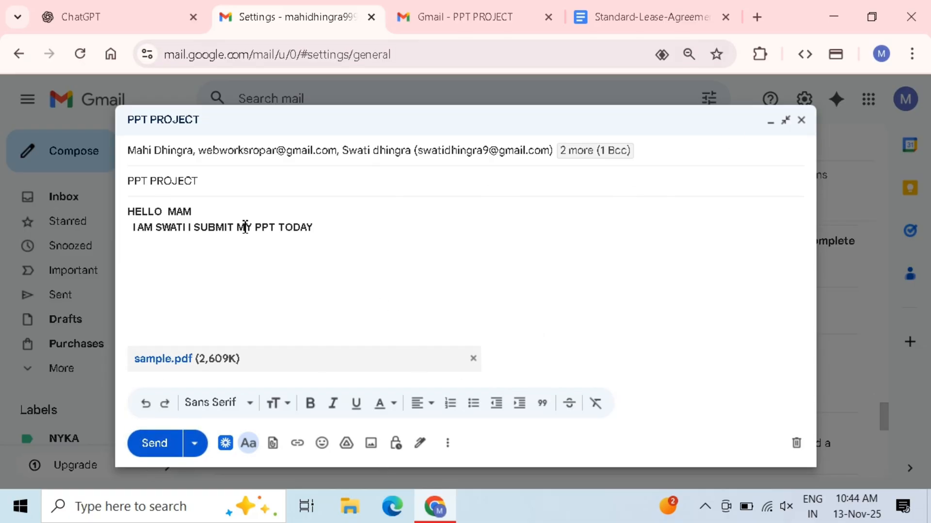